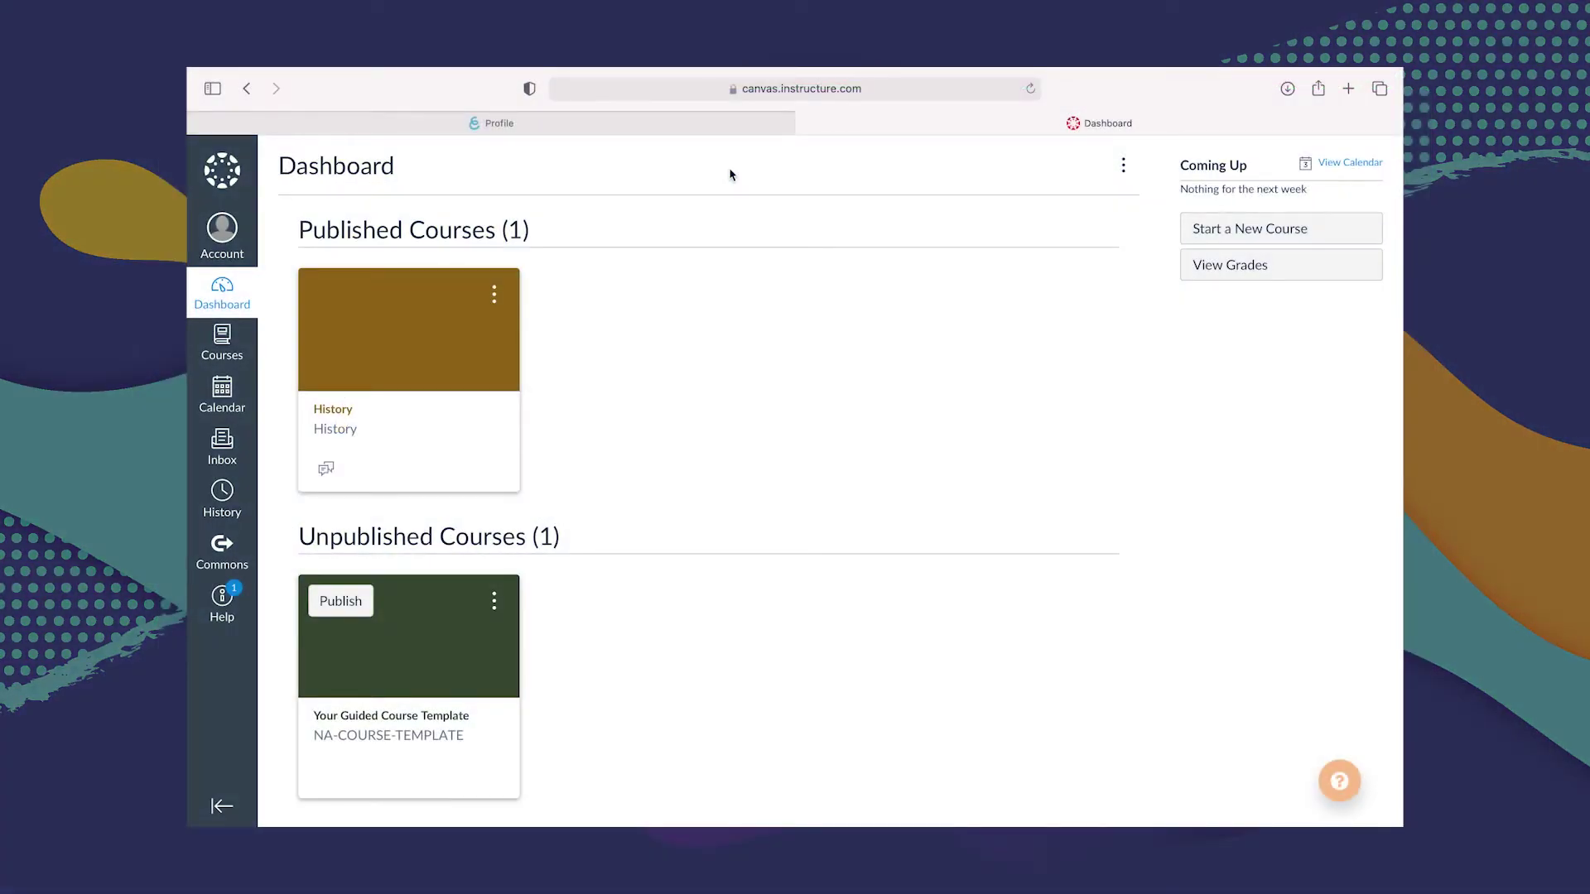
Open the Add App form from the app configurations in the History course's settings
click(653, 126)
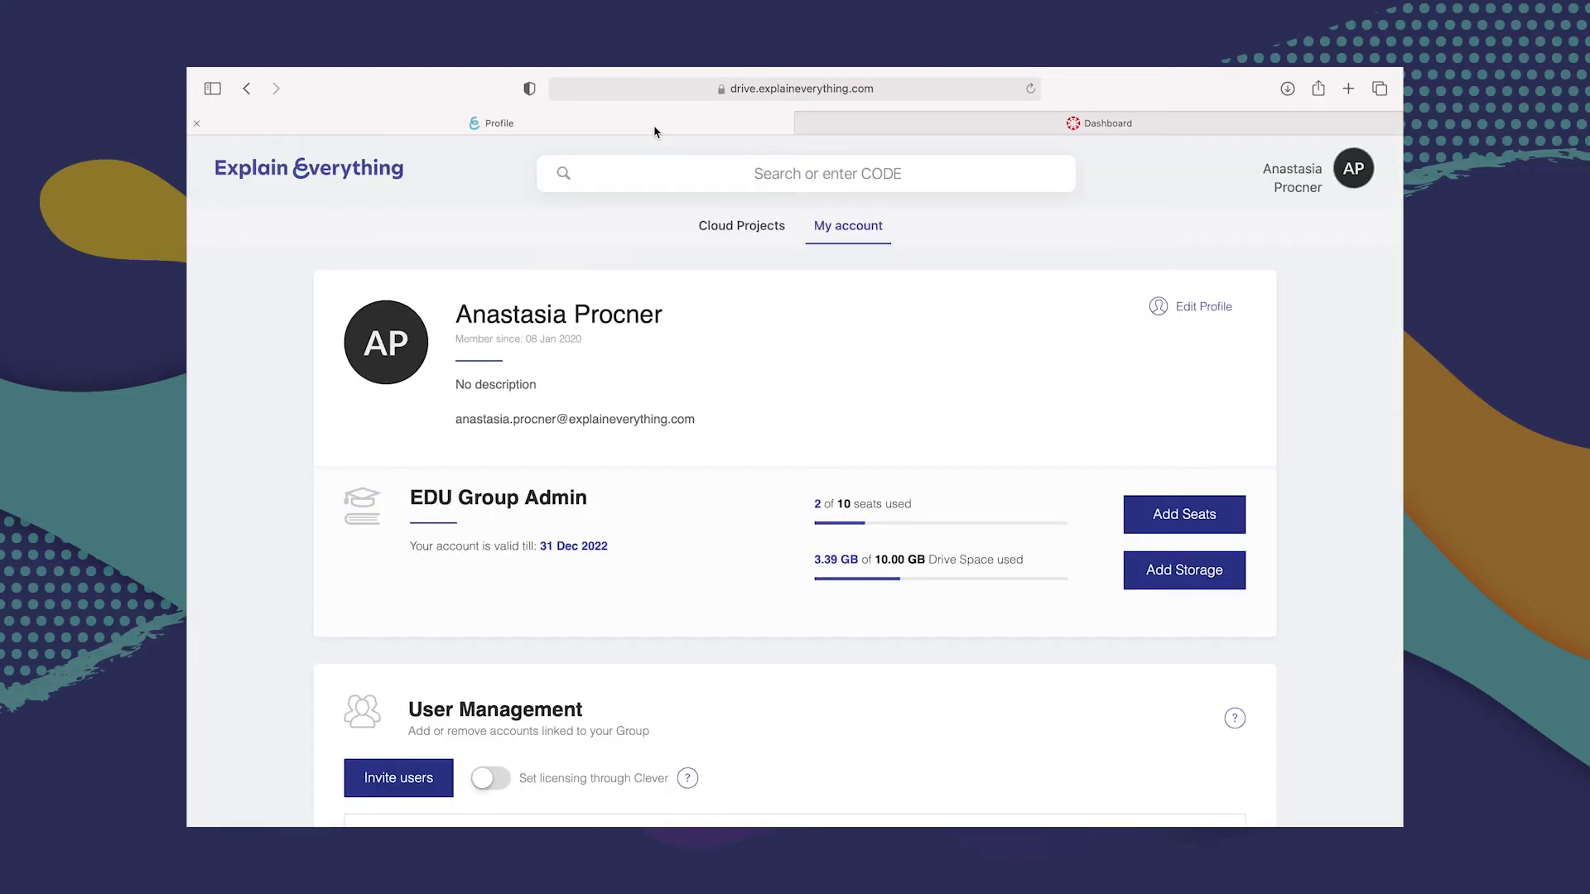
click(917, 135)
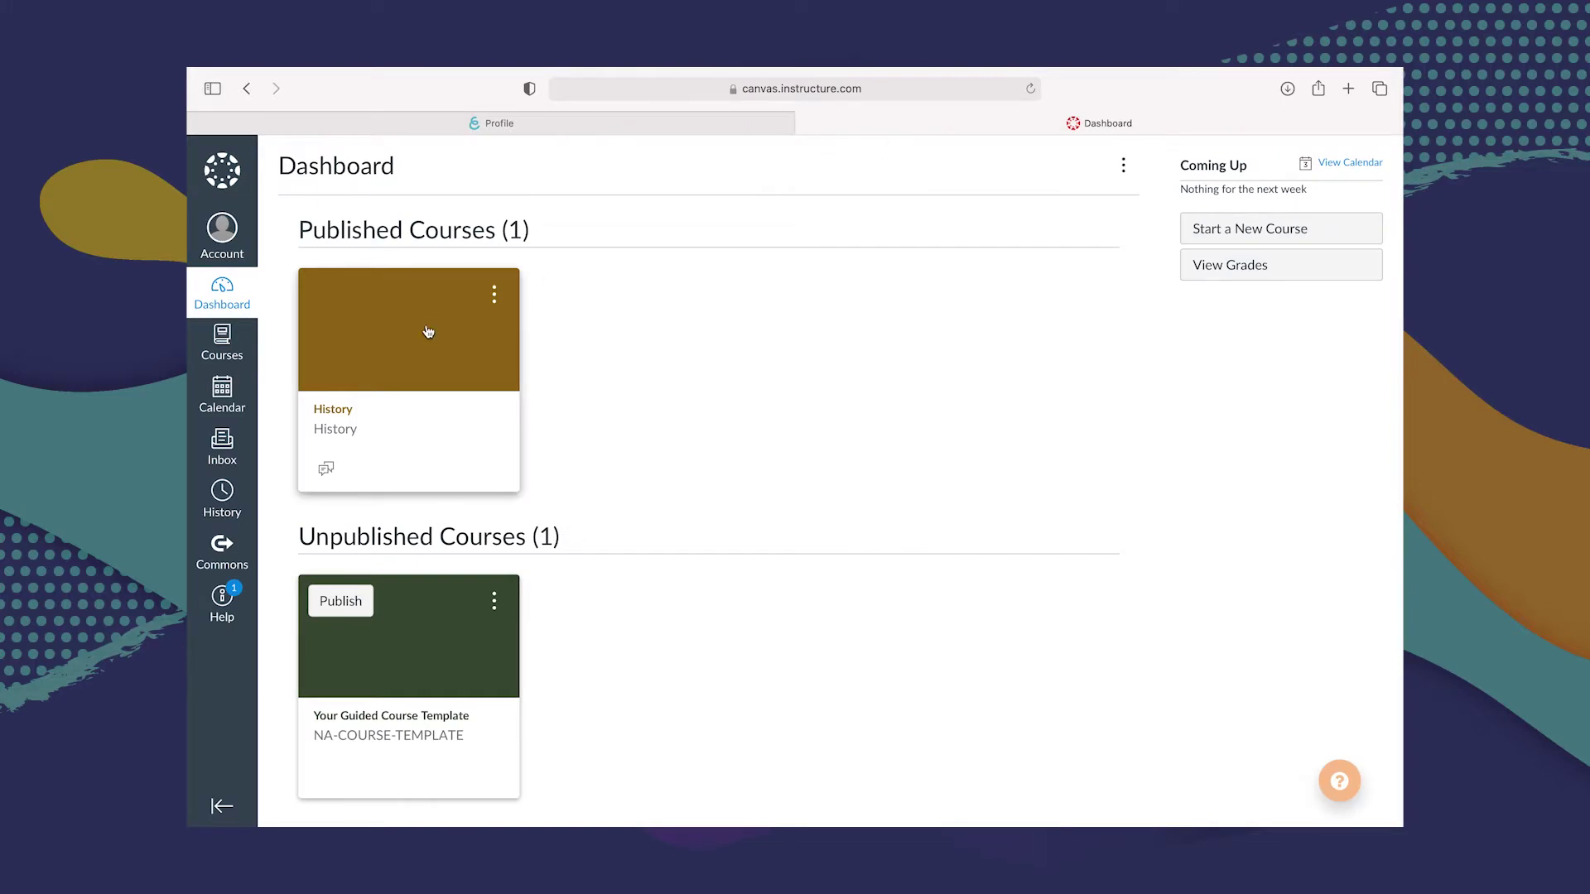
click(364, 369)
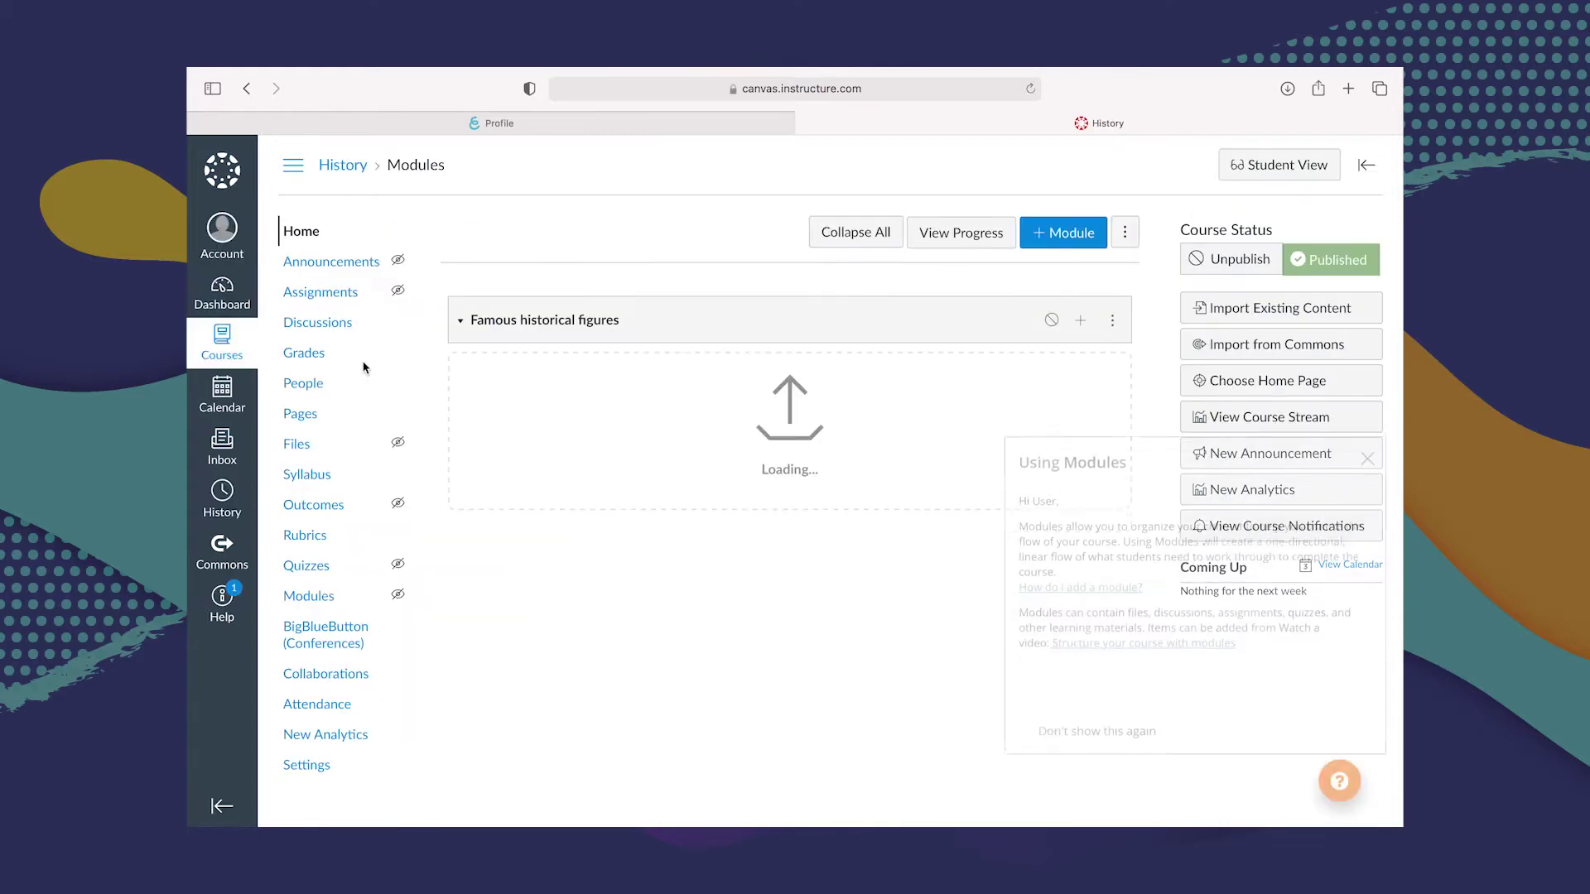
click(298, 766)
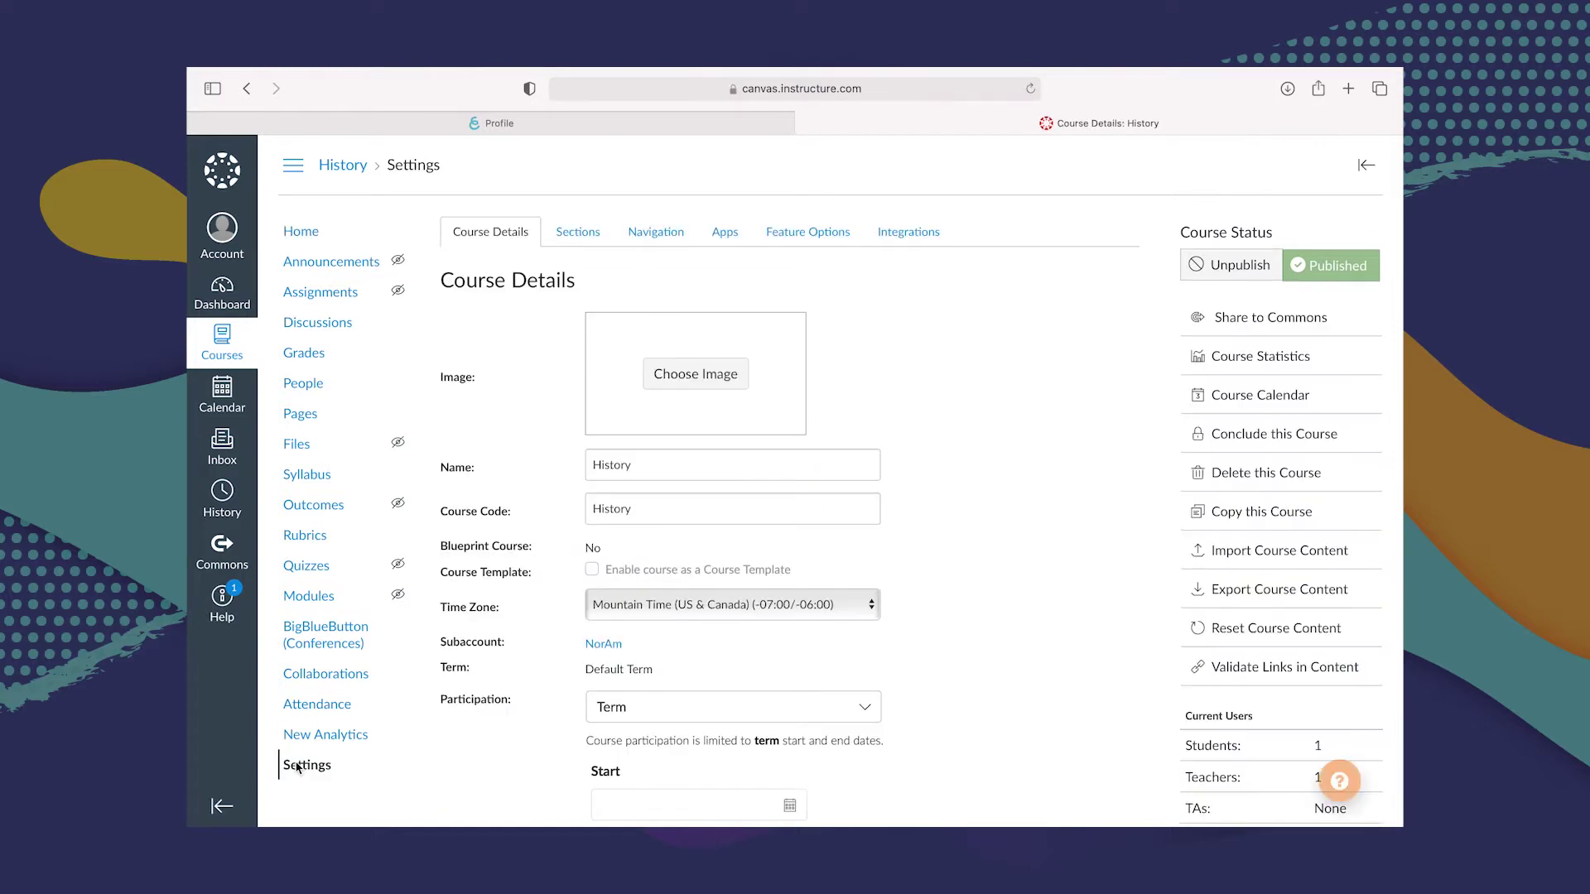
click(718, 234)
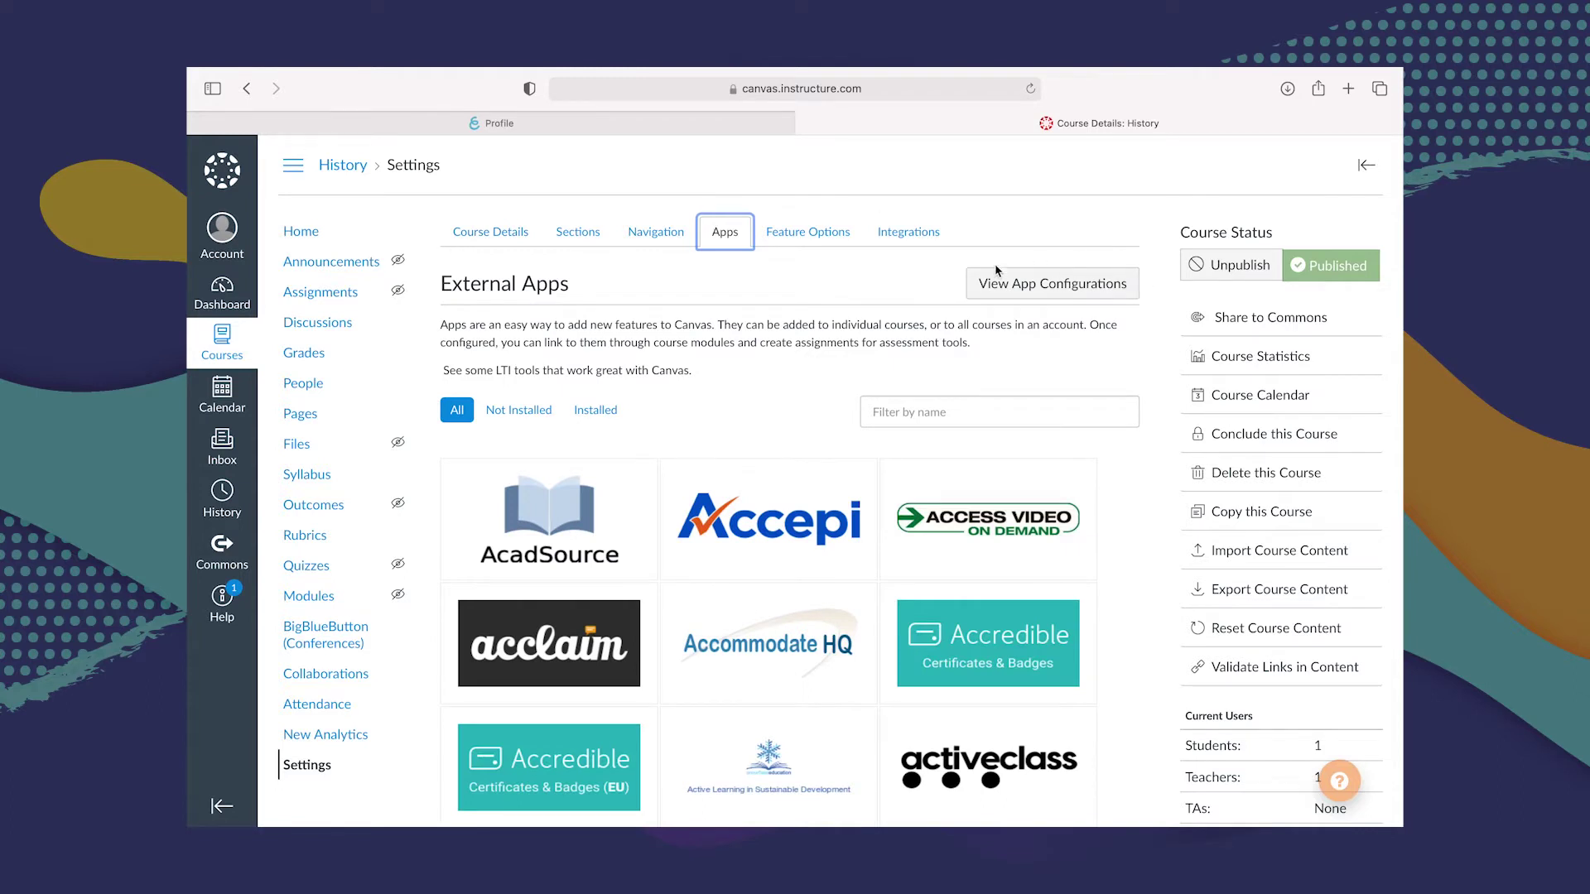
click(1064, 283)
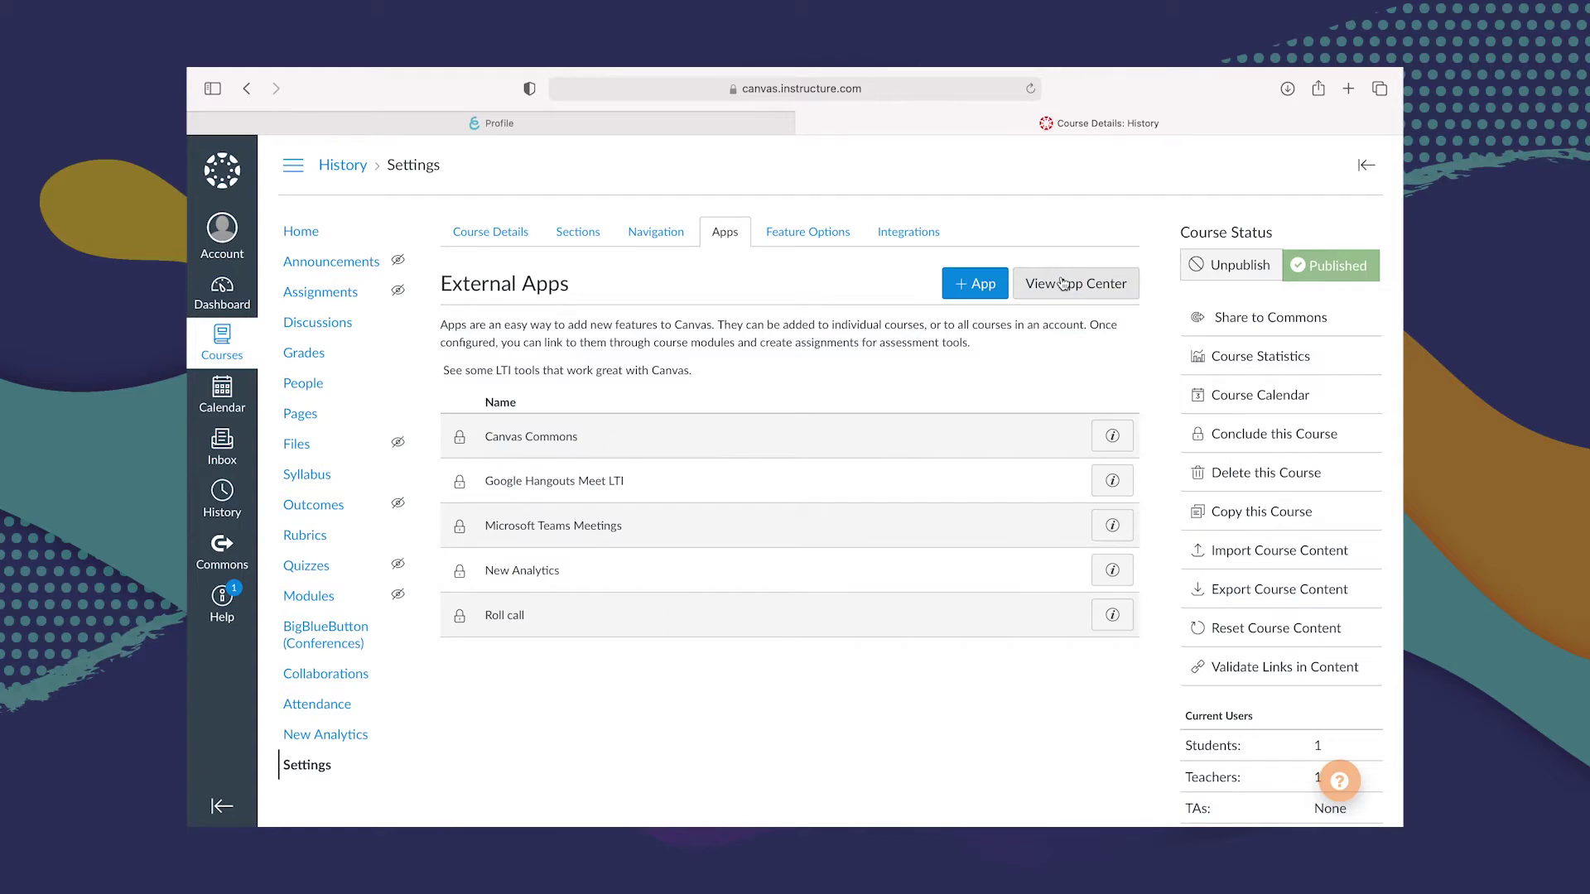
click(974, 285)
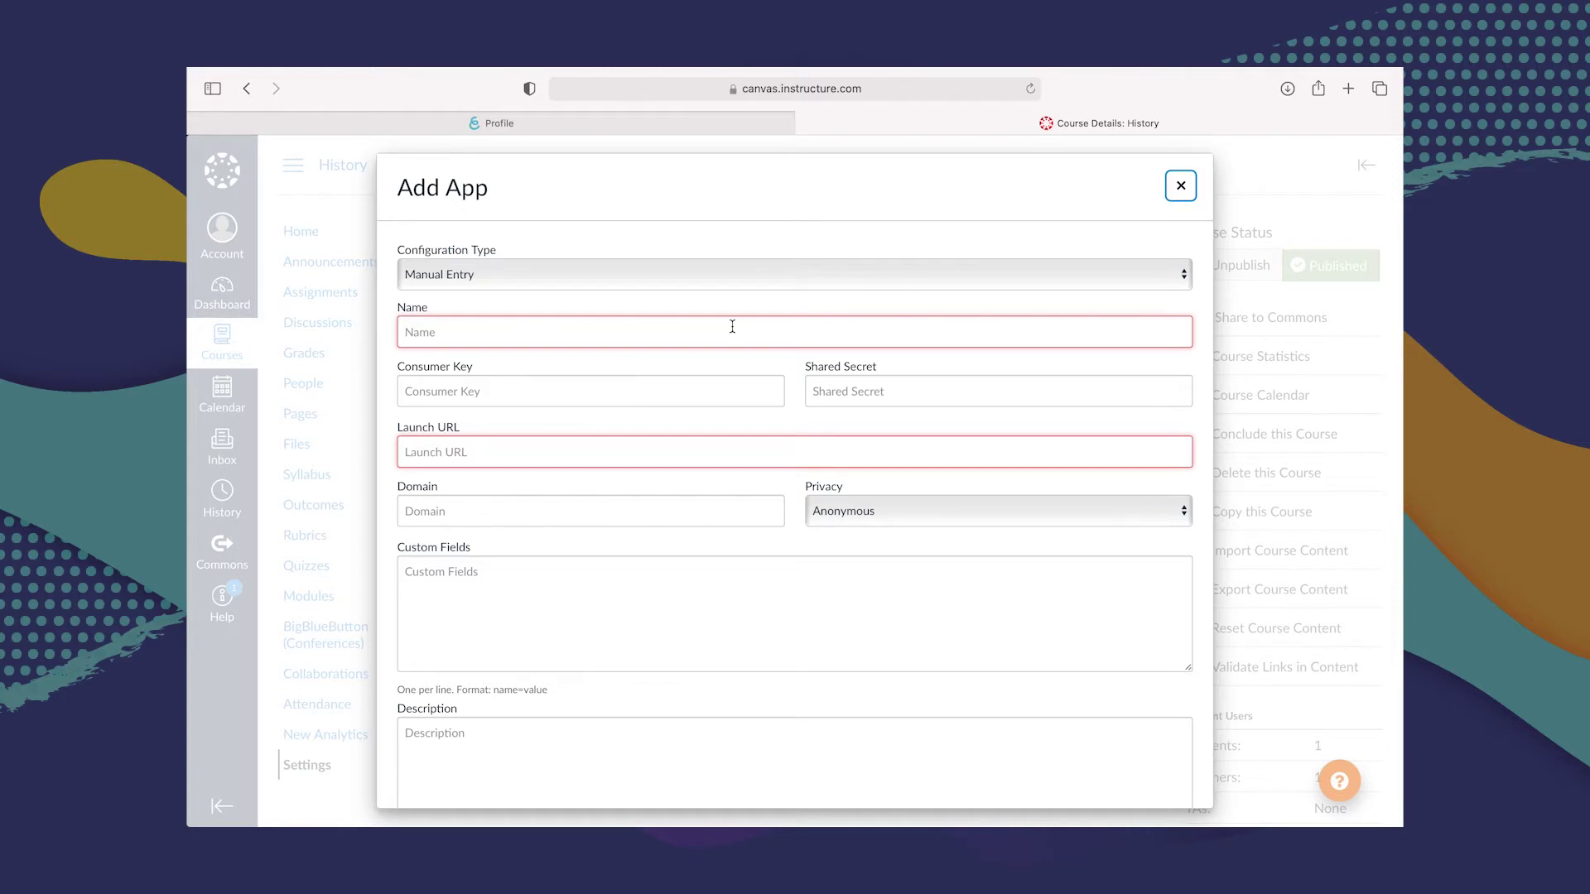
Name the new app Explain Everything, keeping Manual Entry as the configuration type
mouse_move(638, 134)
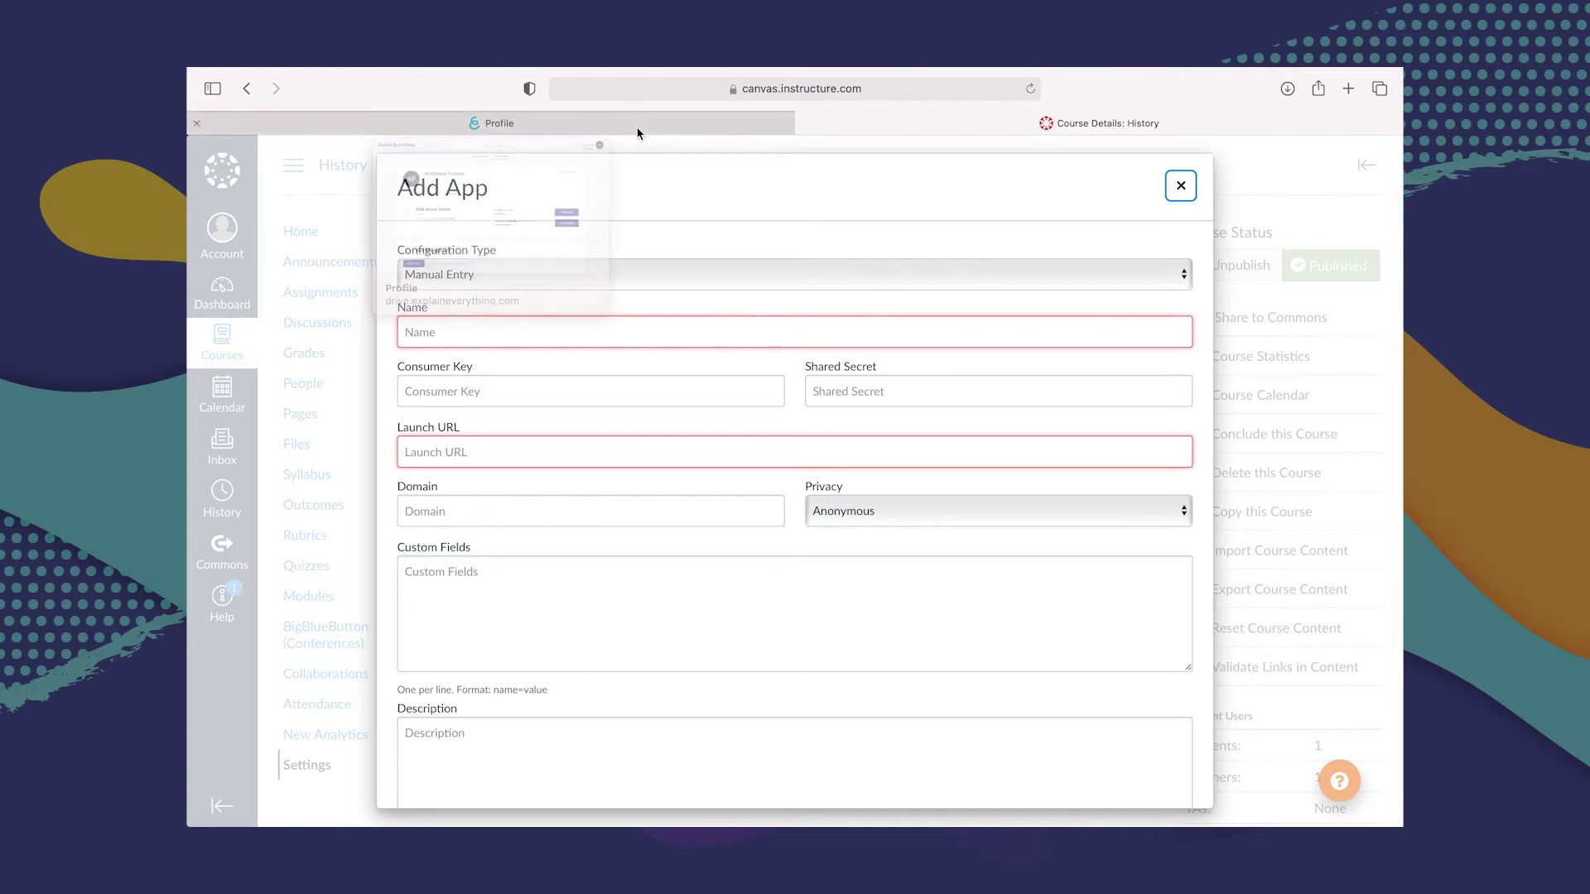
click(665, 322)
text(Expl)
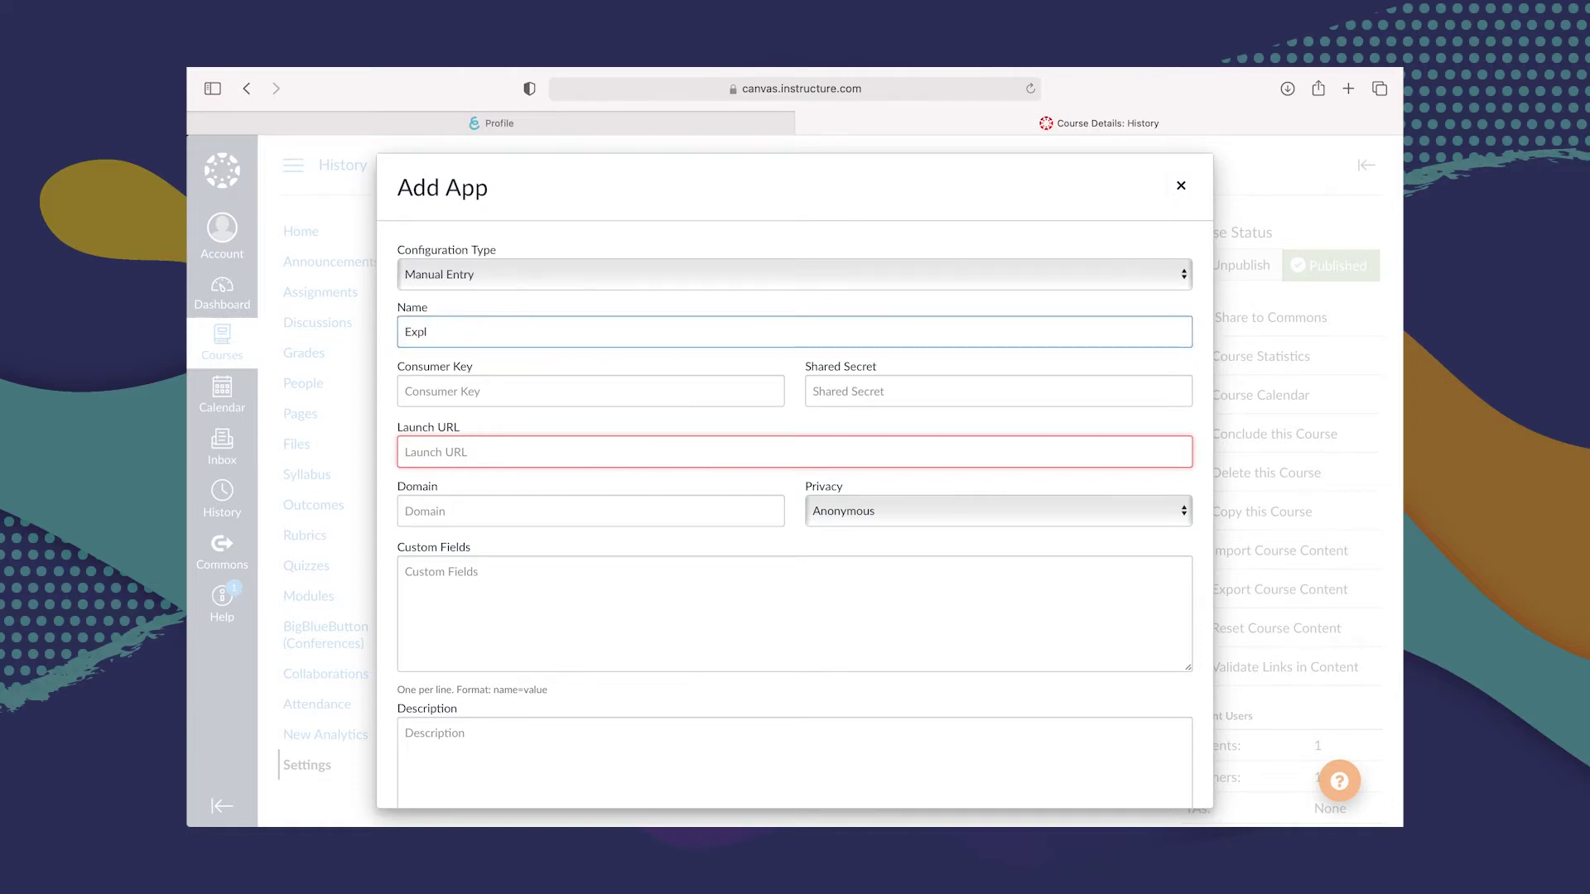
text(ain Everything)
click(551, 458)
Switch to the Explain Everything account page and open the configuration of its LTI and LMS Integration Keys
click(553, 399)
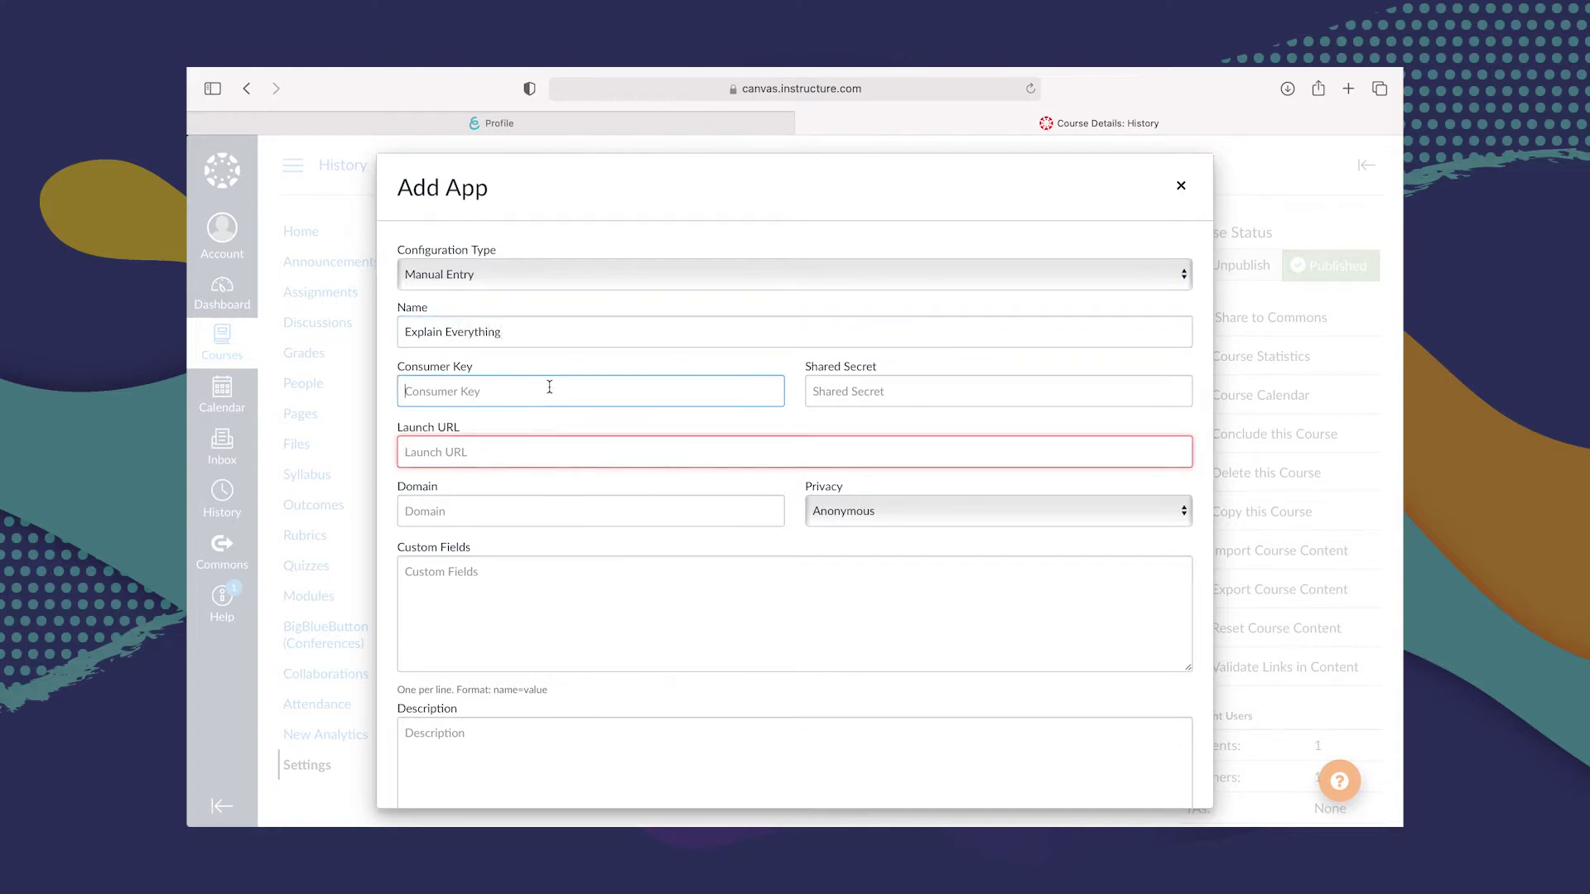
click(596, 126)
scroll(555, 586, down, 5)
scroll(556, 586, down, 10)
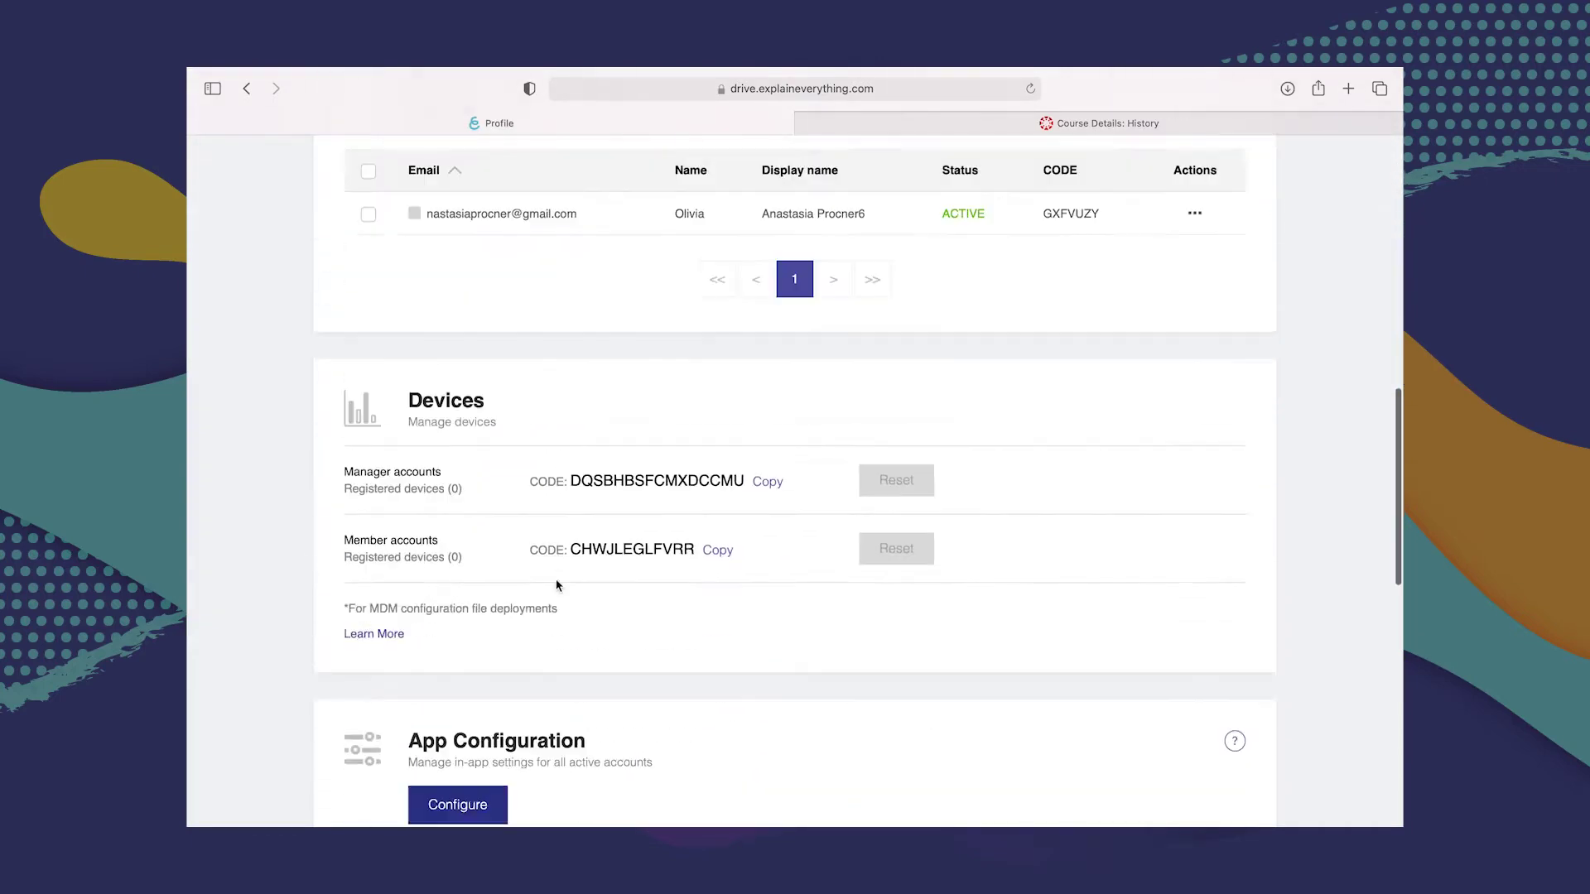
scroll(556, 586, down, 3)
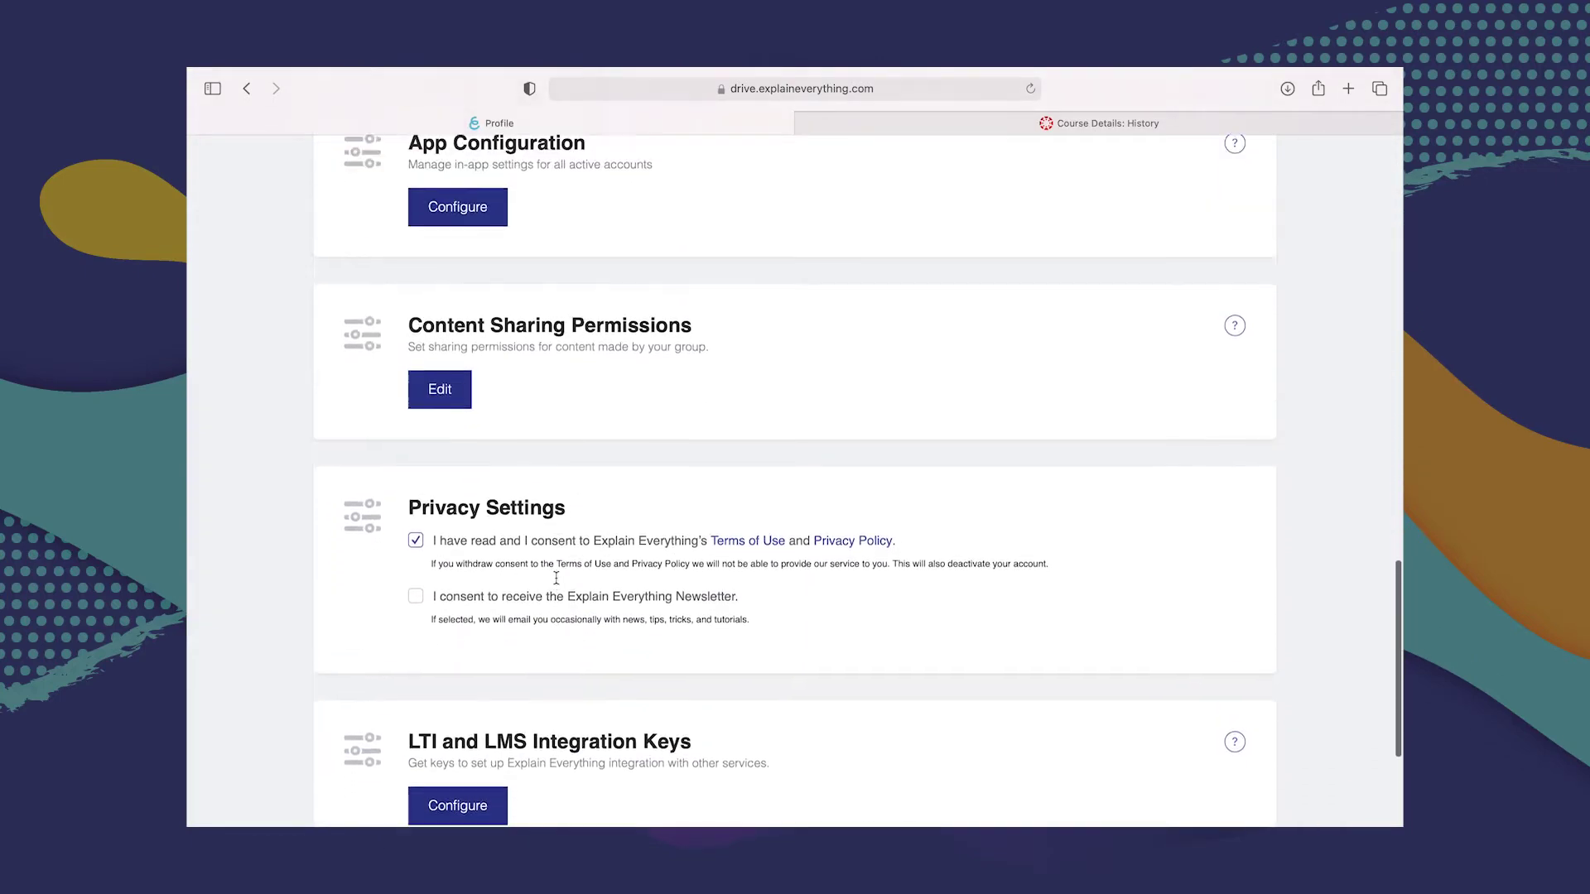
click(479, 557)
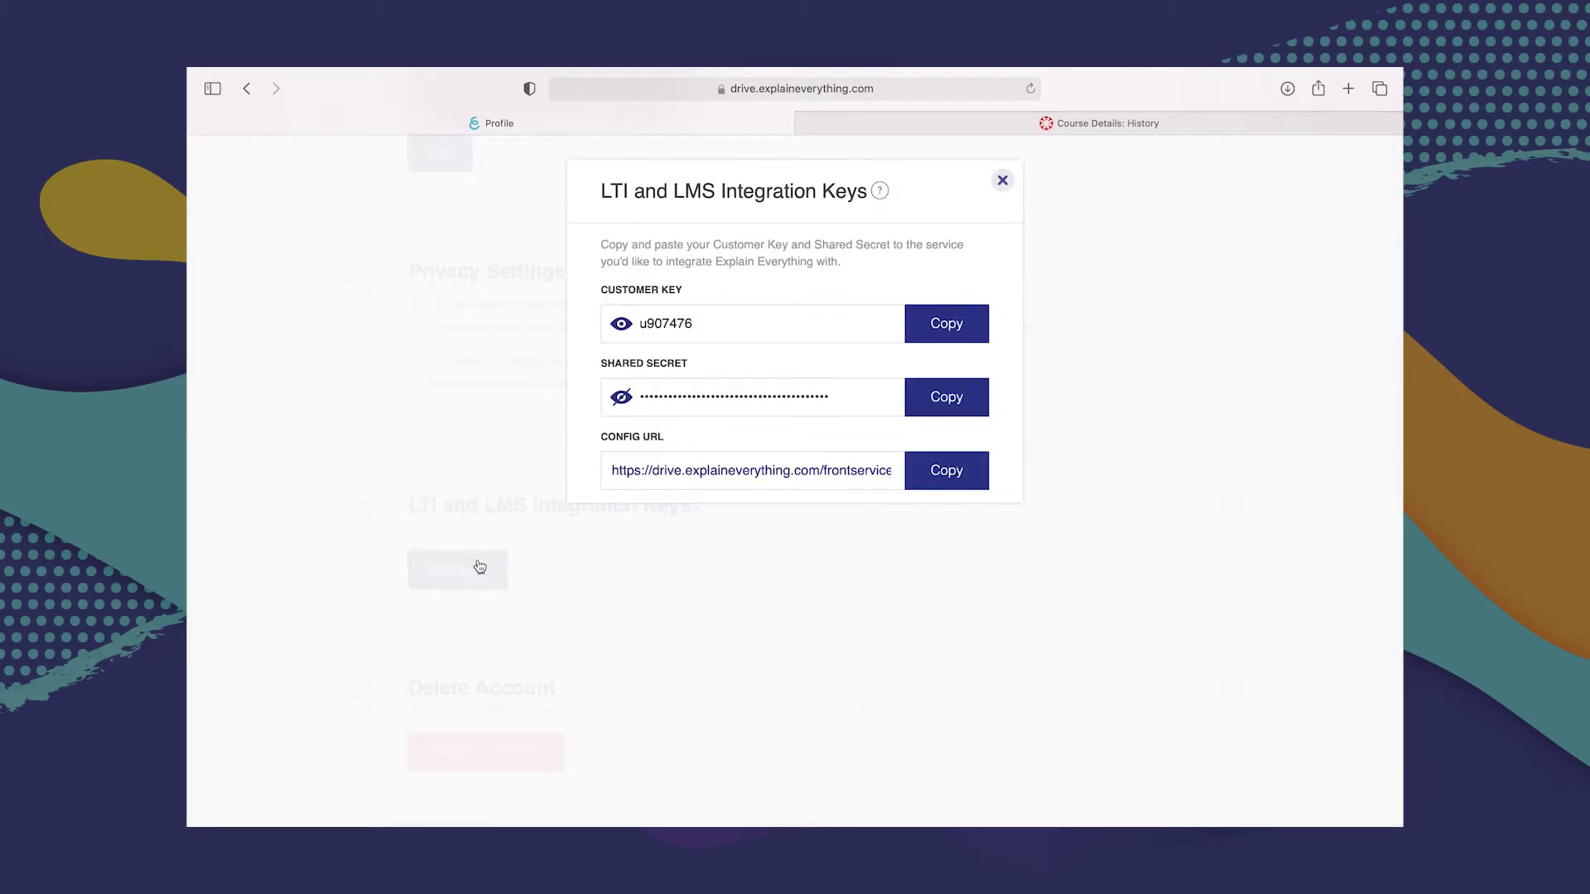
Copy the customer key from Explain Everything and paste it into the Consumer Key field in Canvas
click(952, 325)
click(1049, 123)
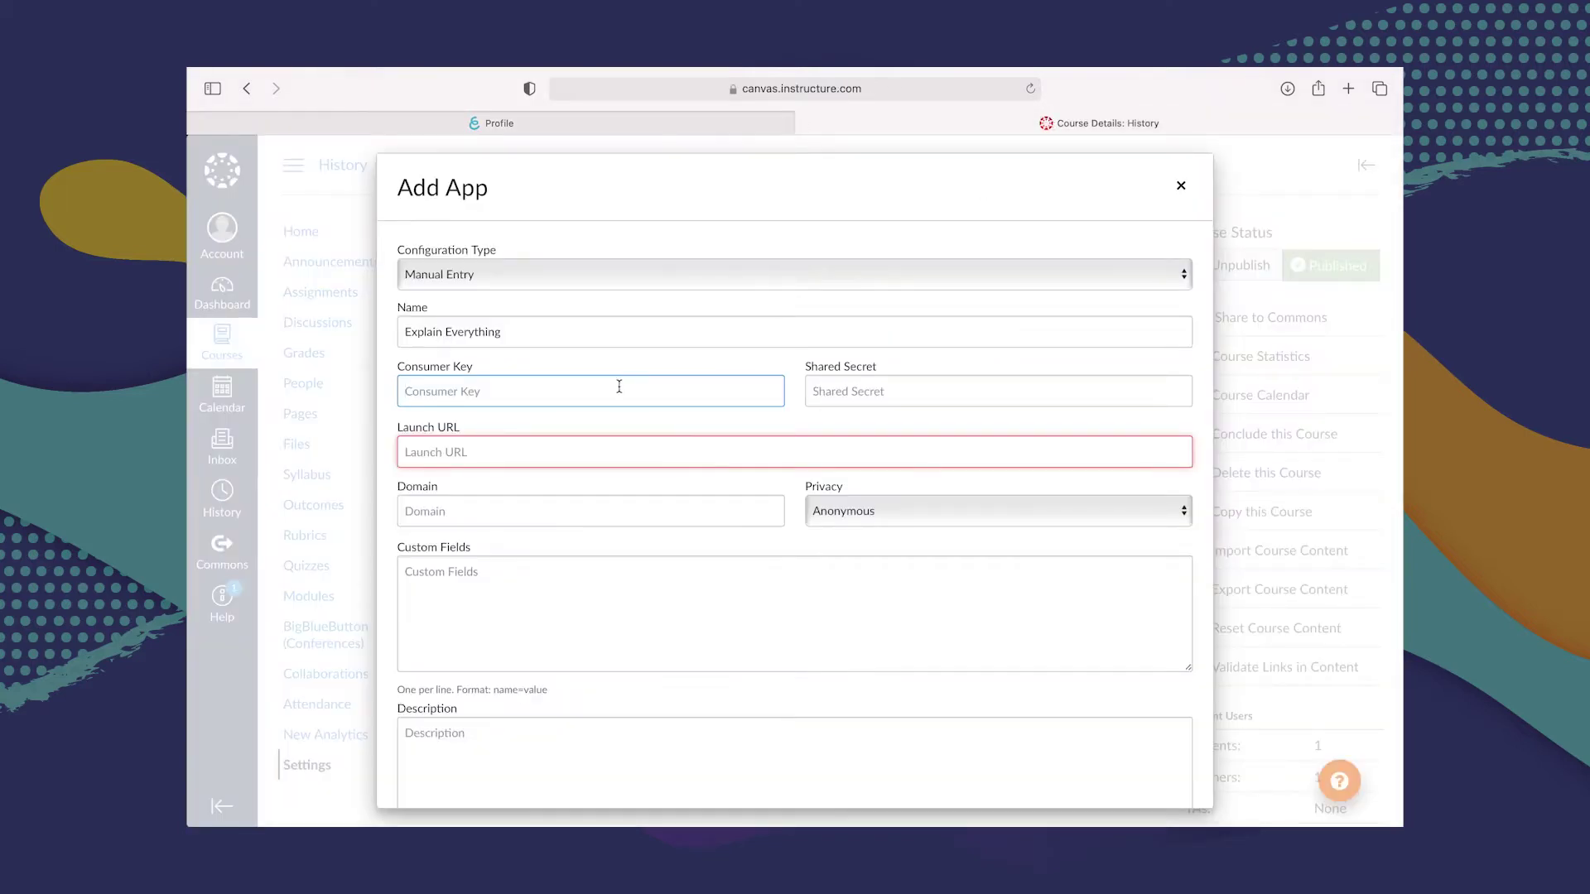
key(super+v)
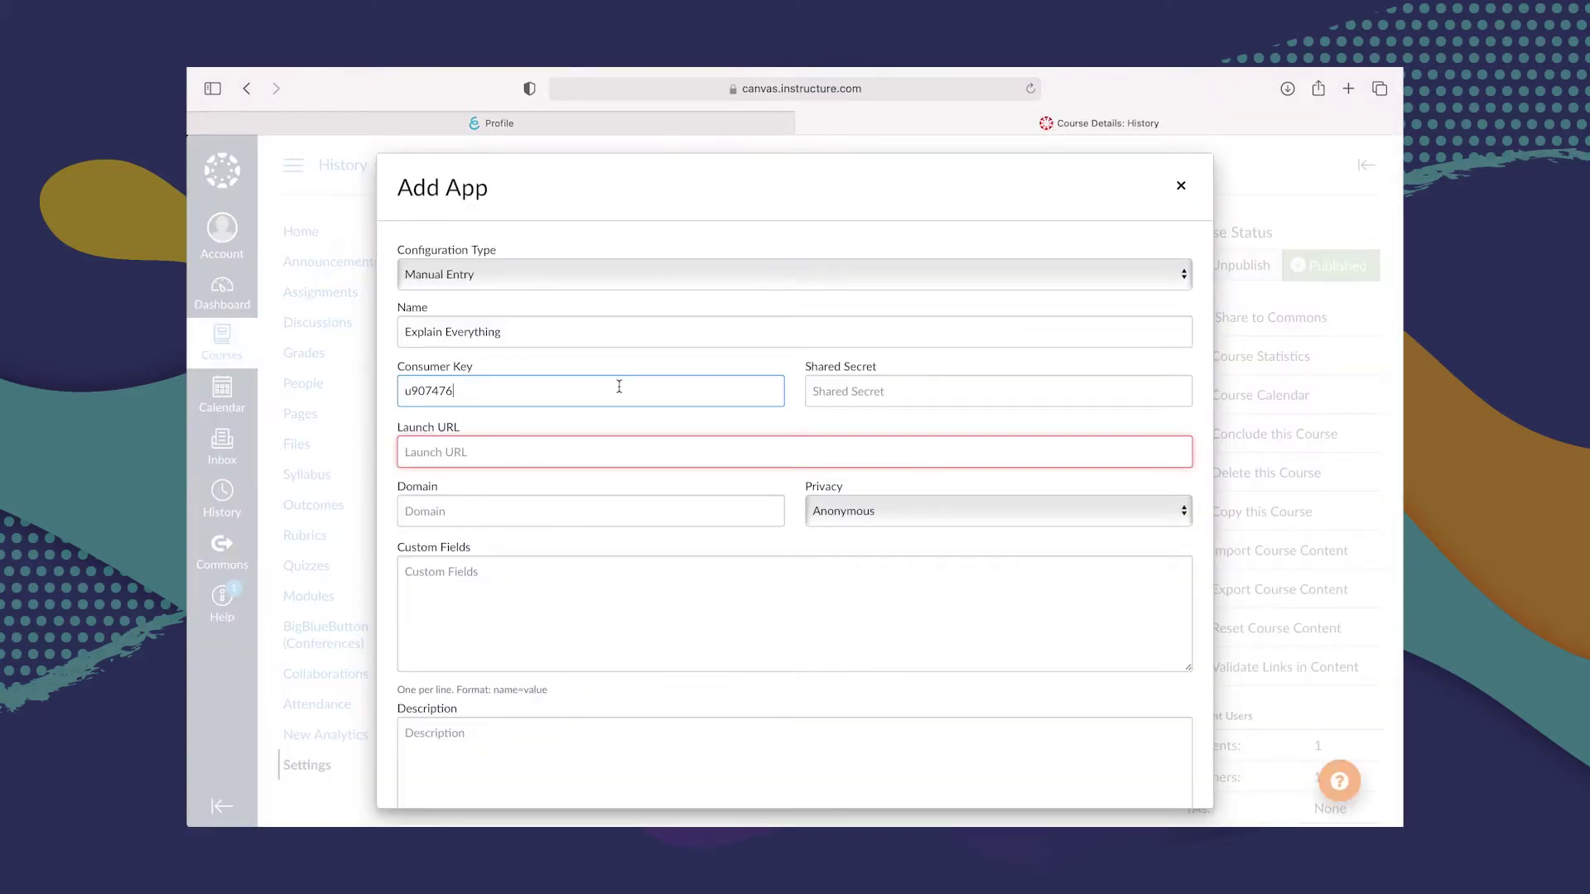
Copy the shared secret from Explain Everything and paste it into the Shared Secret field in Canvas
click(621, 123)
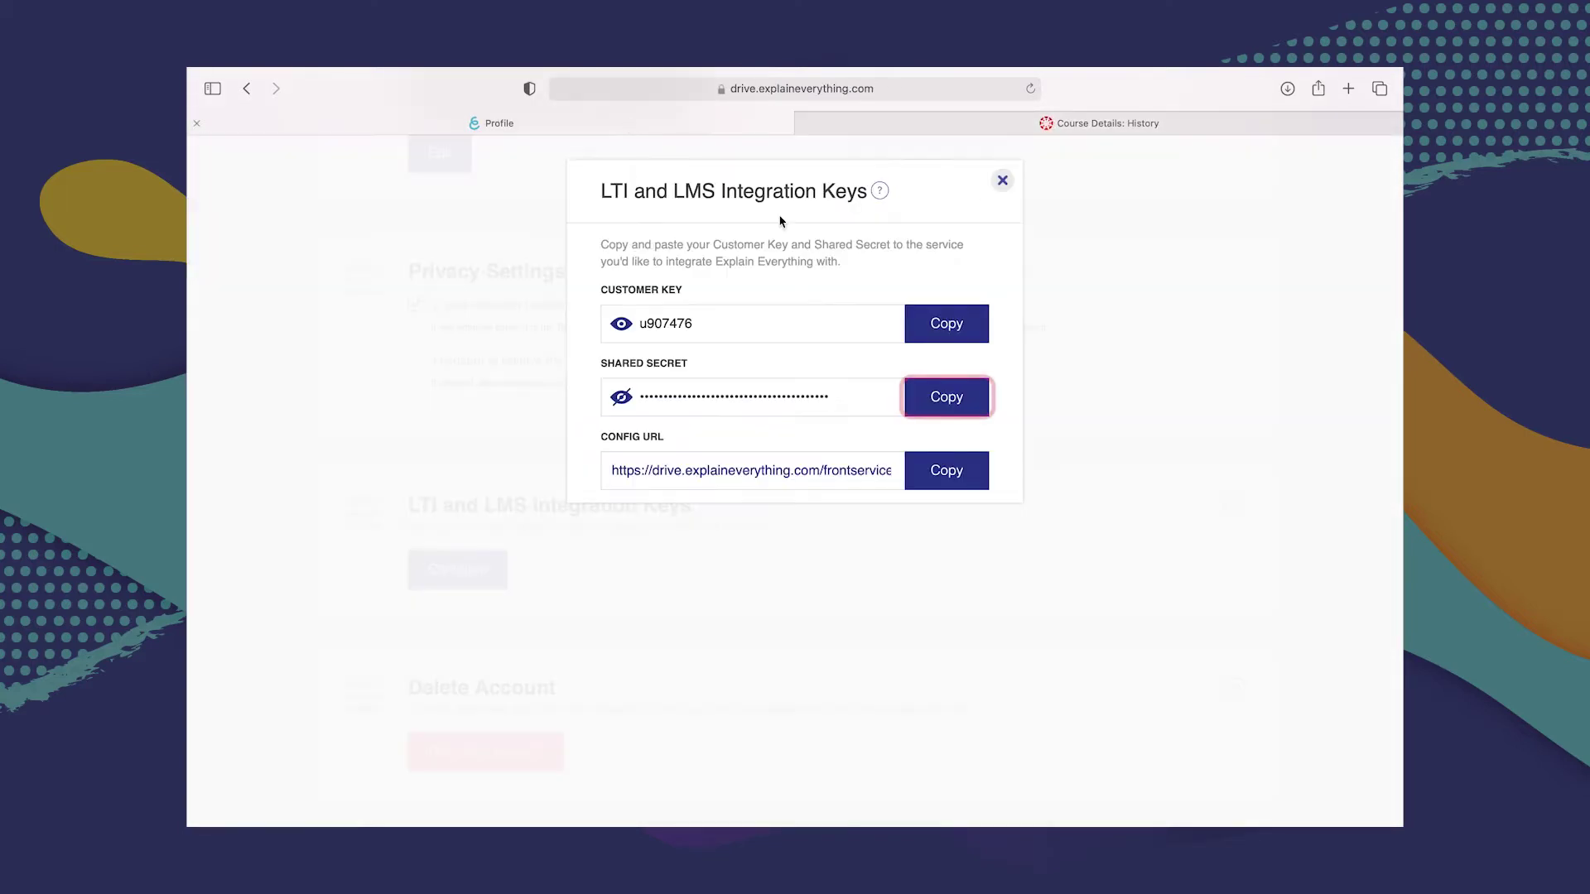
click(940, 406)
click(1021, 124)
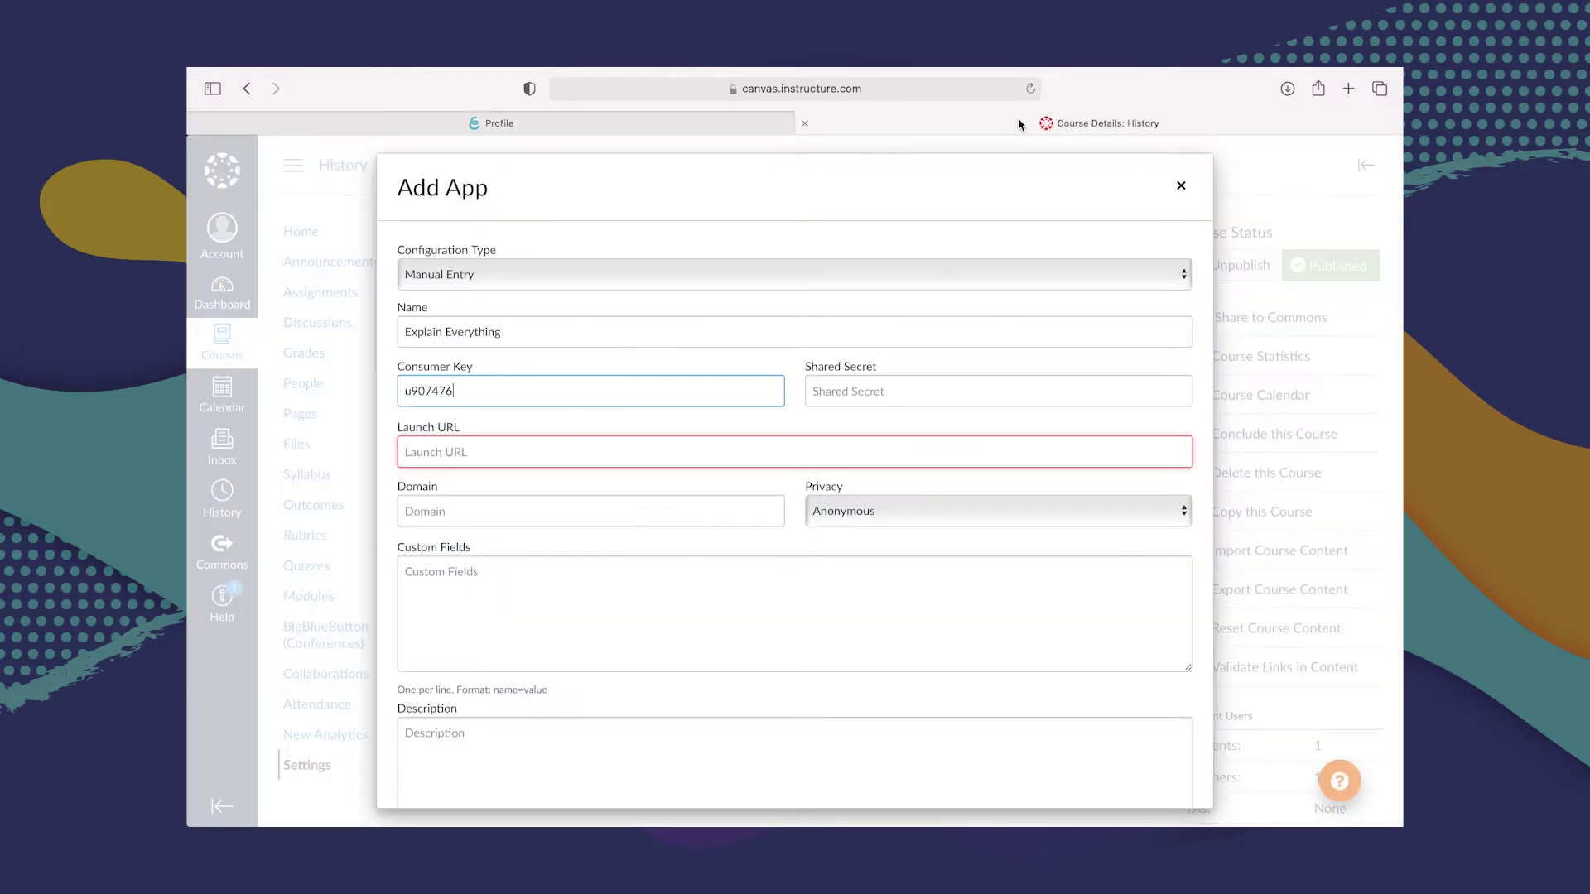
click(812, 394)
key(super+v)
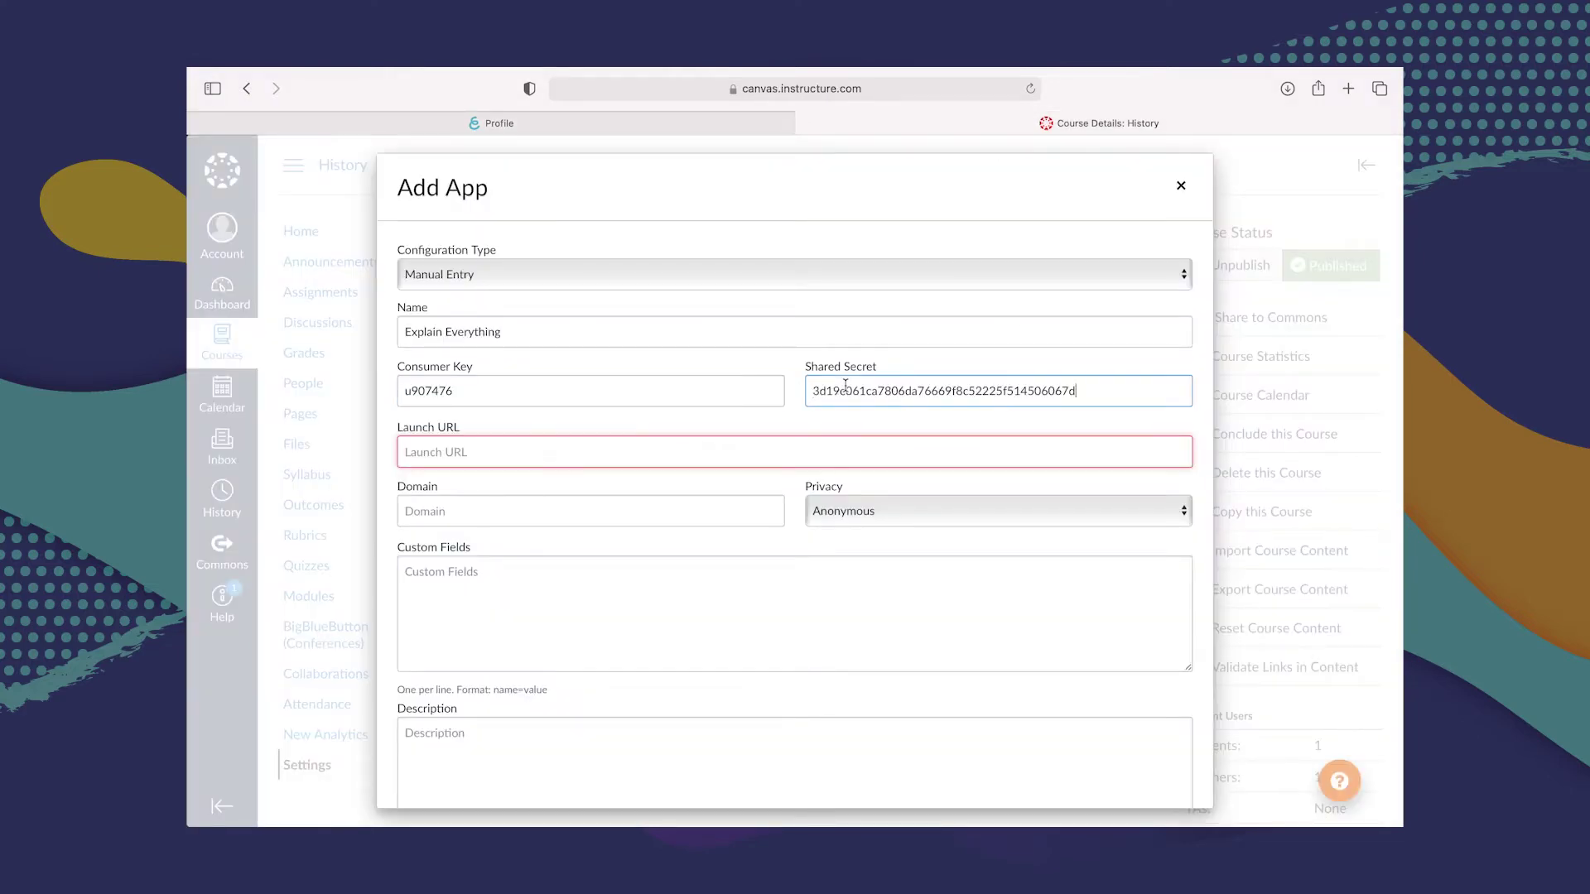
Copy the Config URL from Explain Everything into the Launch URL field in Canvas and submit the new app
click(729, 453)
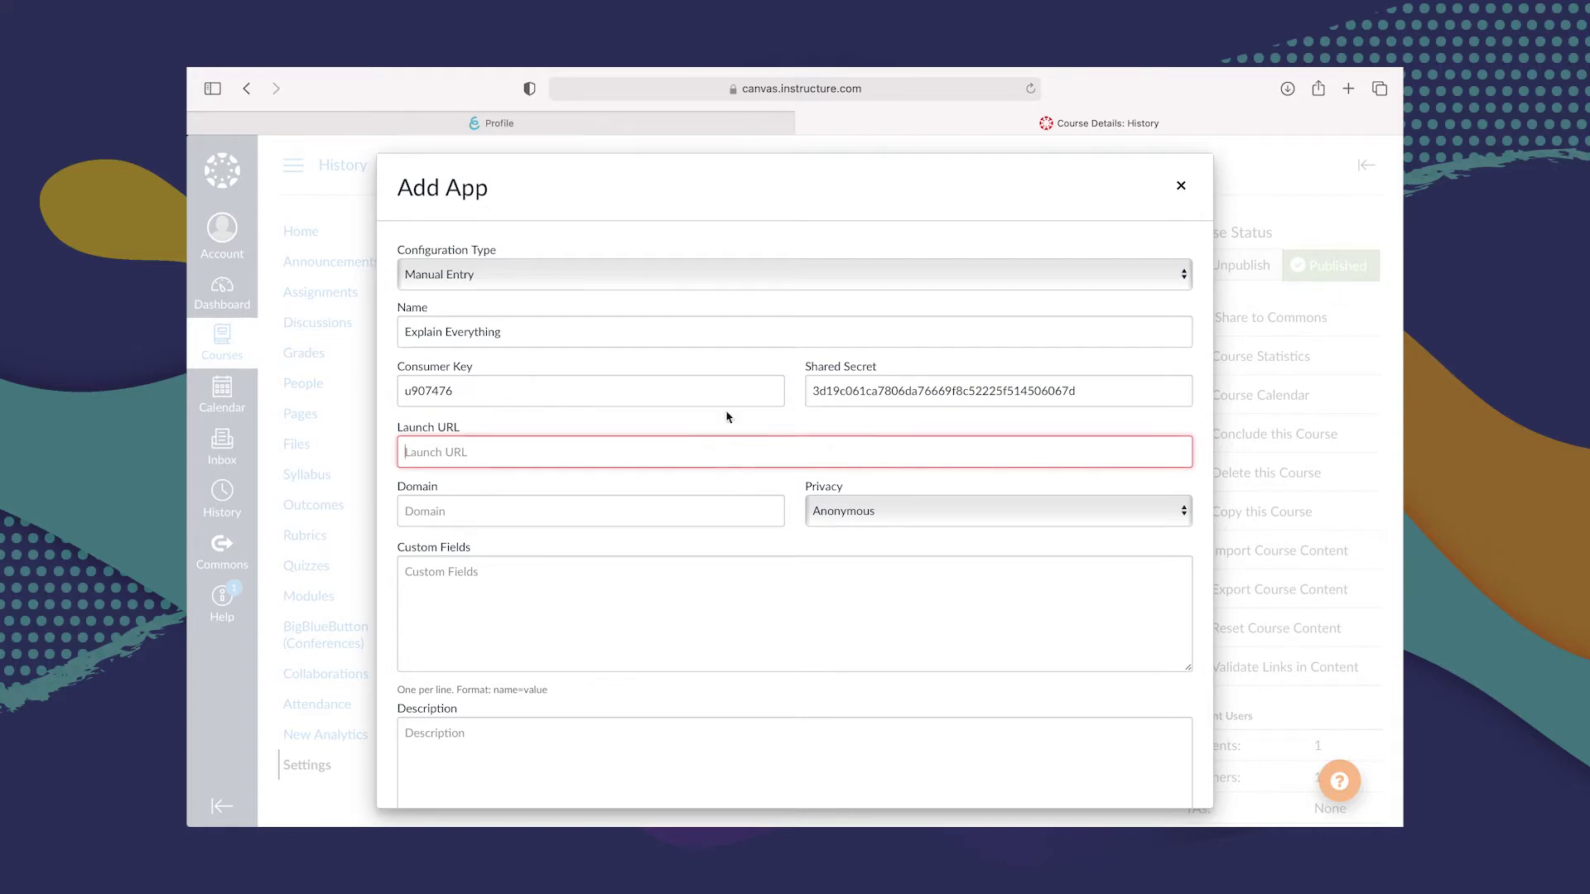
click(680, 118)
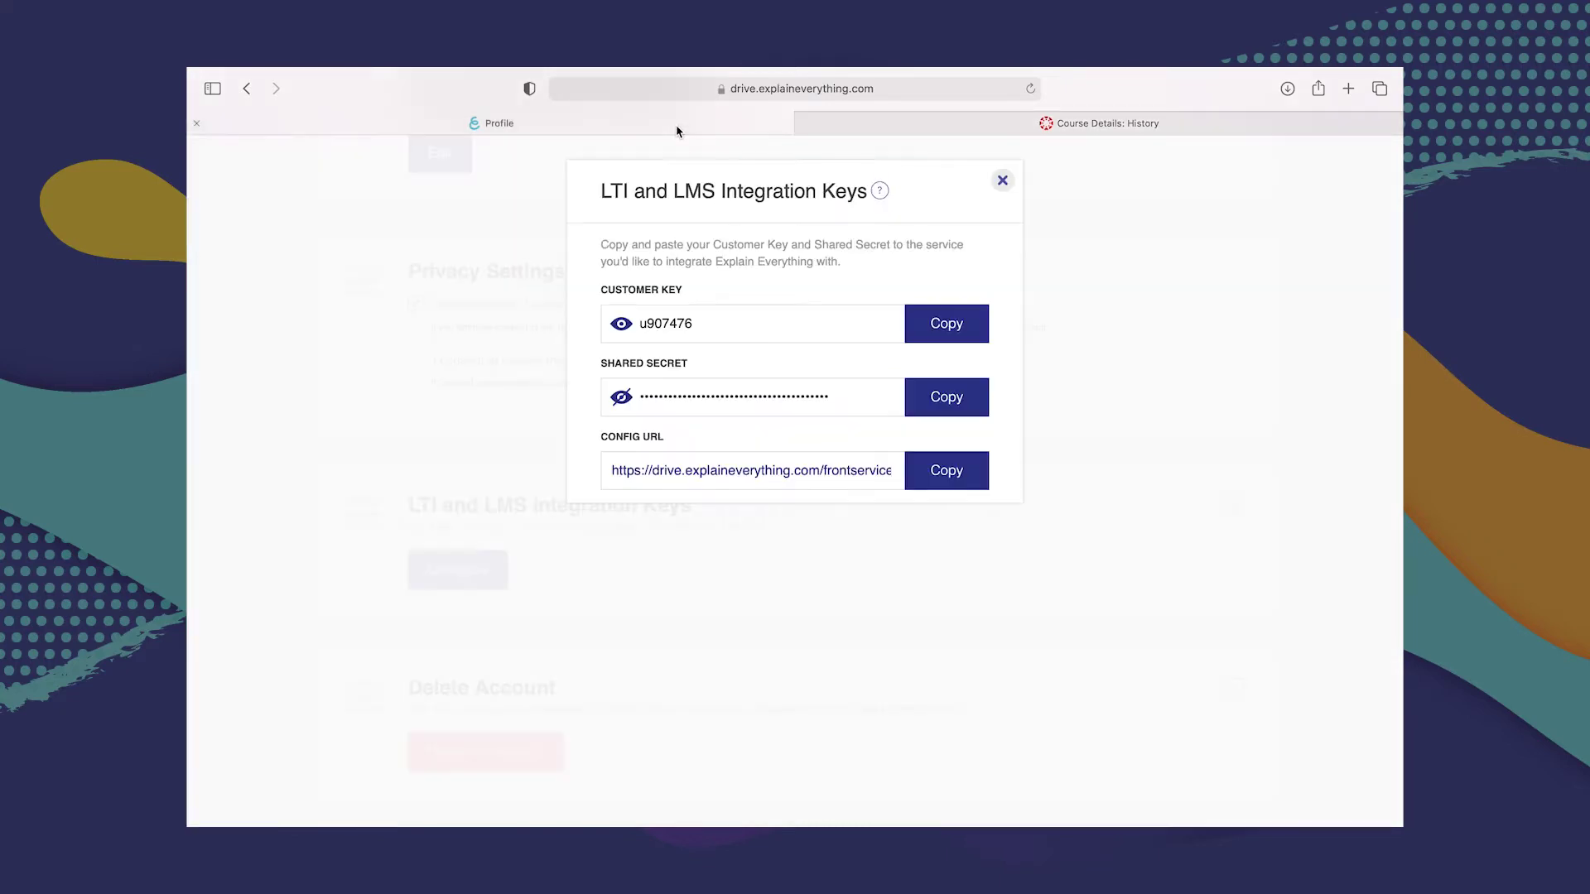
click(936, 475)
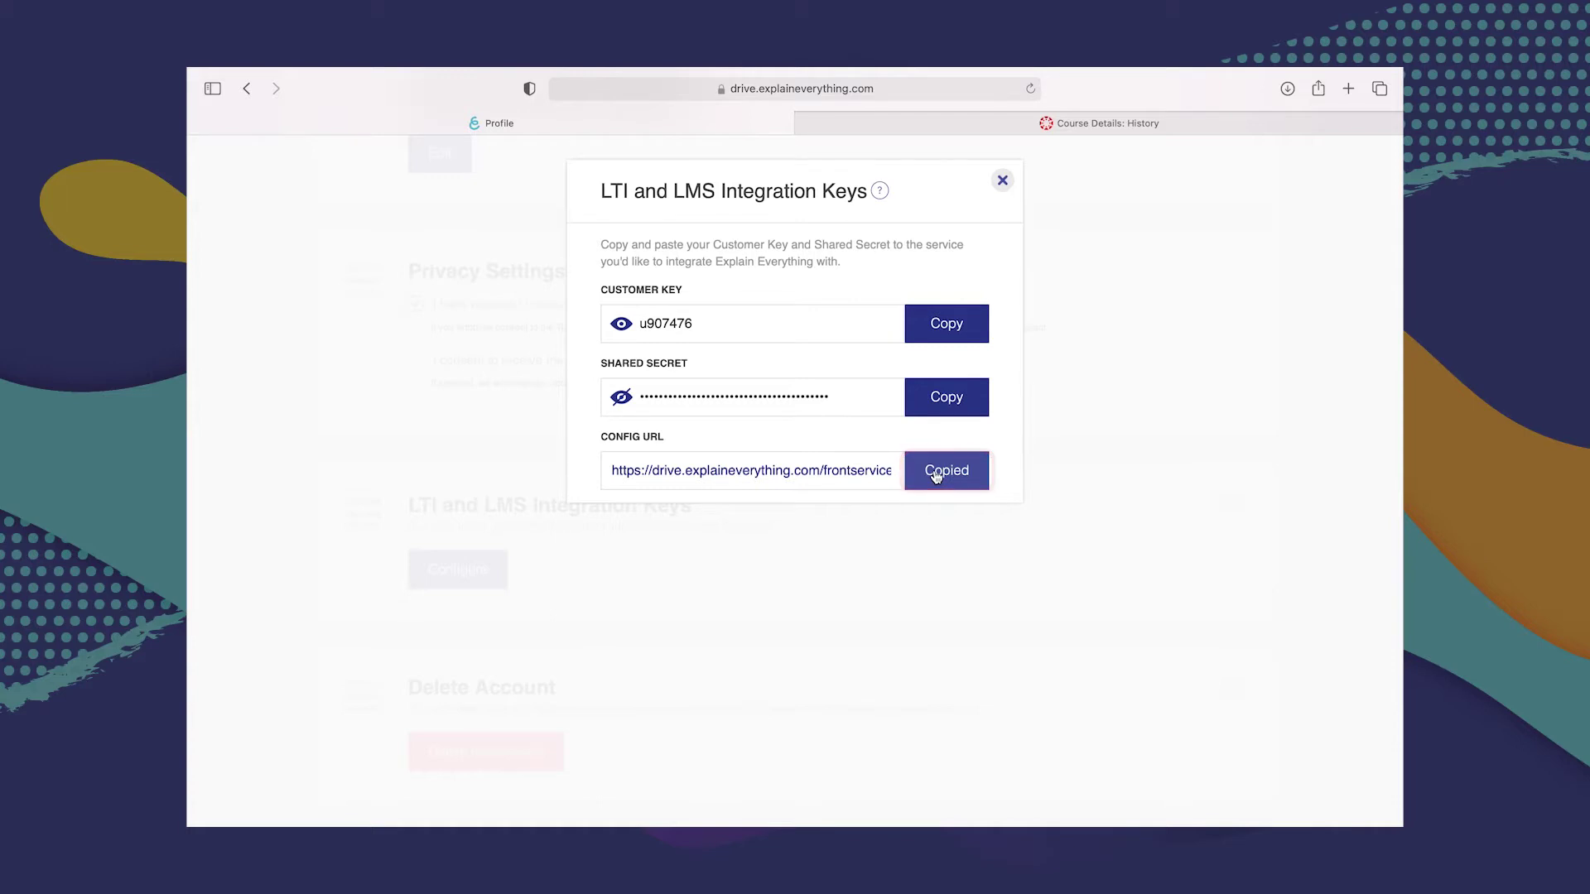
click(1073, 124)
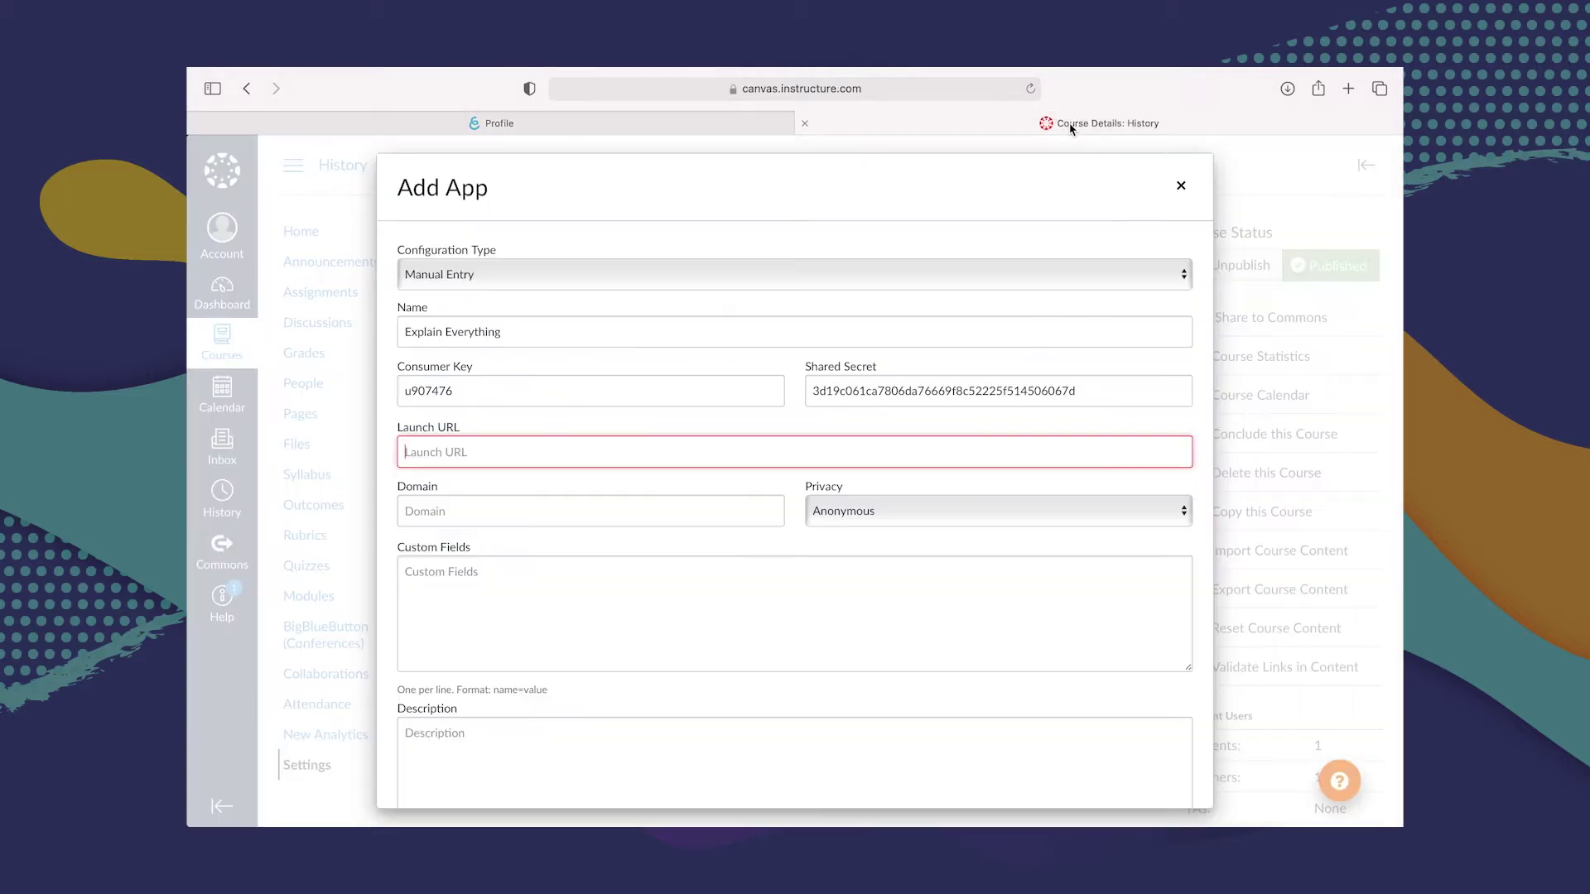
click(851, 454)
key(super+v)
scroll(851, 454, down, 2)
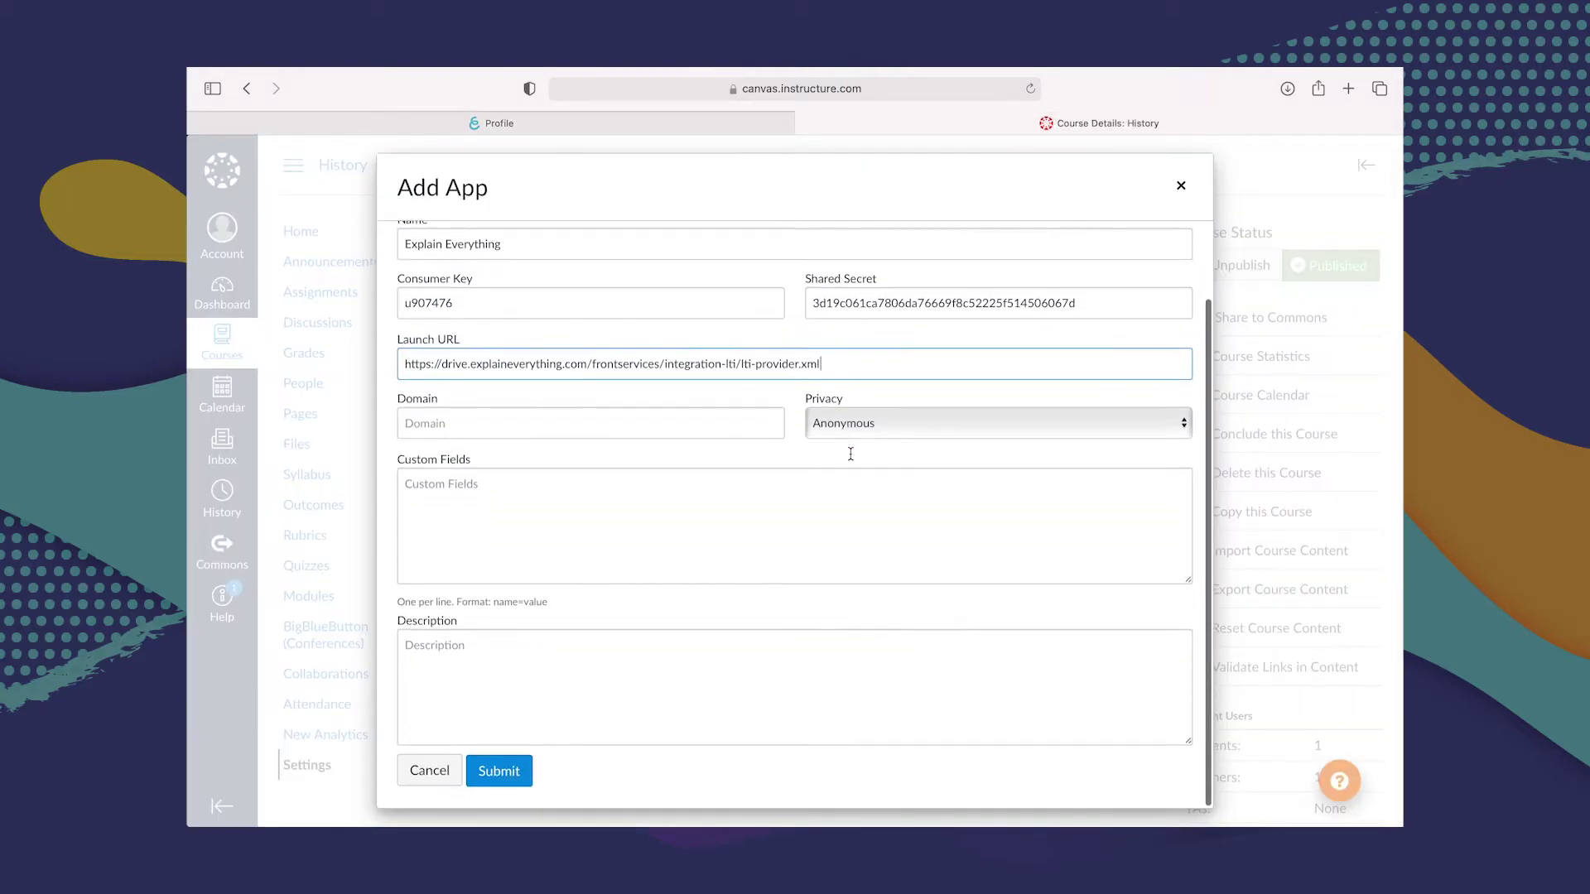
click(497, 774)
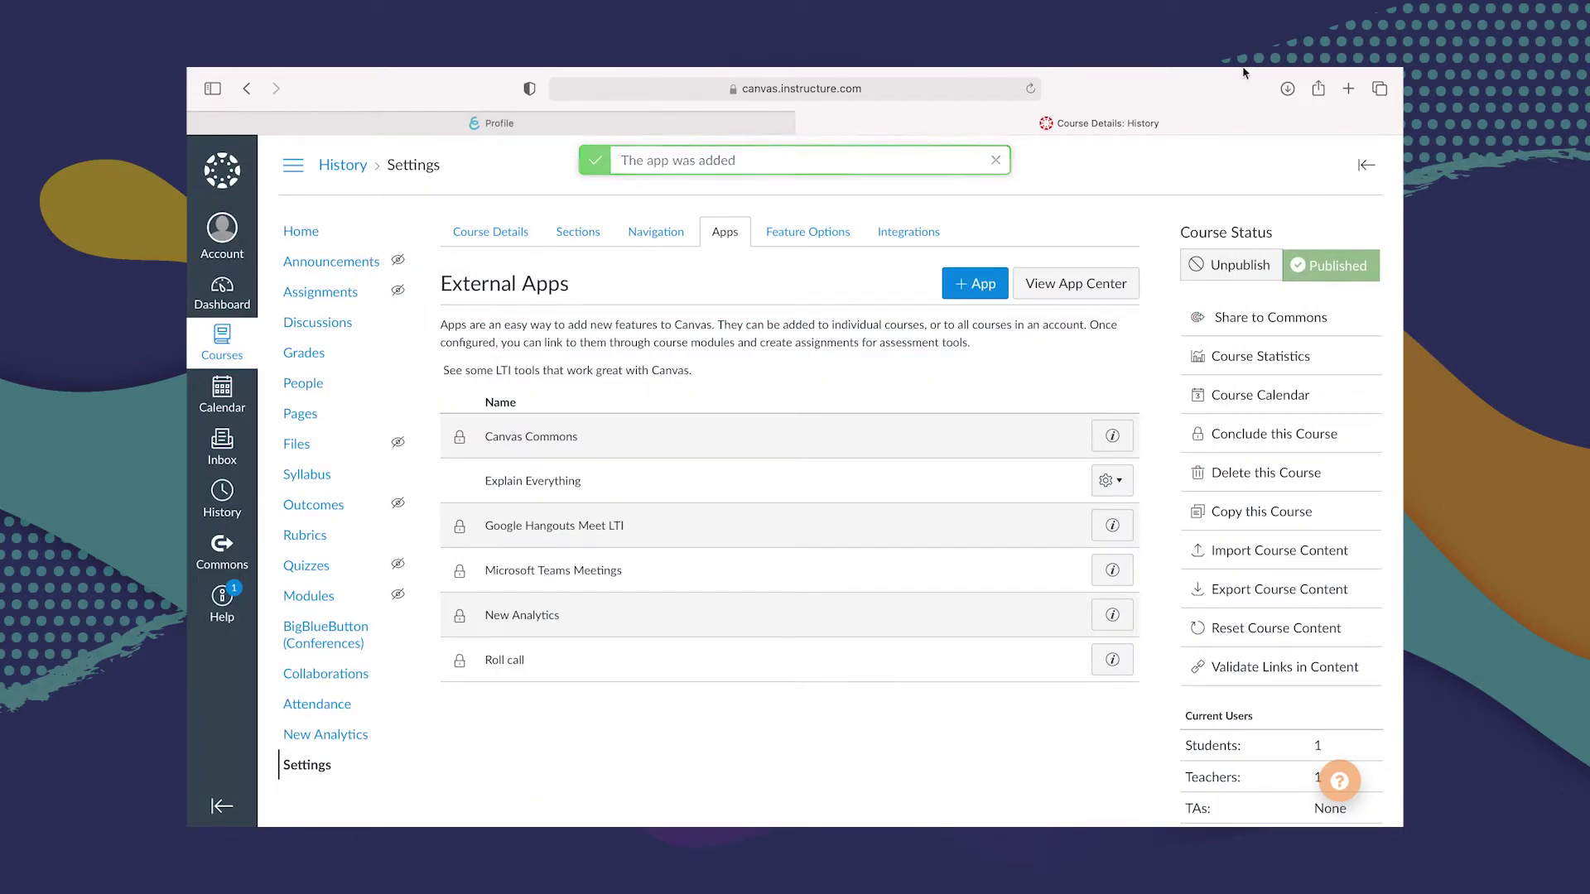
Locate the LTI and LMS Integration Keys section on the Explain Everything account page
mouse_move(1156, 97)
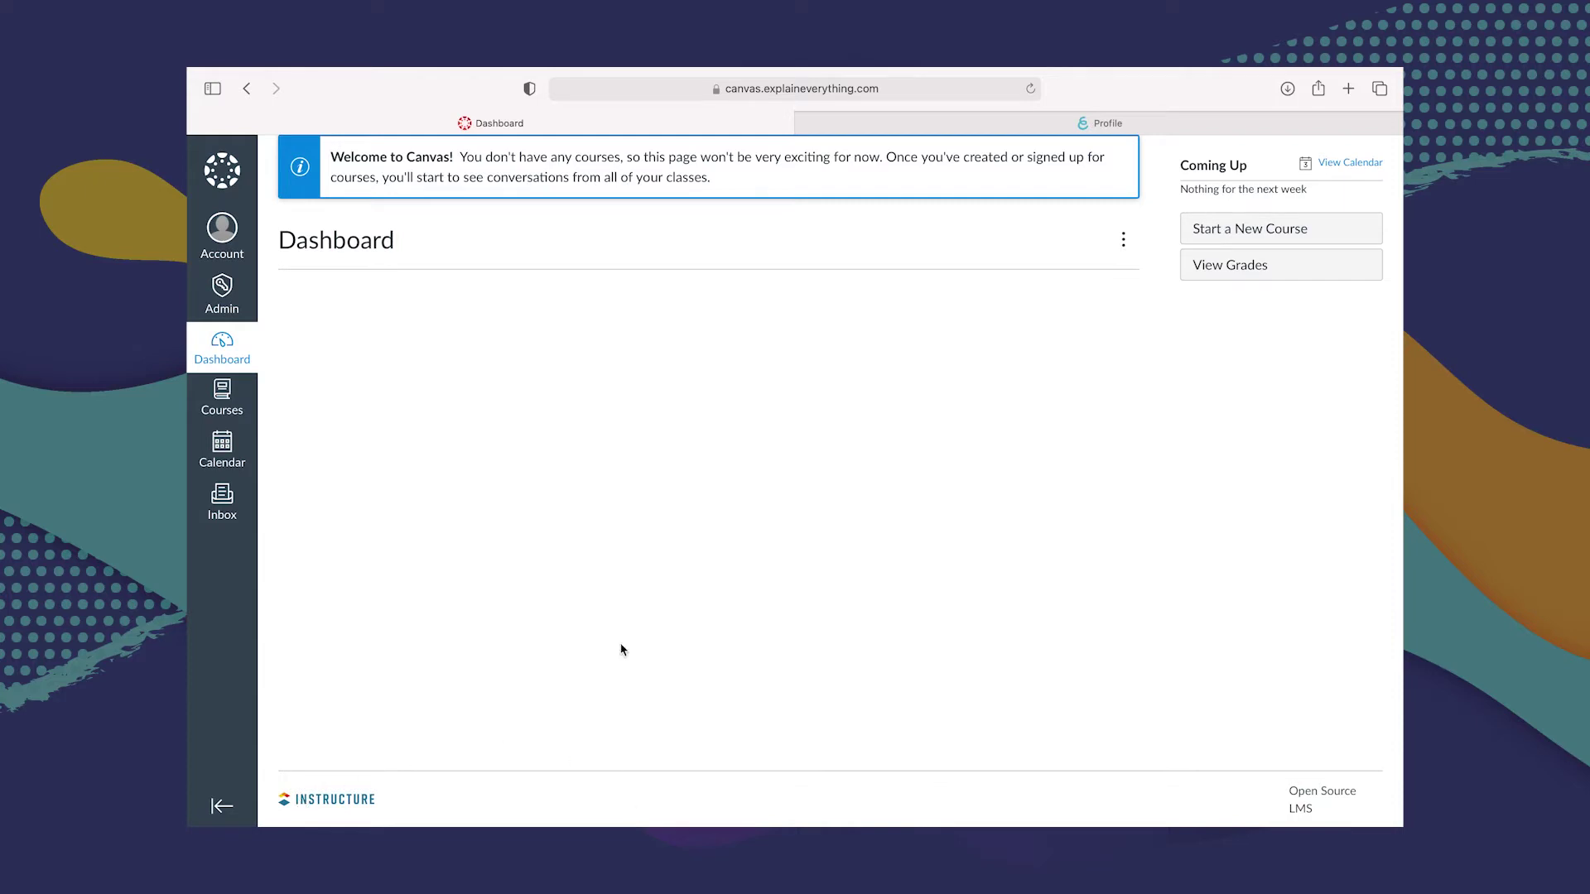
click(1141, 124)
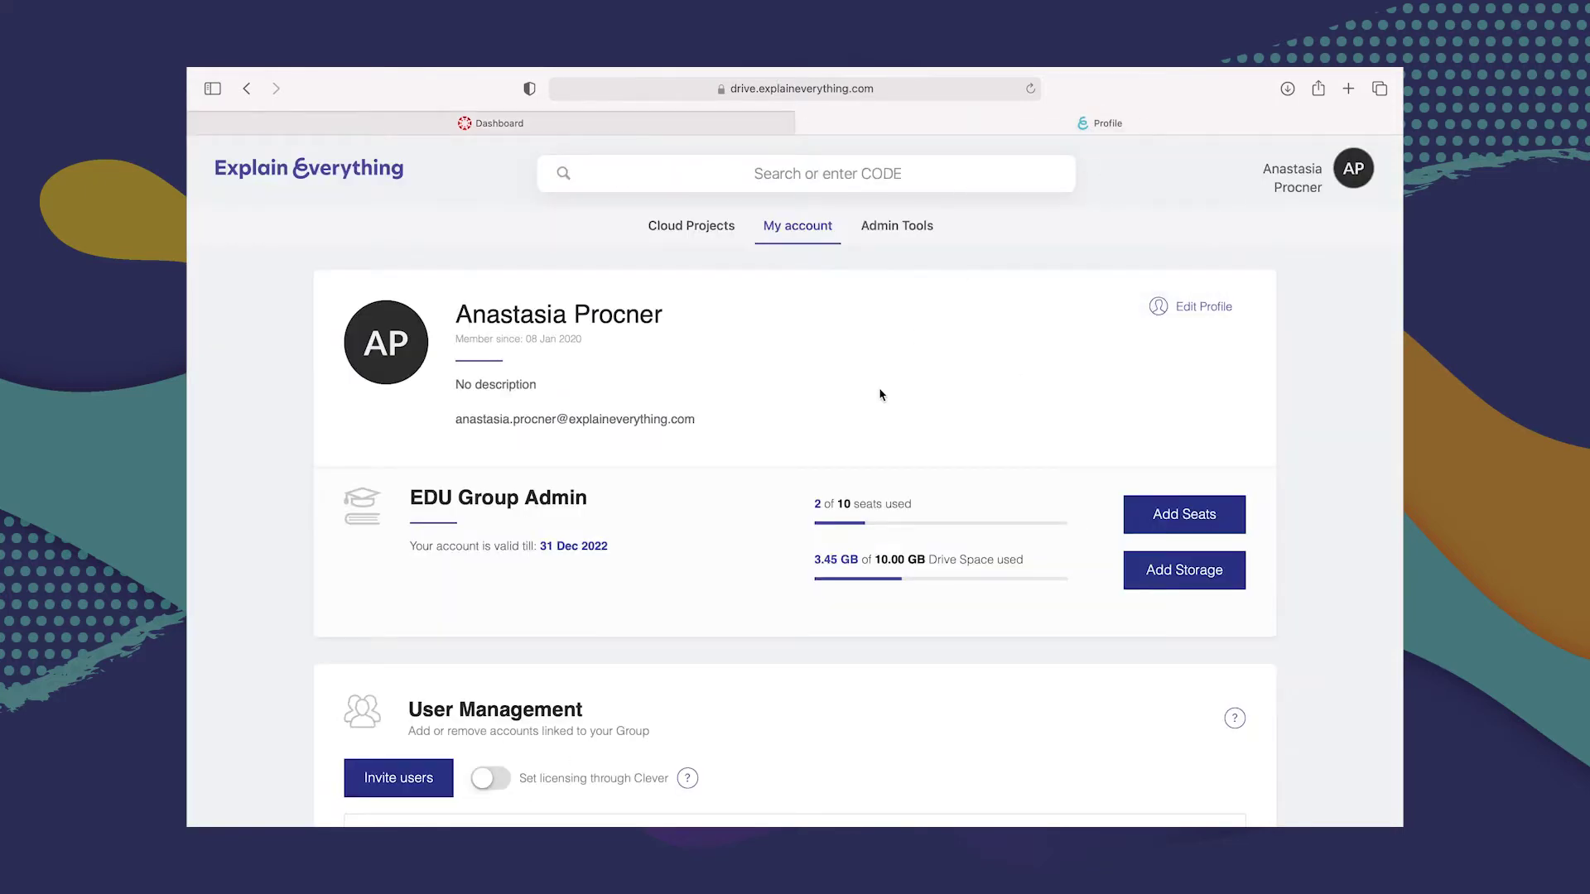
scroll(882, 395, down, 15)
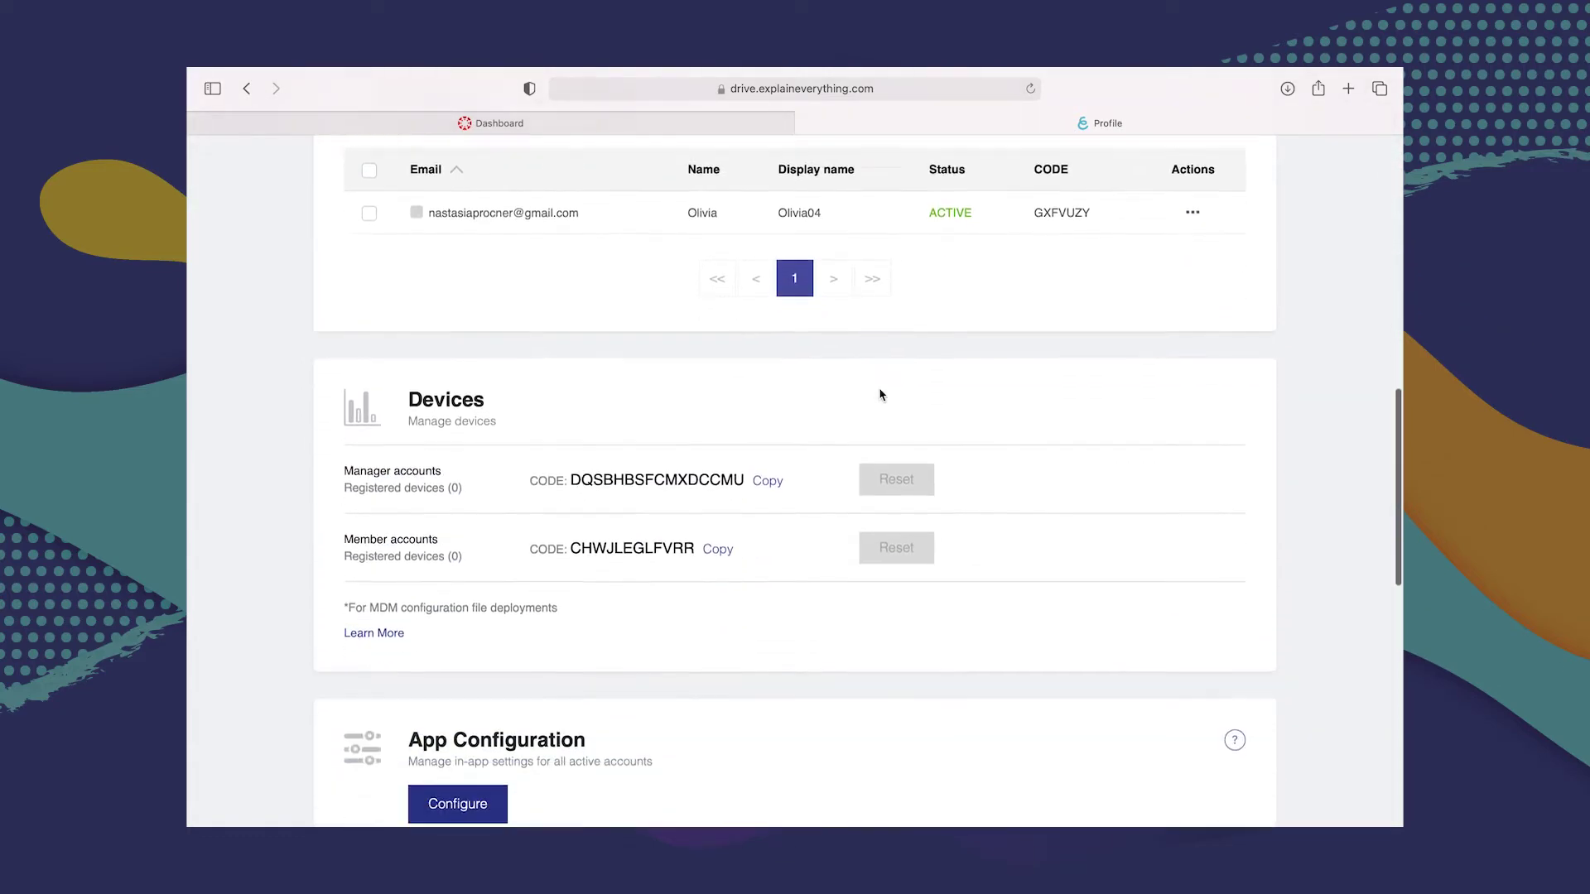
scroll(882, 395, down, 10)
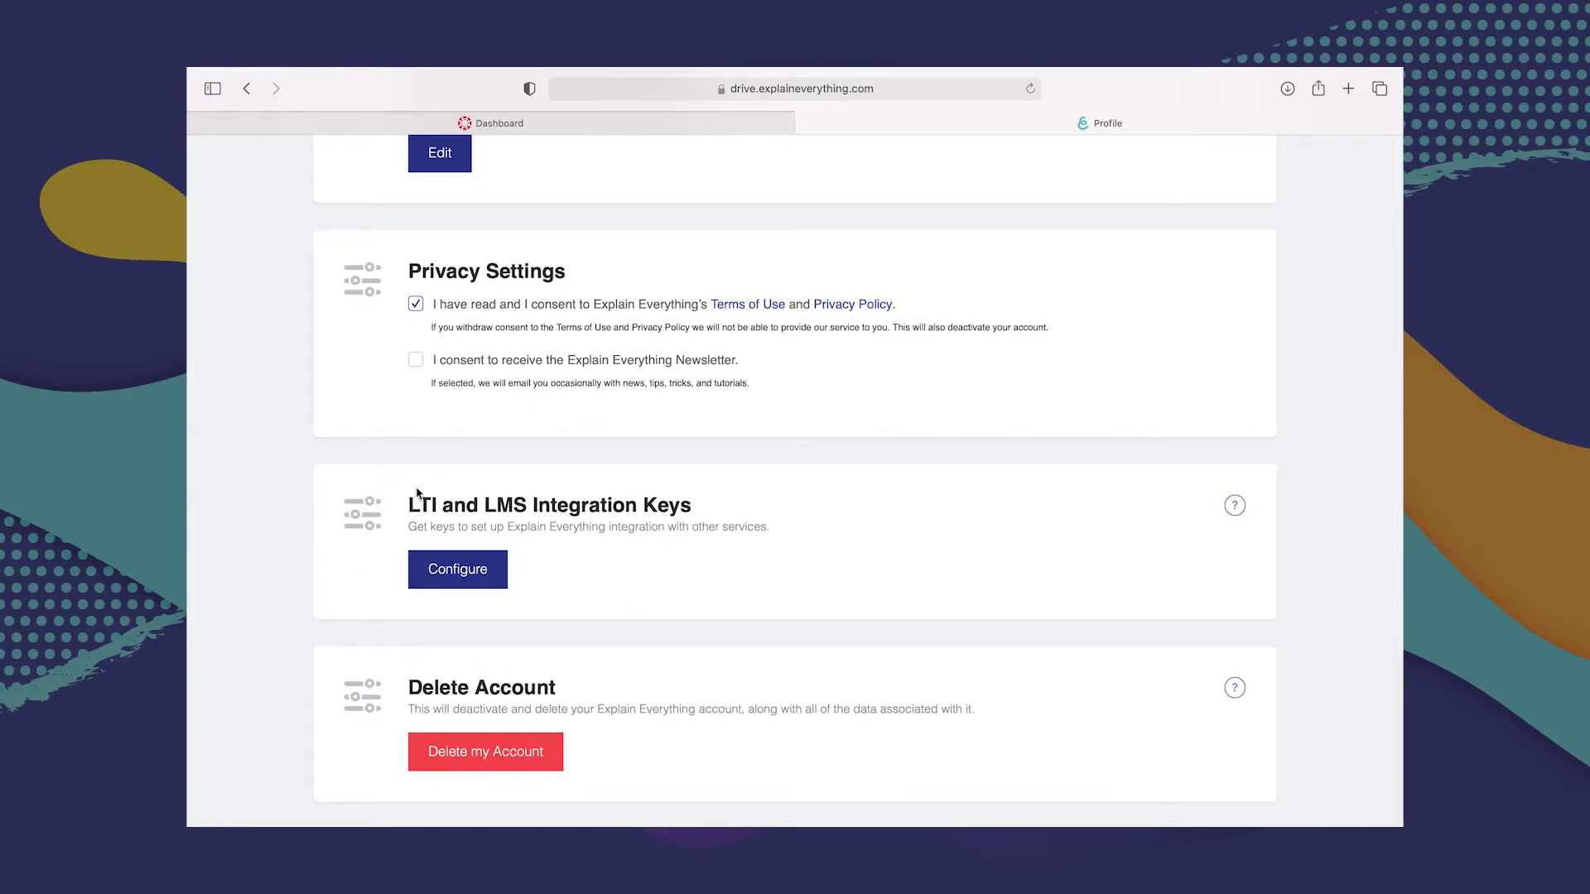
Switch to the Canvas admin site and open the Add App form from the account settings' app configurations
click(550, 131)
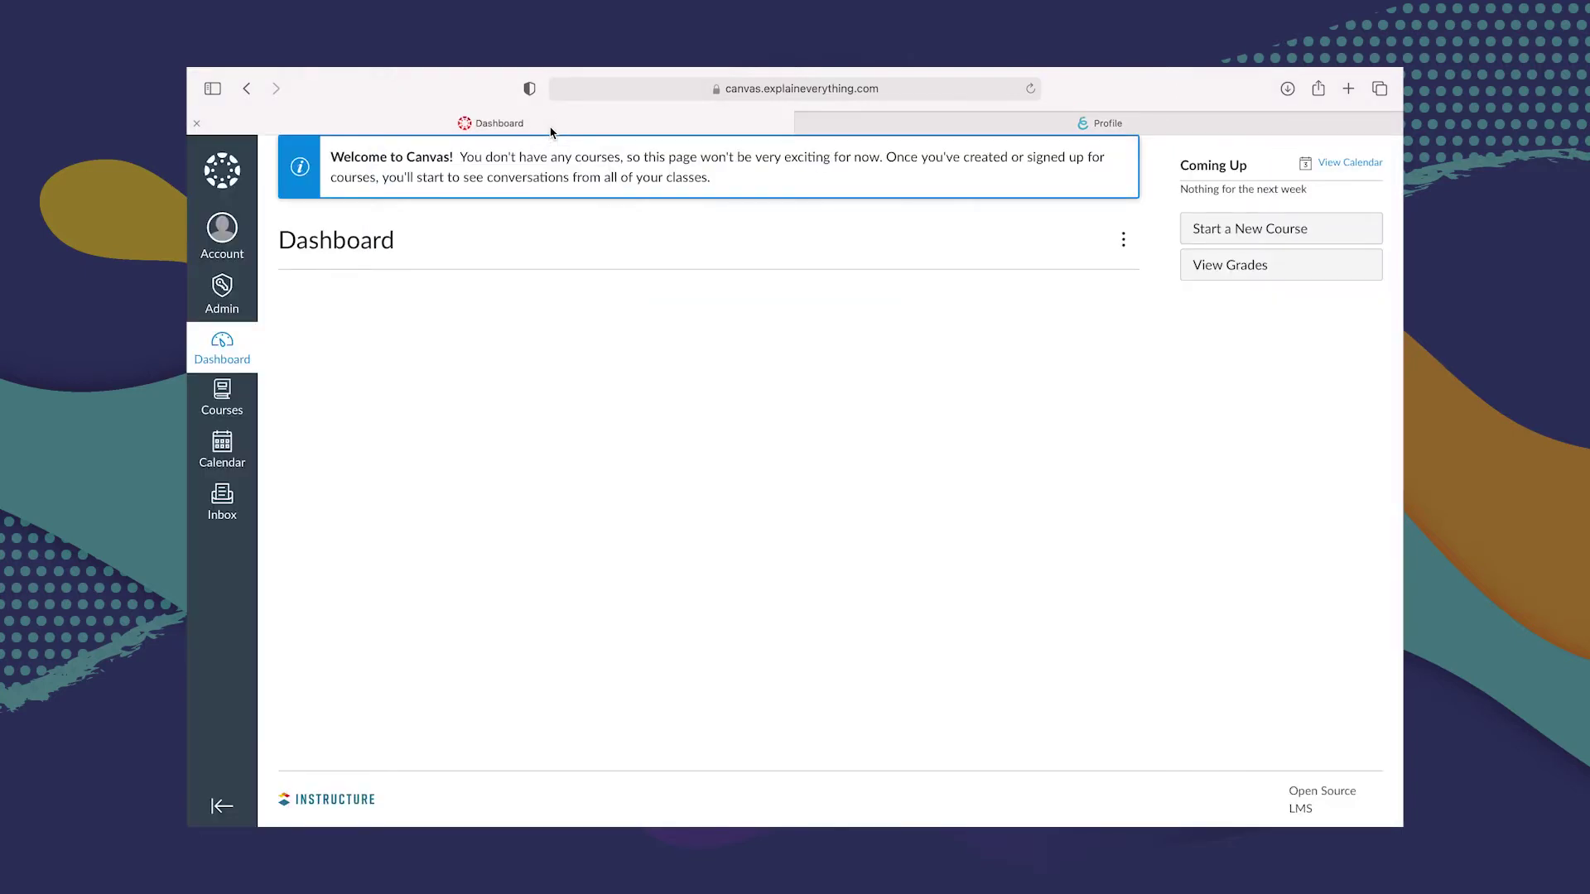
click(217, 301)
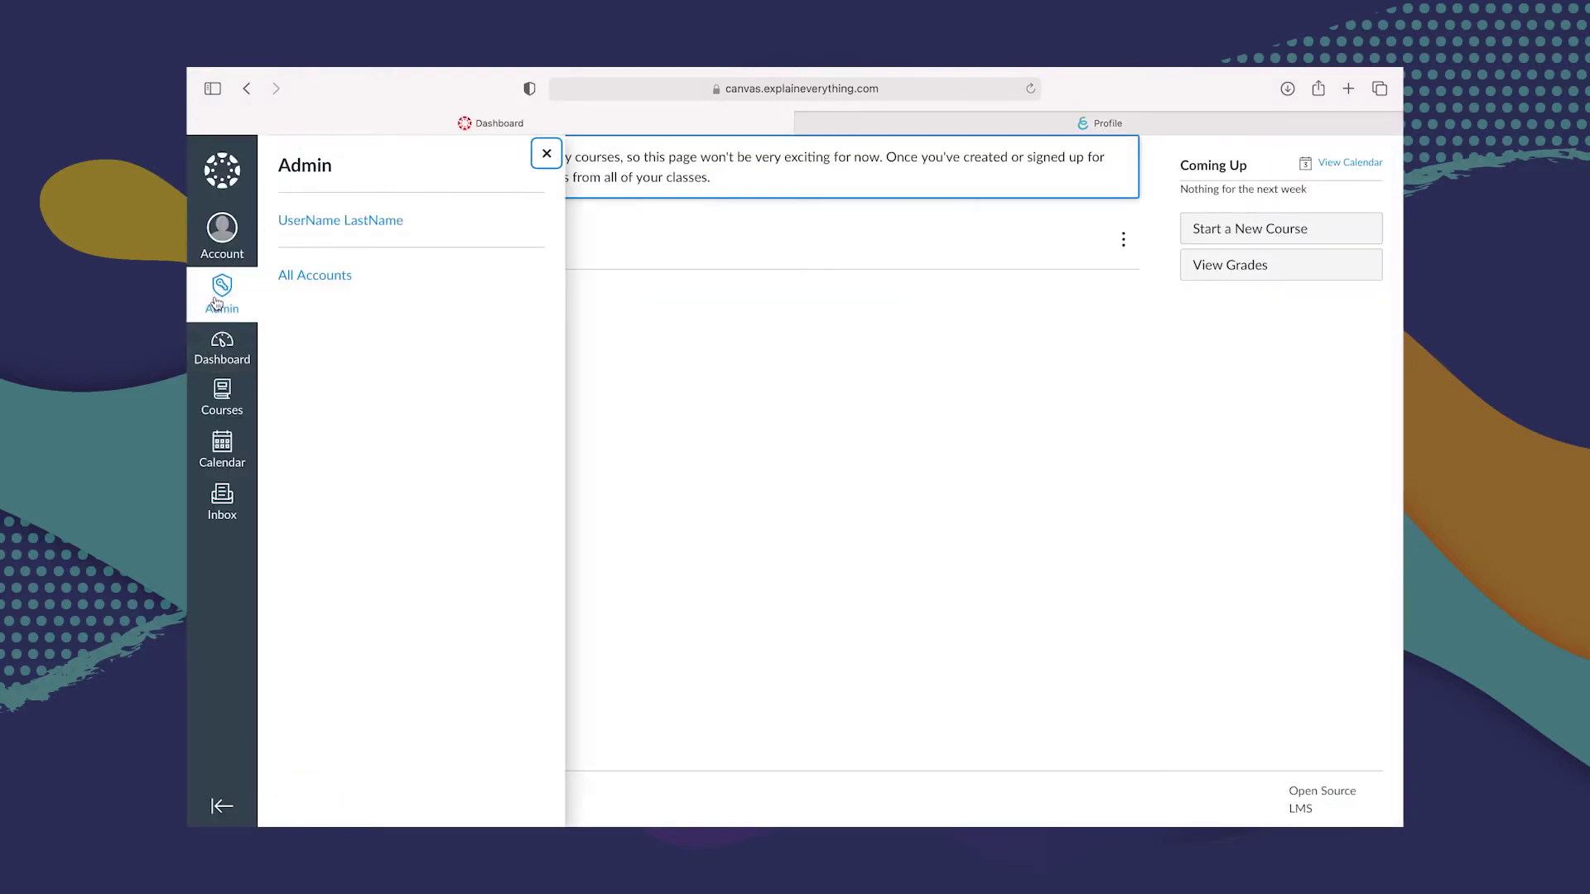
click(308, 222)
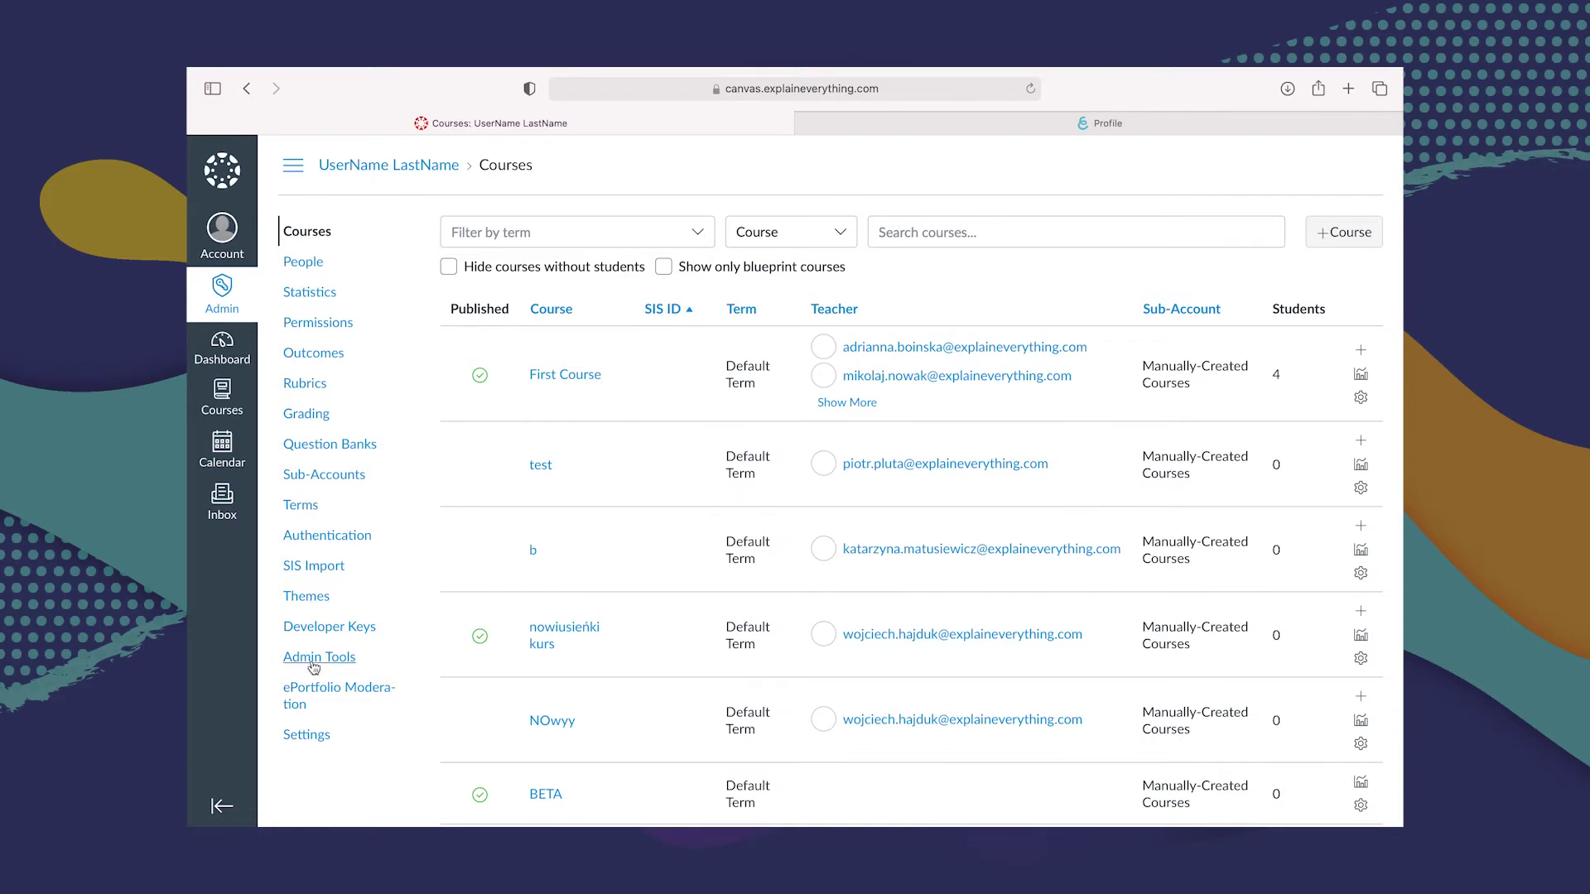
click(313, 735)
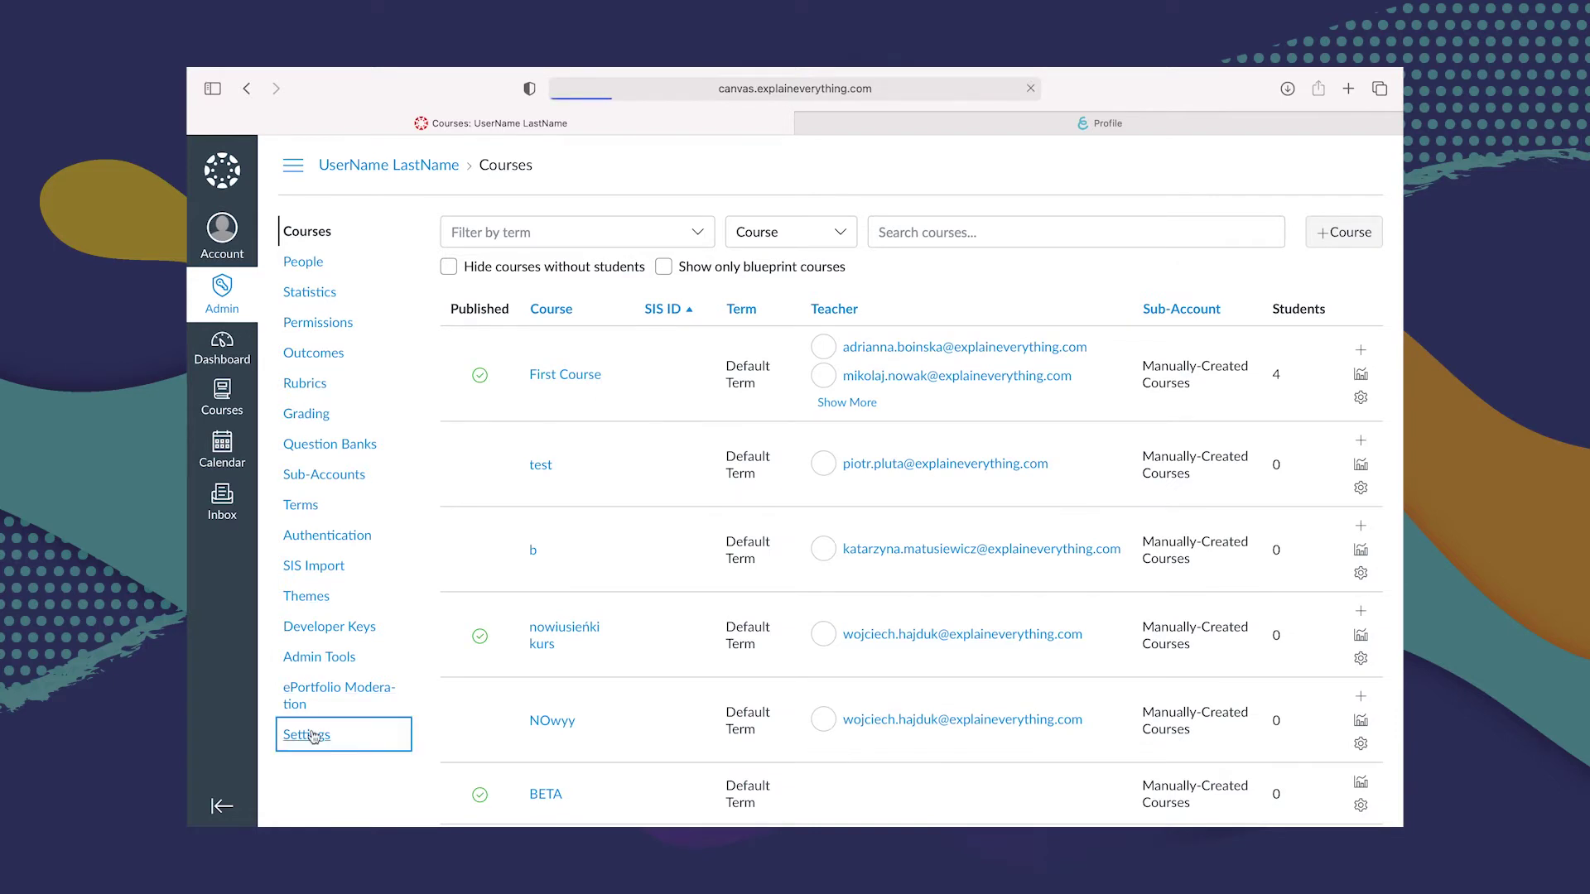
click(942, 233)
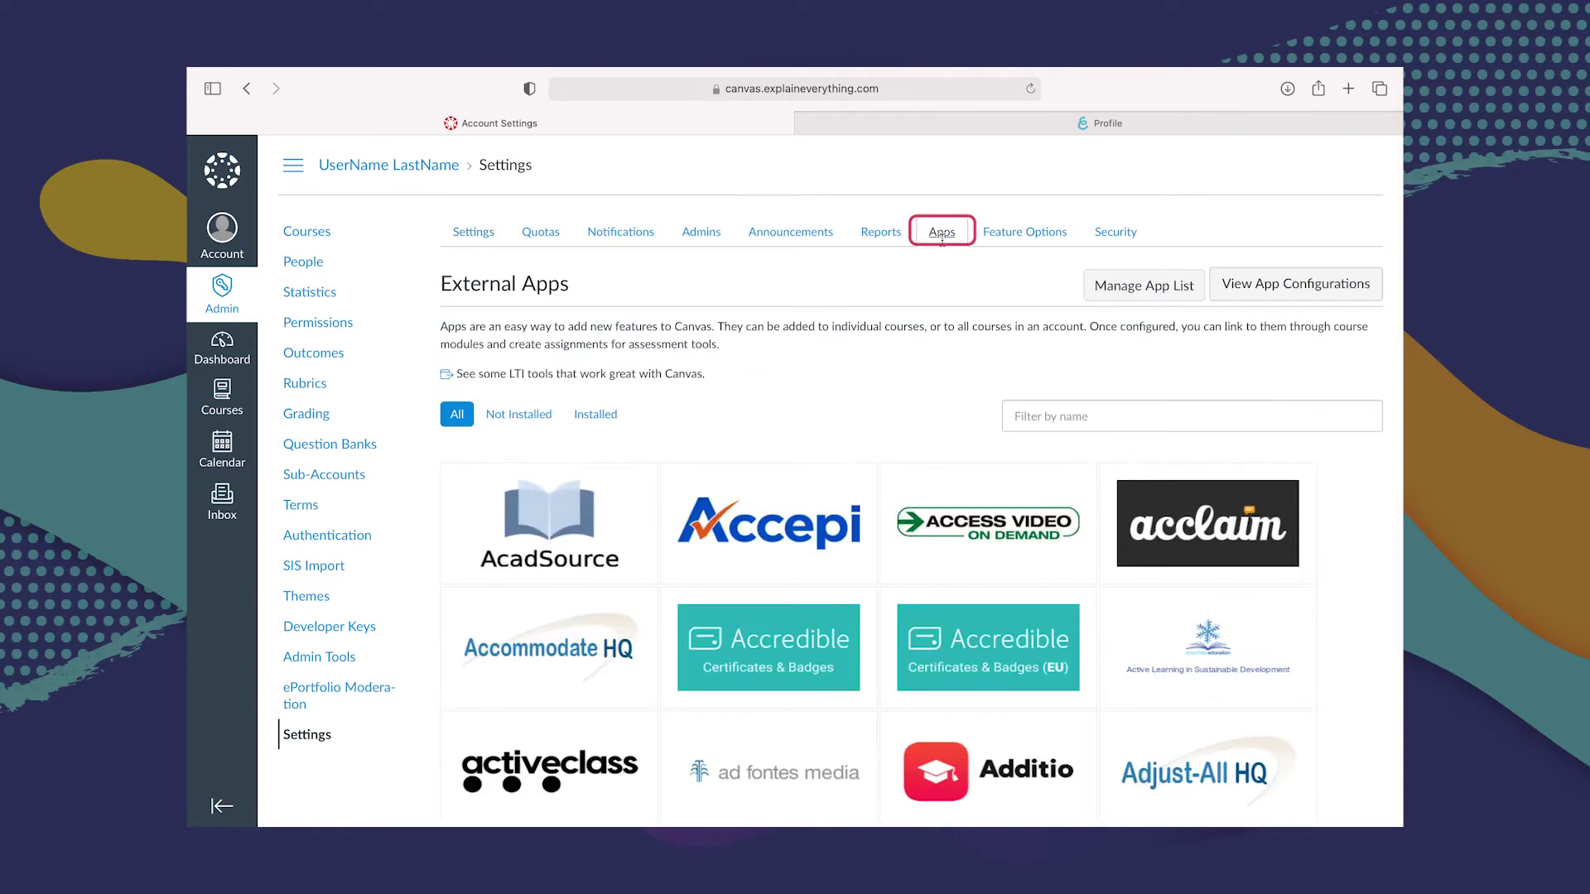
click(1267, 286)
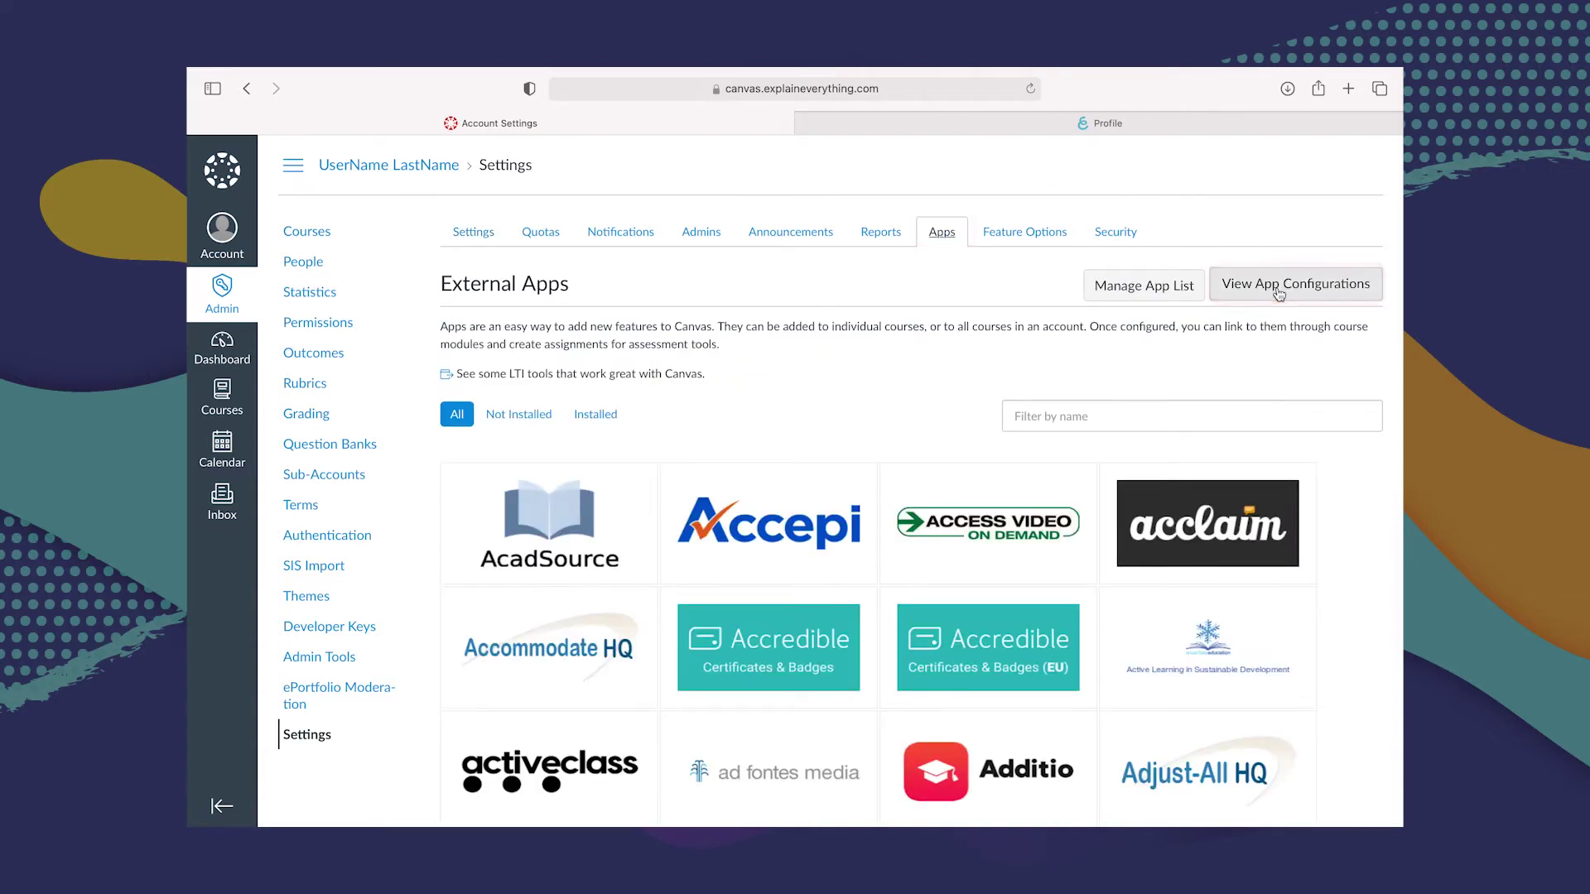
click(1221, 286)
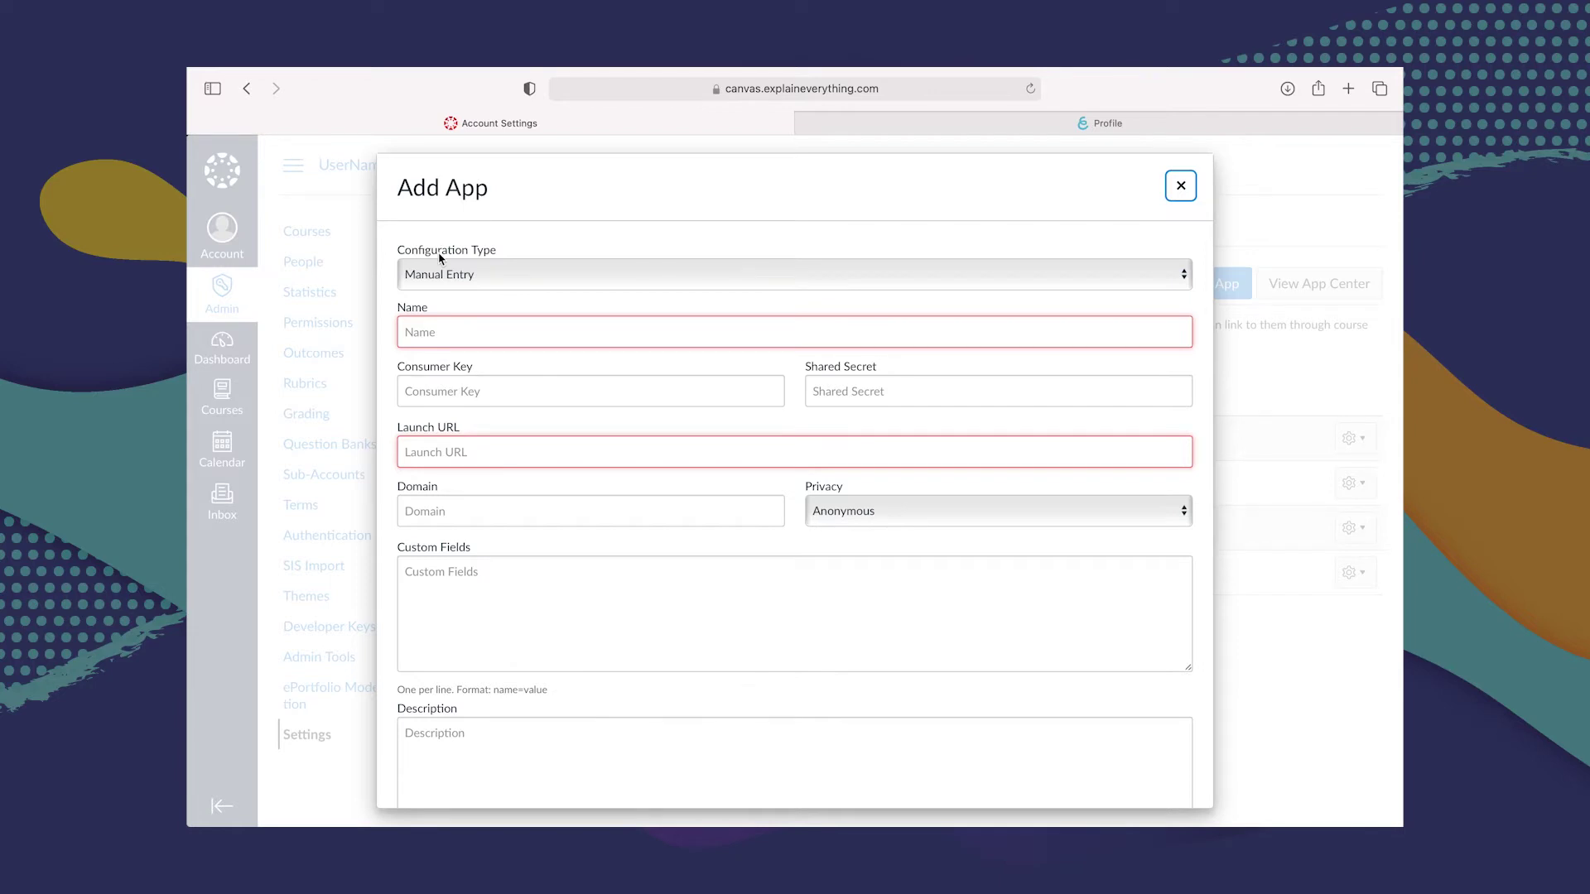
Name the new external app "Explain Everything" in the Add App form
click(440, 327)
text(Explain)
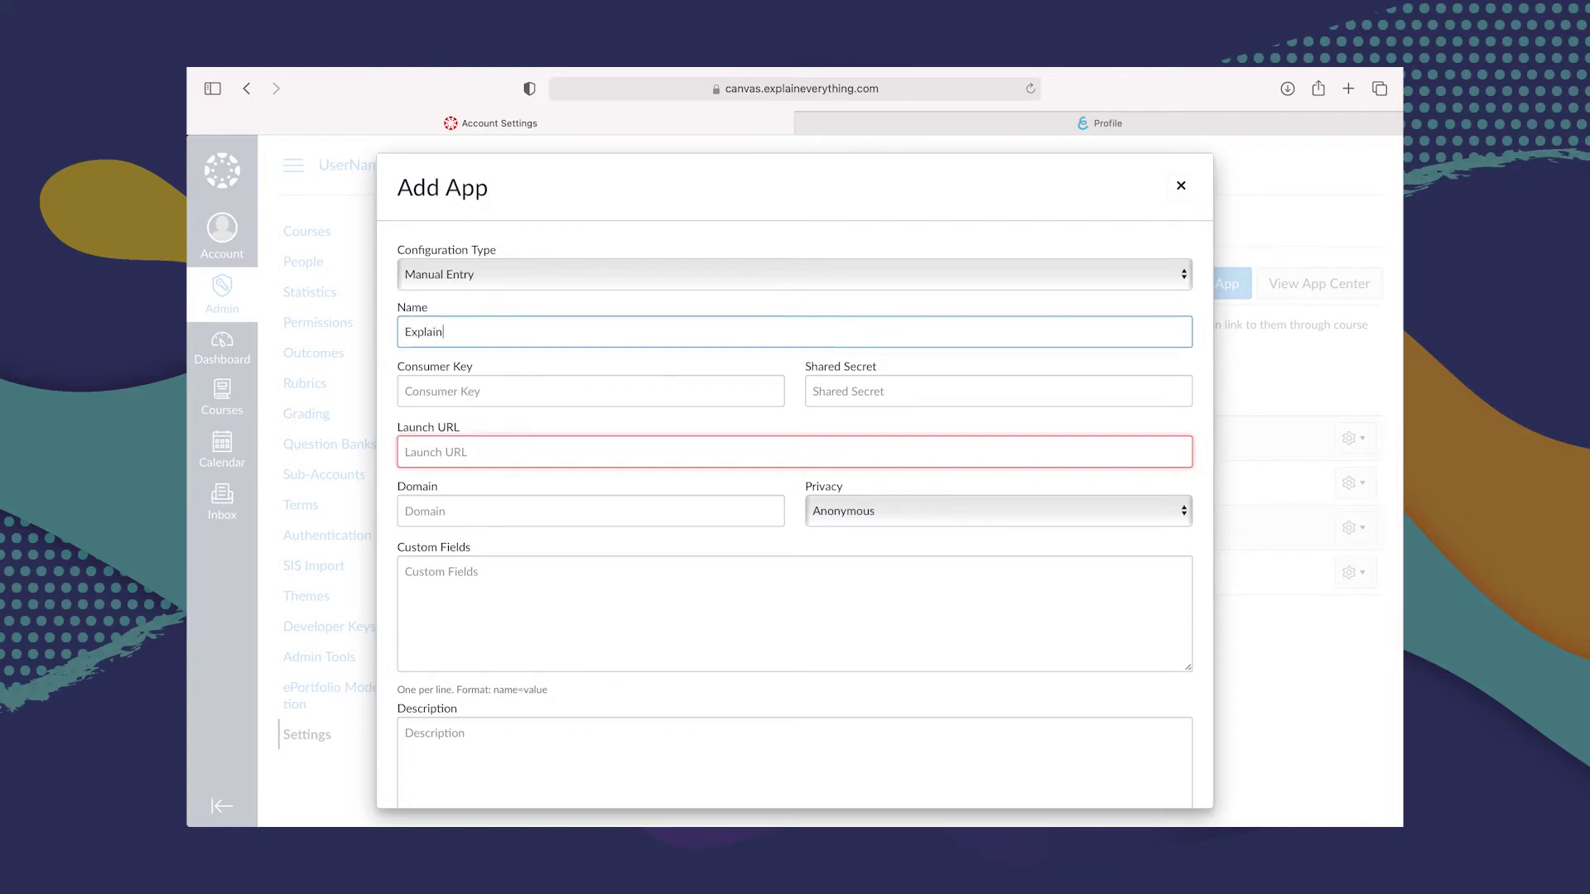
text( Everything)
Open the LTI and LMS Integration Keys in Explain Everything and copy the customer key into the Consumer Key field in Canvas
click(1016, 122)
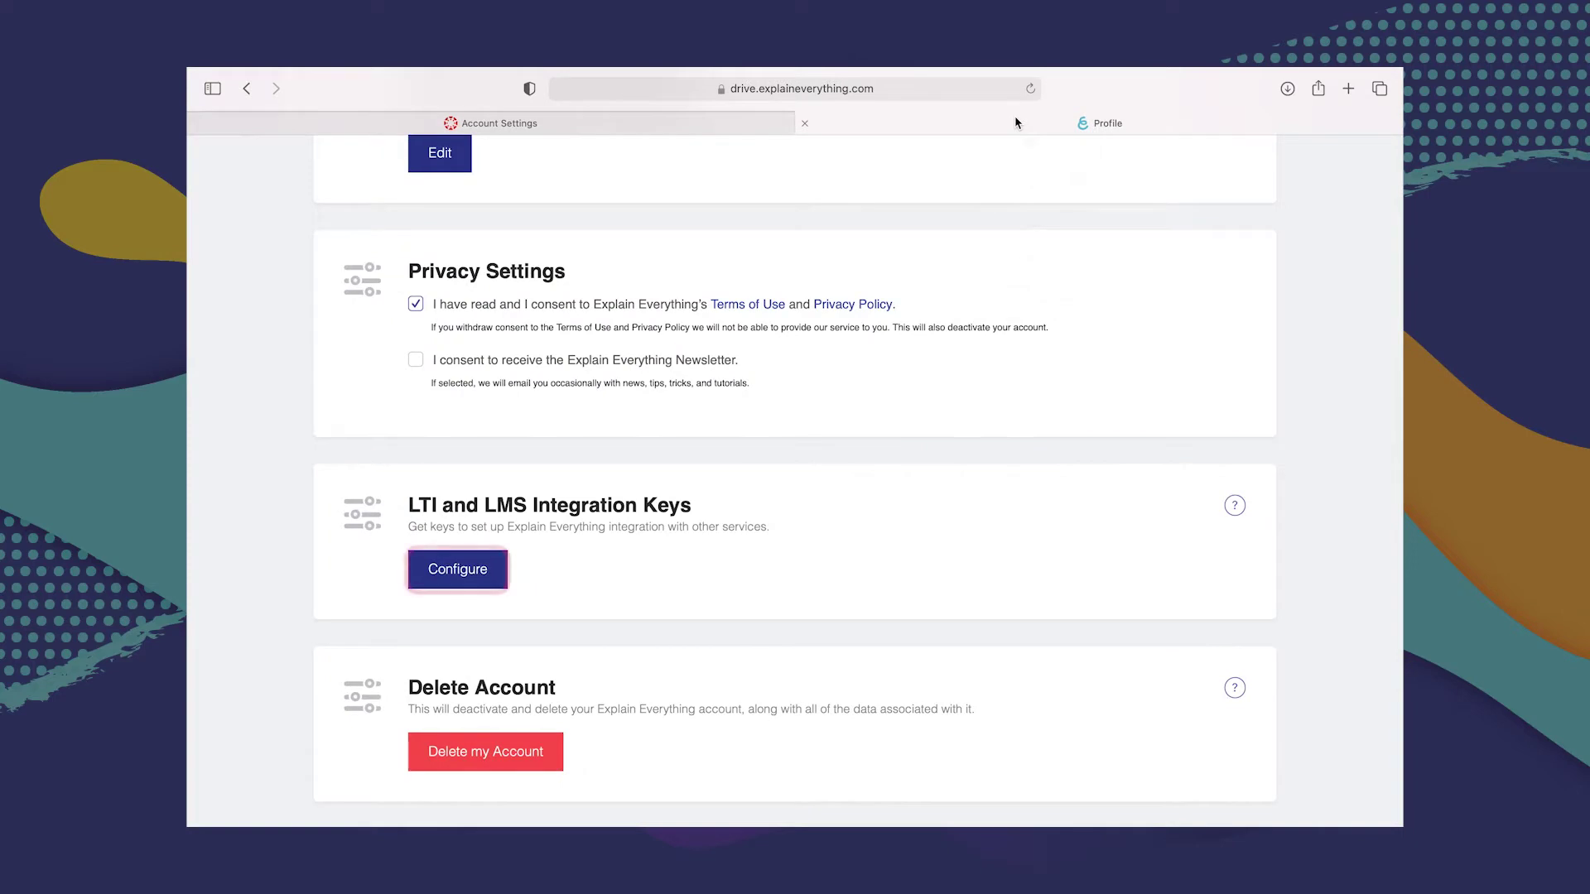
click(466, 572)
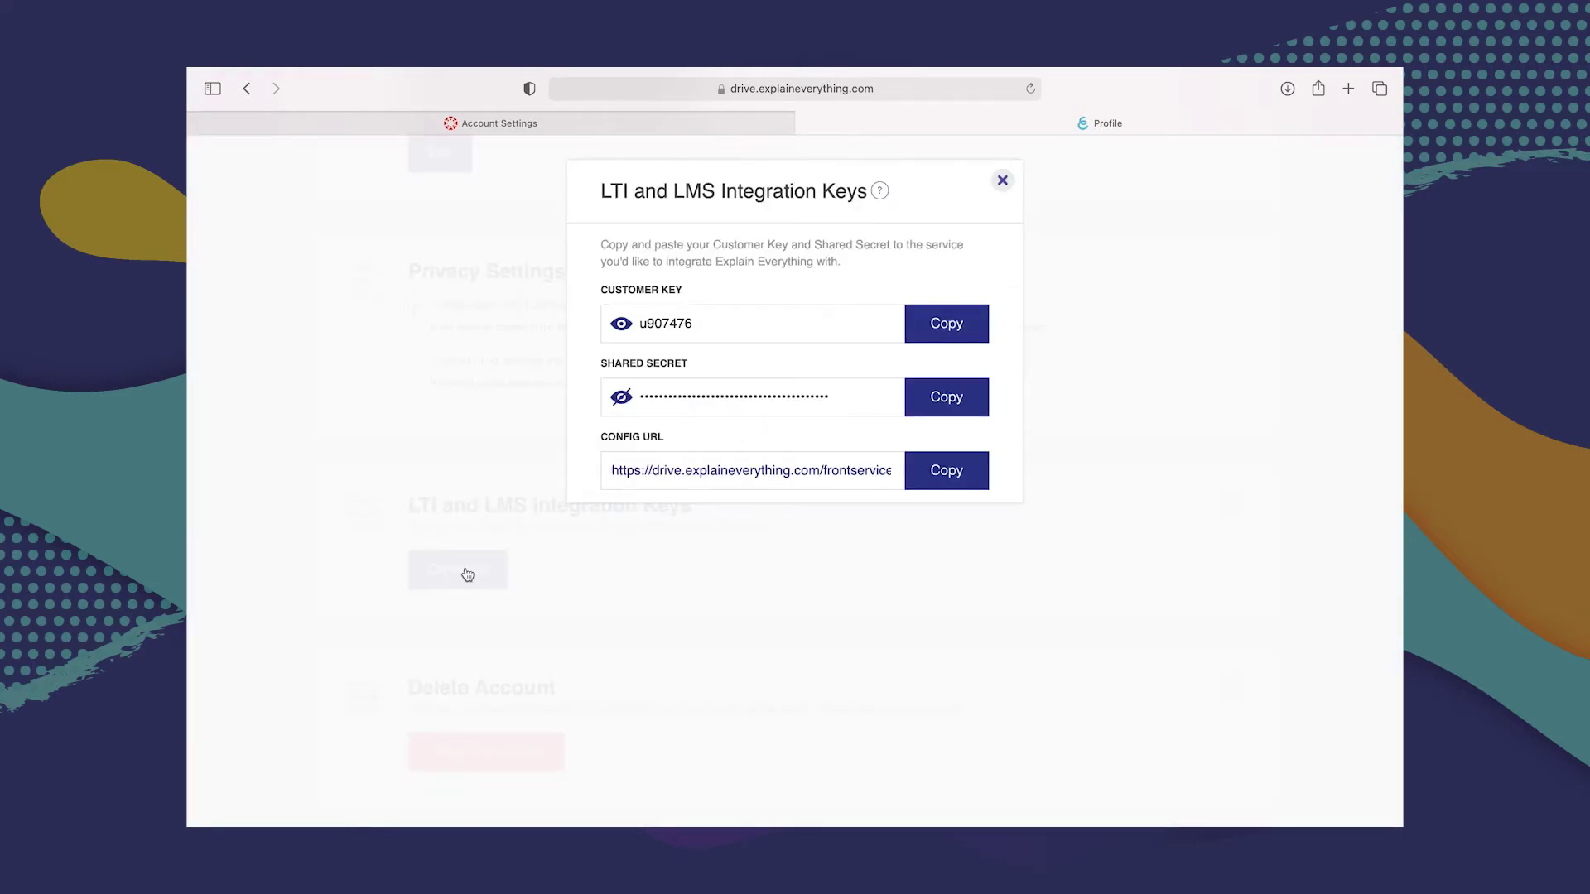
click(507, 126)
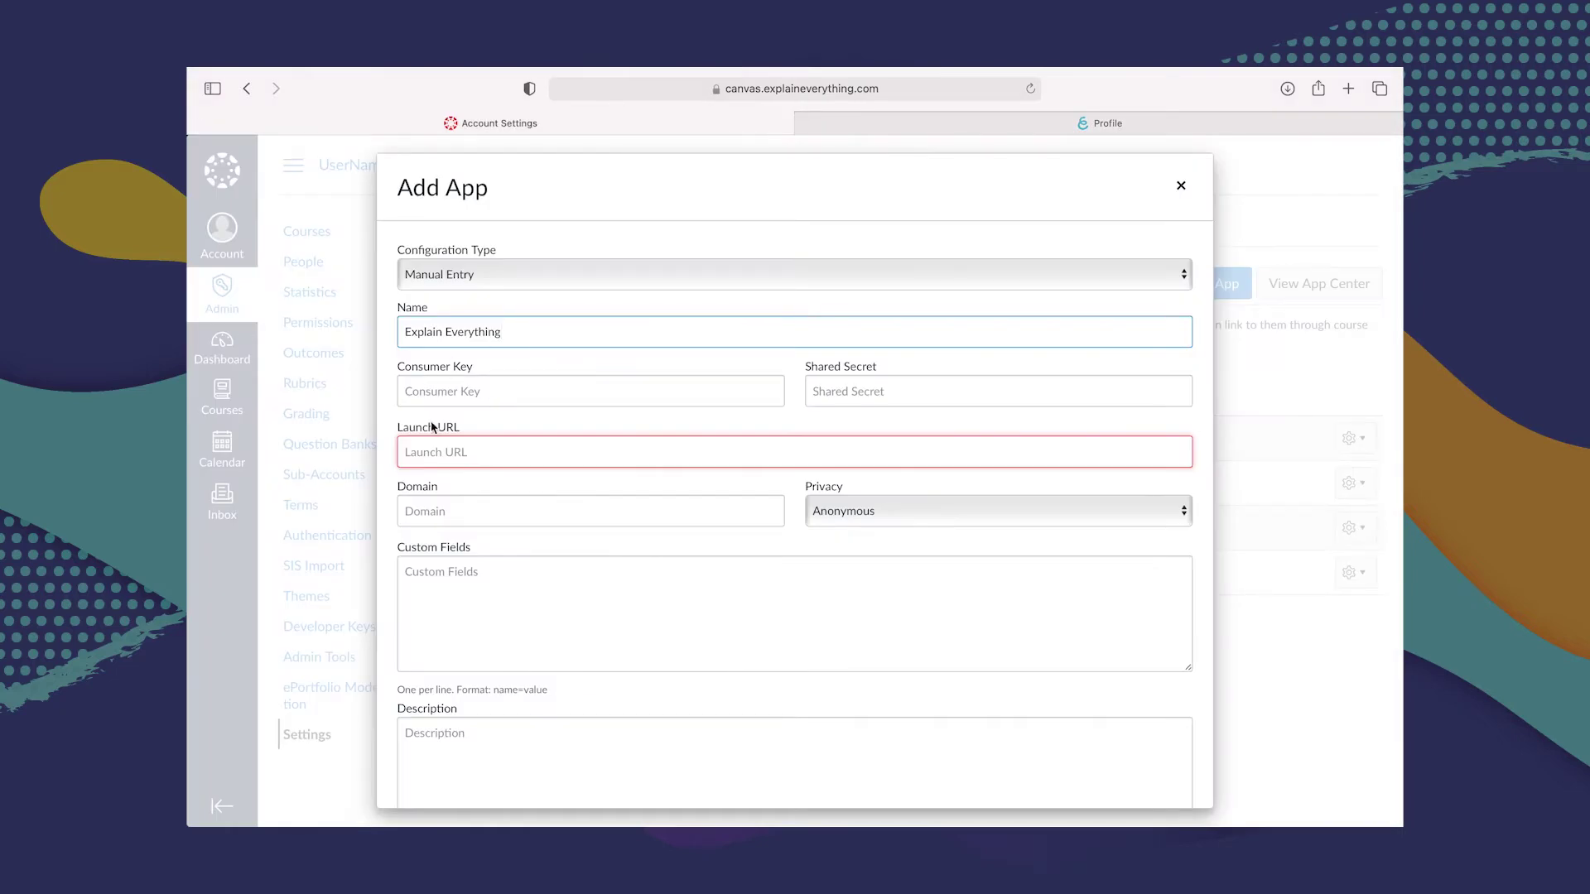
click(1048, 127)
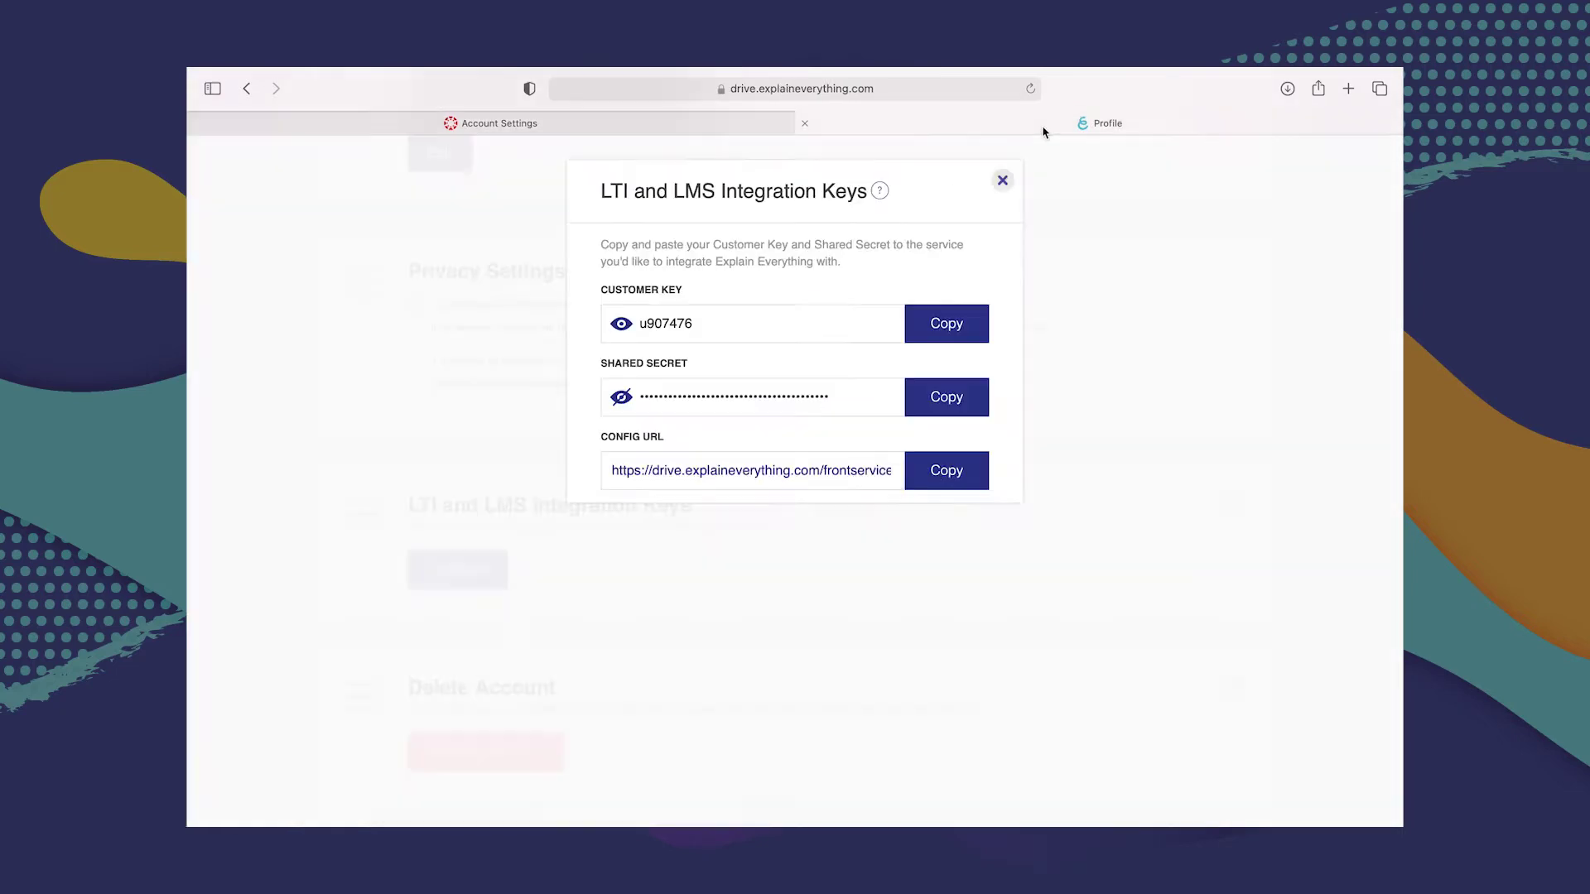
click(947, 325)
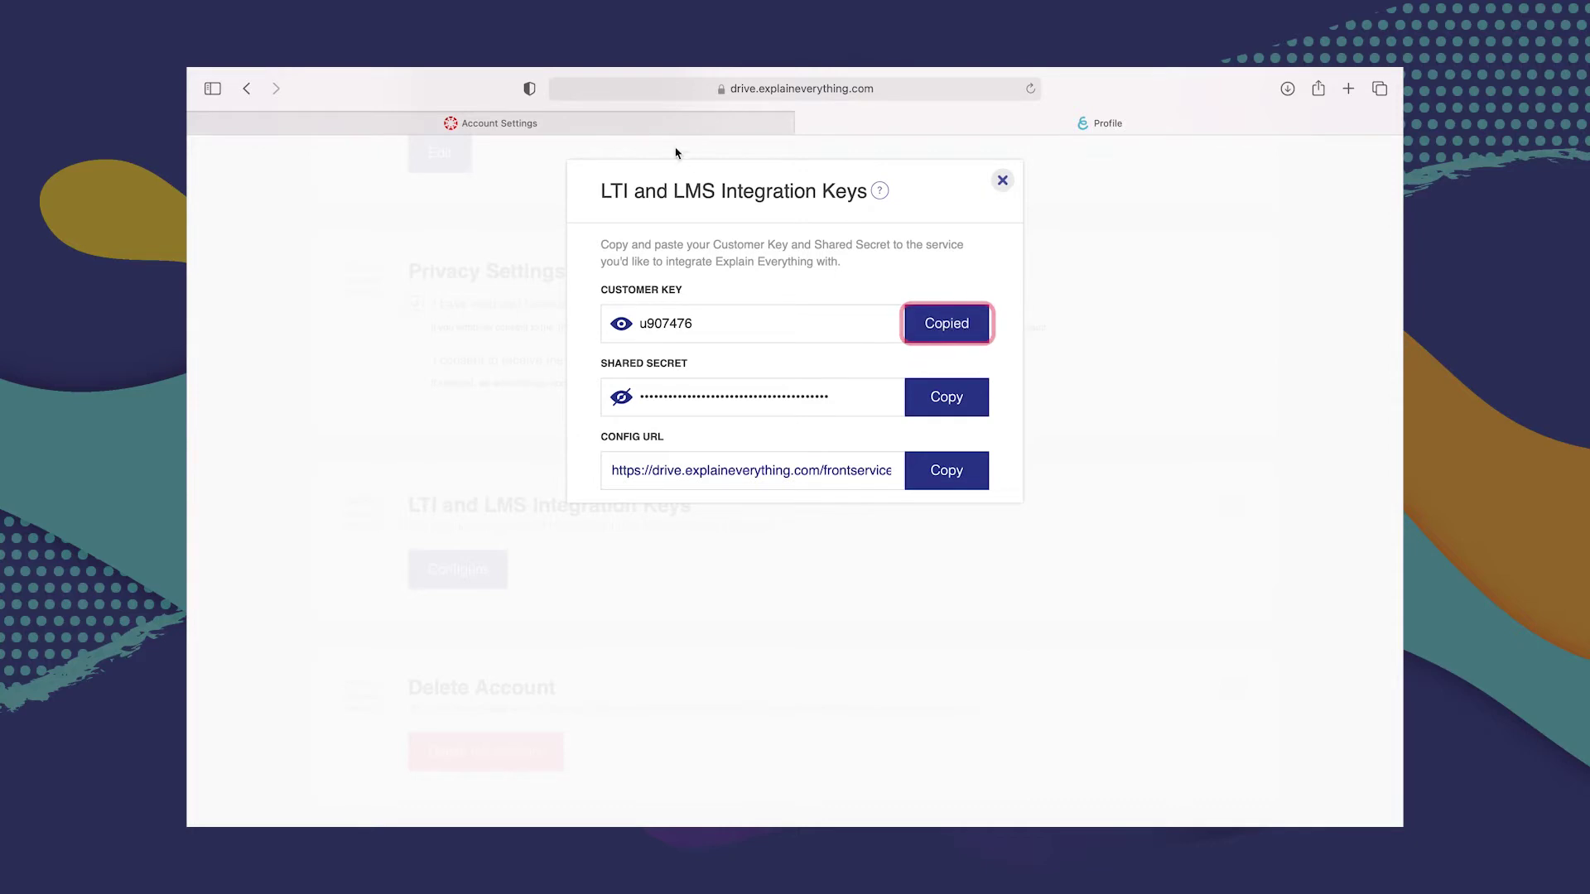
click(651, 125)
click(538, 382)
key(super+v)
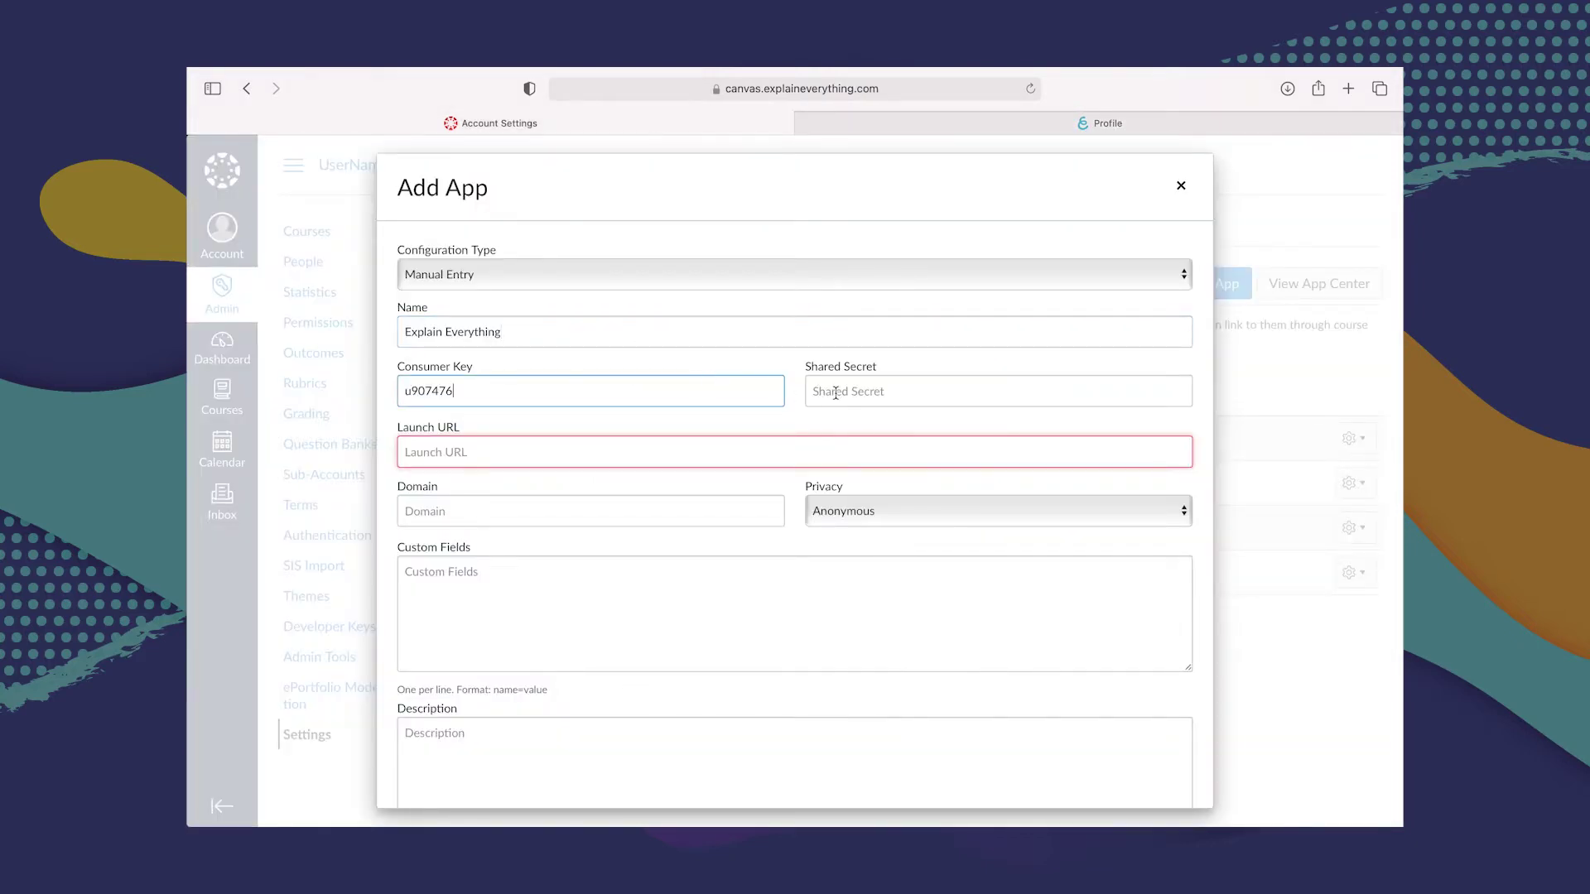
Copy the shared secret from the Explain Everything integration keys into the Shared Secret field of the Canvas admin app form
click(1008, 122)
click(940, 399)
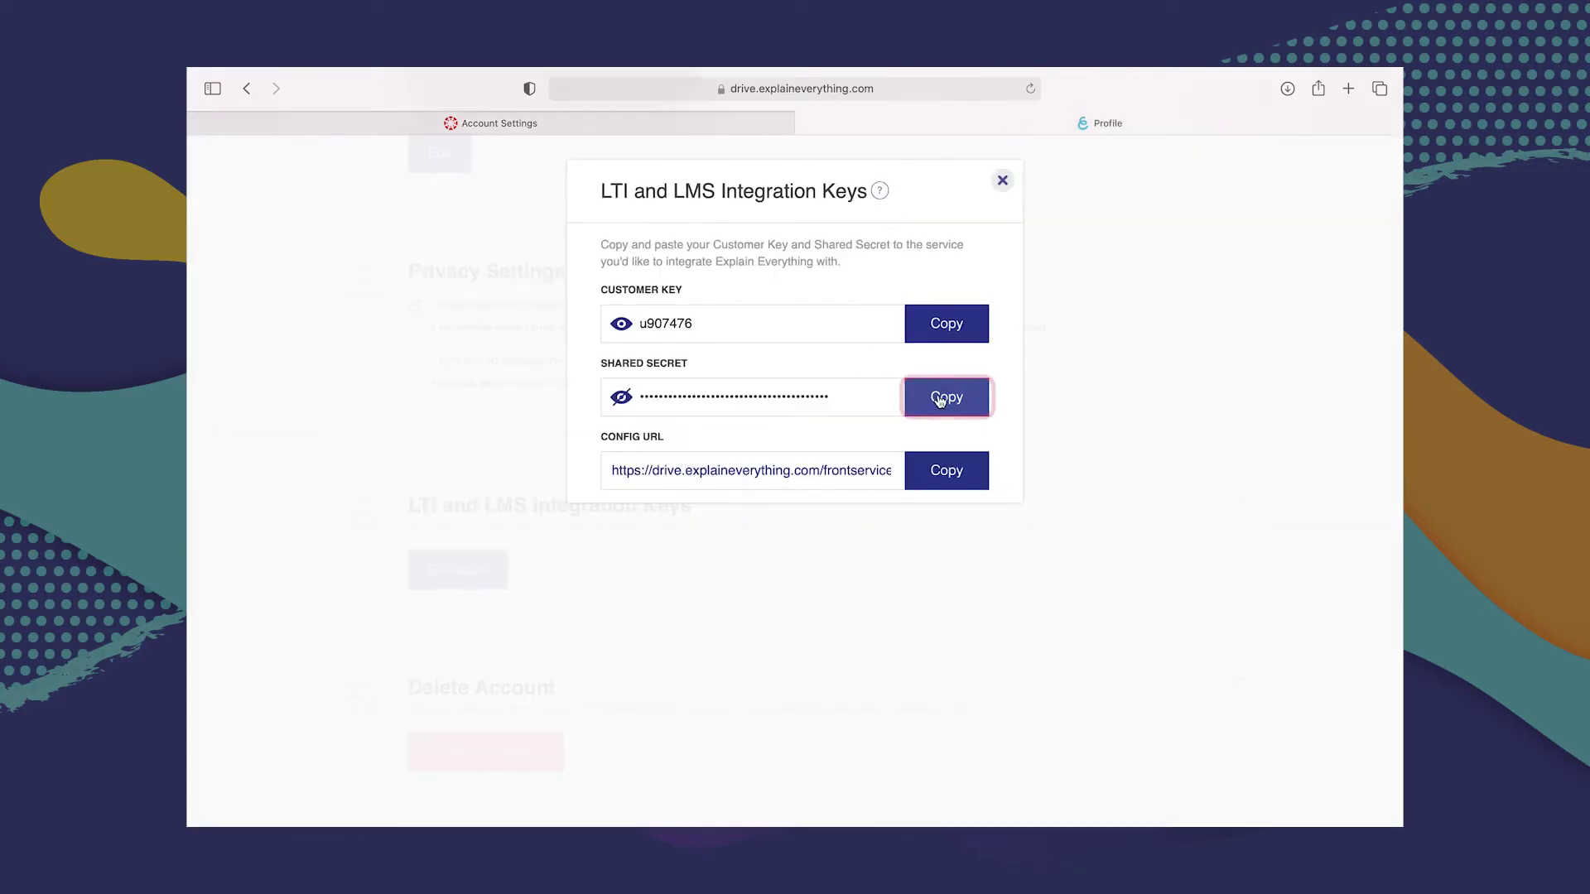
click(603, 126)
click(845, 388)
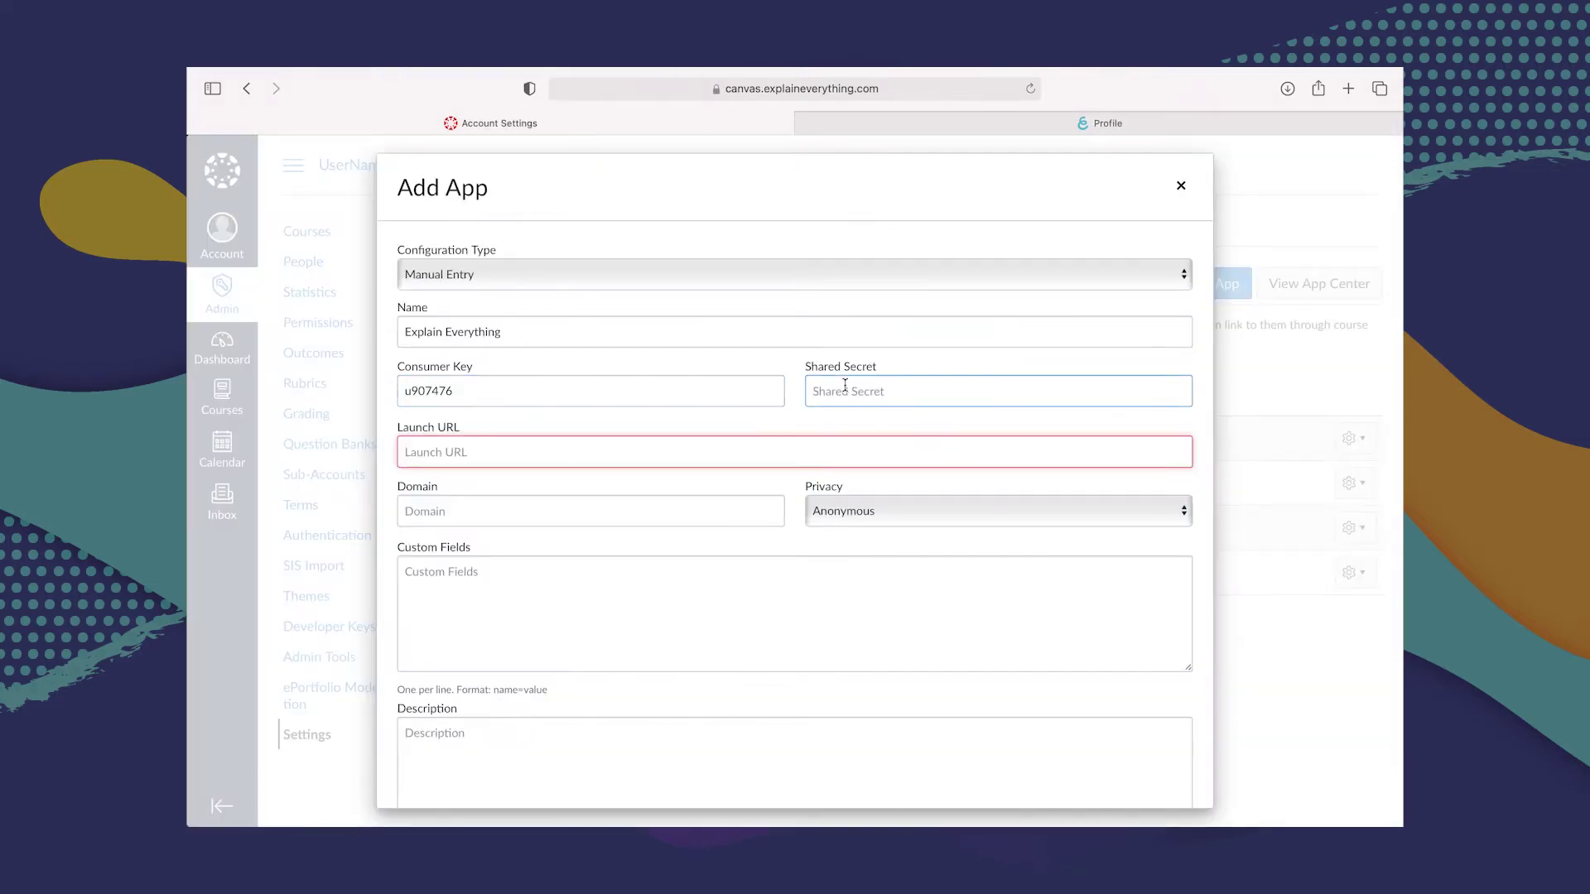
key(super+v)
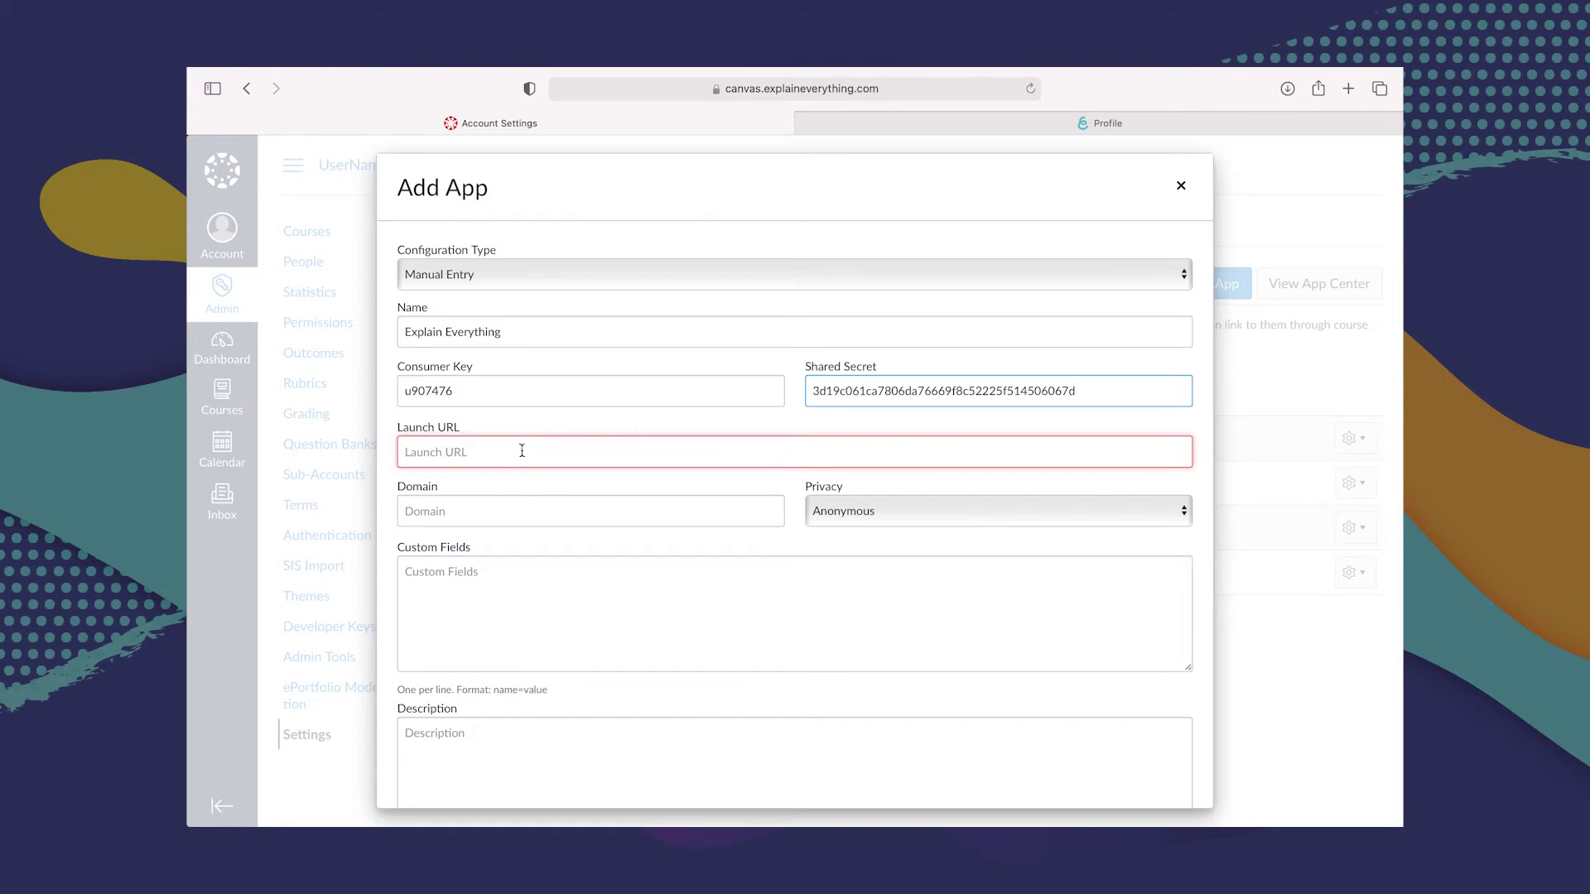
Copy the Config URL from Explain Everything into the admin app's Launch URL field and submit the app
click(961, 130)
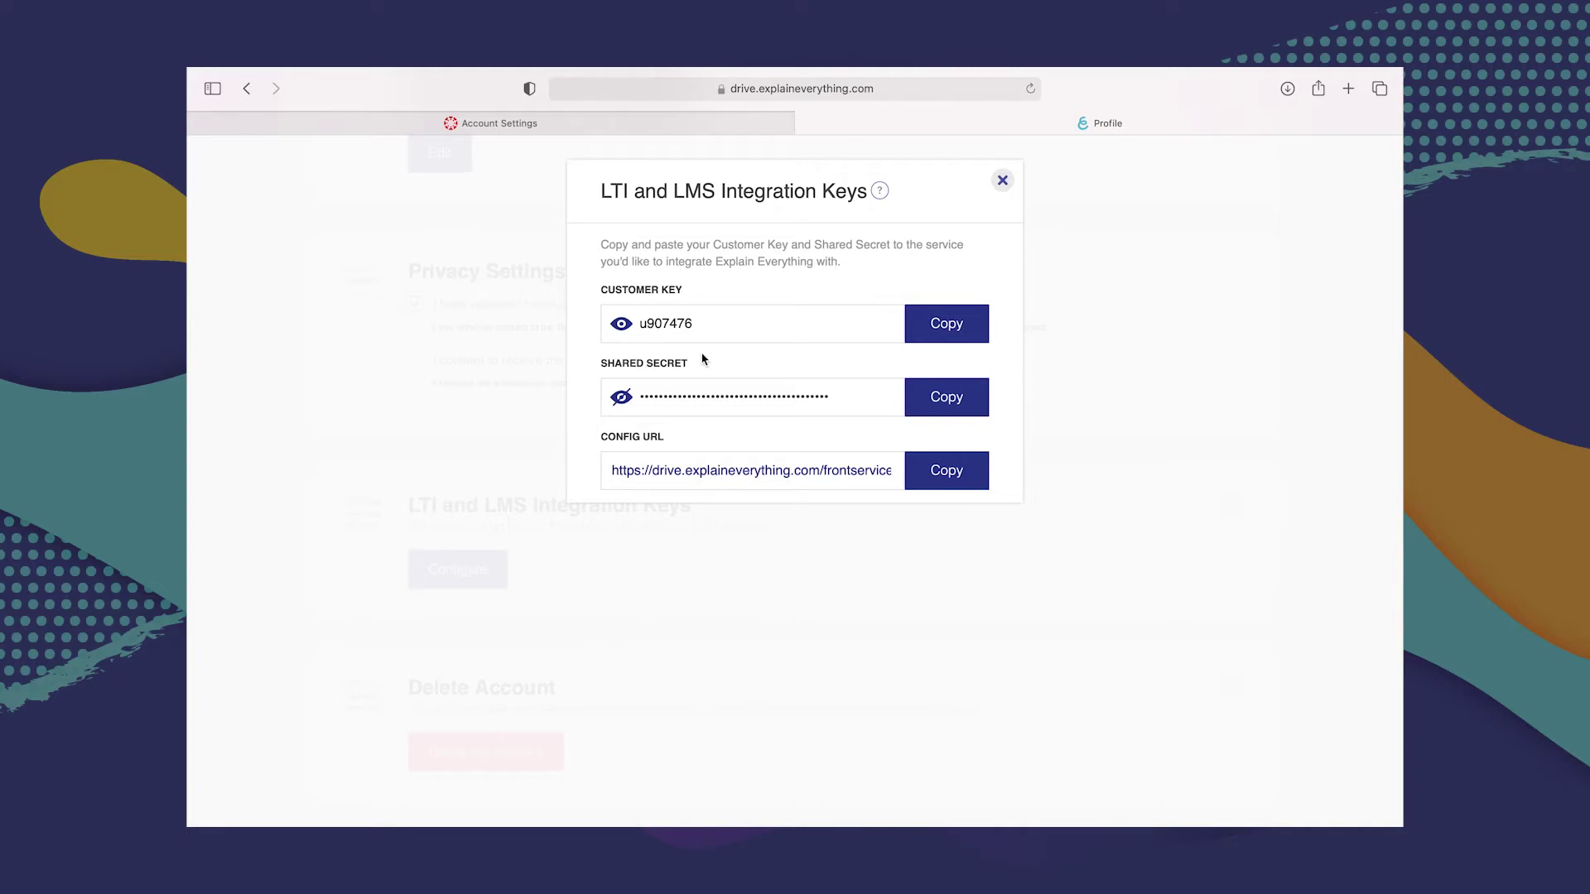
click(949, 471)
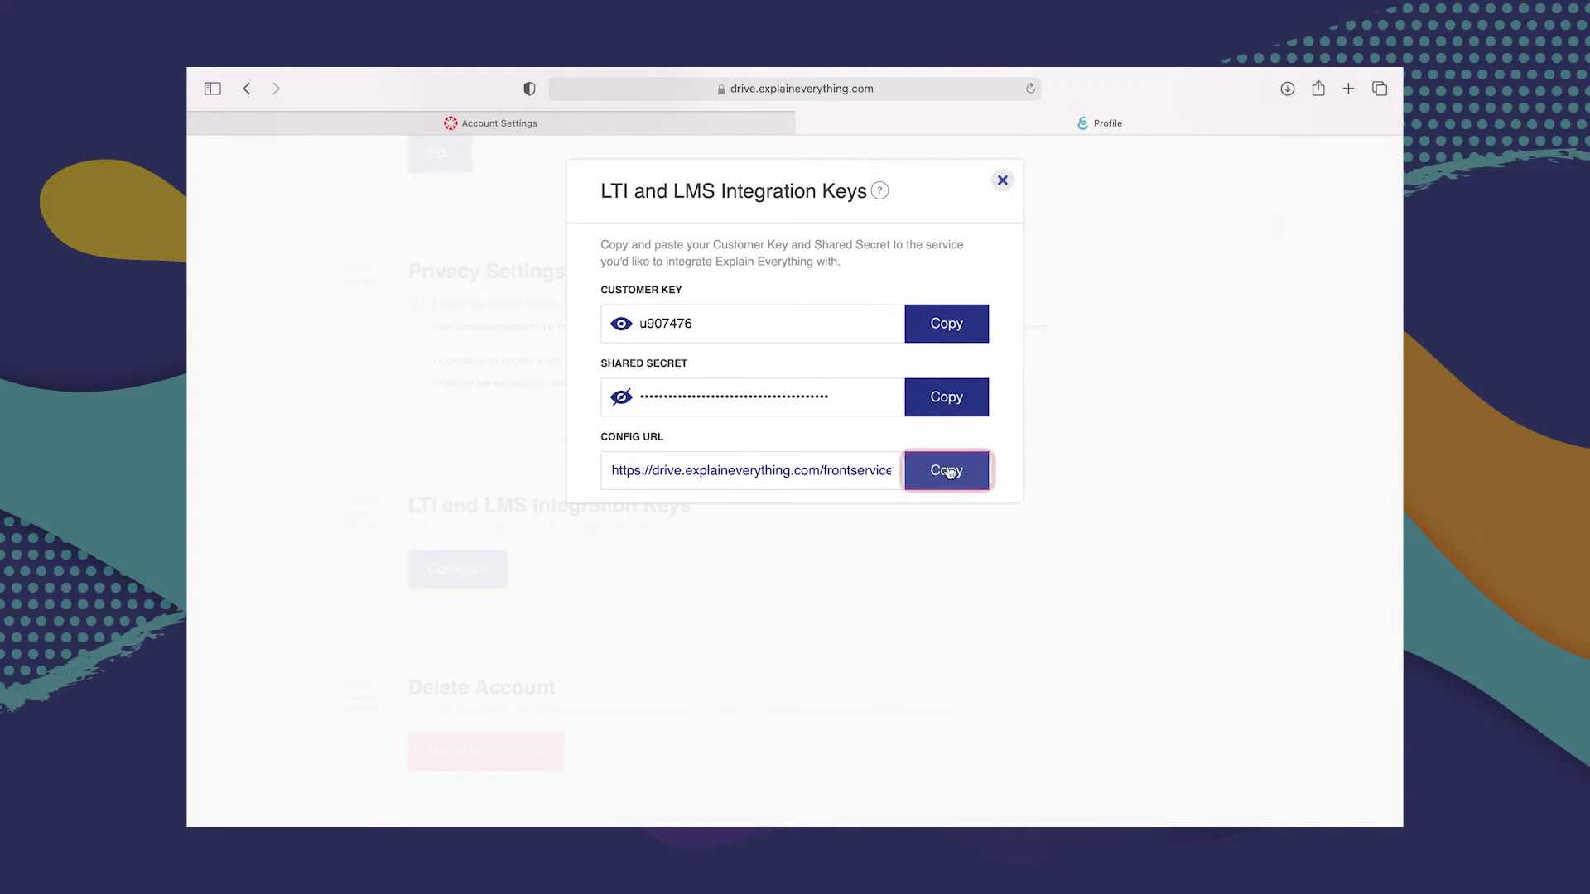
click(497, 124)
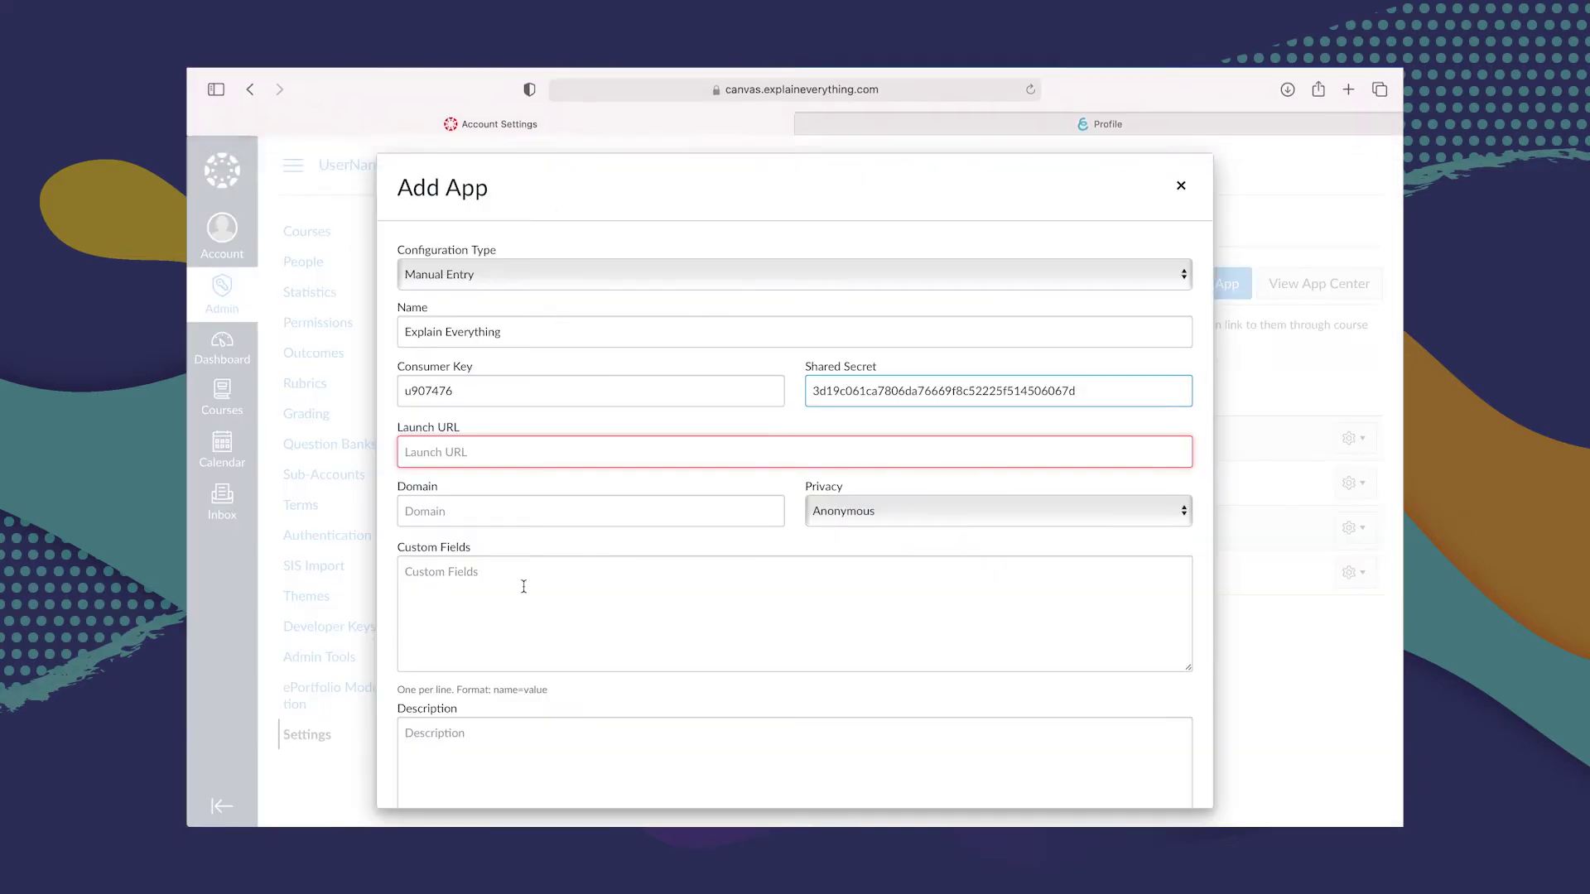
click(500, 452)
key(super+v)
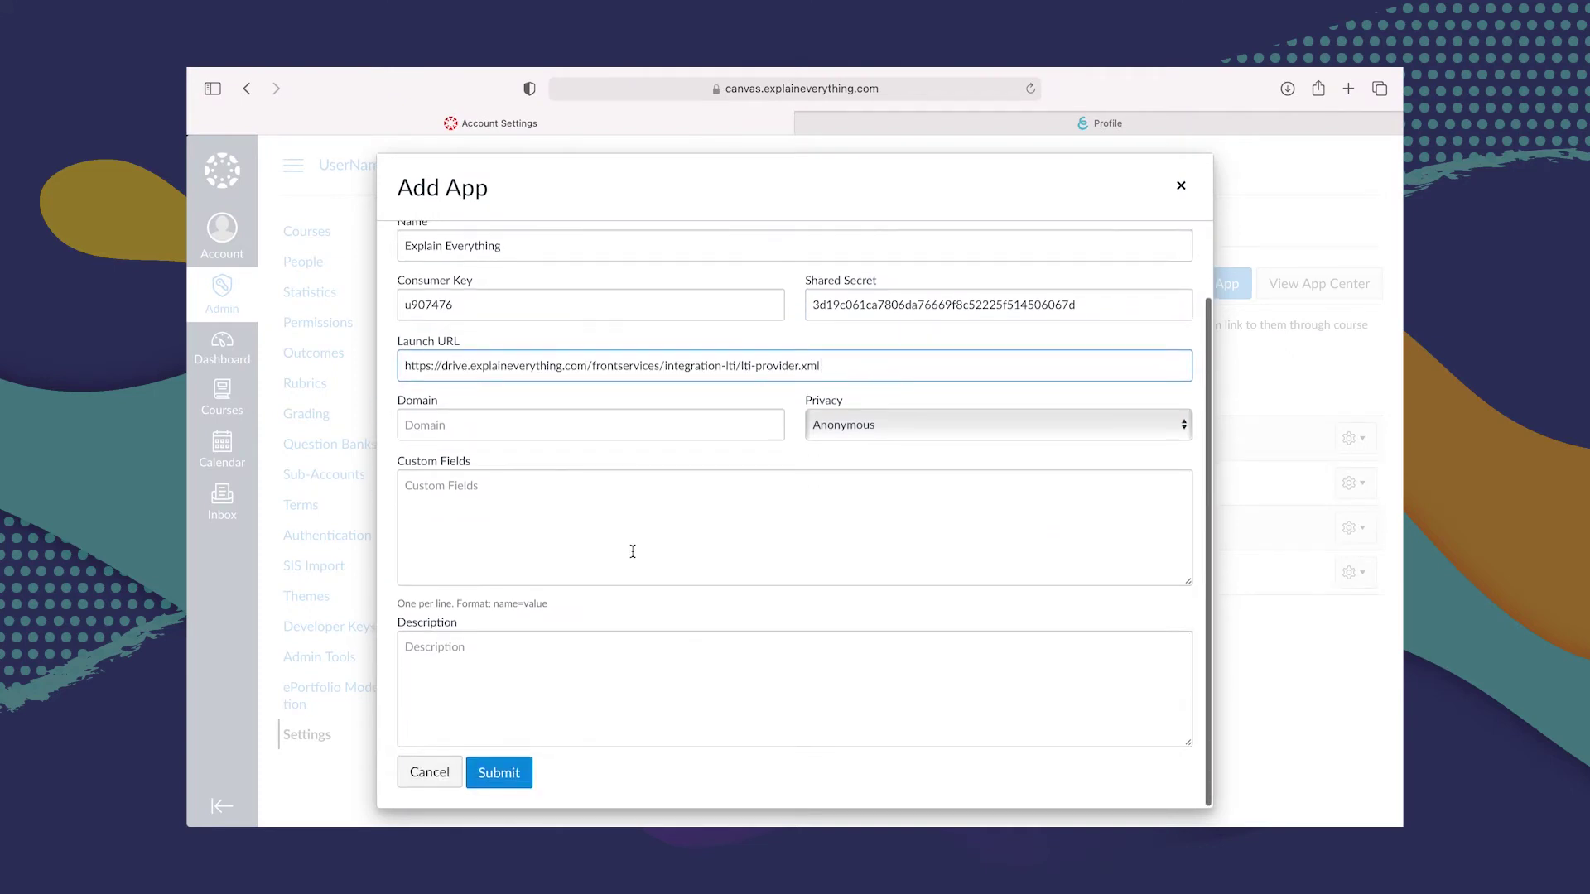
scroll(632, 557, up, 2)
scroll(633, 556, down, 2)
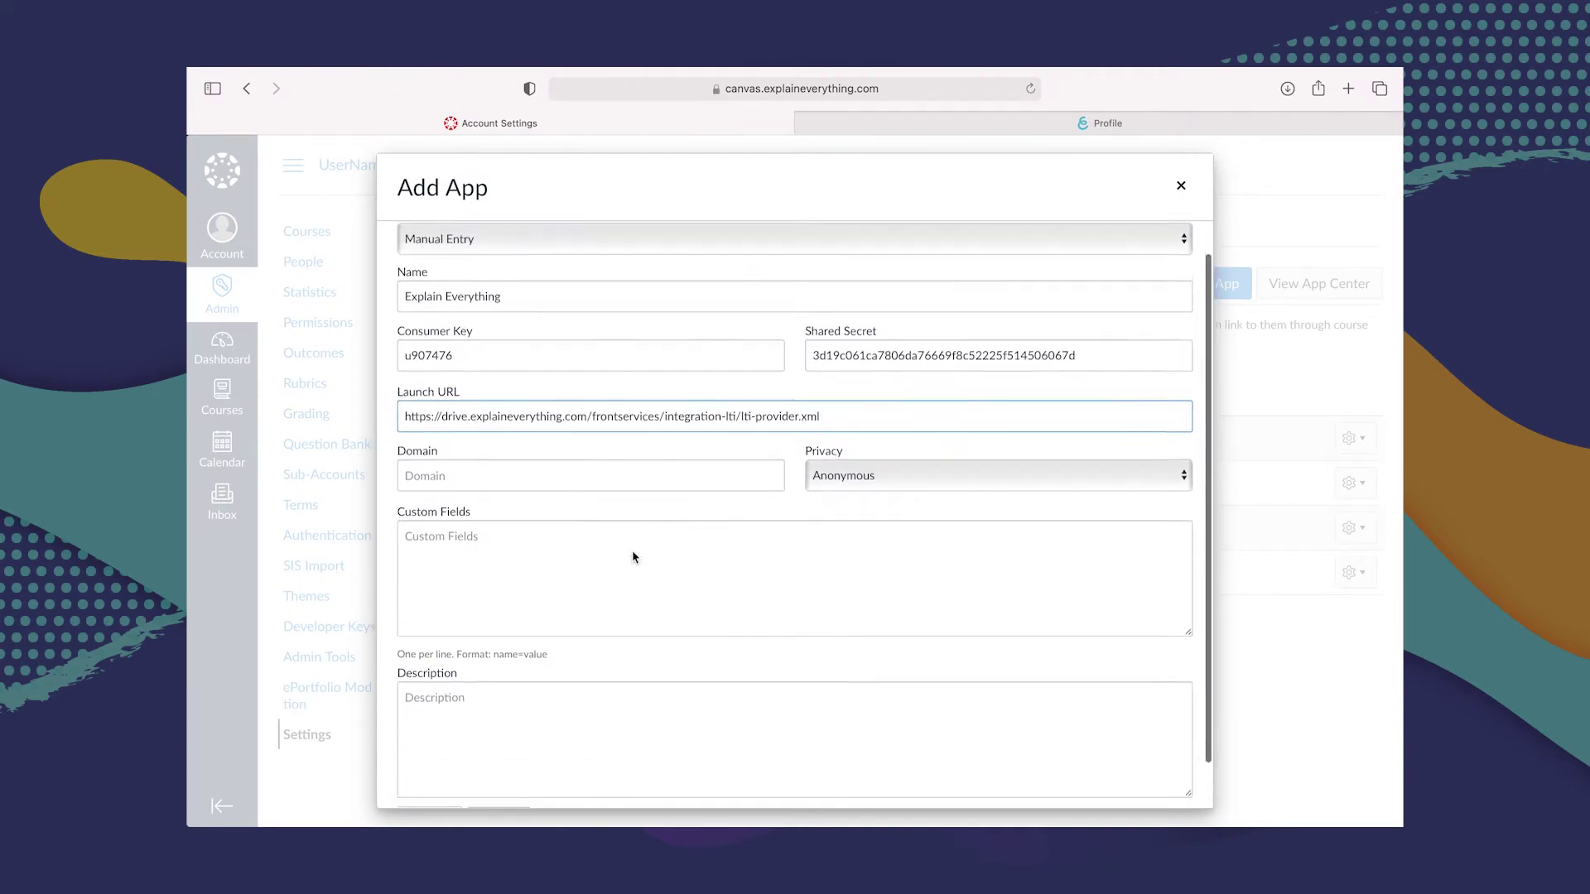
click(497, 780)
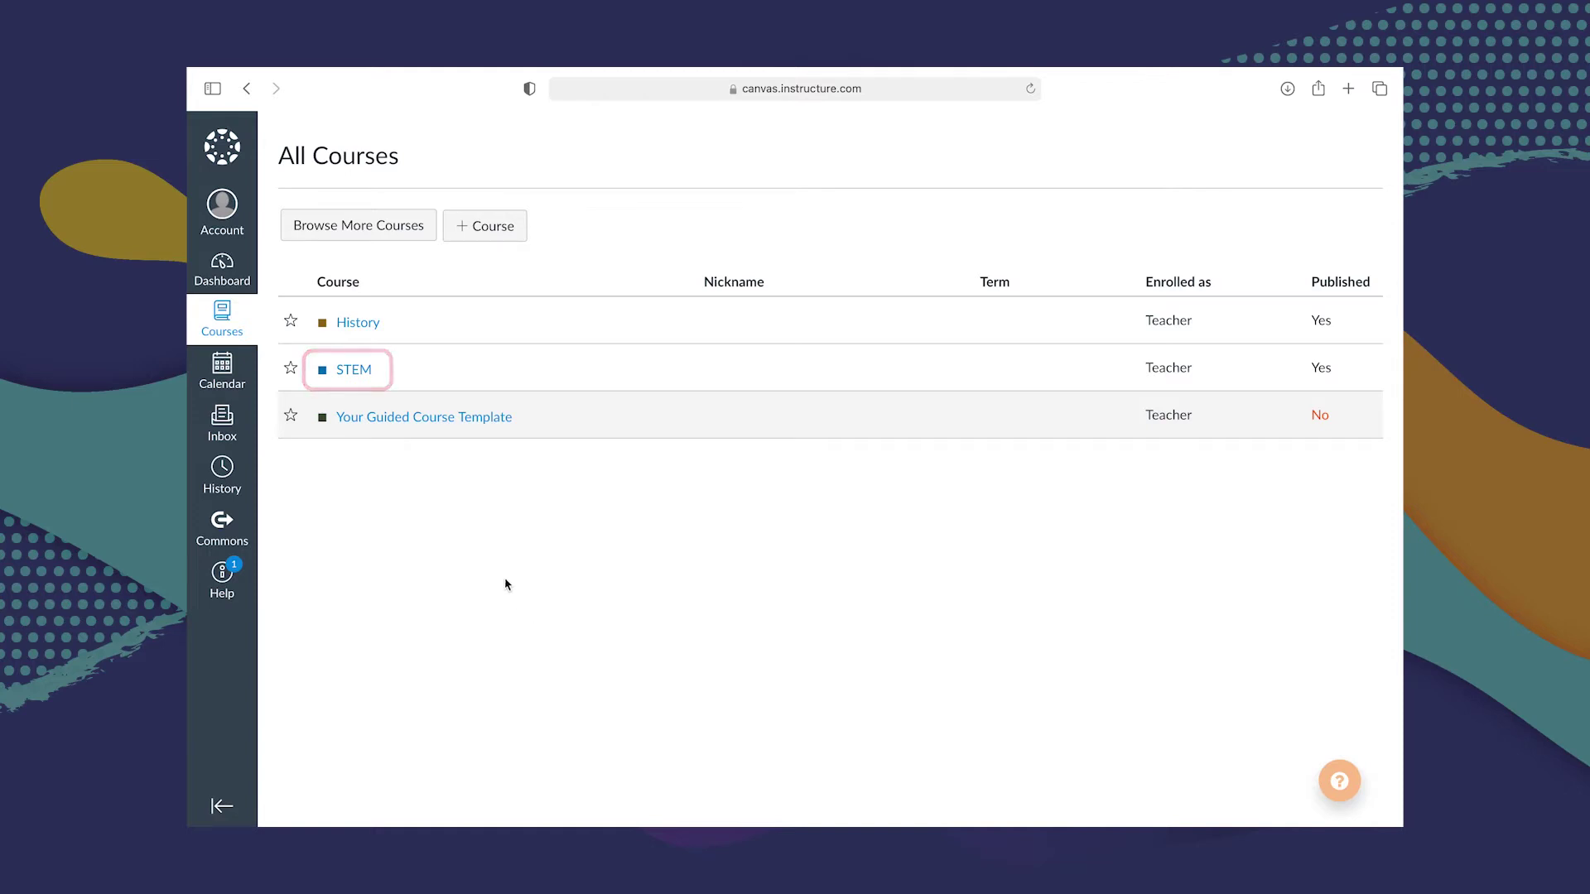
Create a new assignment in the STEM course and name it "Black Hole math"
click(365, 372)
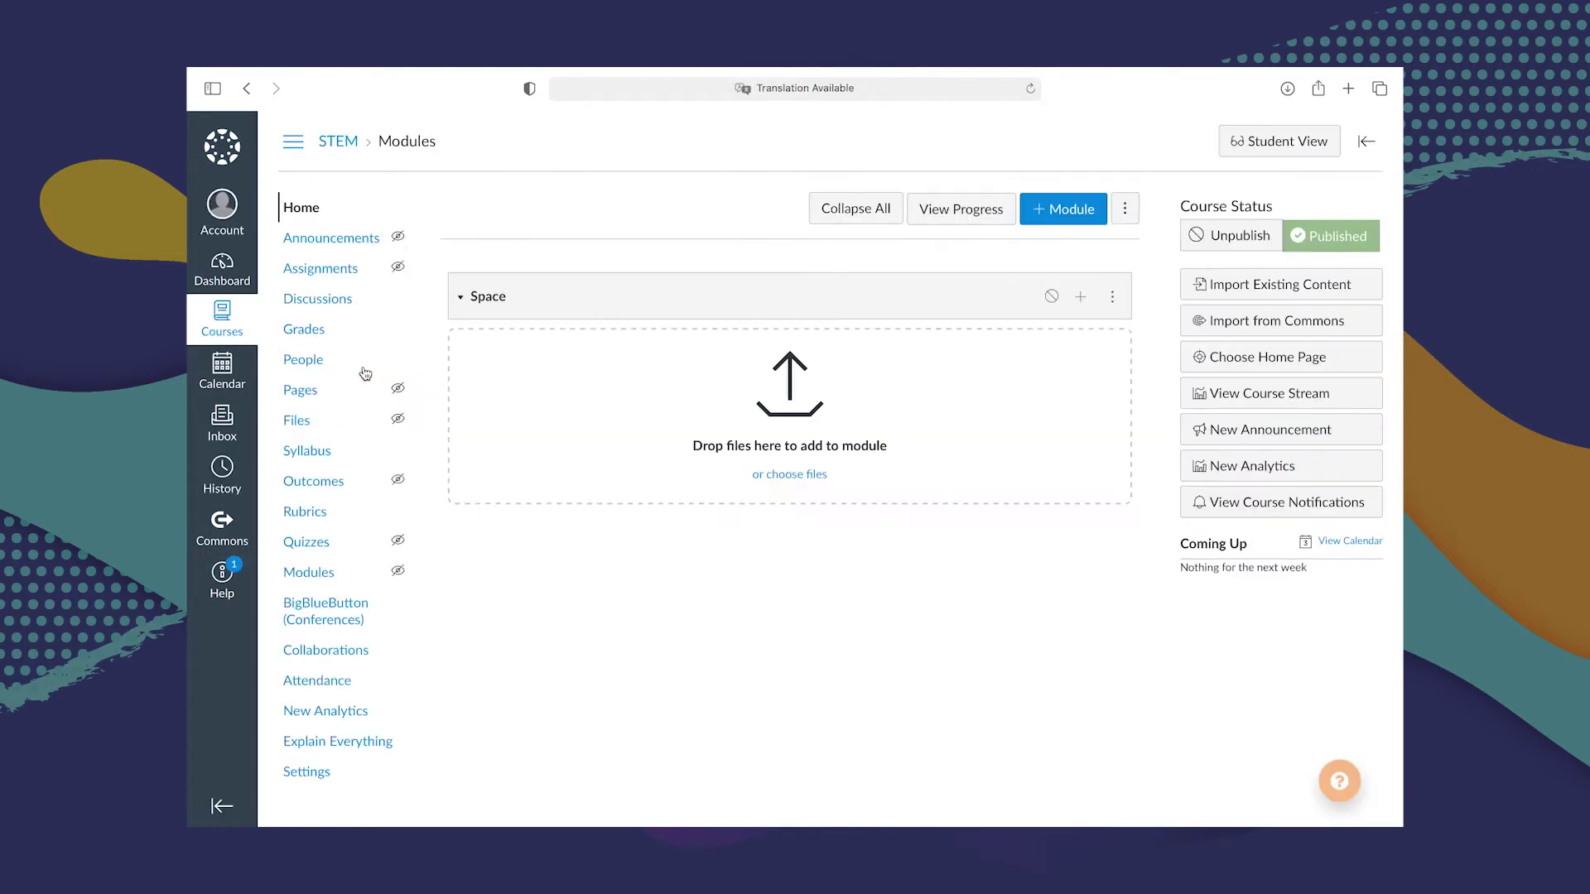
click(328, 272)
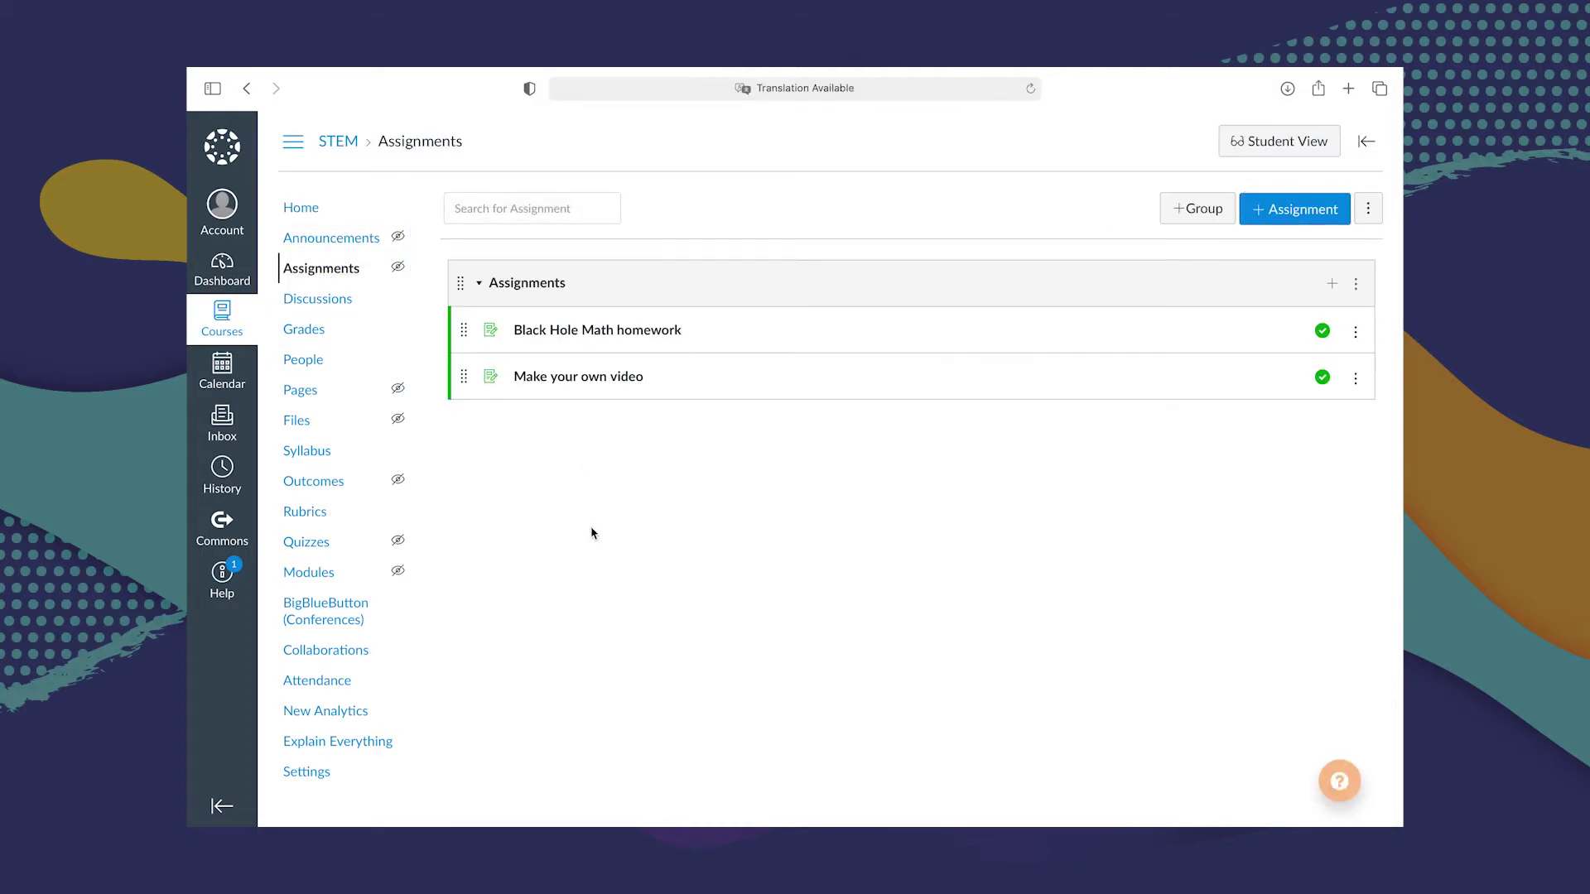
click(1295, 218)
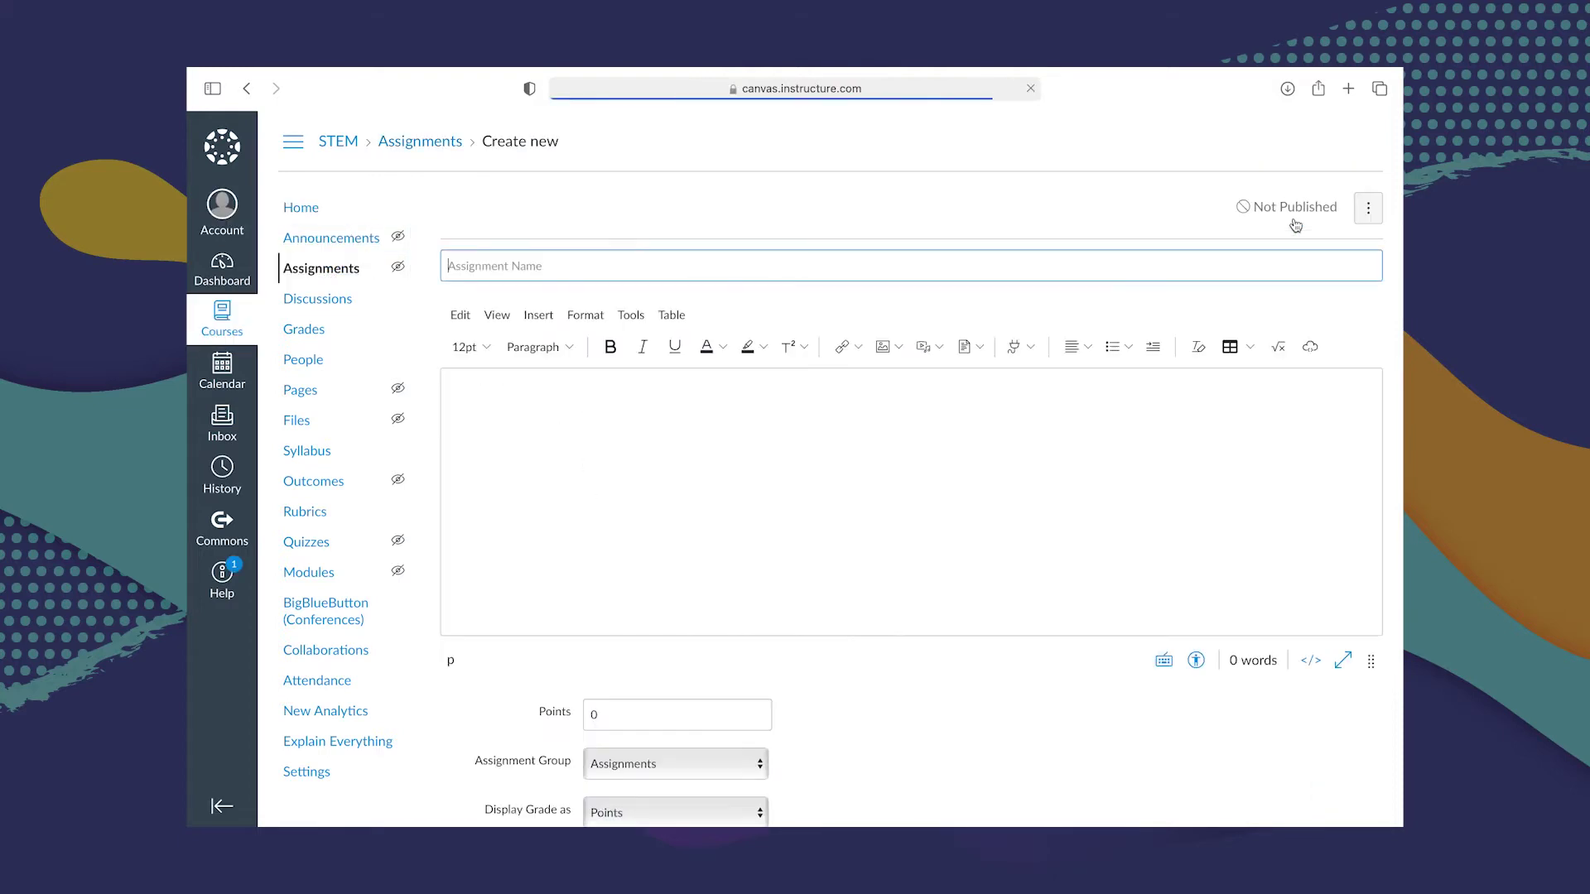
text(Black Hole math)
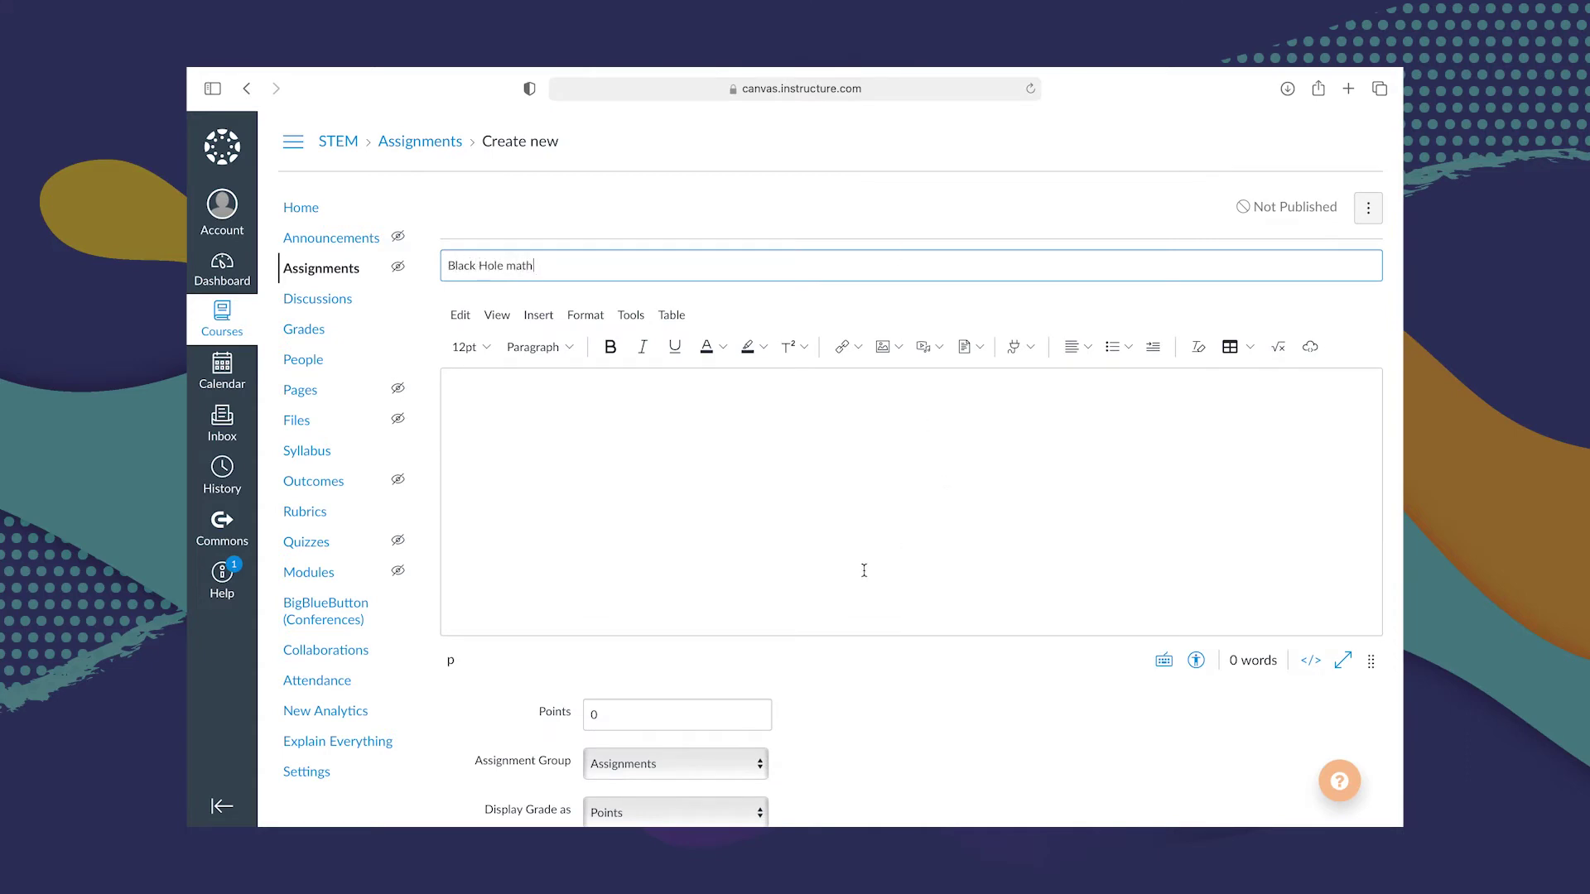
Set the new assignment's submission type to External Tool
scroll(864, 570, down, 2)
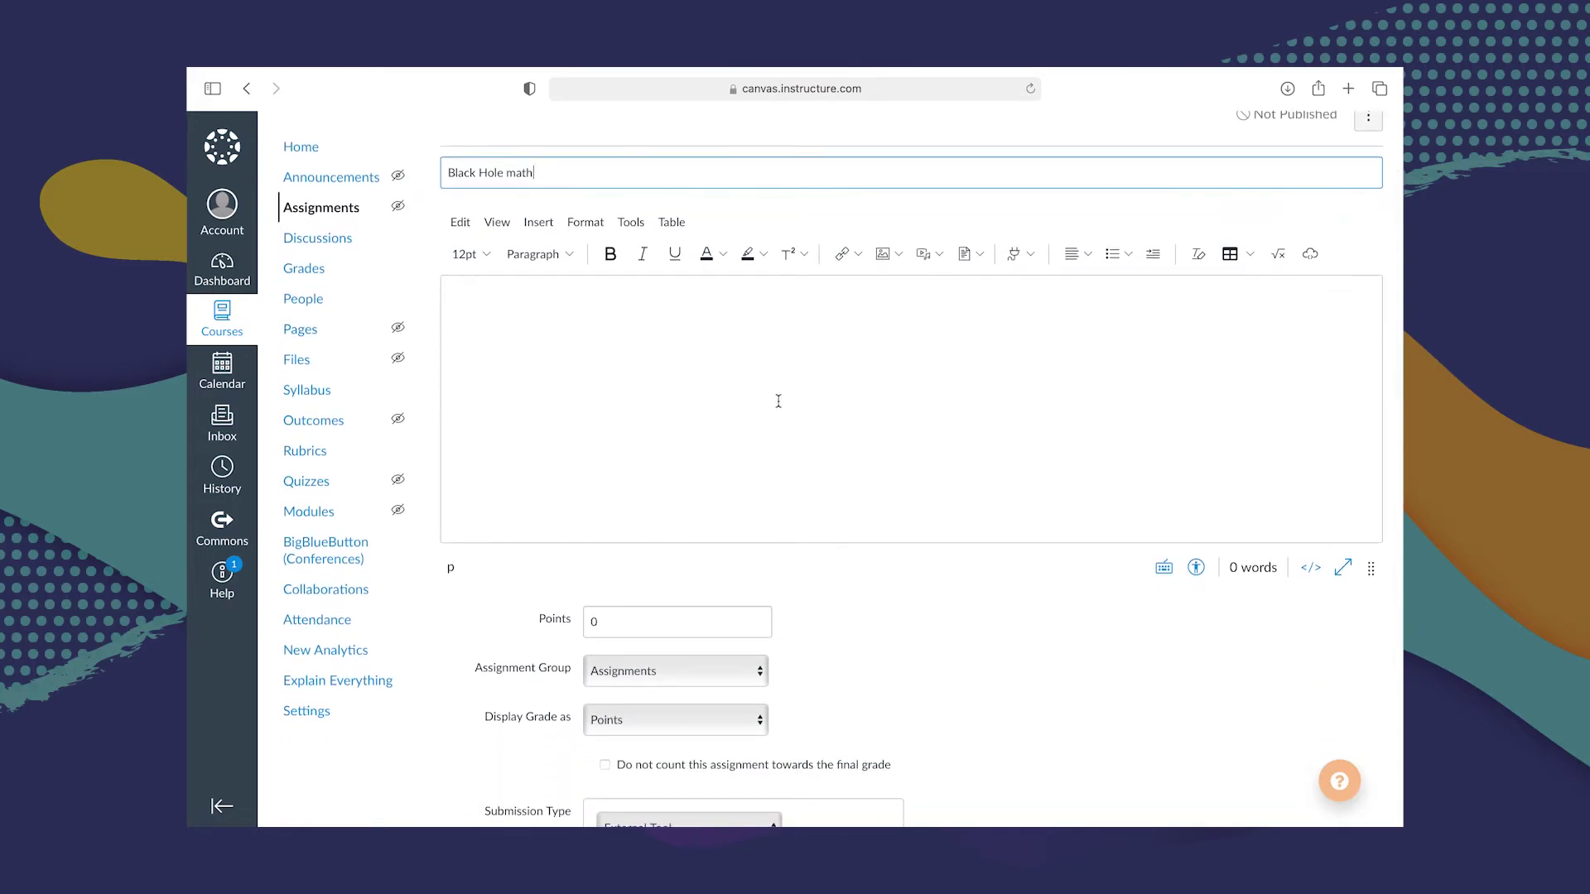
scroll(778, 402, down, 5)
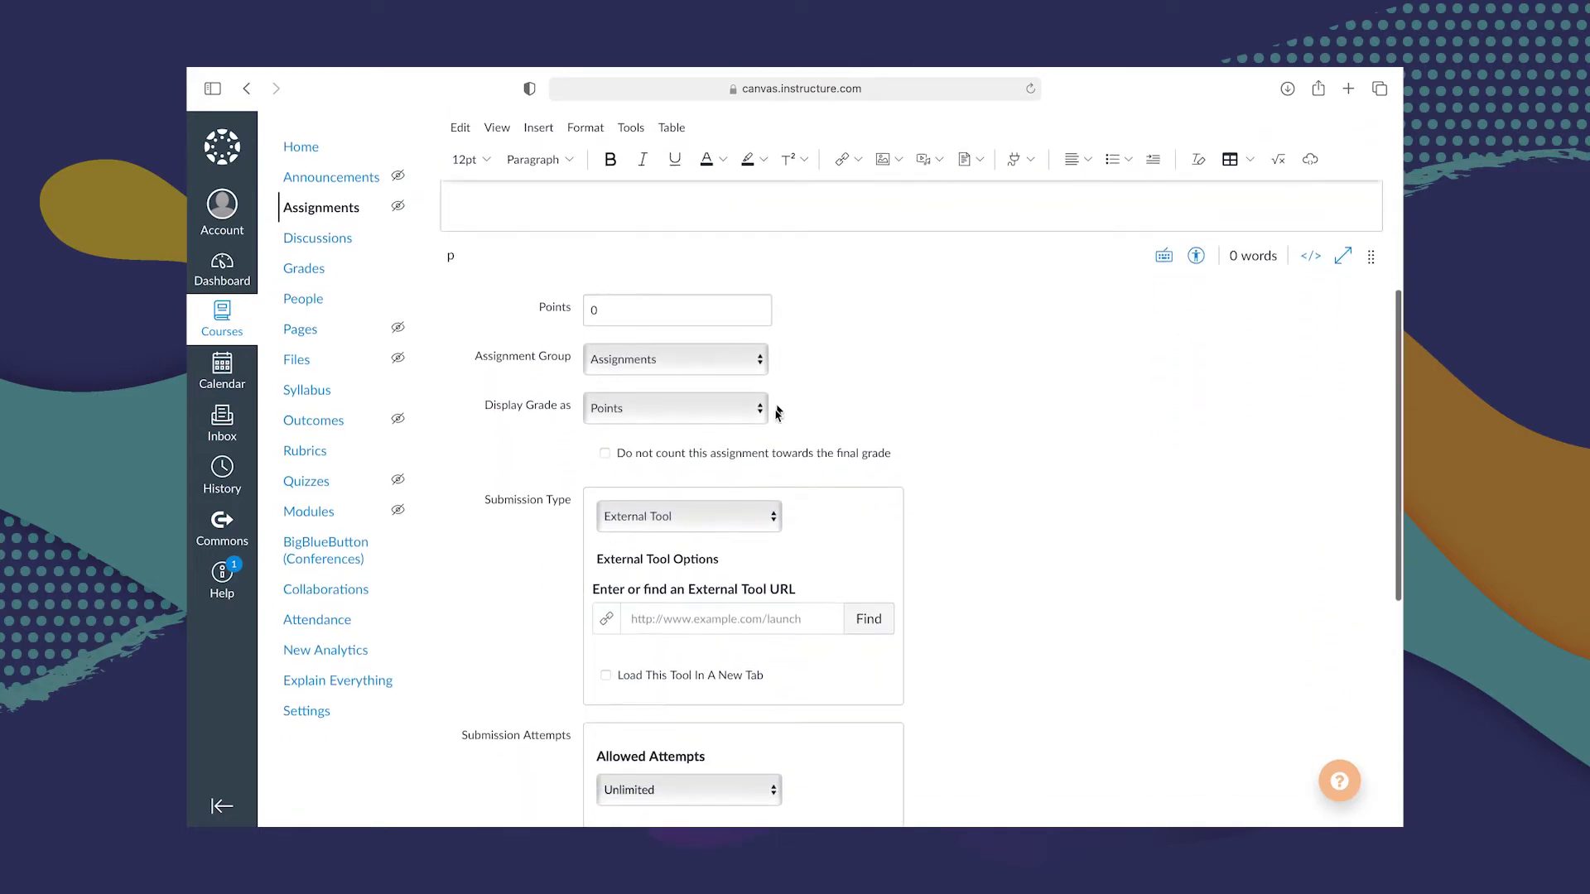
scroll(759, 514, down, 1)
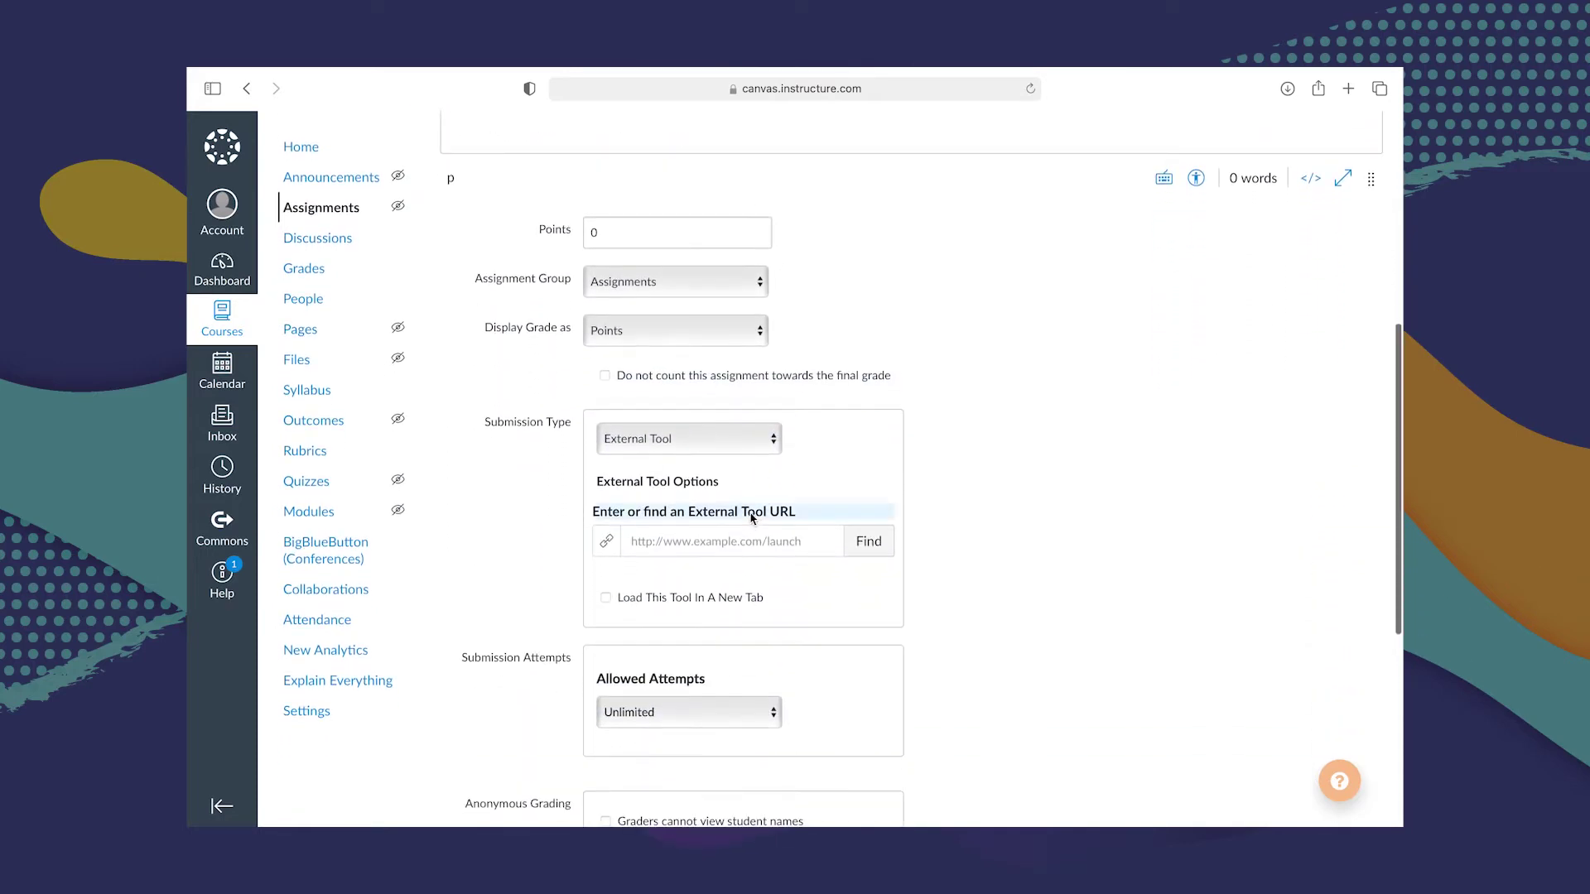
click(763, 445)
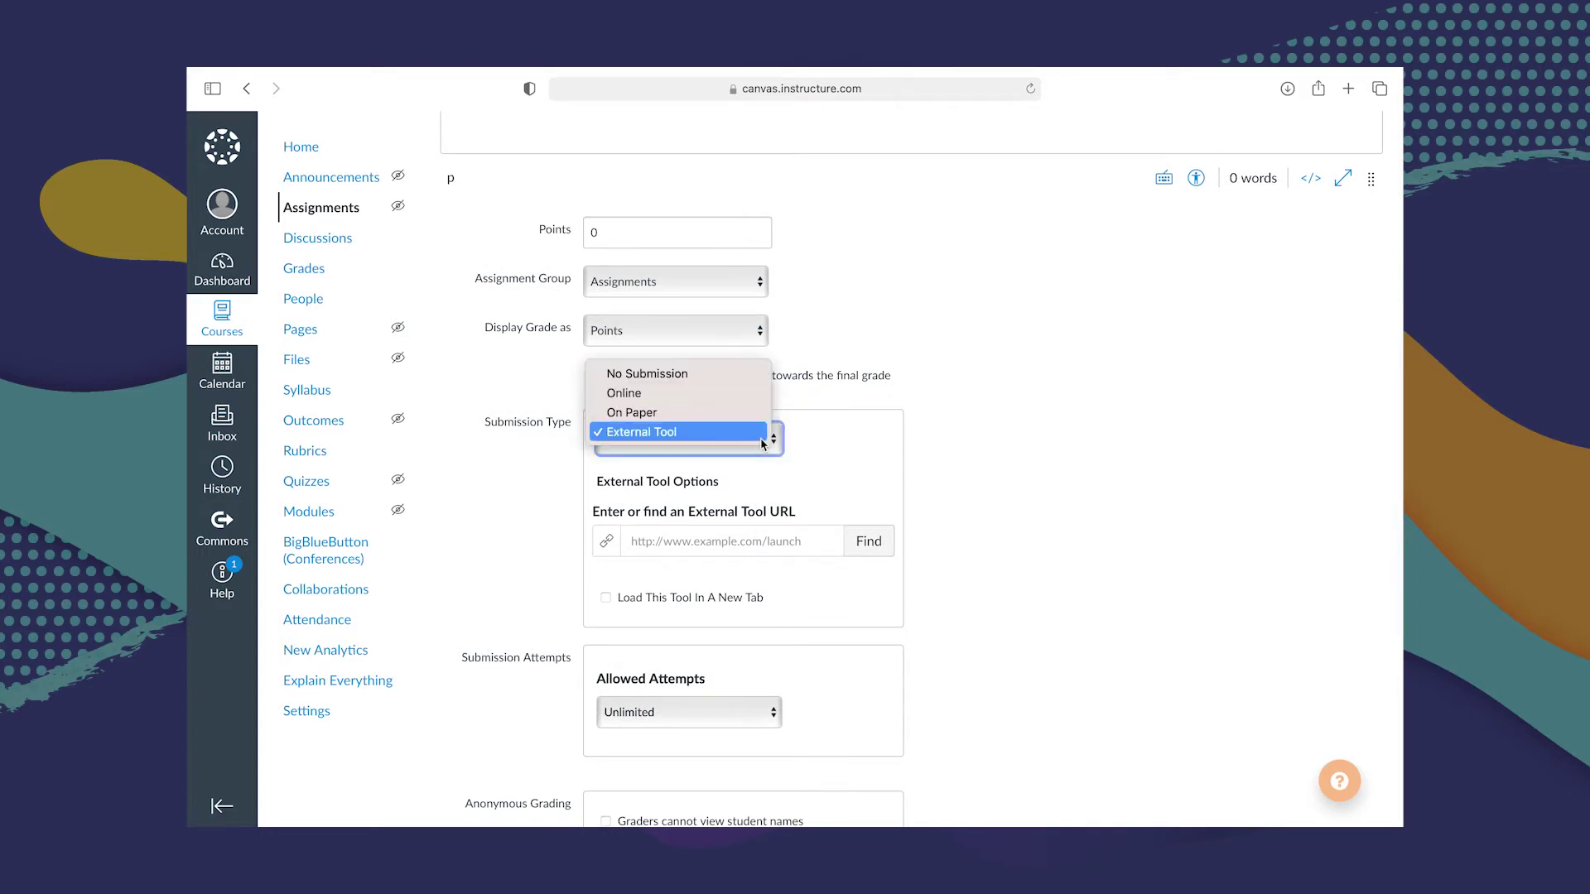
click(763, 443)
Enter "explain everything" as the external tool, look up the available tools and choose Explain Everything
click(747, 542)
text(explain ev)
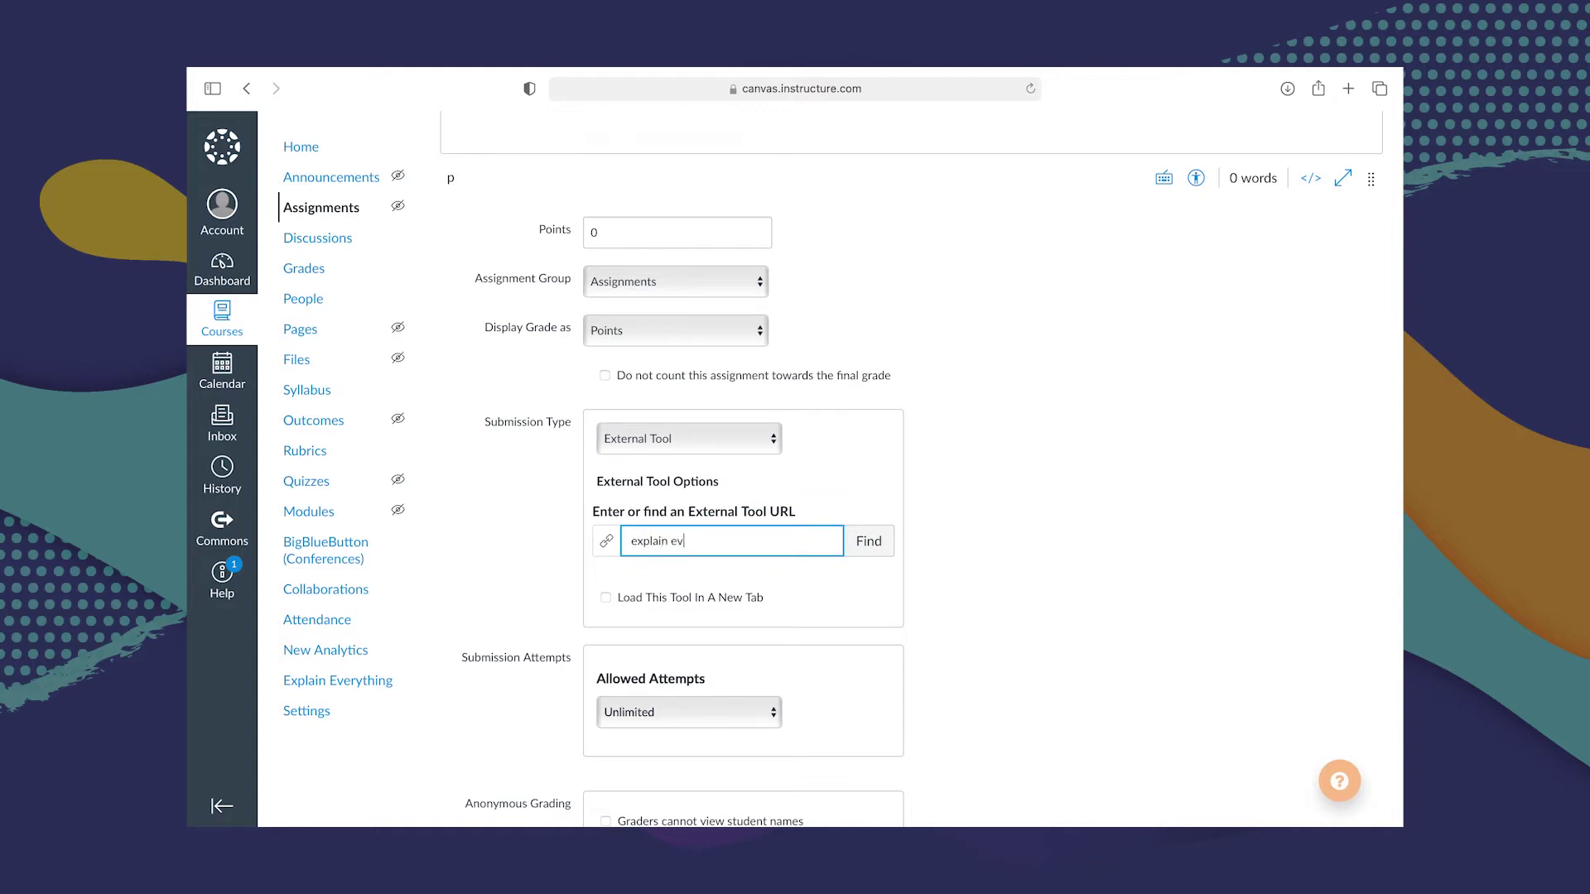
text(erything)
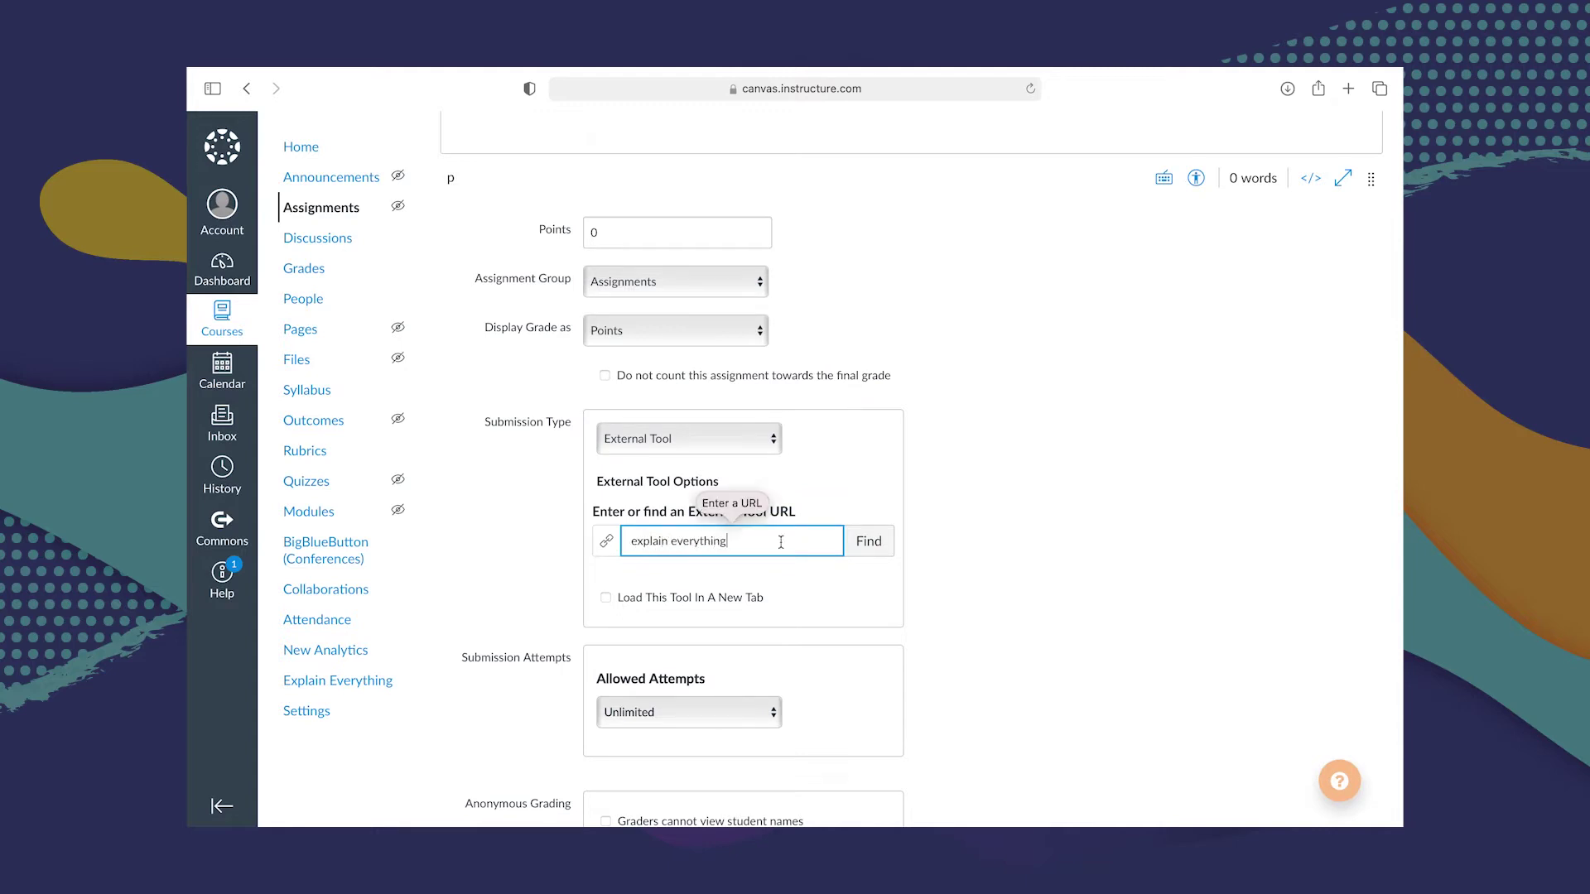
click(869, 541)
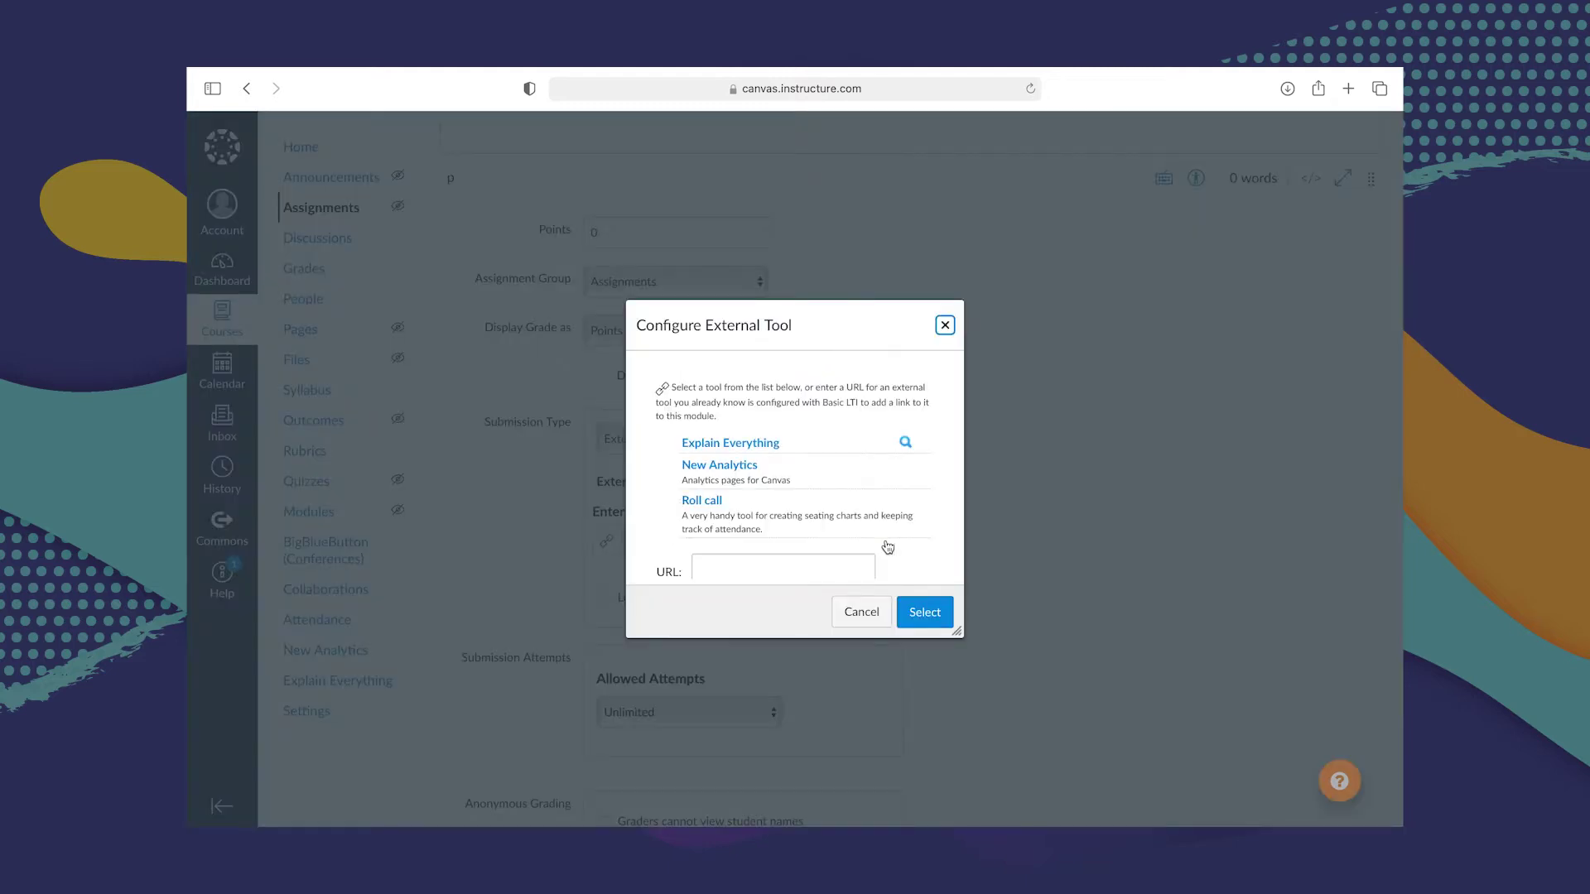
click(748, 447)
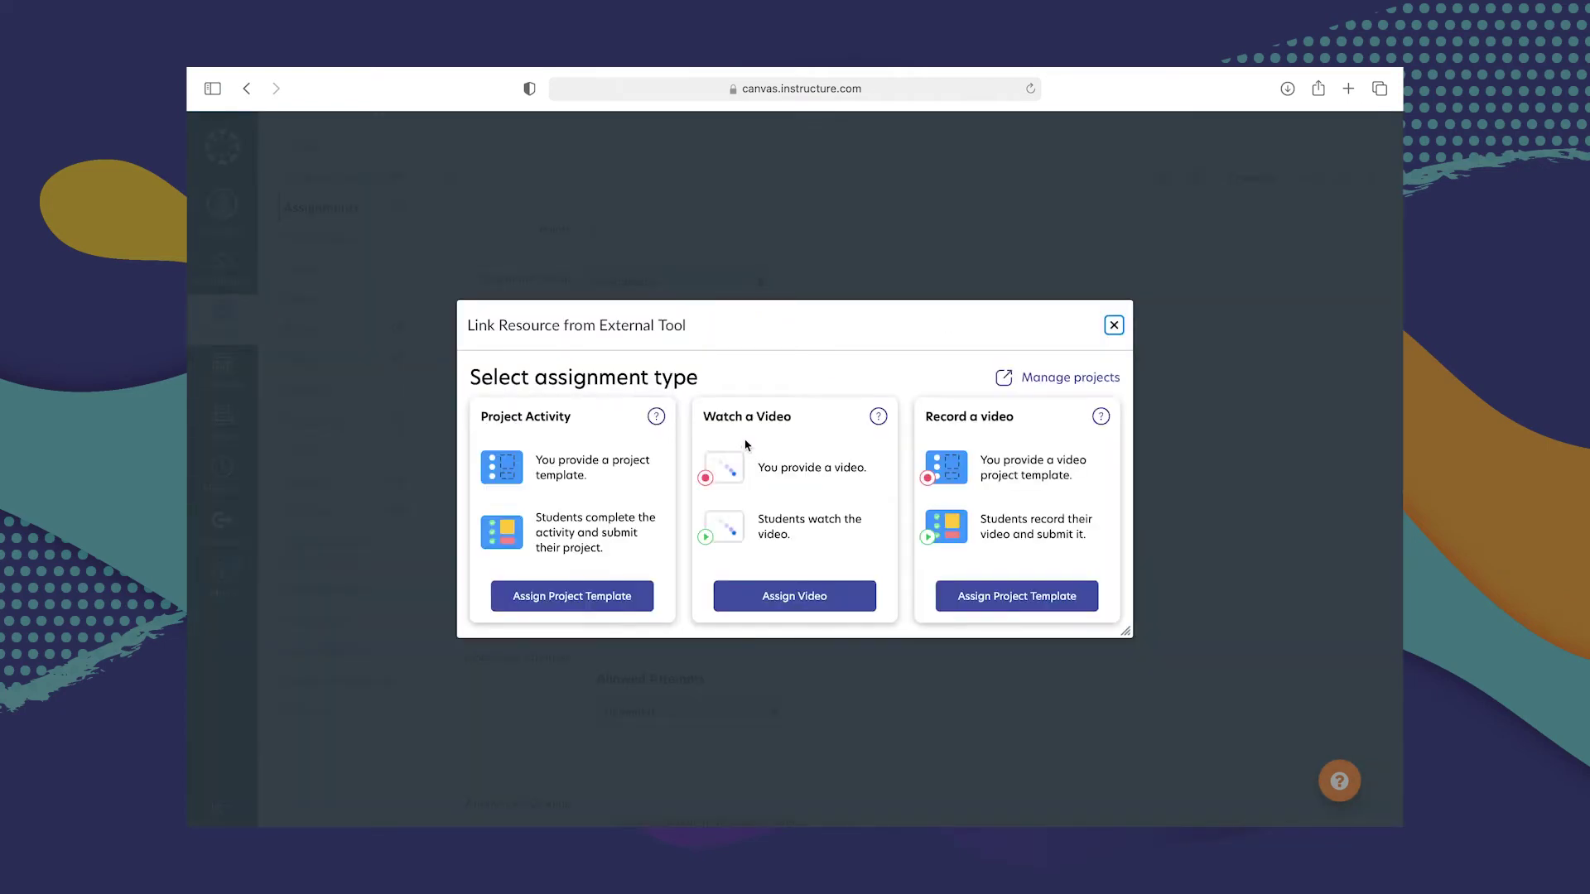
Choose the Watch a Video assignment type, search for "black hole", and link the Black Hole Mathematics video to the assignment
click(795, 596)
click(701, 377)
text(black hole)
key(Return)
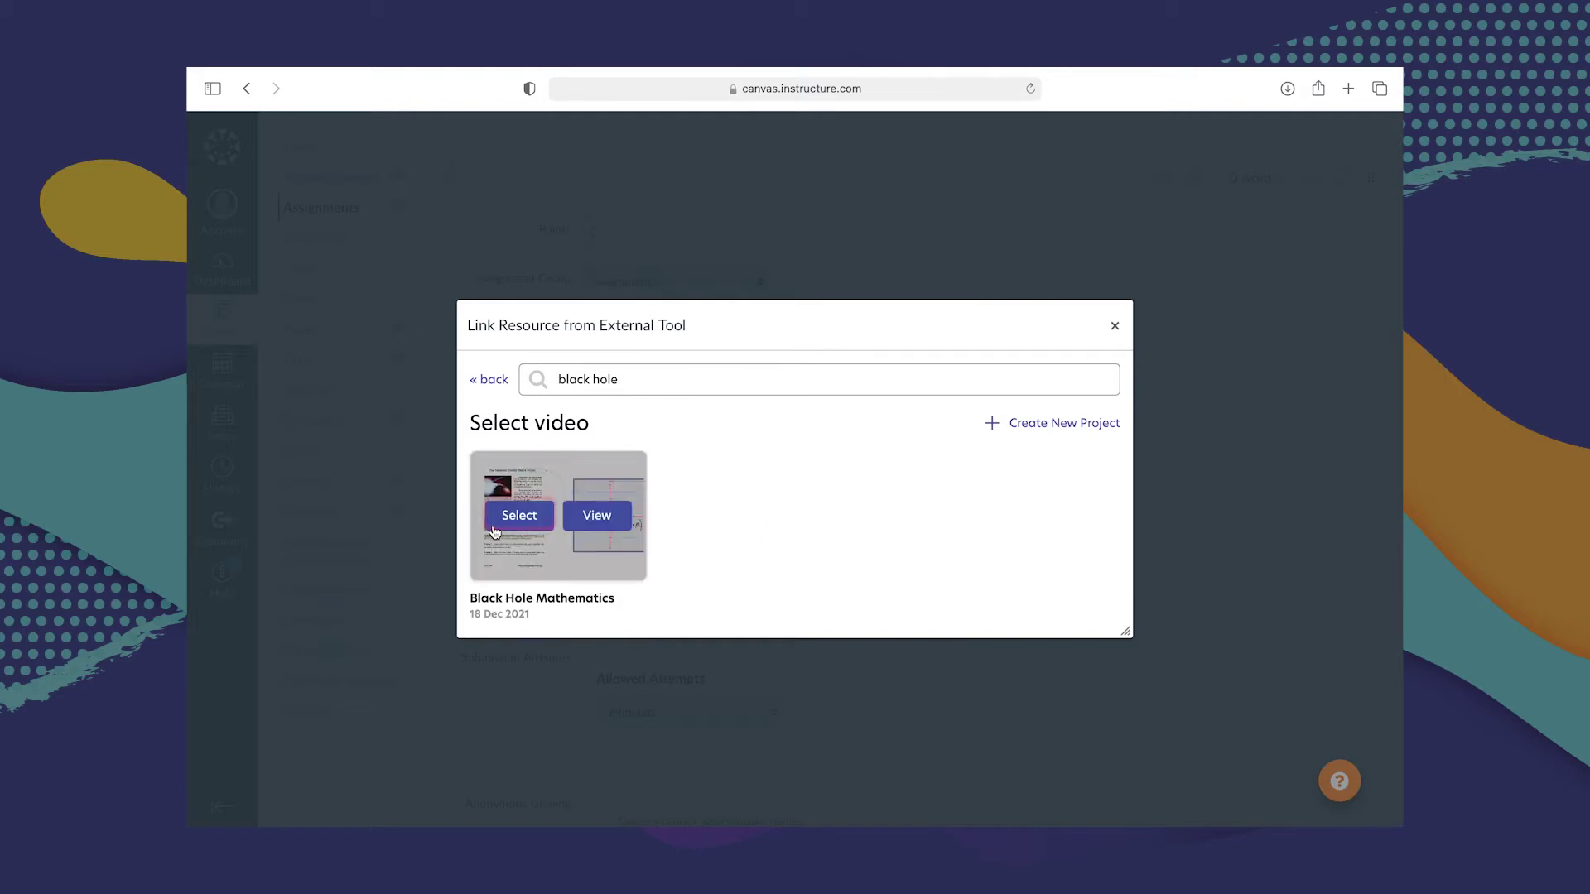
click(525, 517)
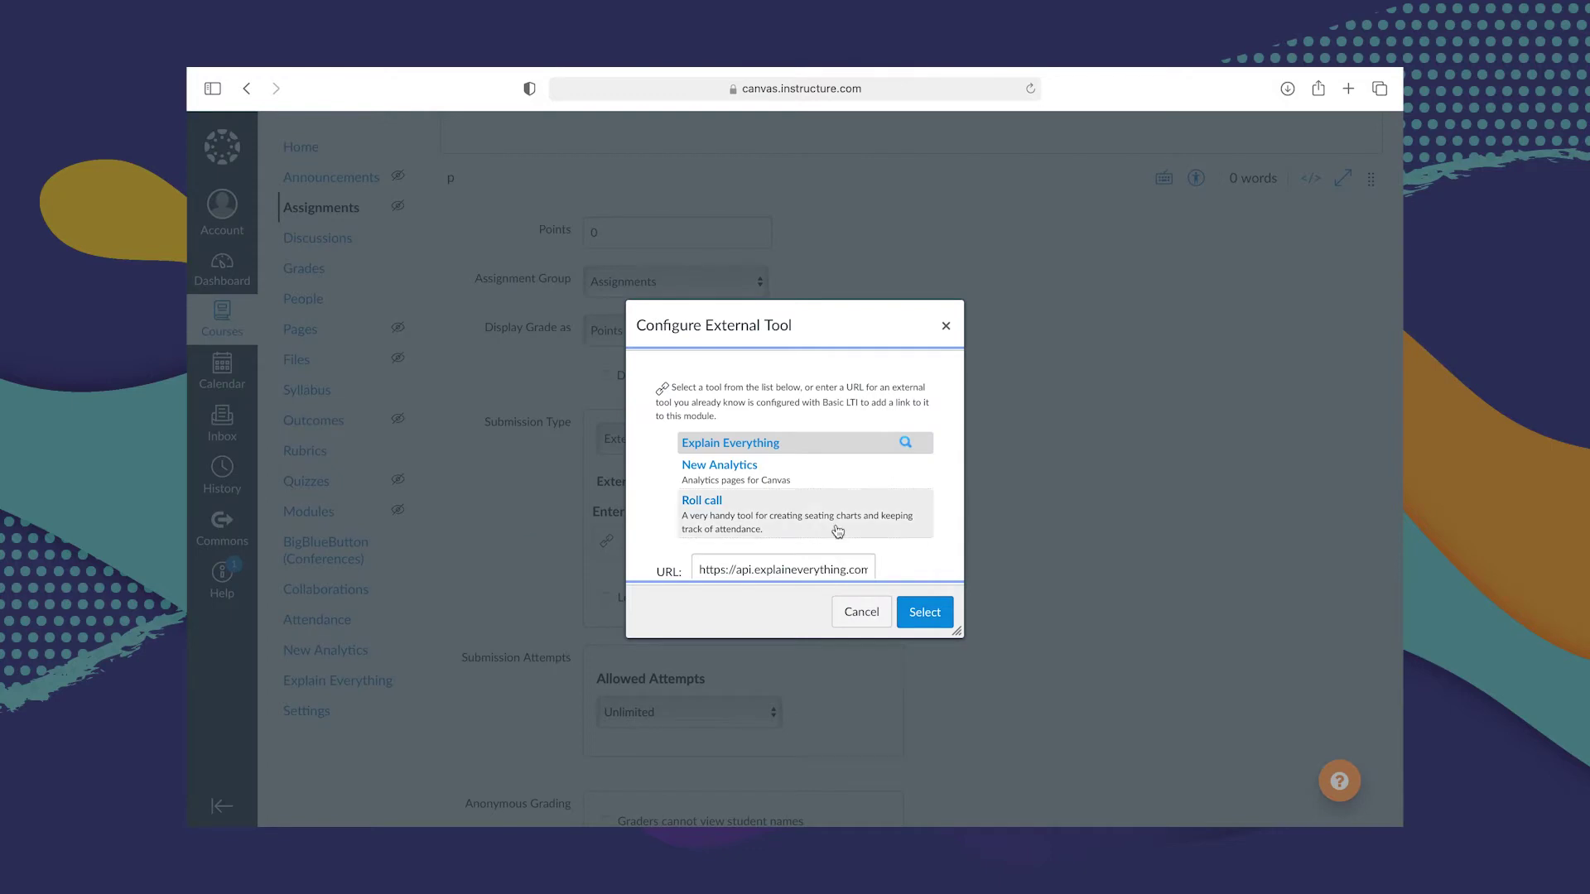
scroll(838, 531, down, 2)
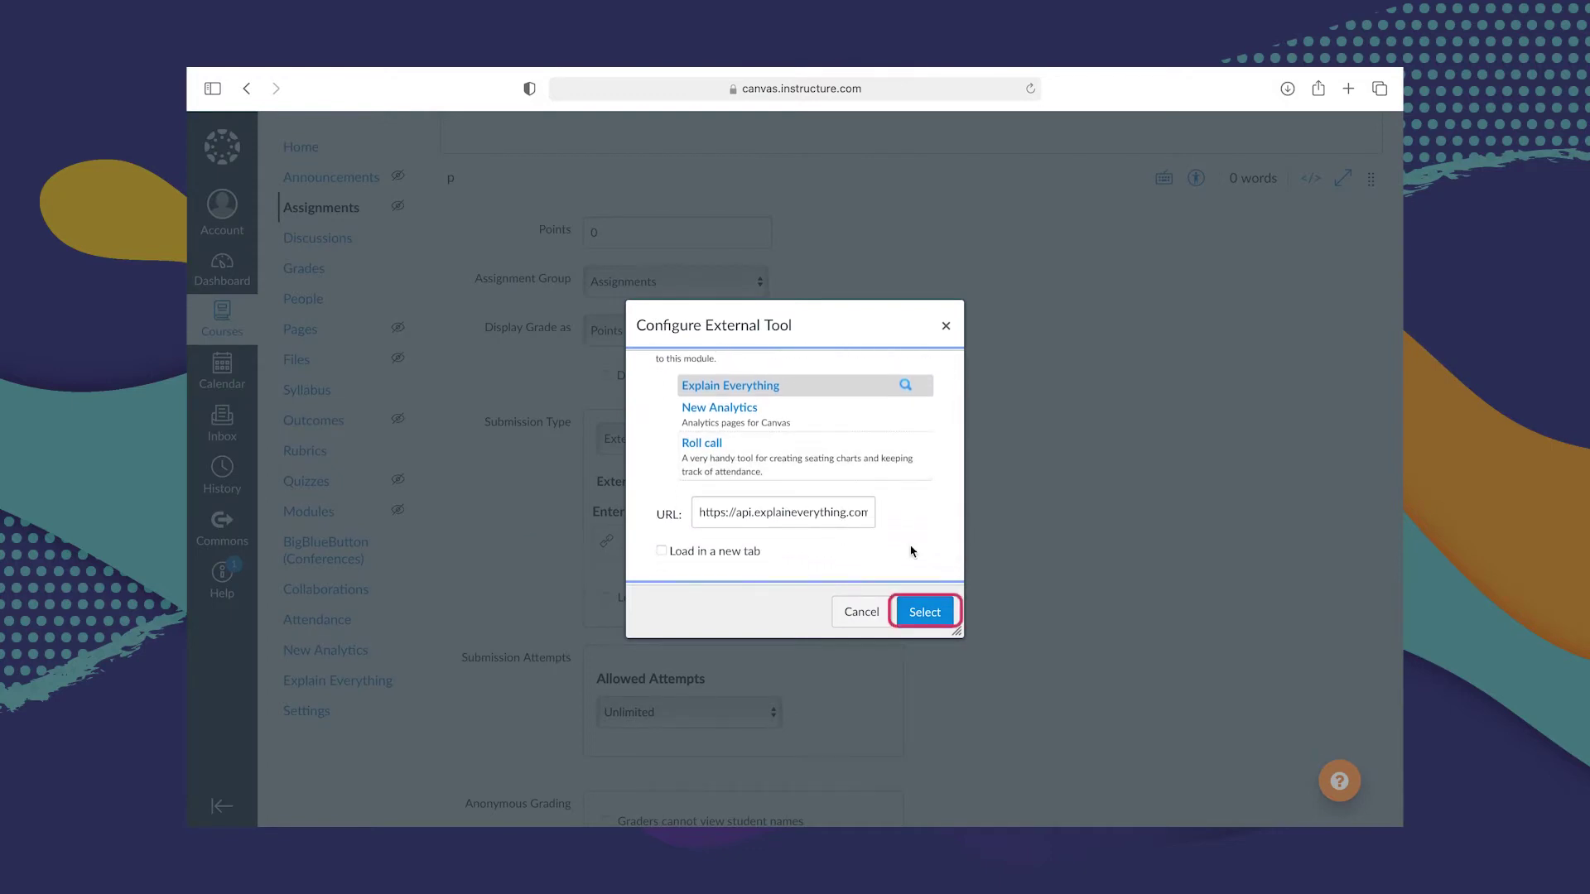
click(925, 613)
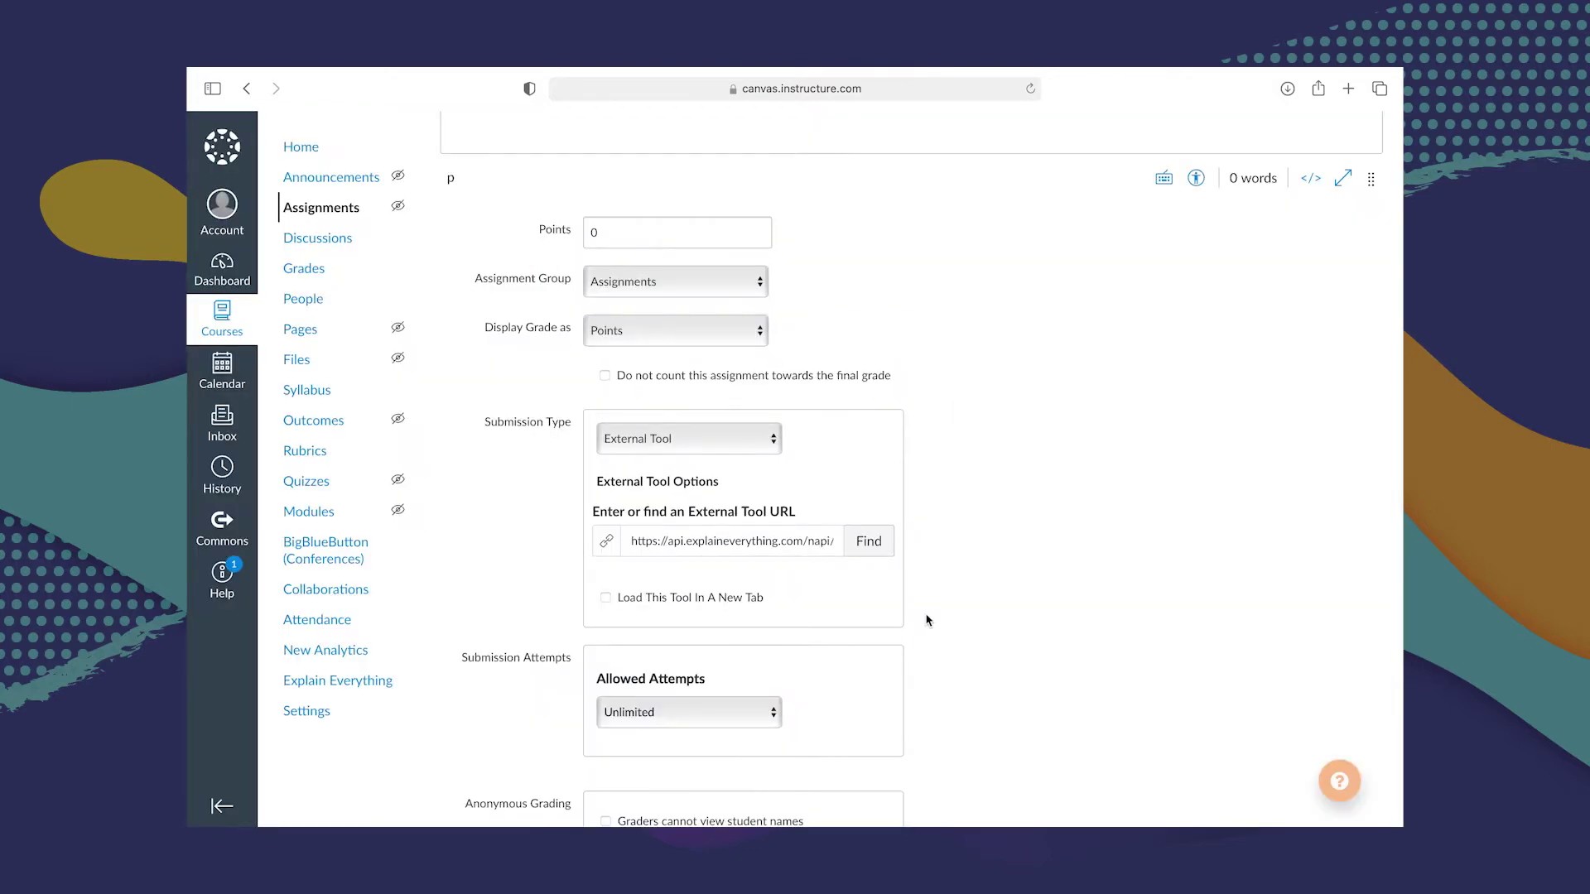
Review the remaining settings of the Black Hole math assignment, then save and publish it
scroll(927, 620, down, 5)
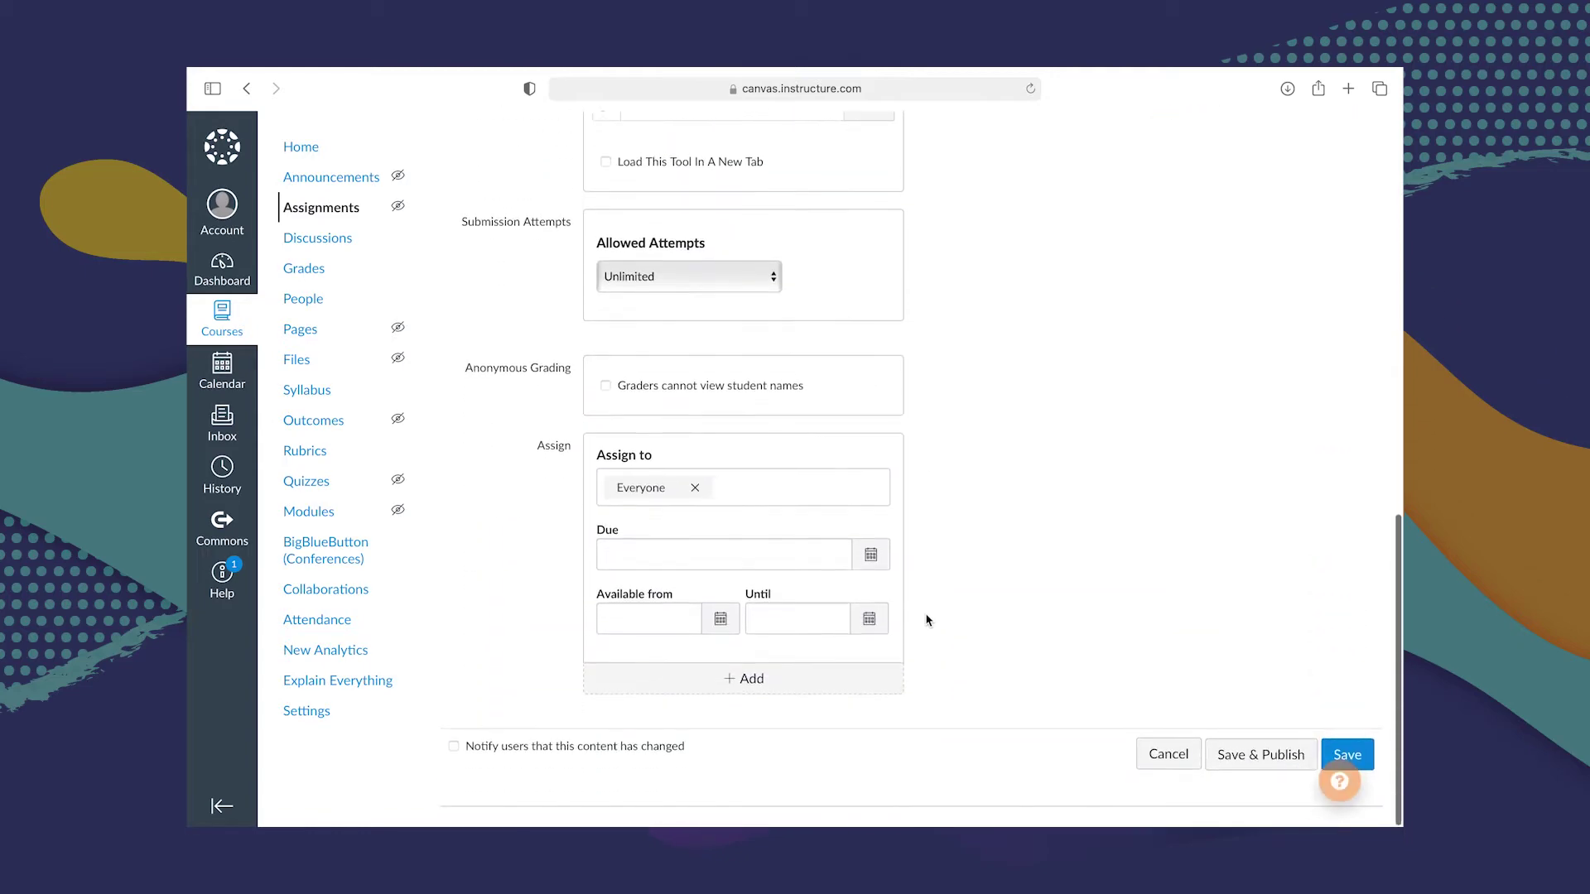
scroll(926, 620, up, 10)
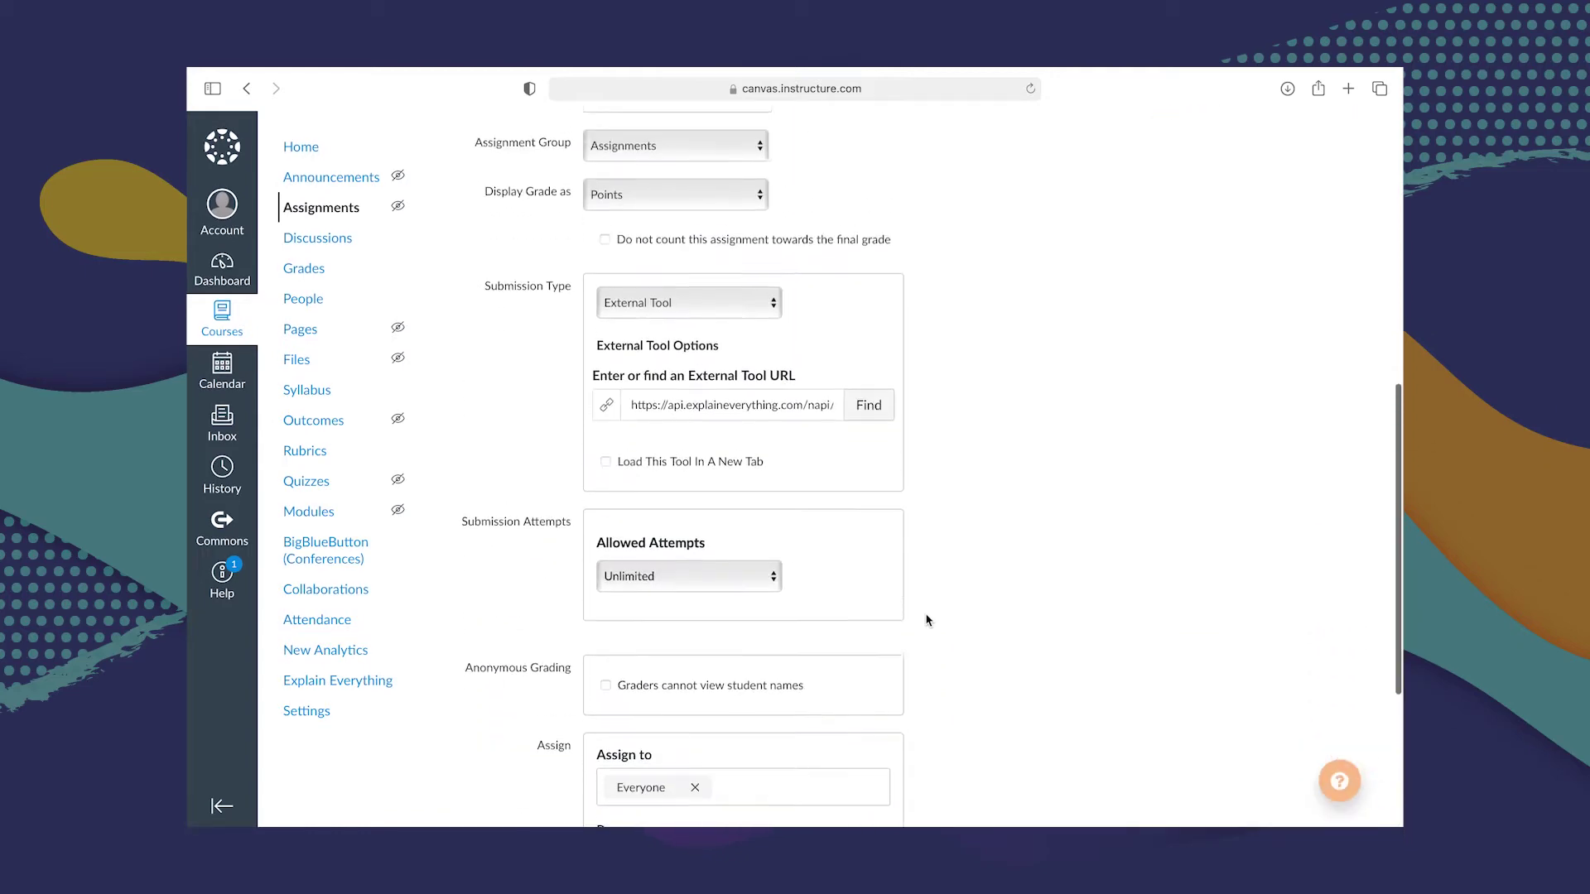
scroll(927, 621, down, 10)
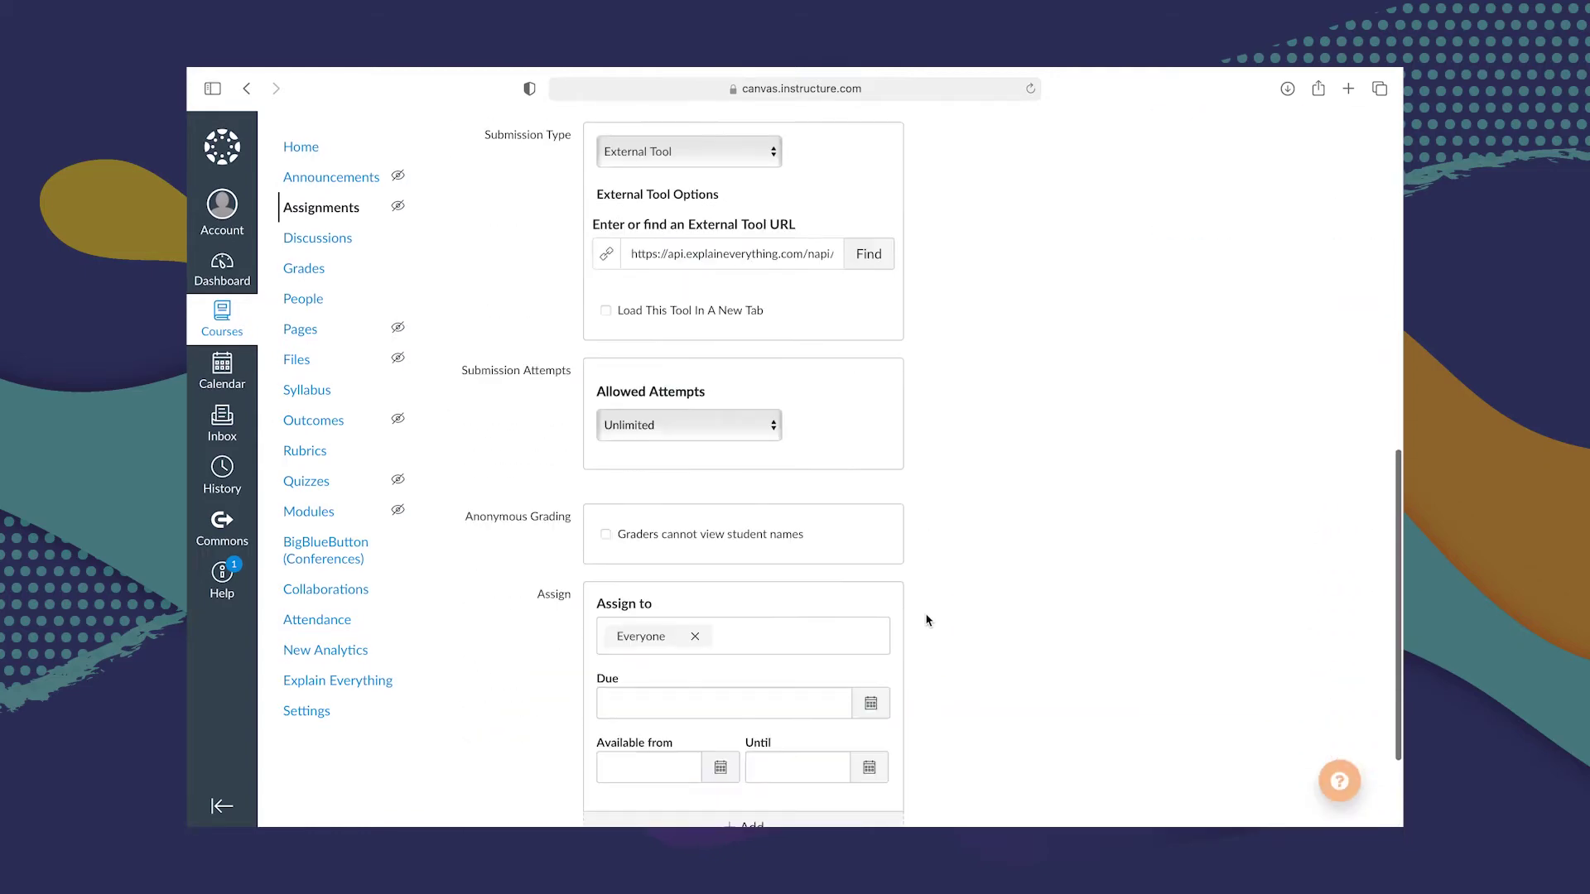
click(1261, 757)
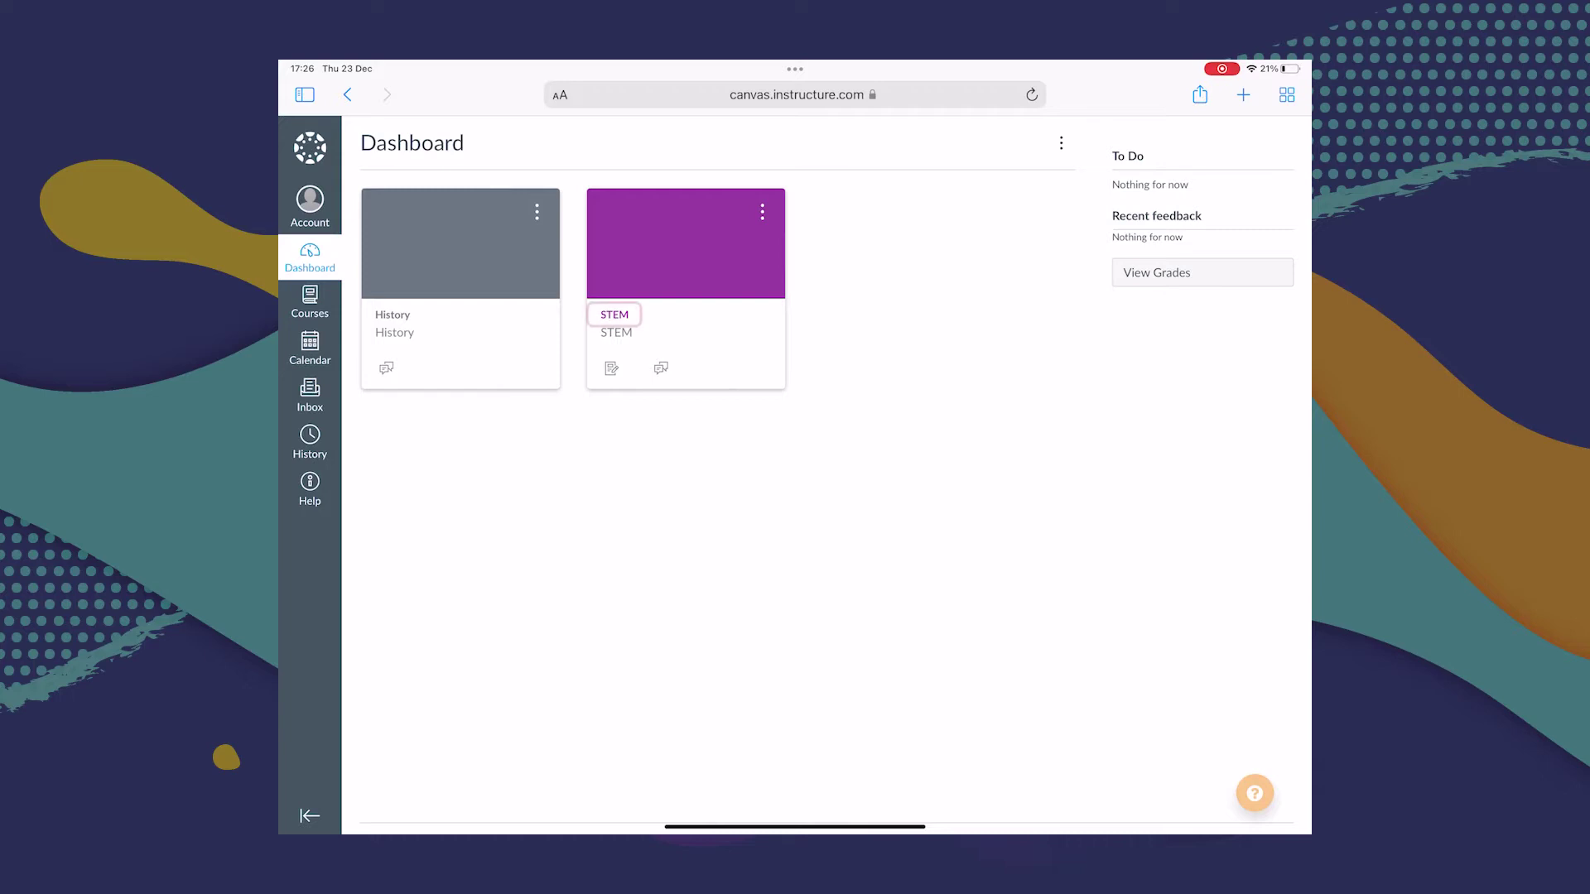
As a student, open the Black Hole Math homework assignment in the STEM course and start it
click(616, 332)
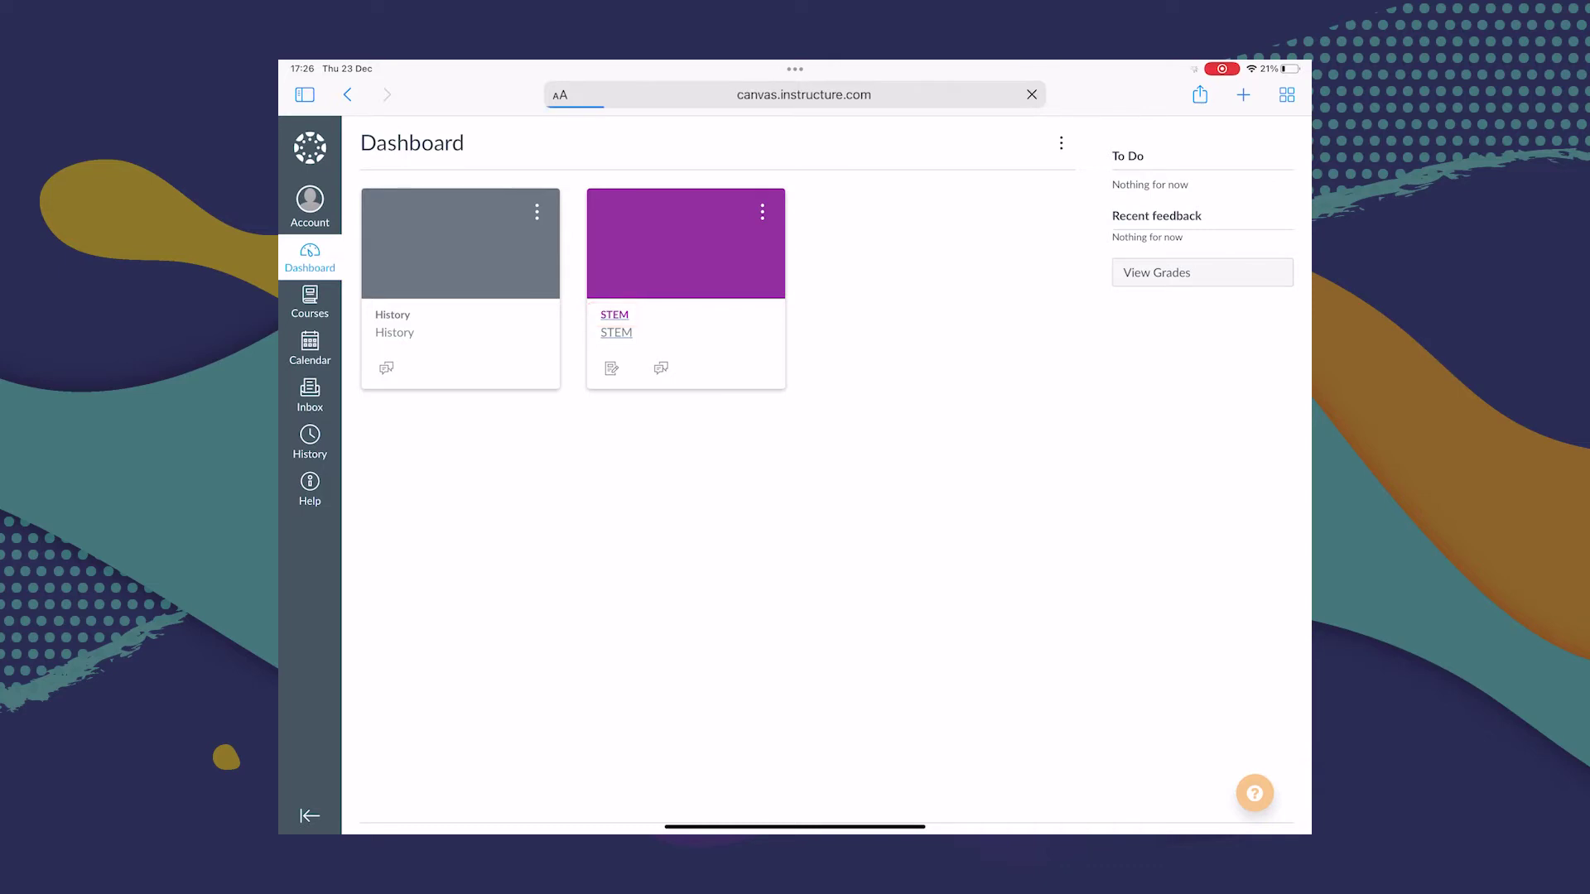
click(397, 230)
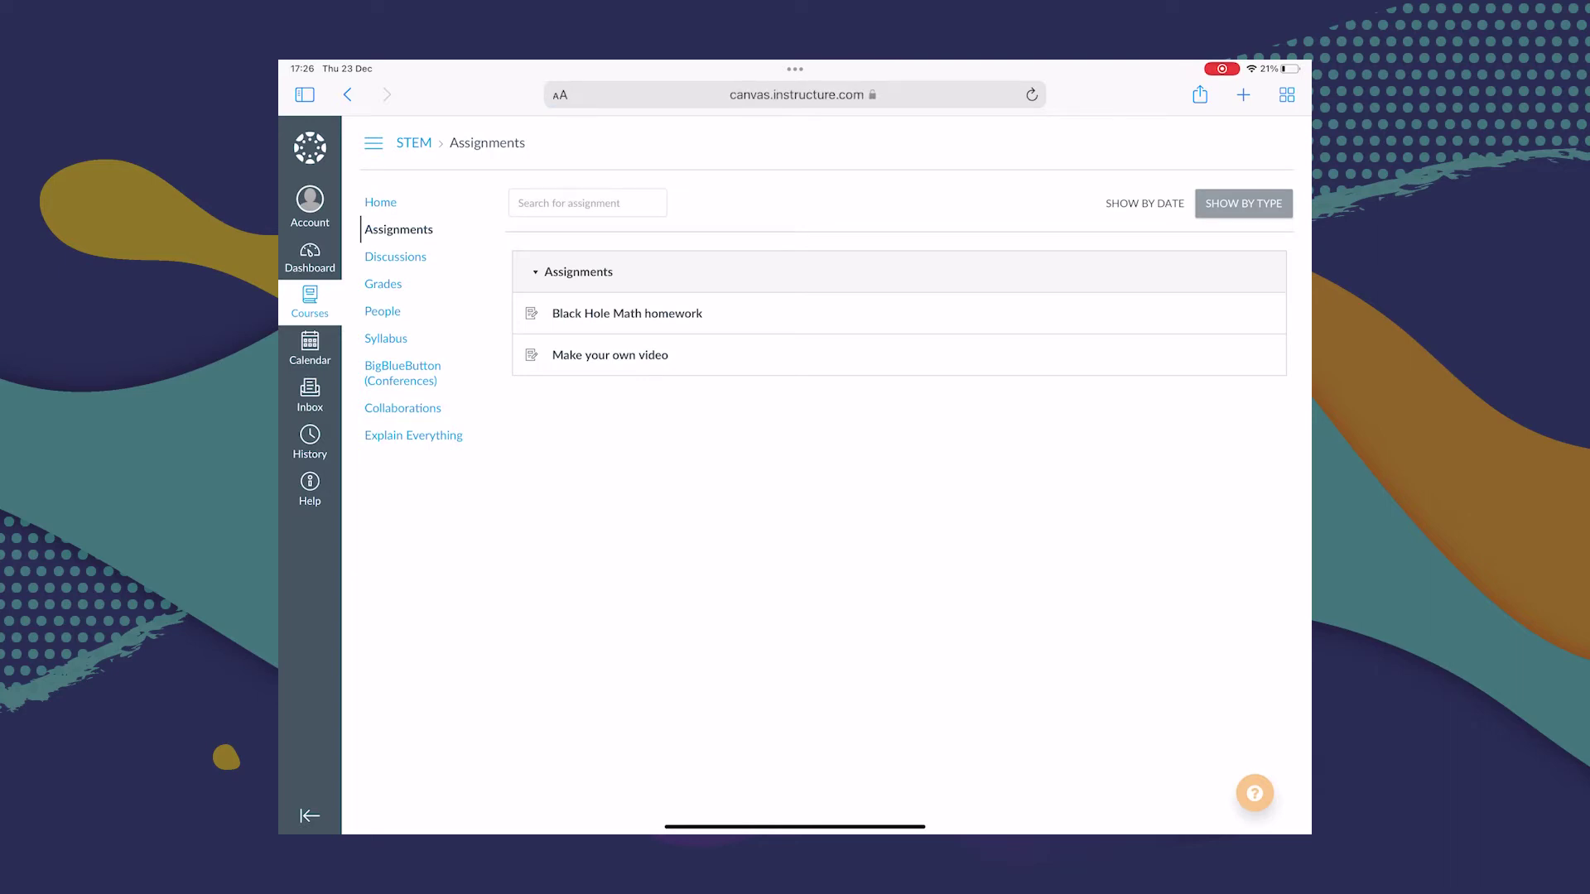
click(627, 313)
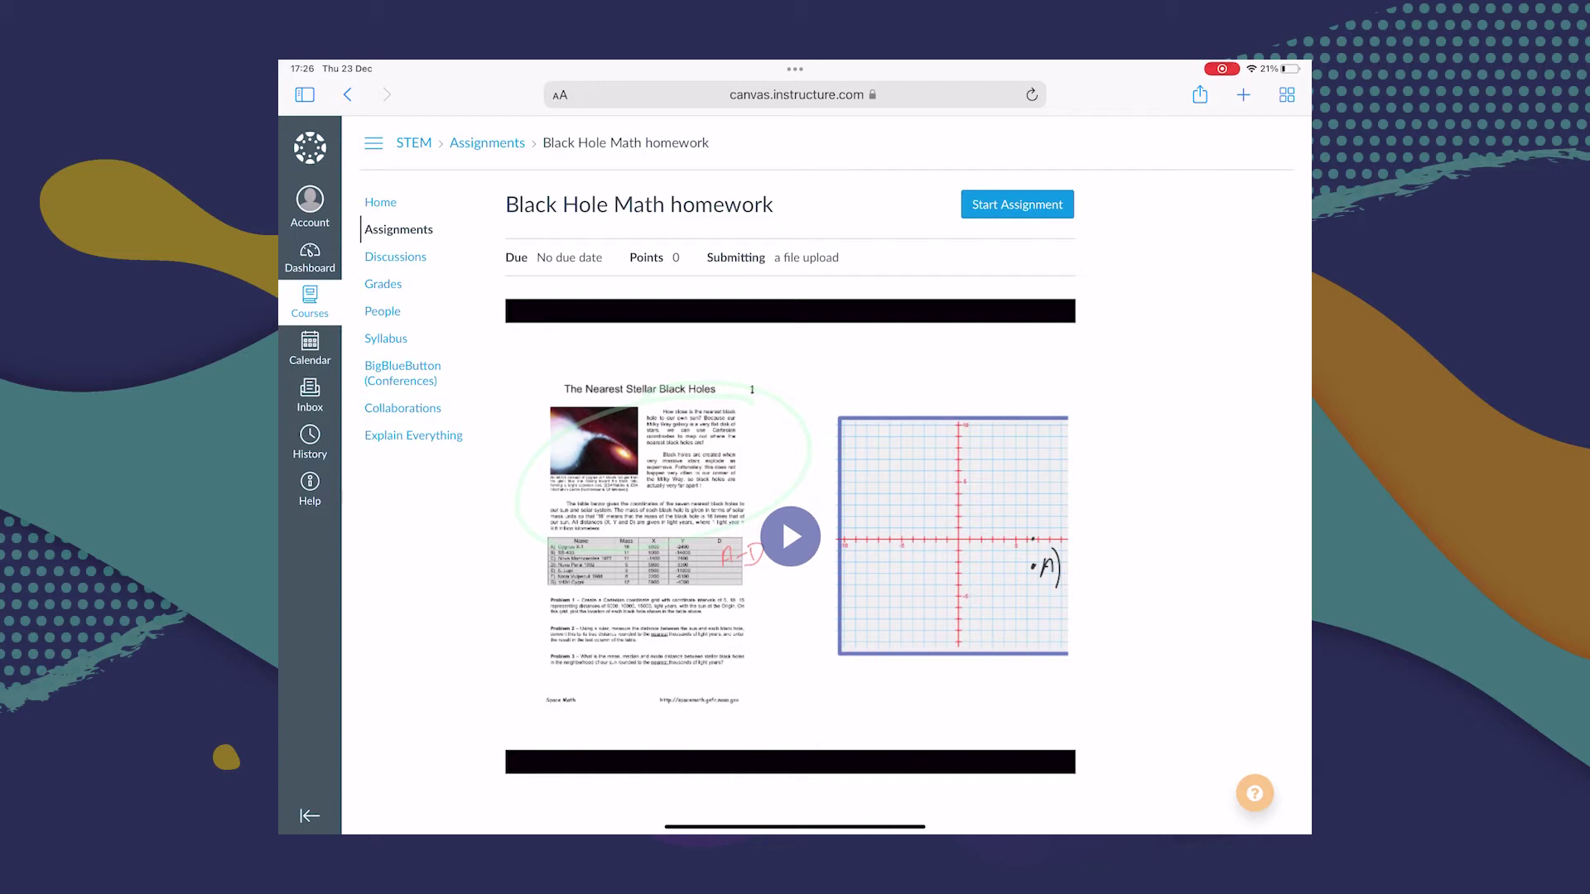
click(1017, 205)
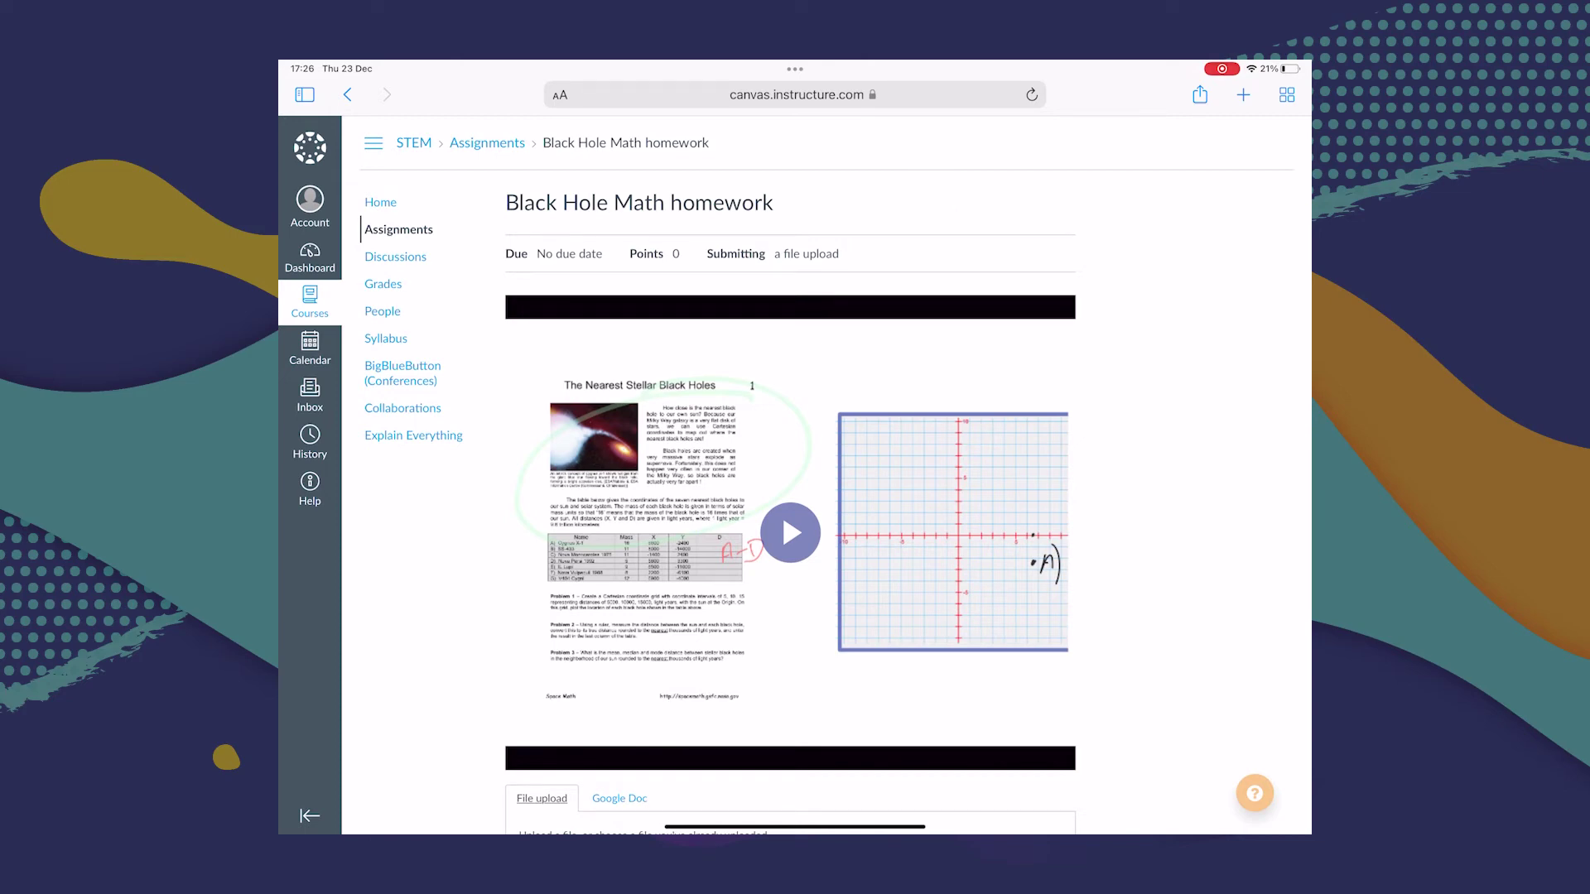
Play the video embedded in the homework and submit the assignment
click(791, 532)
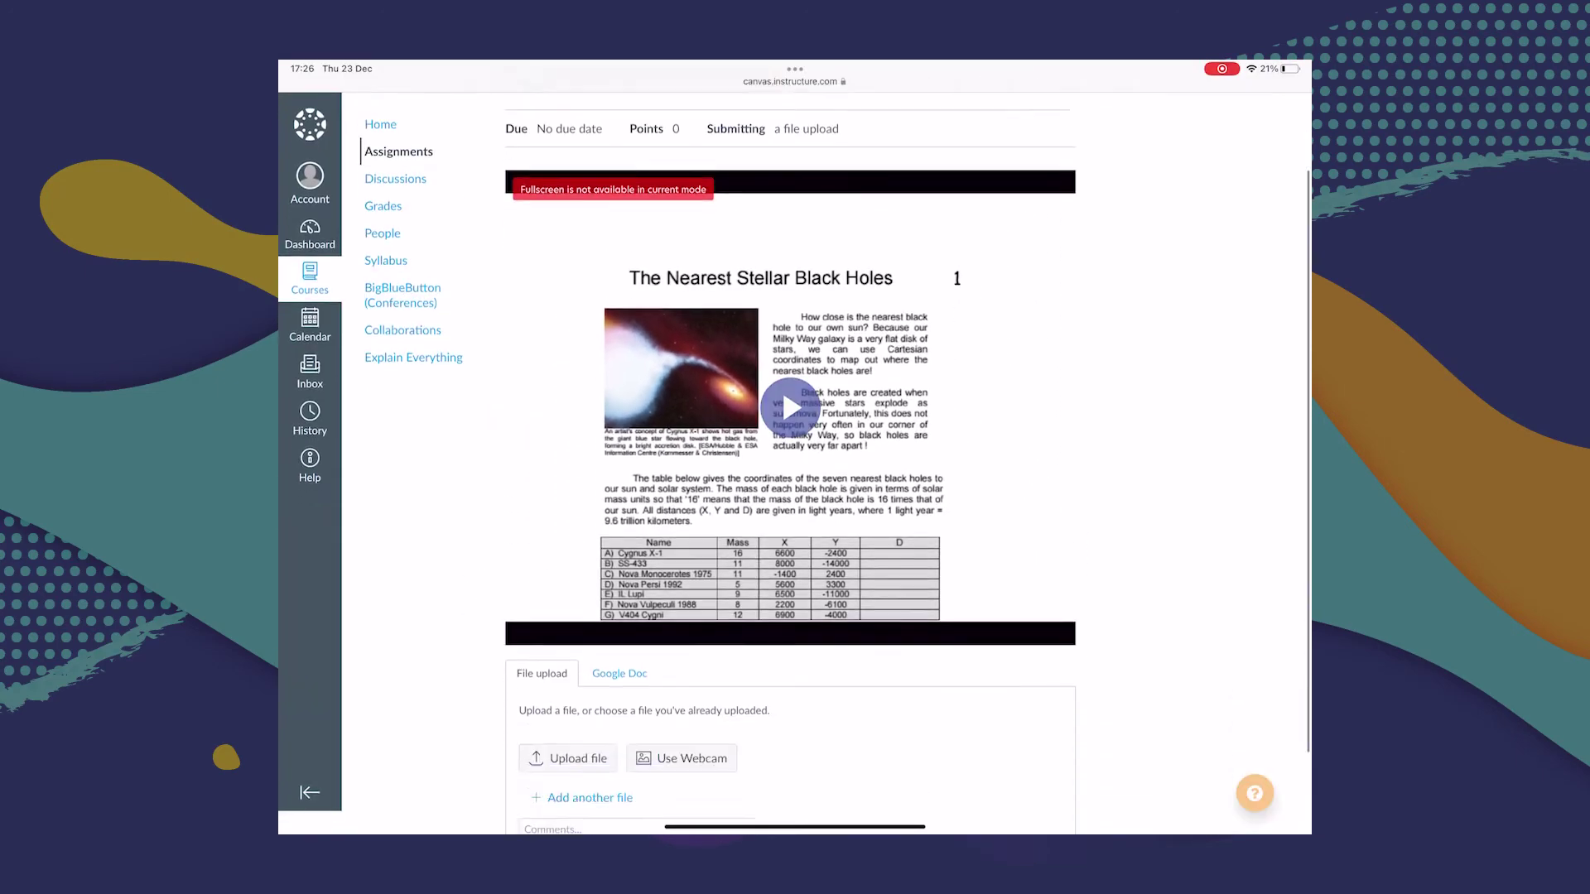
scroll(791, 448, down, 2)
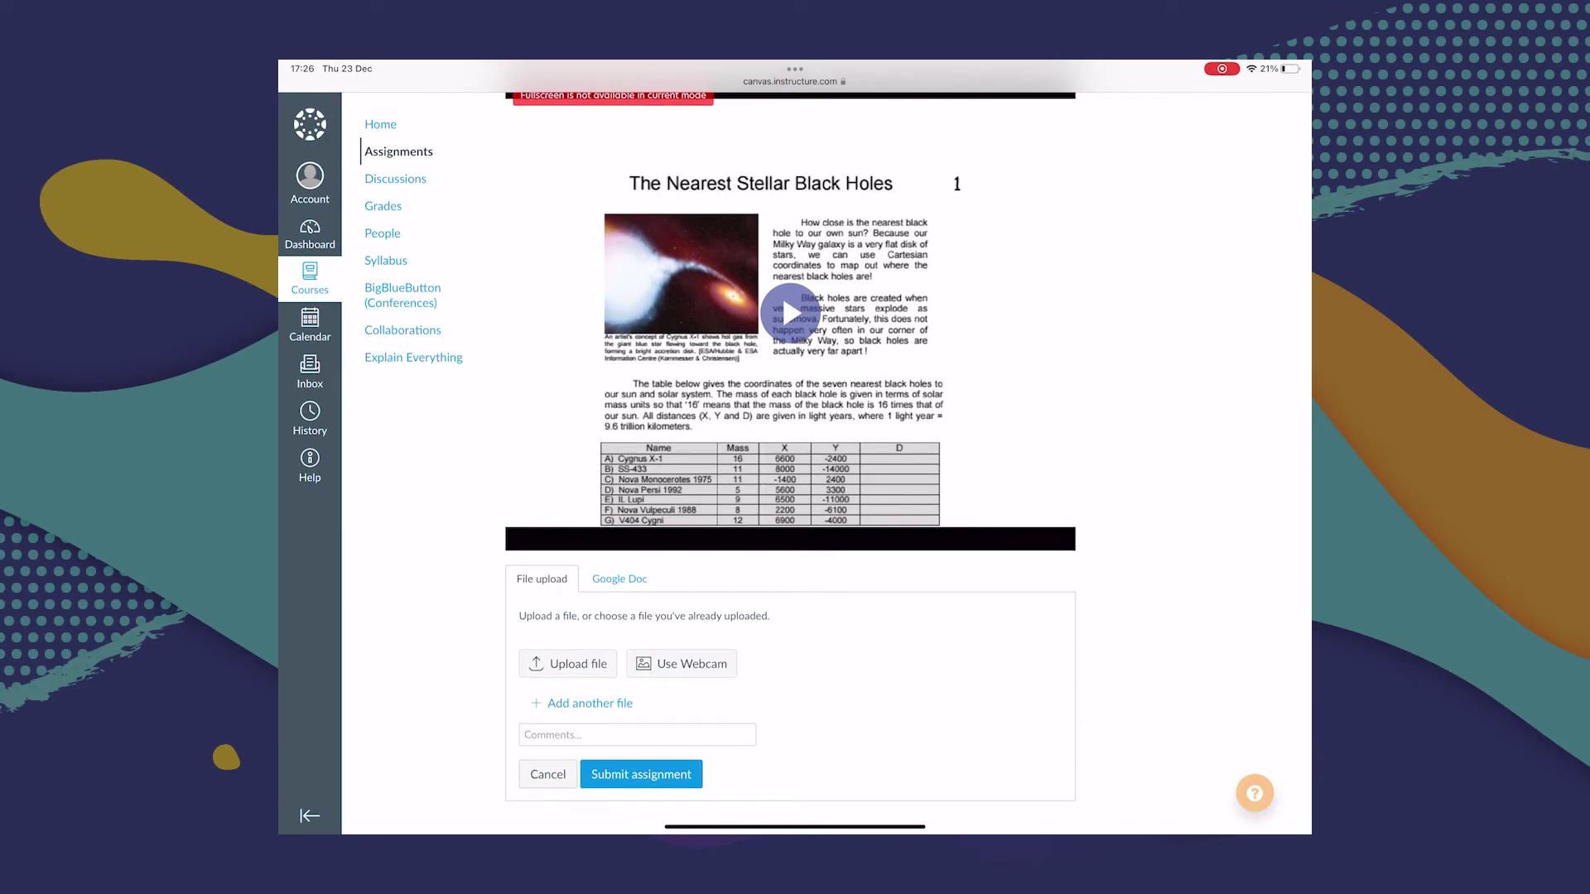
click(641, 774)
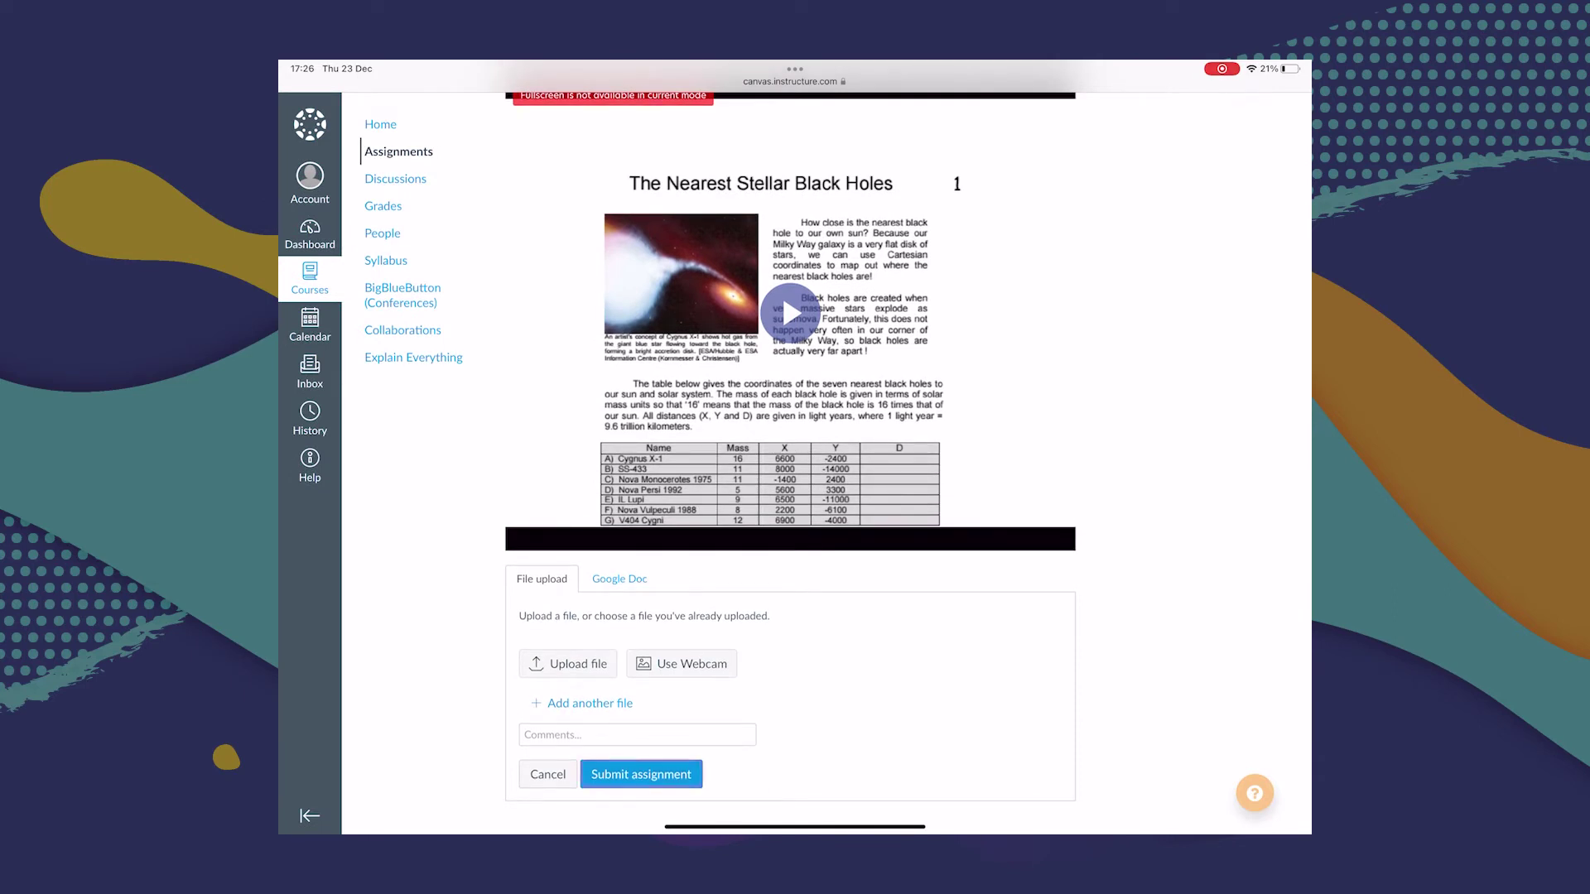
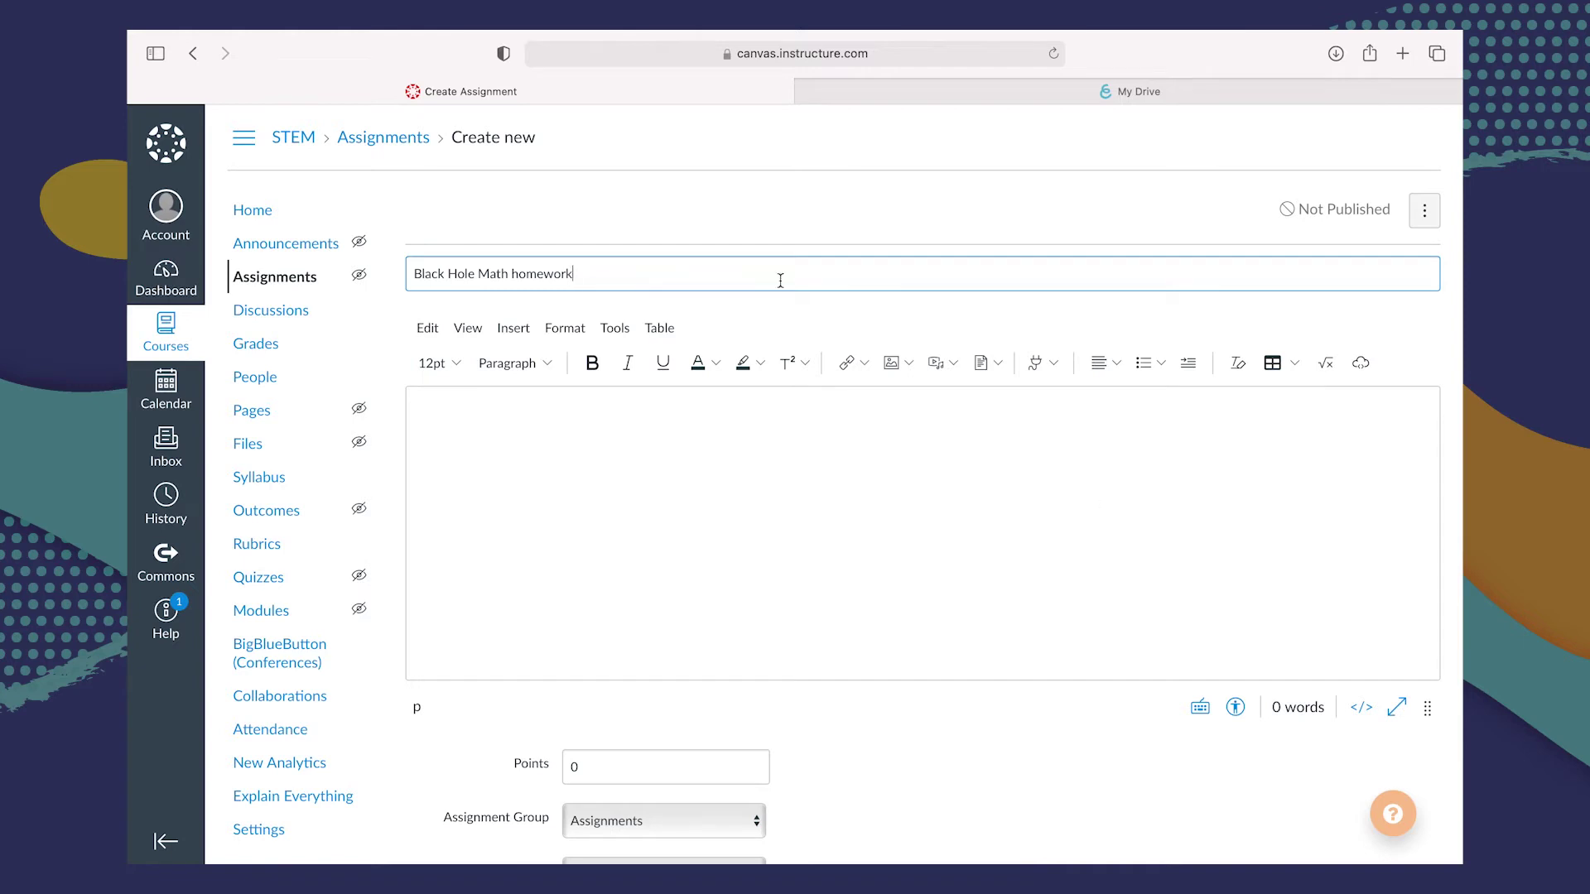
Search the Explain Everything app for "black hole" and embed the Black Hole Mathematics video in the new homework assignment's description
click(611, 328)
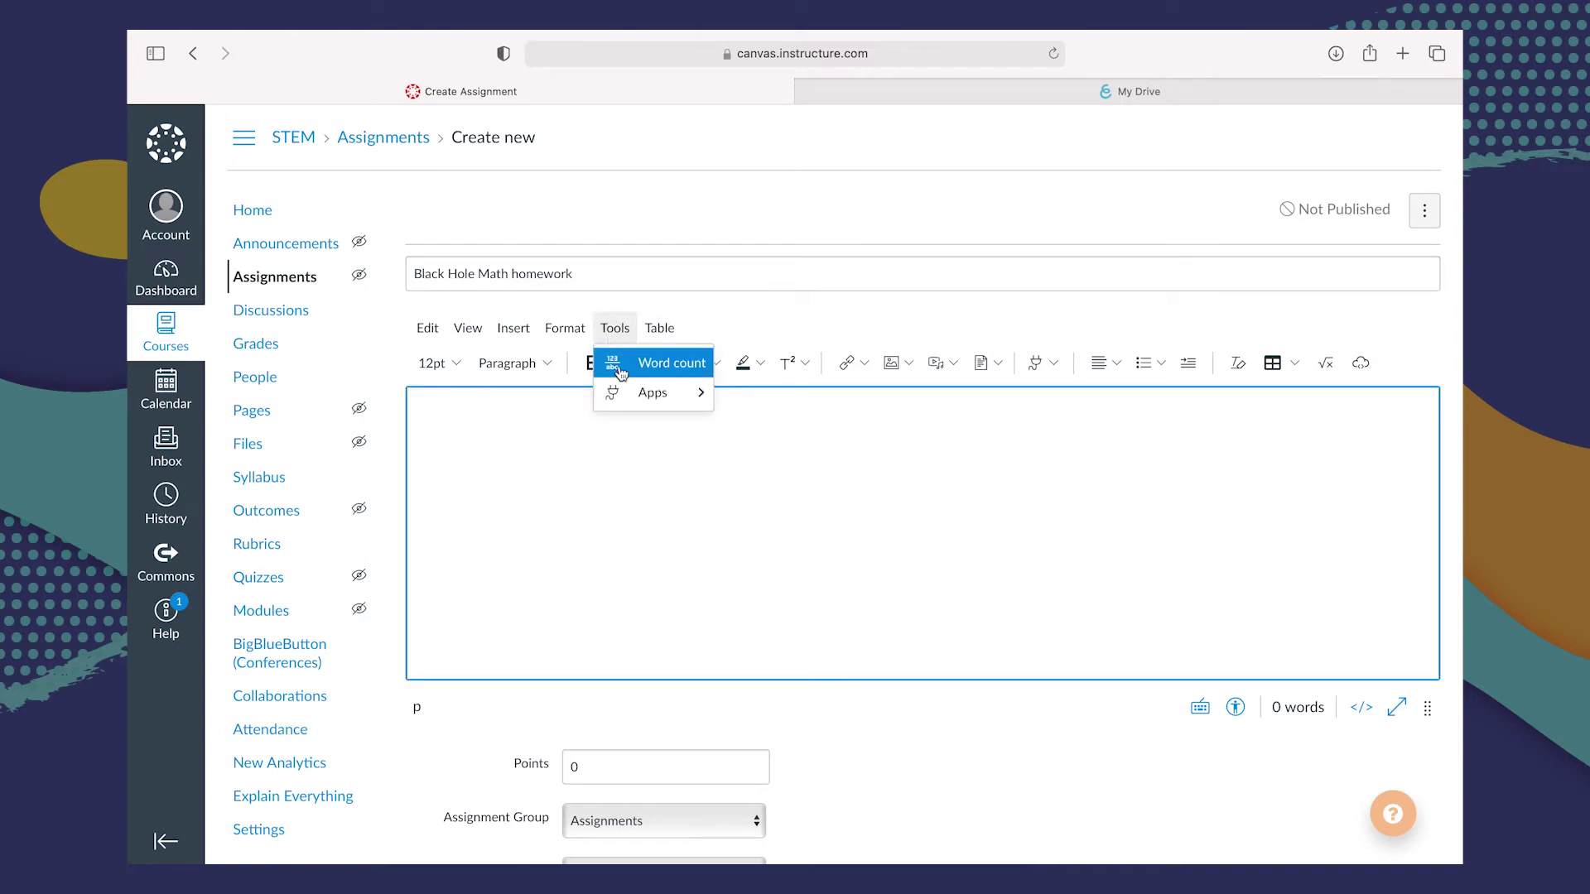
mouse_move(650, 395)
click(754, 409)
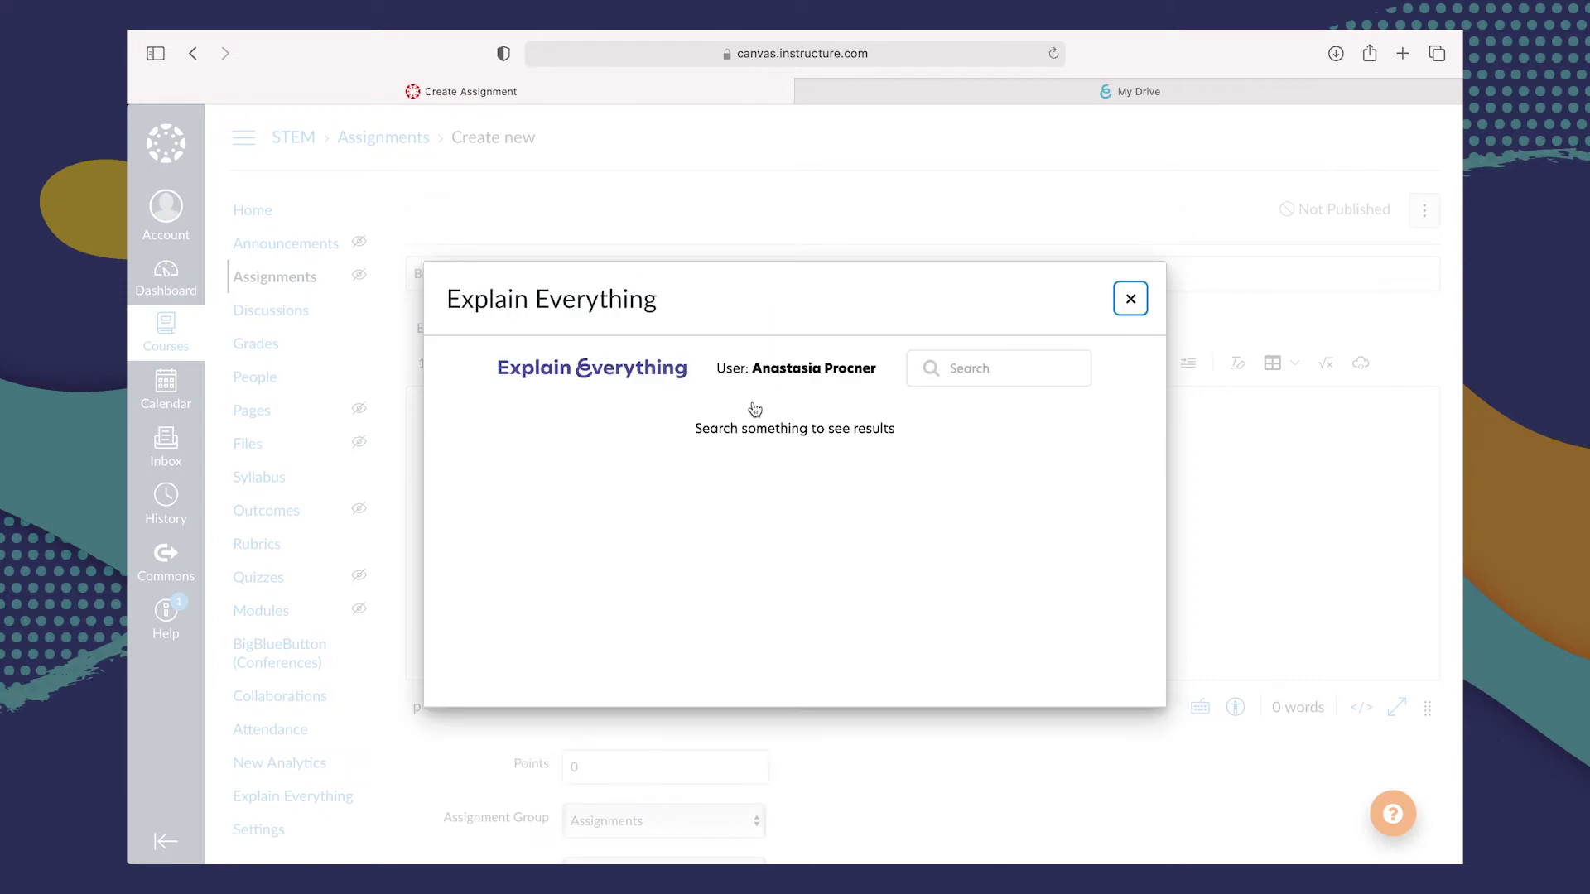
click(959, 367)
text(black hole)
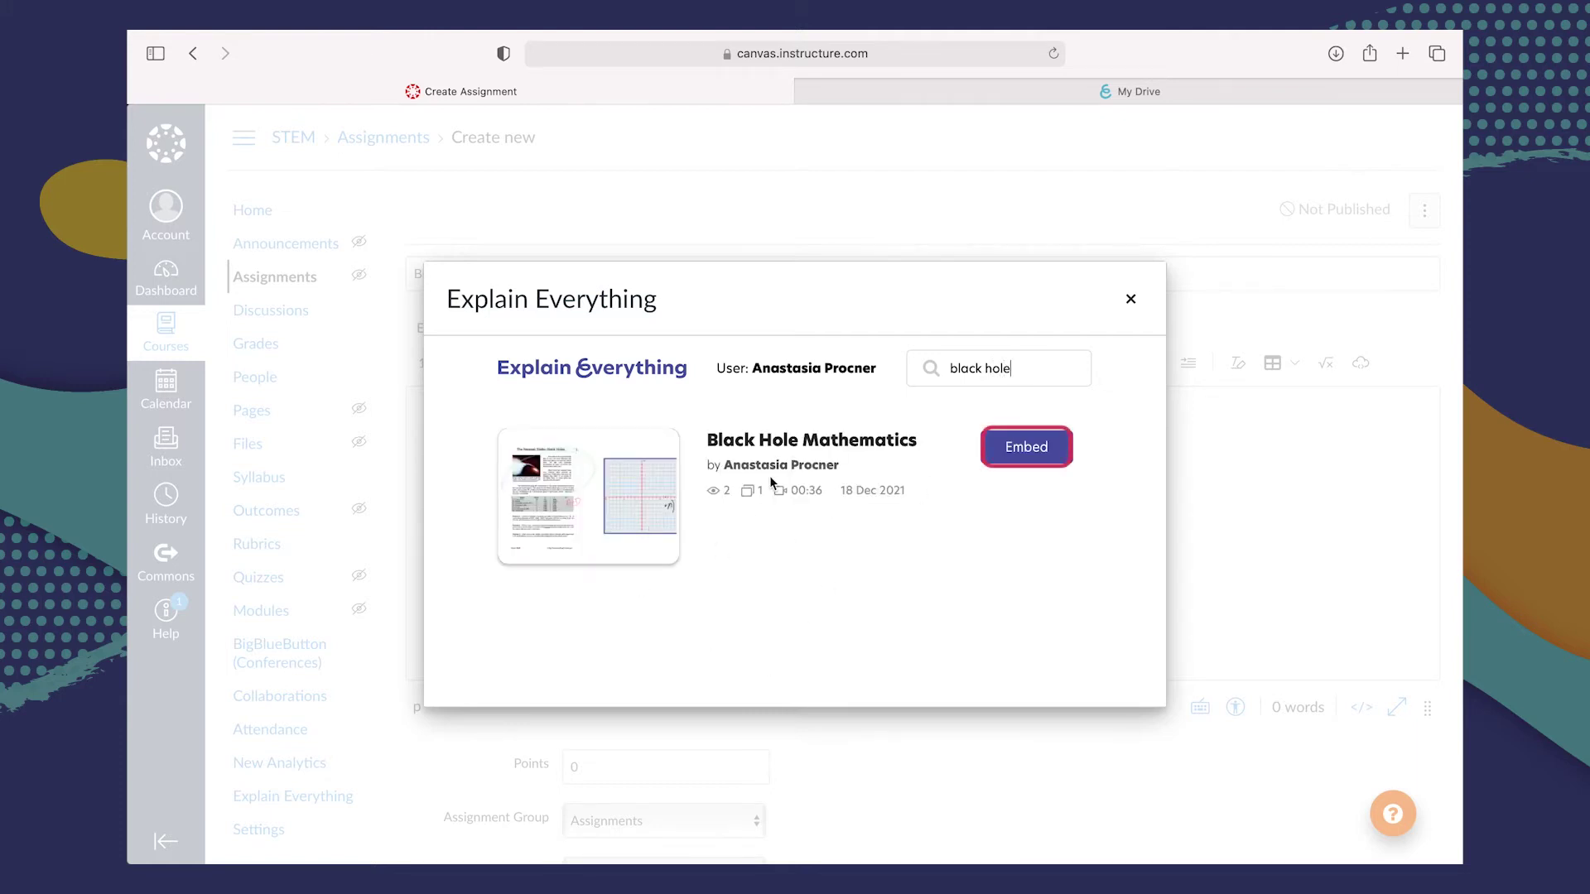
click(1033, 462)
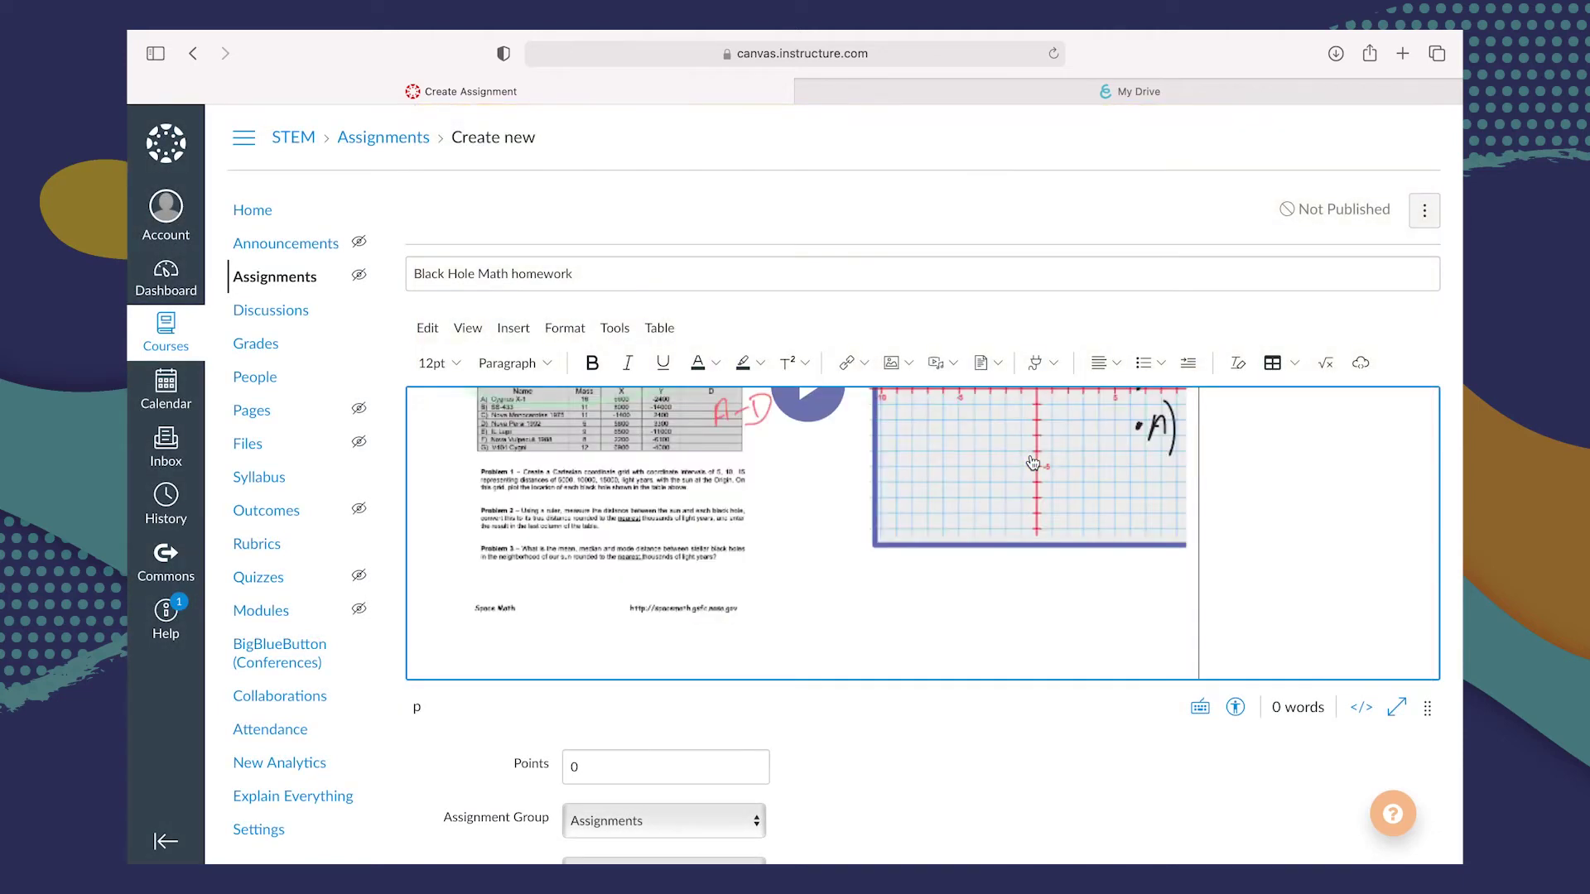
scroll(1068, 459, up, 3)
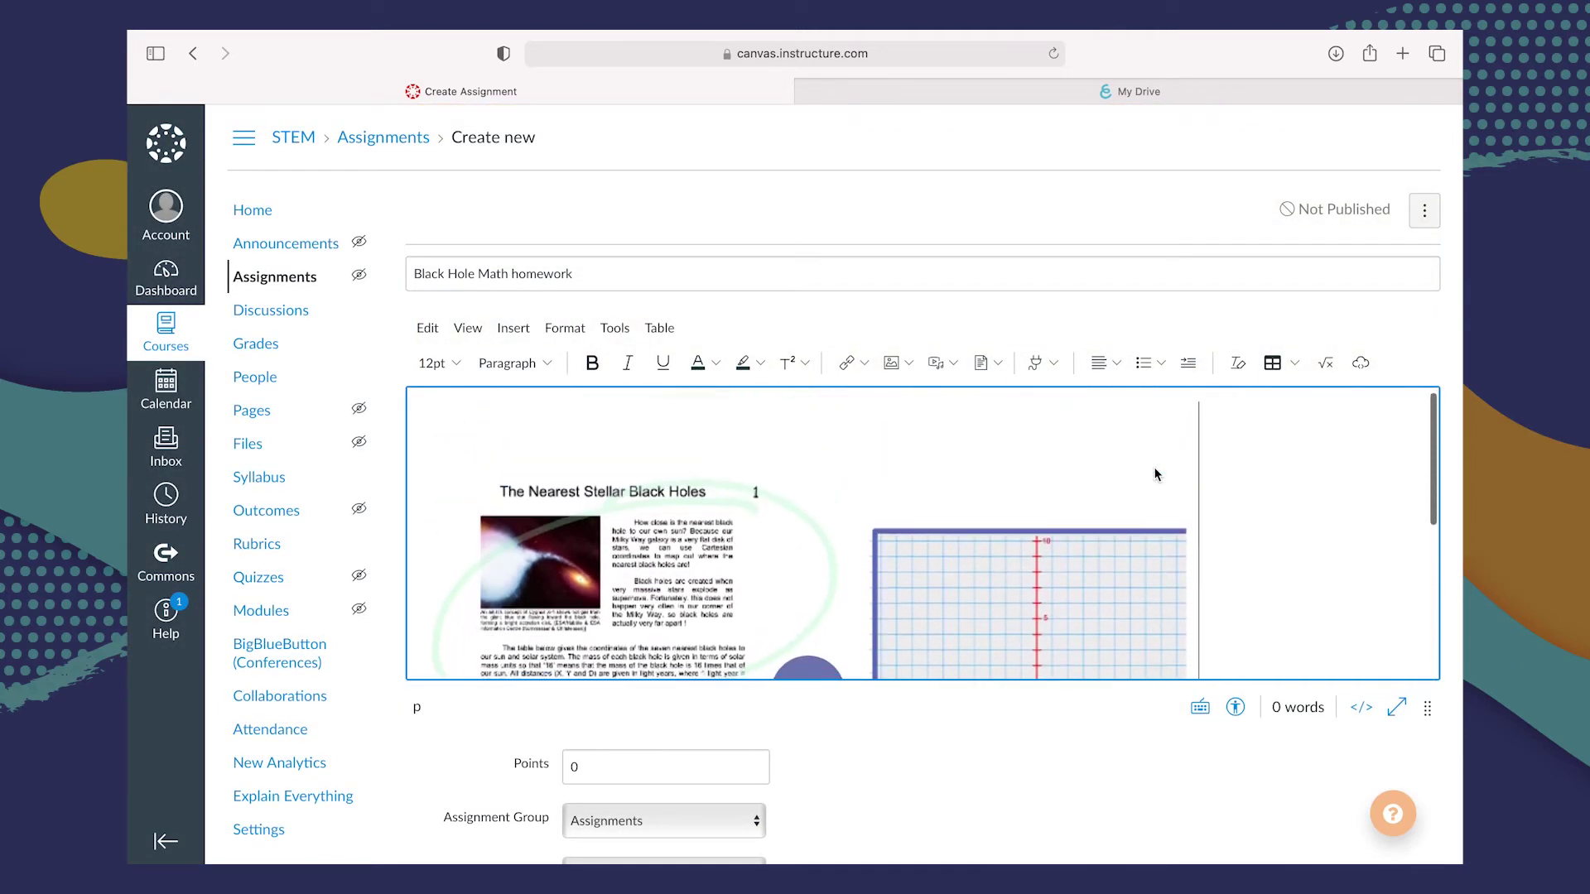
Allow File Uploads as the online entry option for the homework assignment
scroll(1157, 474, down, 5)
scroll(1062, 724, down, 2)
scroll(1062, 729, down, 3)
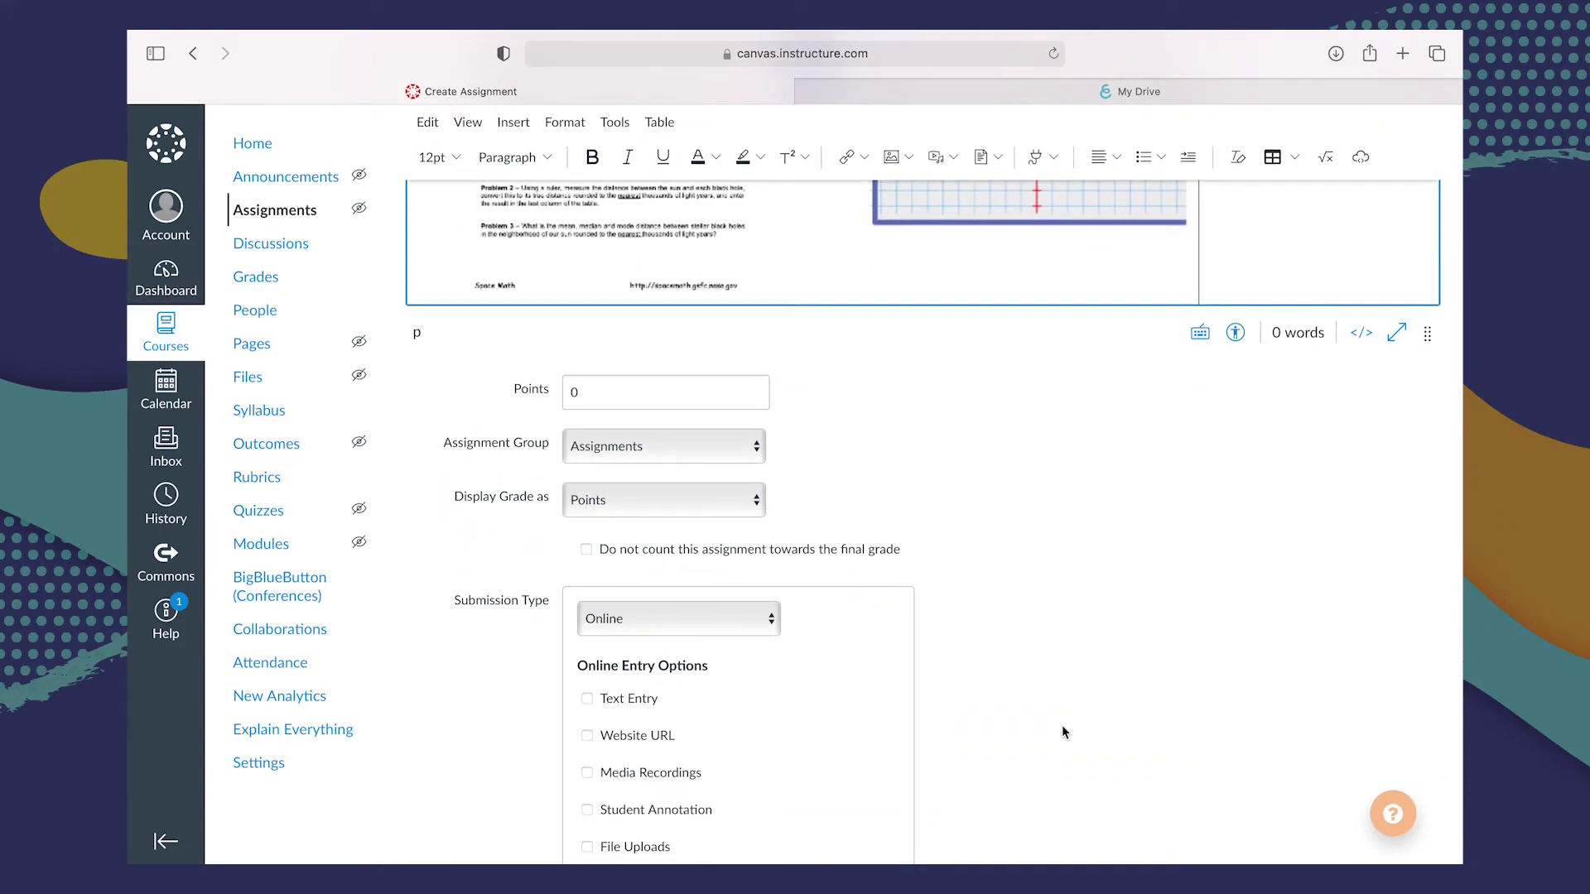
scroll(1062, 724, down, 2)
scroll(1062, 732, down, 3)
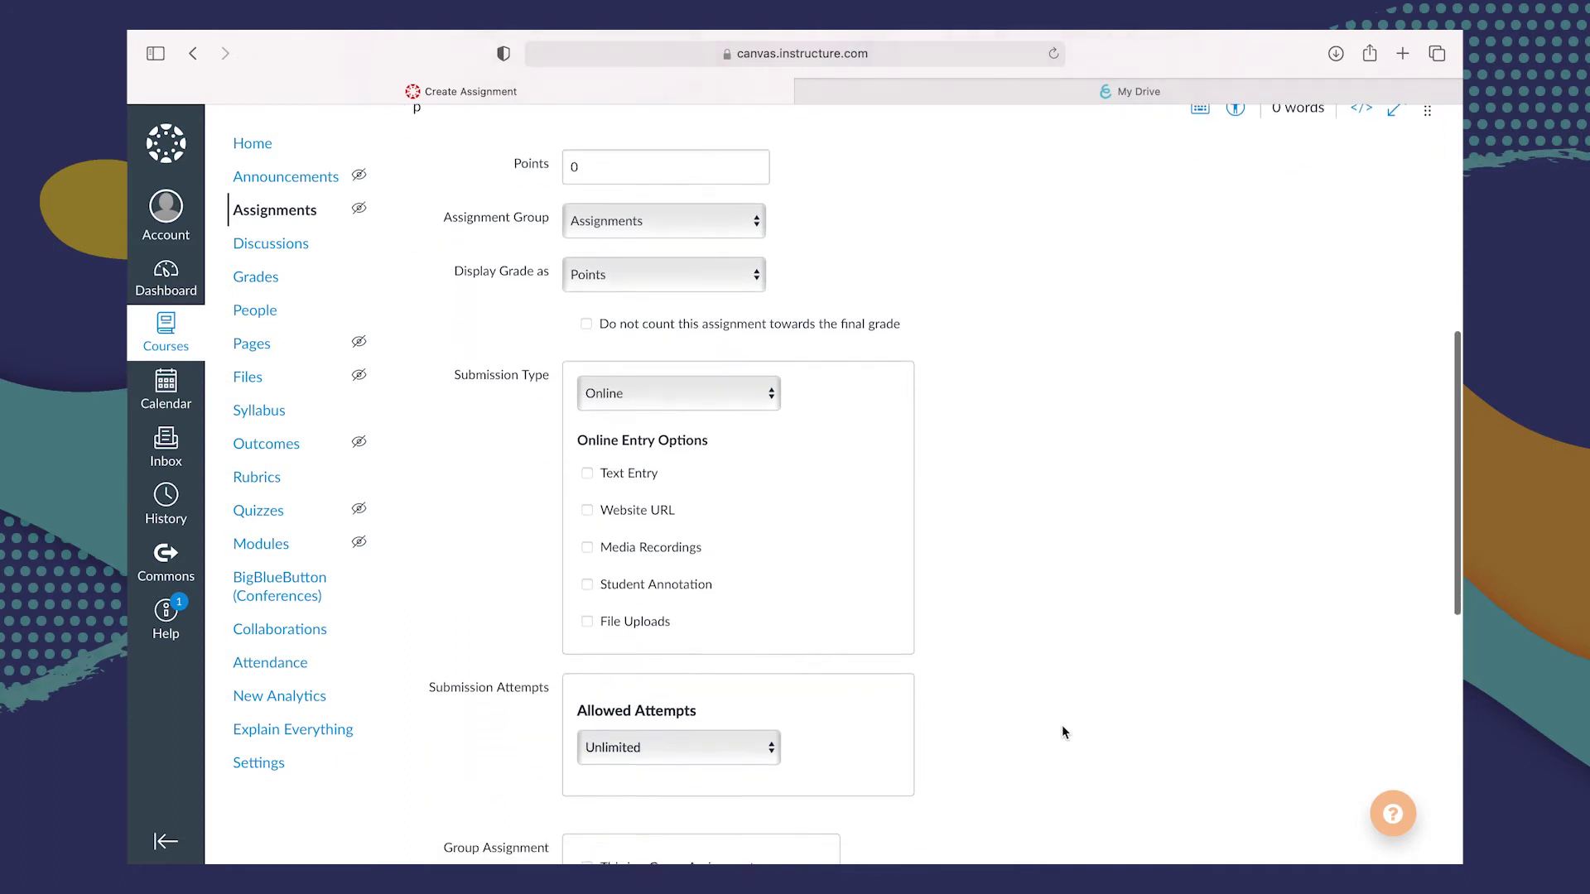
click(587, 575)
Save and publish the Black Hole Math homework assignment for everyone
scroll(1045, 637, down, 5)
scroll(1045, 638, down, 4)
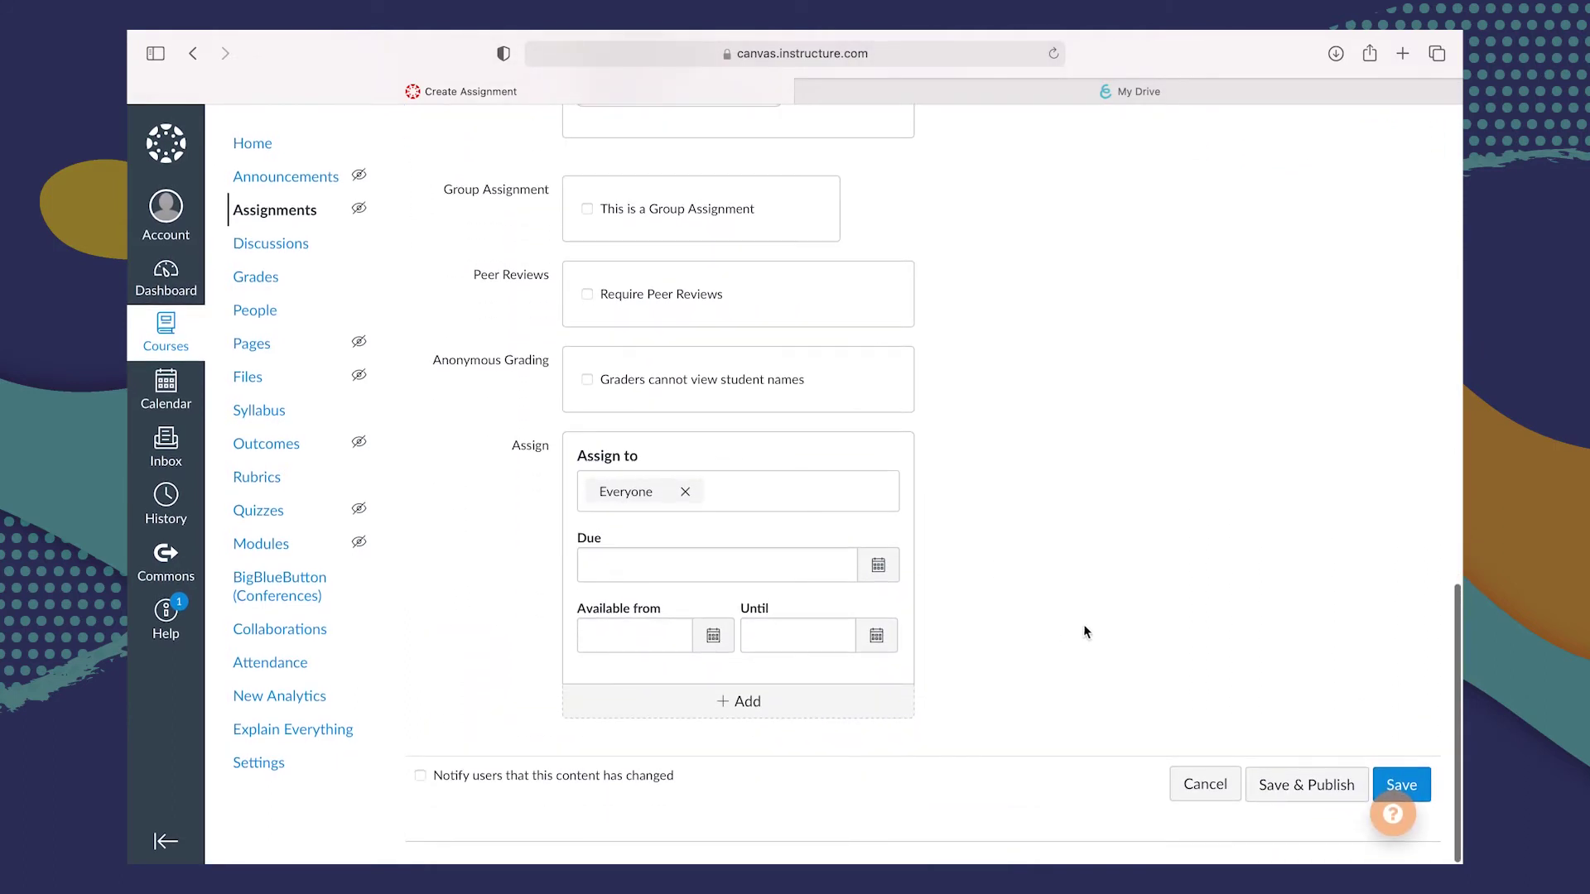
click(1309, 802)
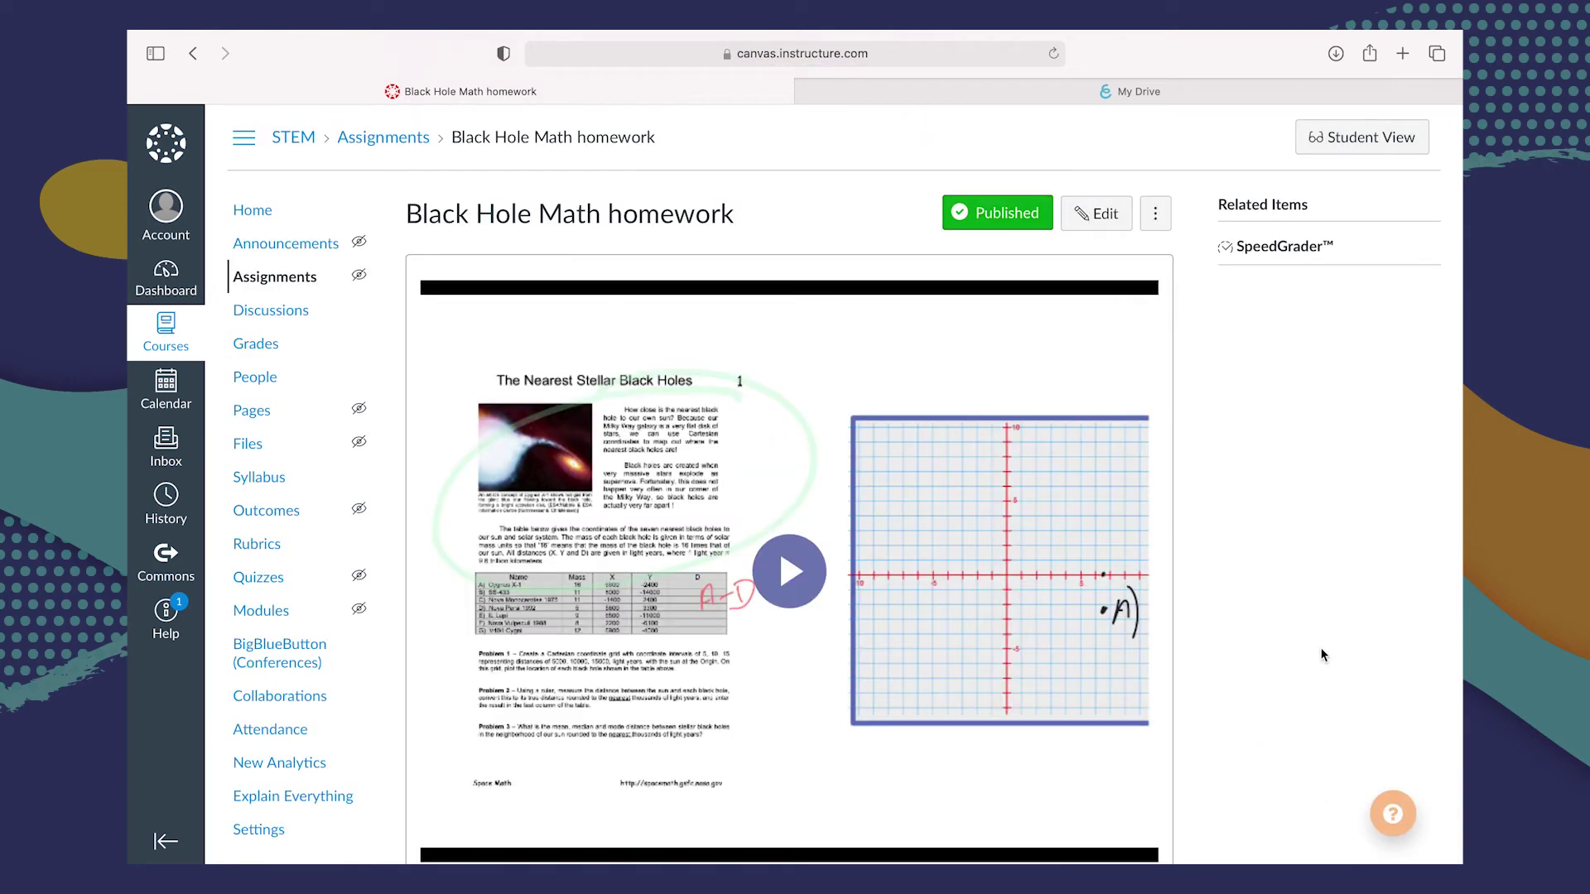
Play the embedded video on the published Black Hole Math homework page
scroll(1320, 650, down, 1)
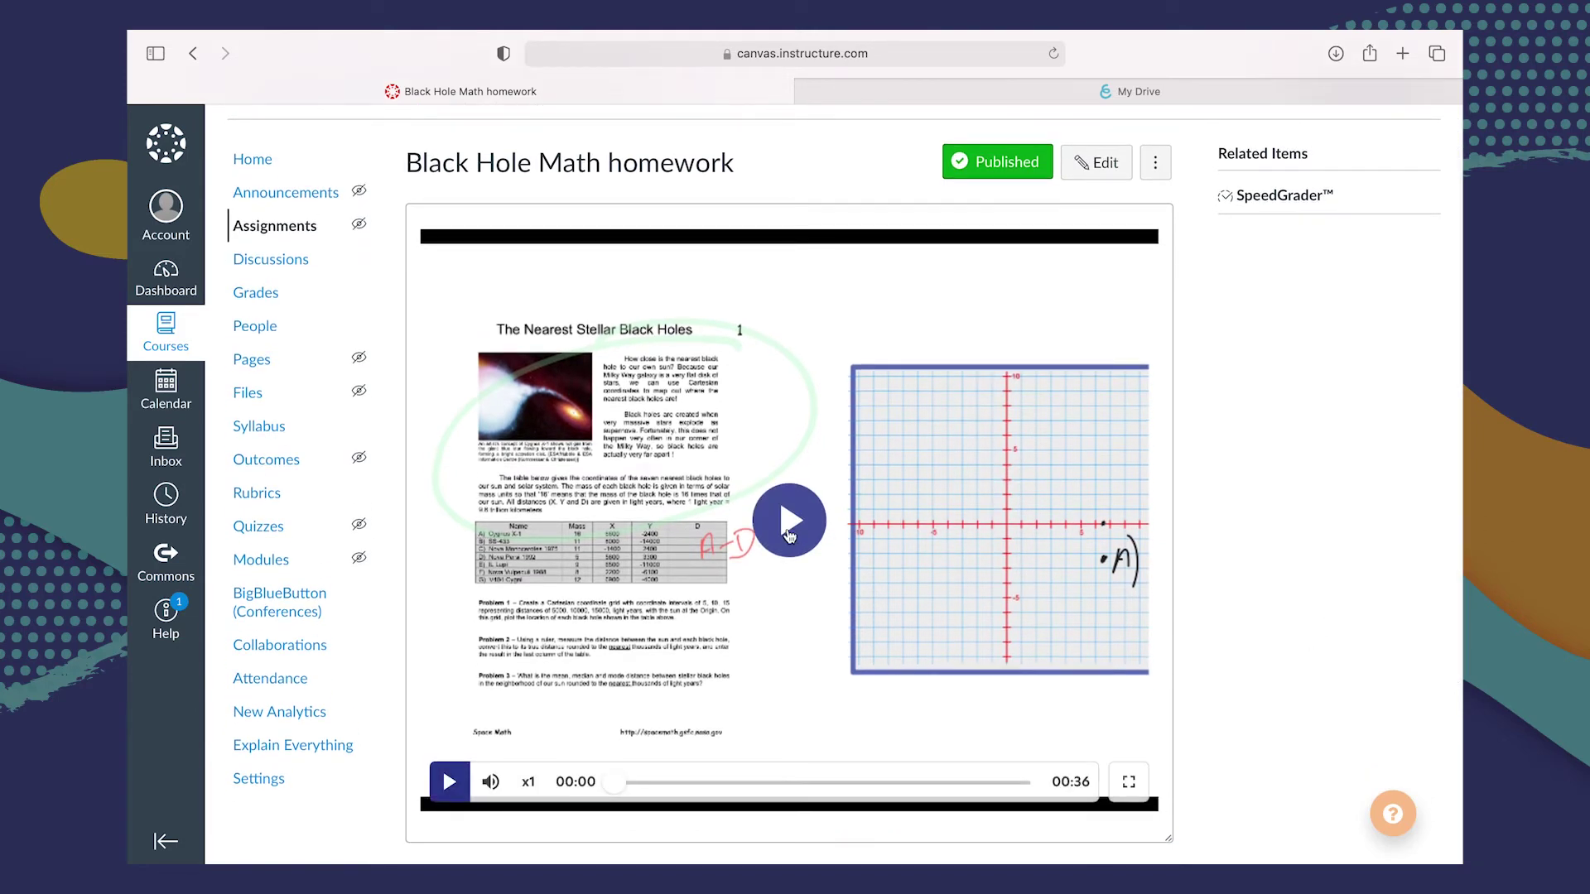
click(789, 520)
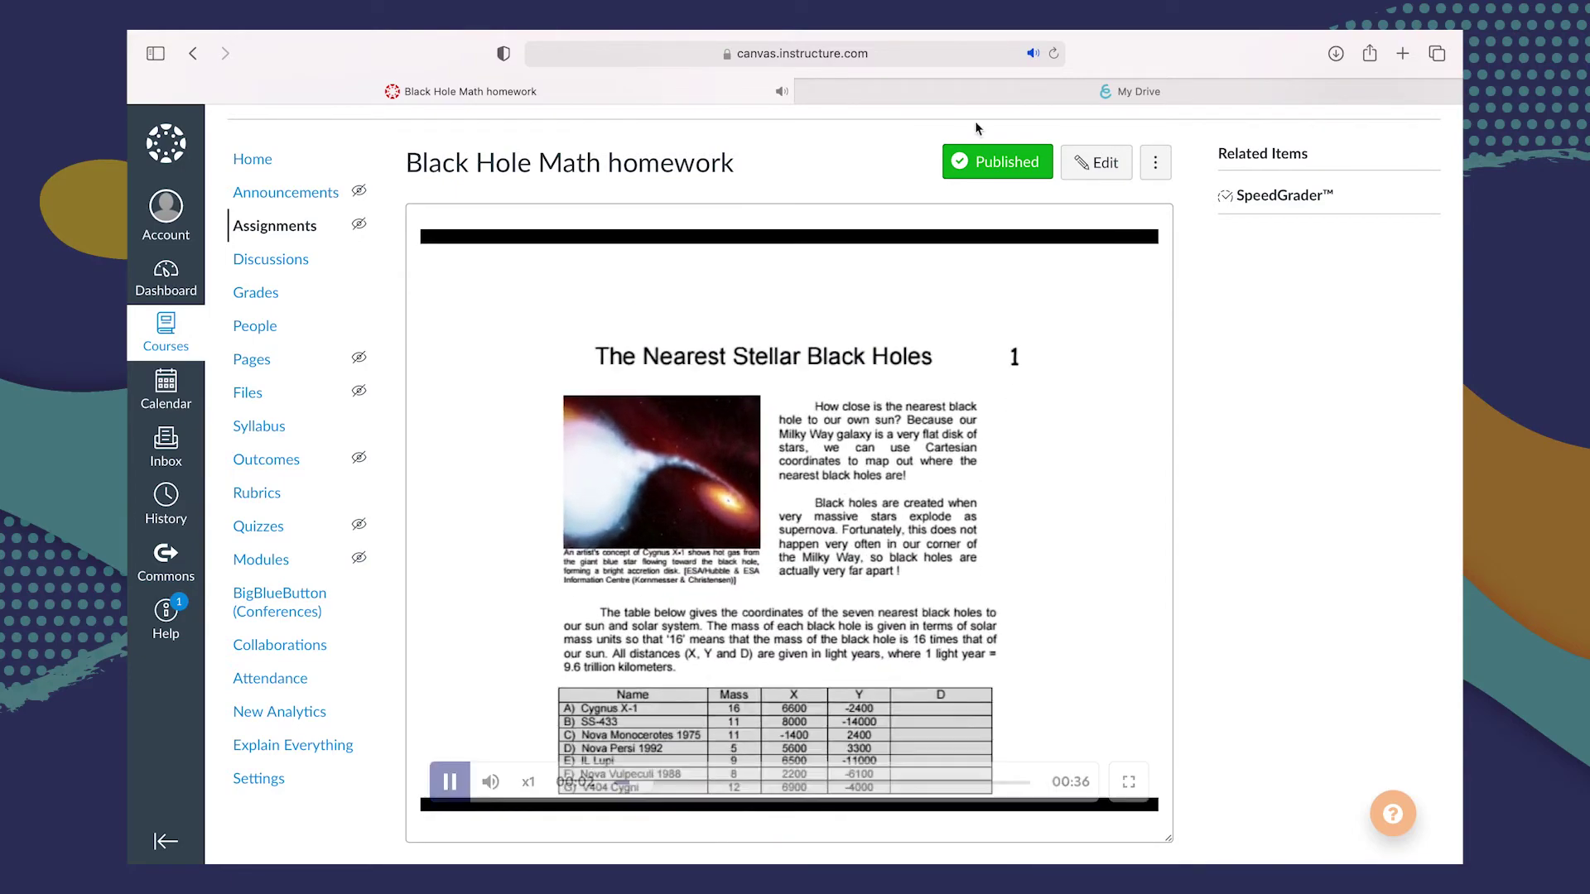
mouse_move(1137, 41)
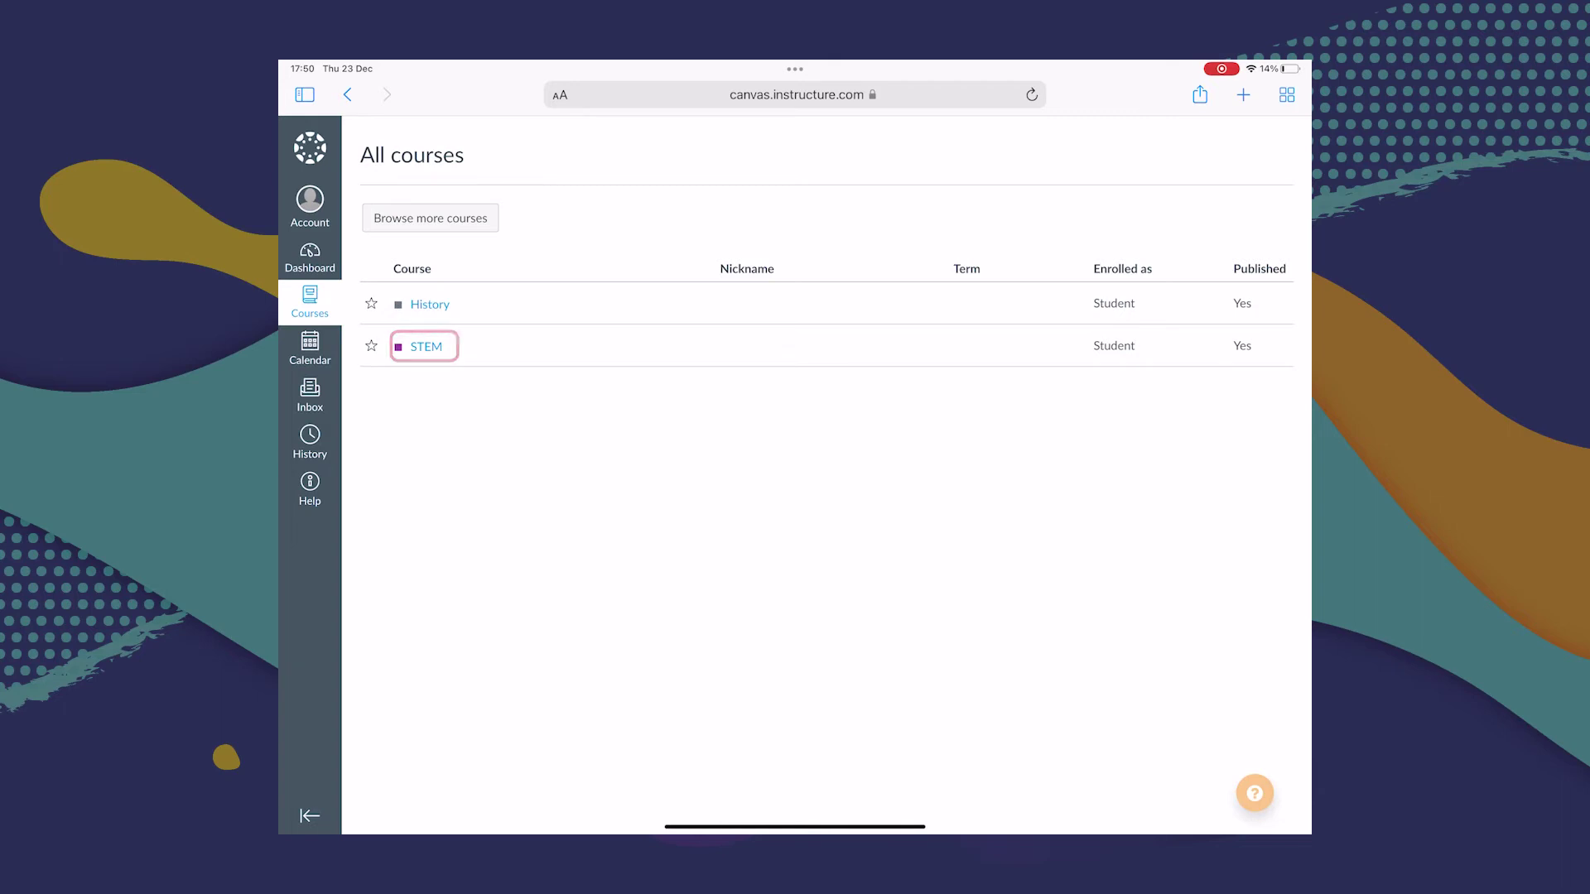
As a student, open the Black Hole math external tool assignment in the STEM course and play its video
click(427, 346)
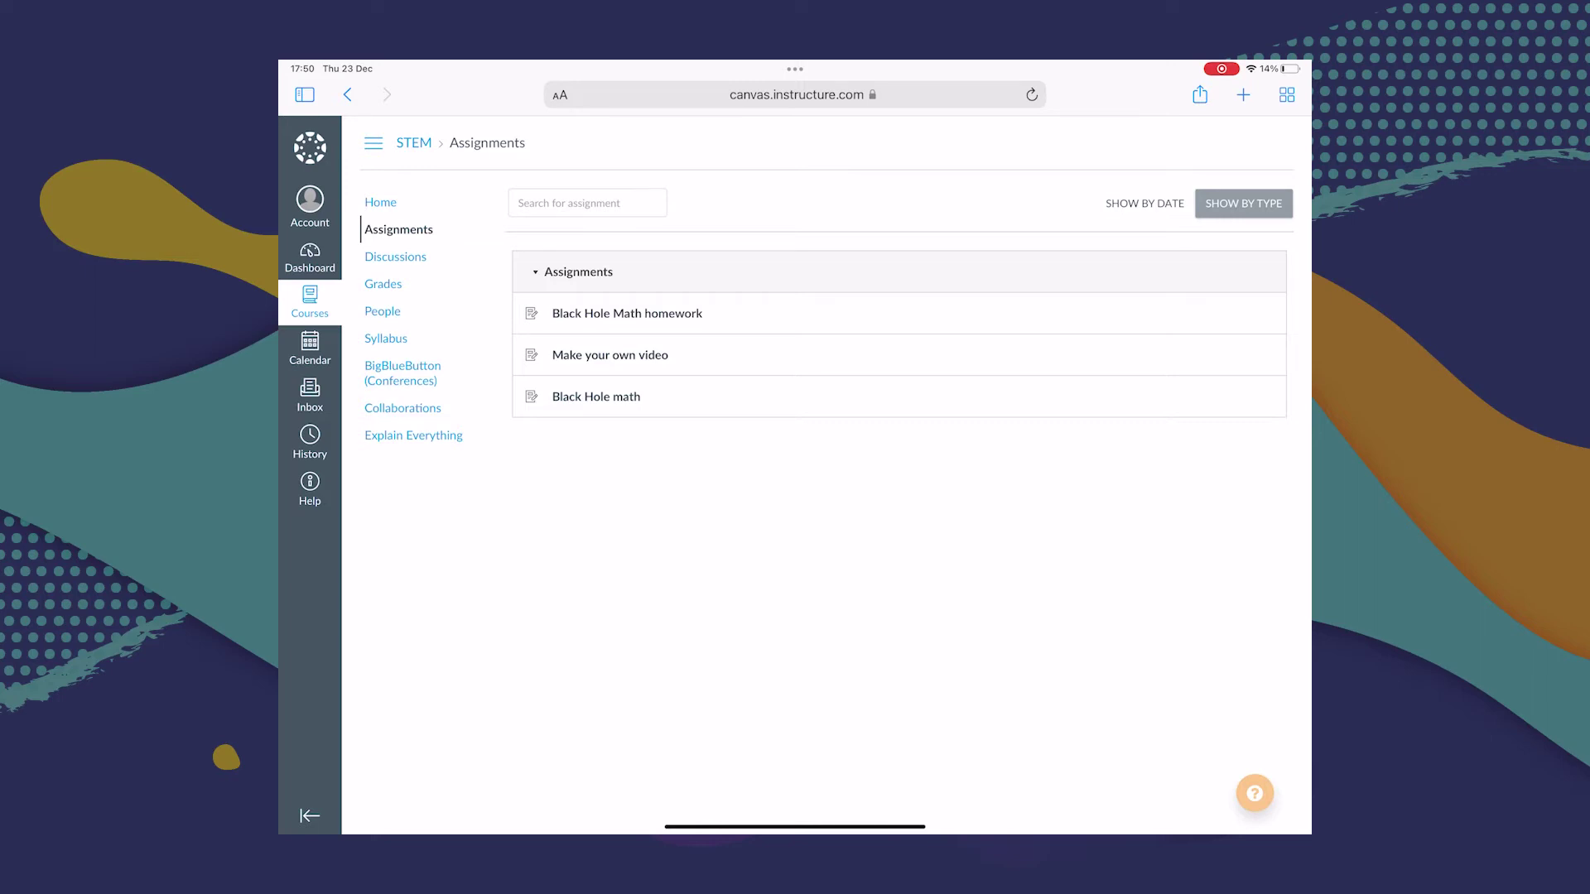
click(596, 396)
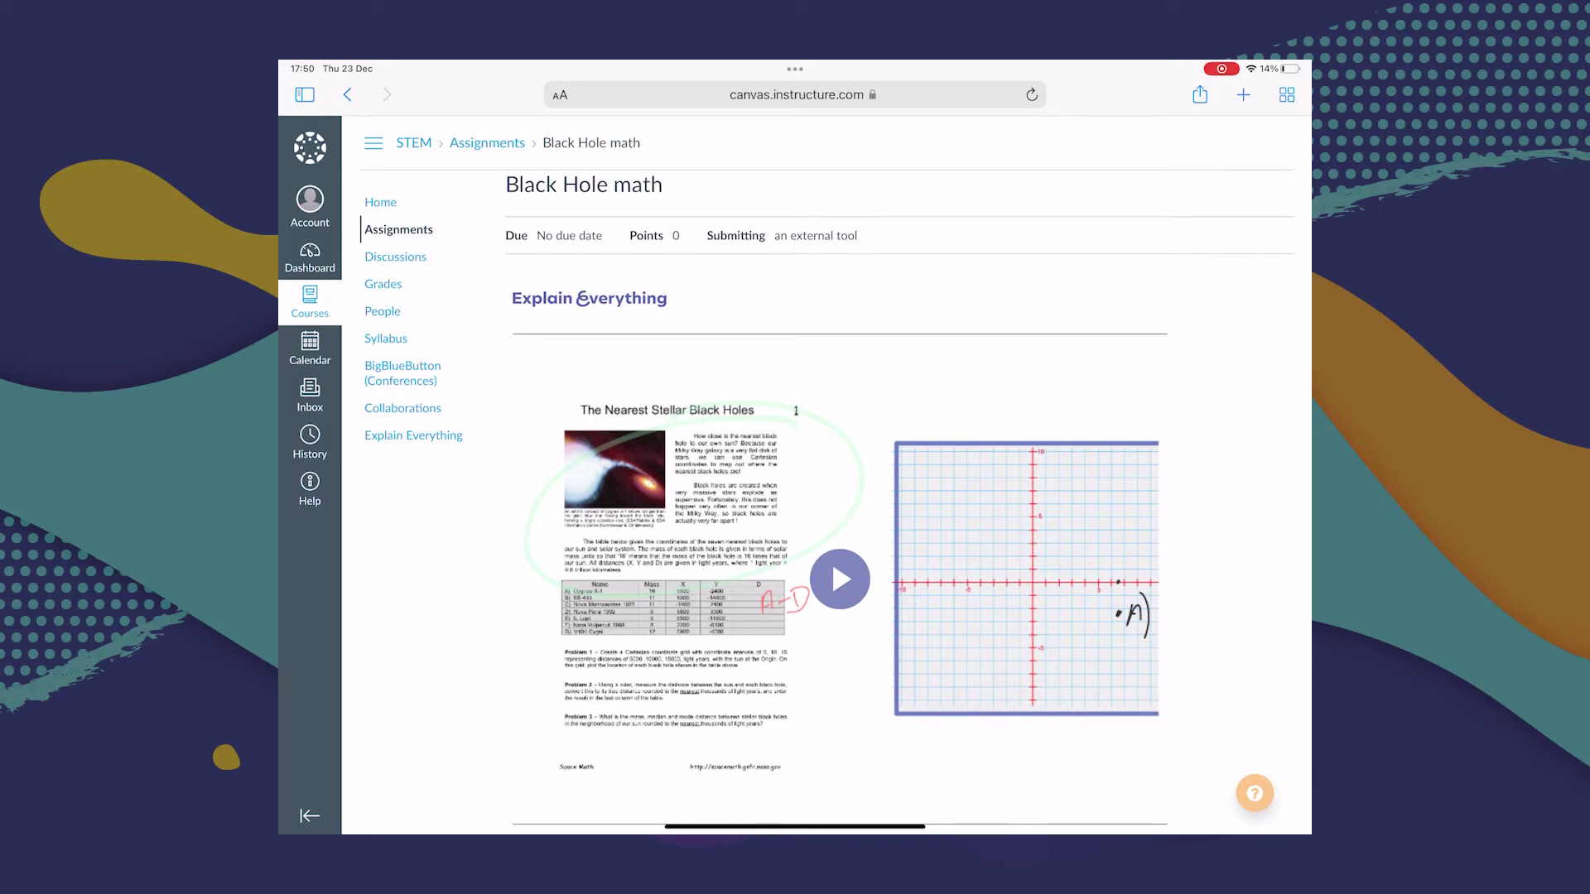
click(840, 579)
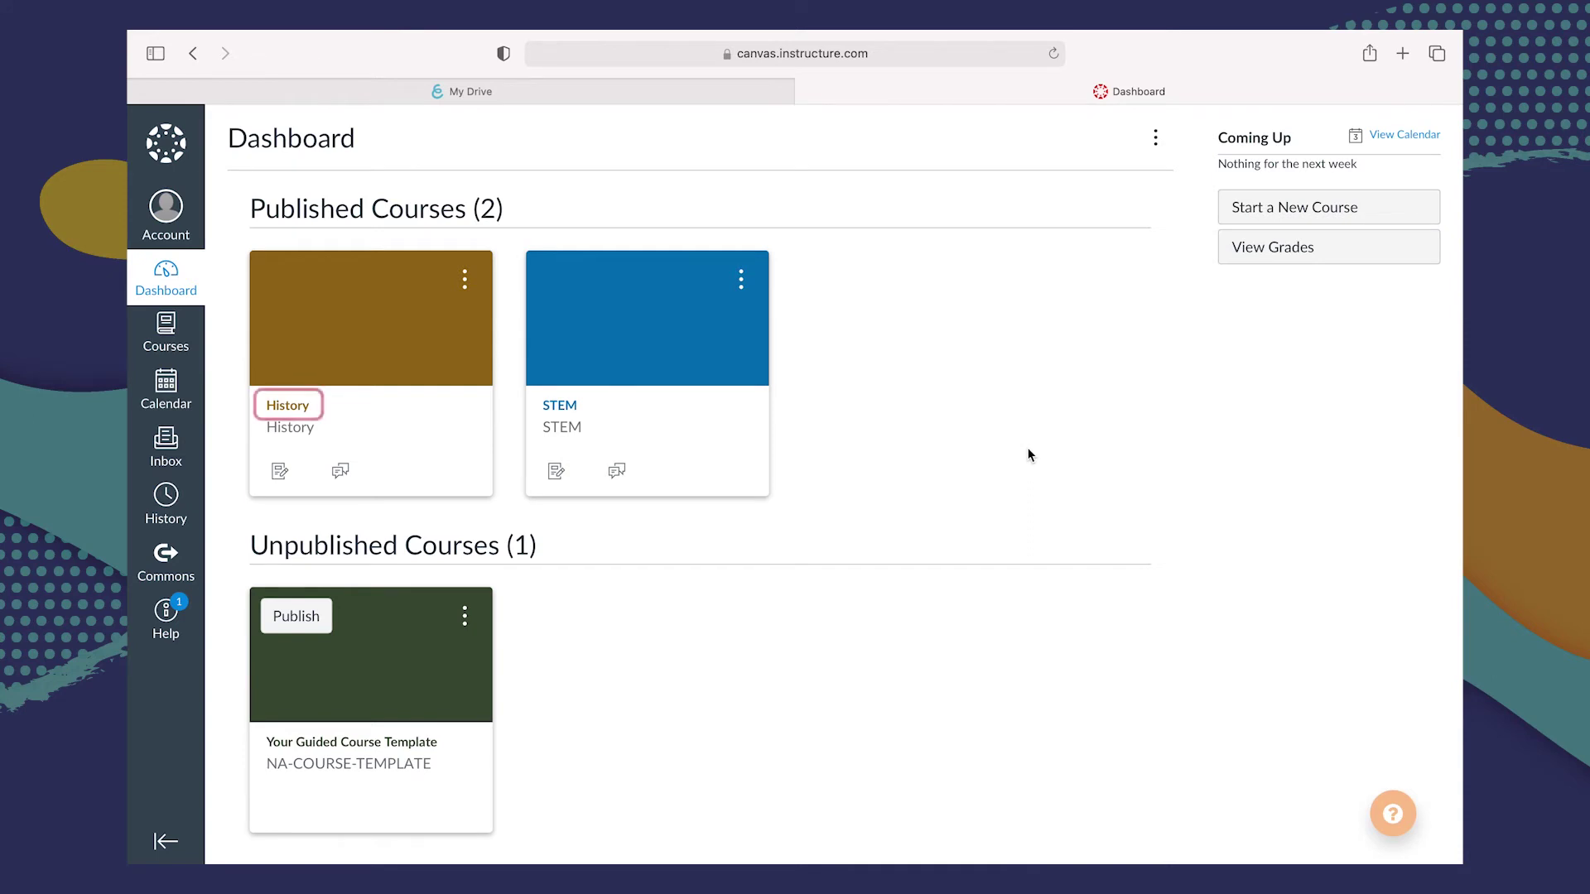
Start a new Explain Everything session with a new project in the History course and open the session's title for editing
click(290, 405)
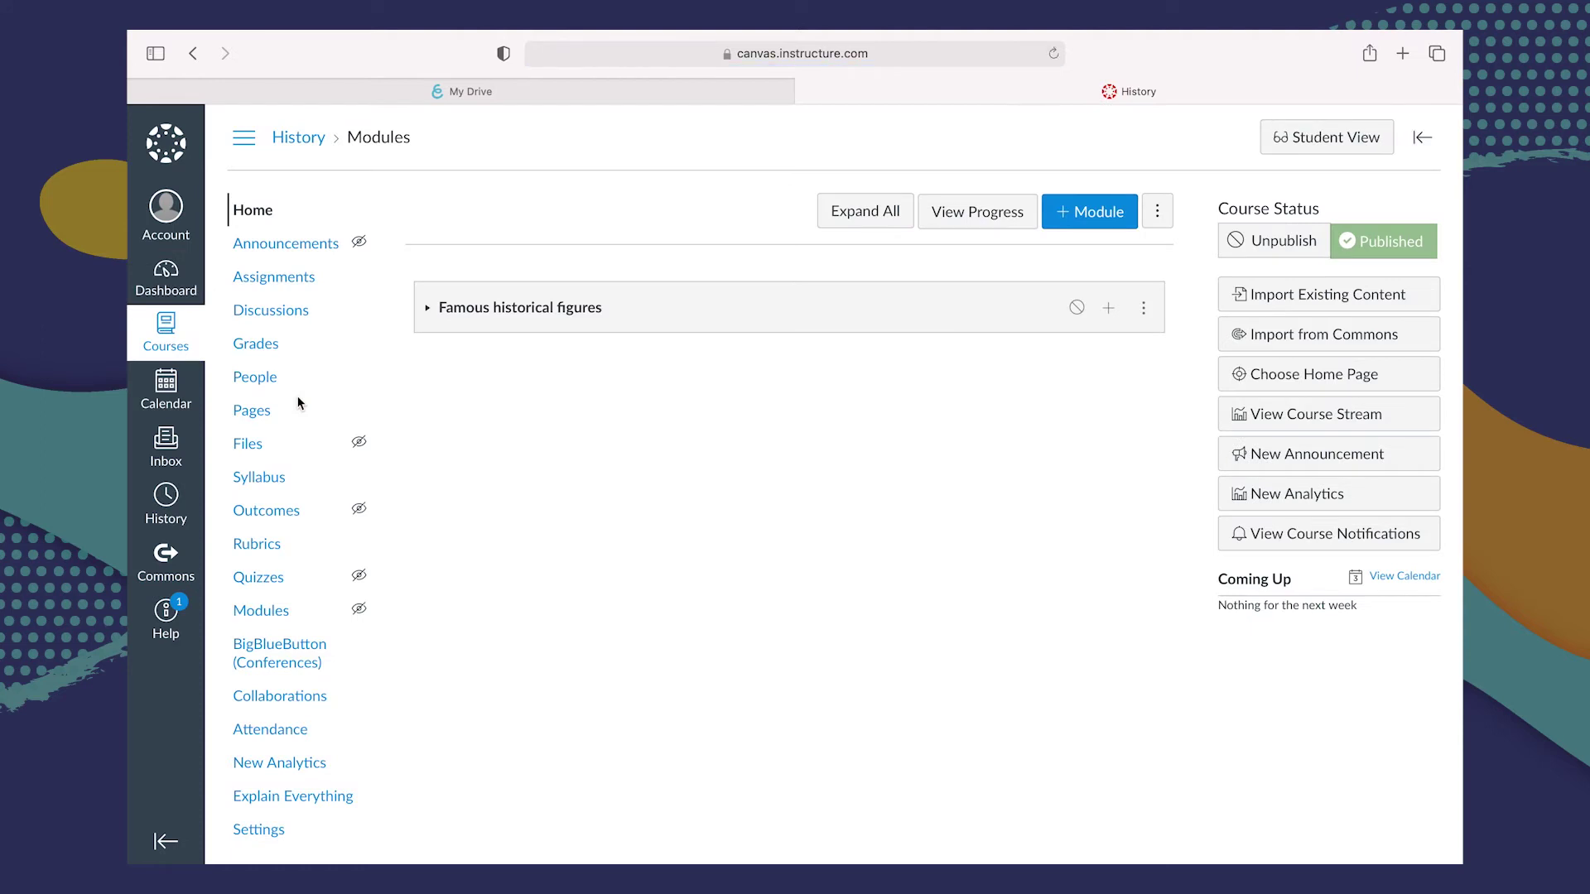
click(290, 797)
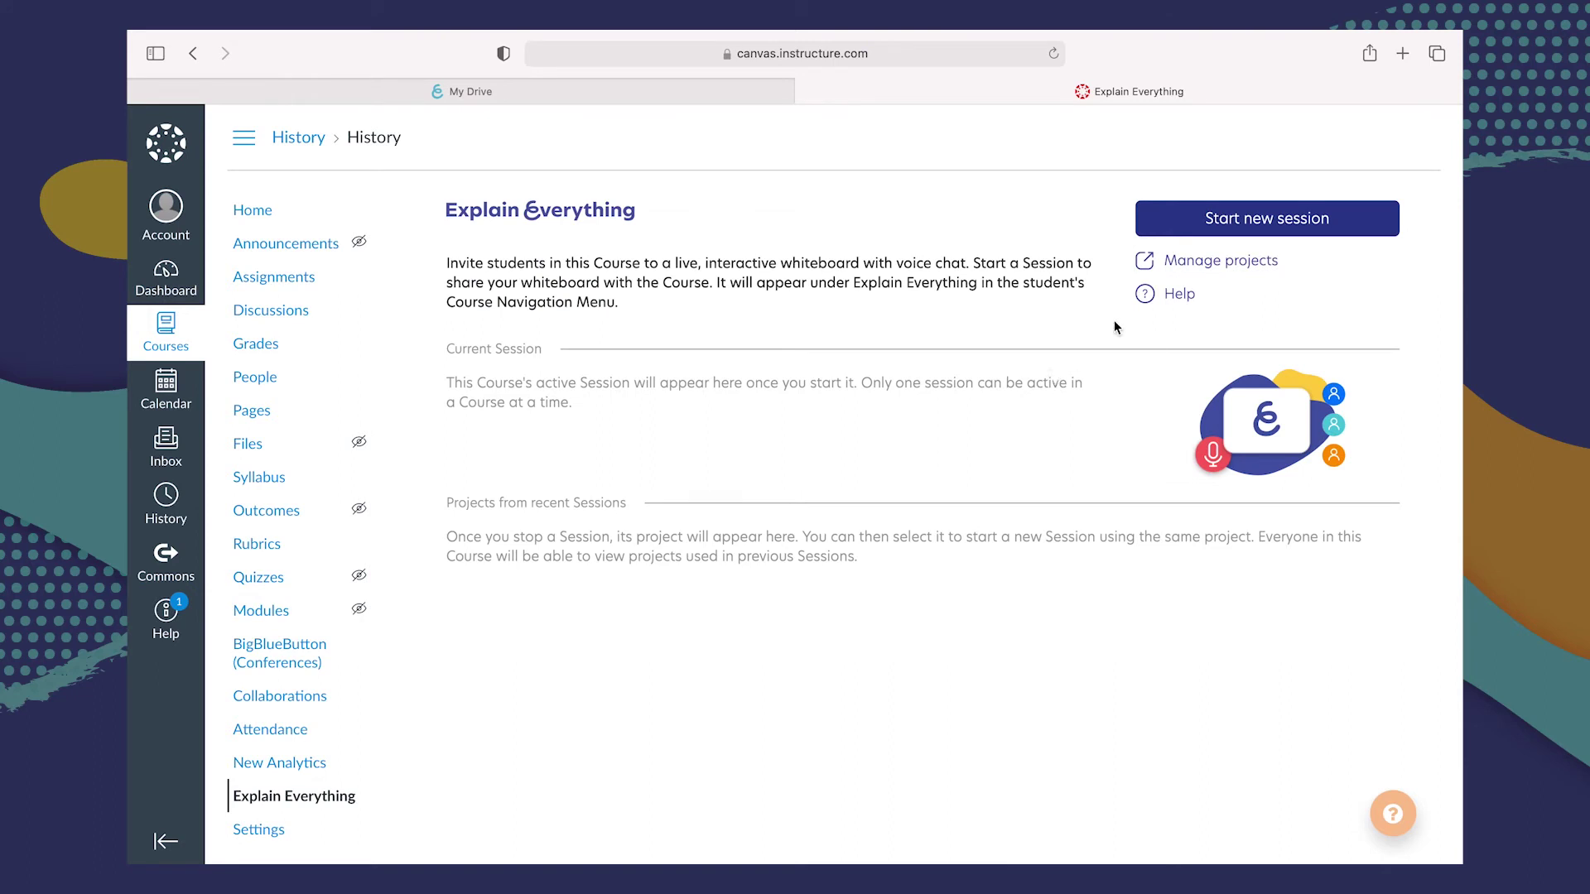
click(1277, 231)
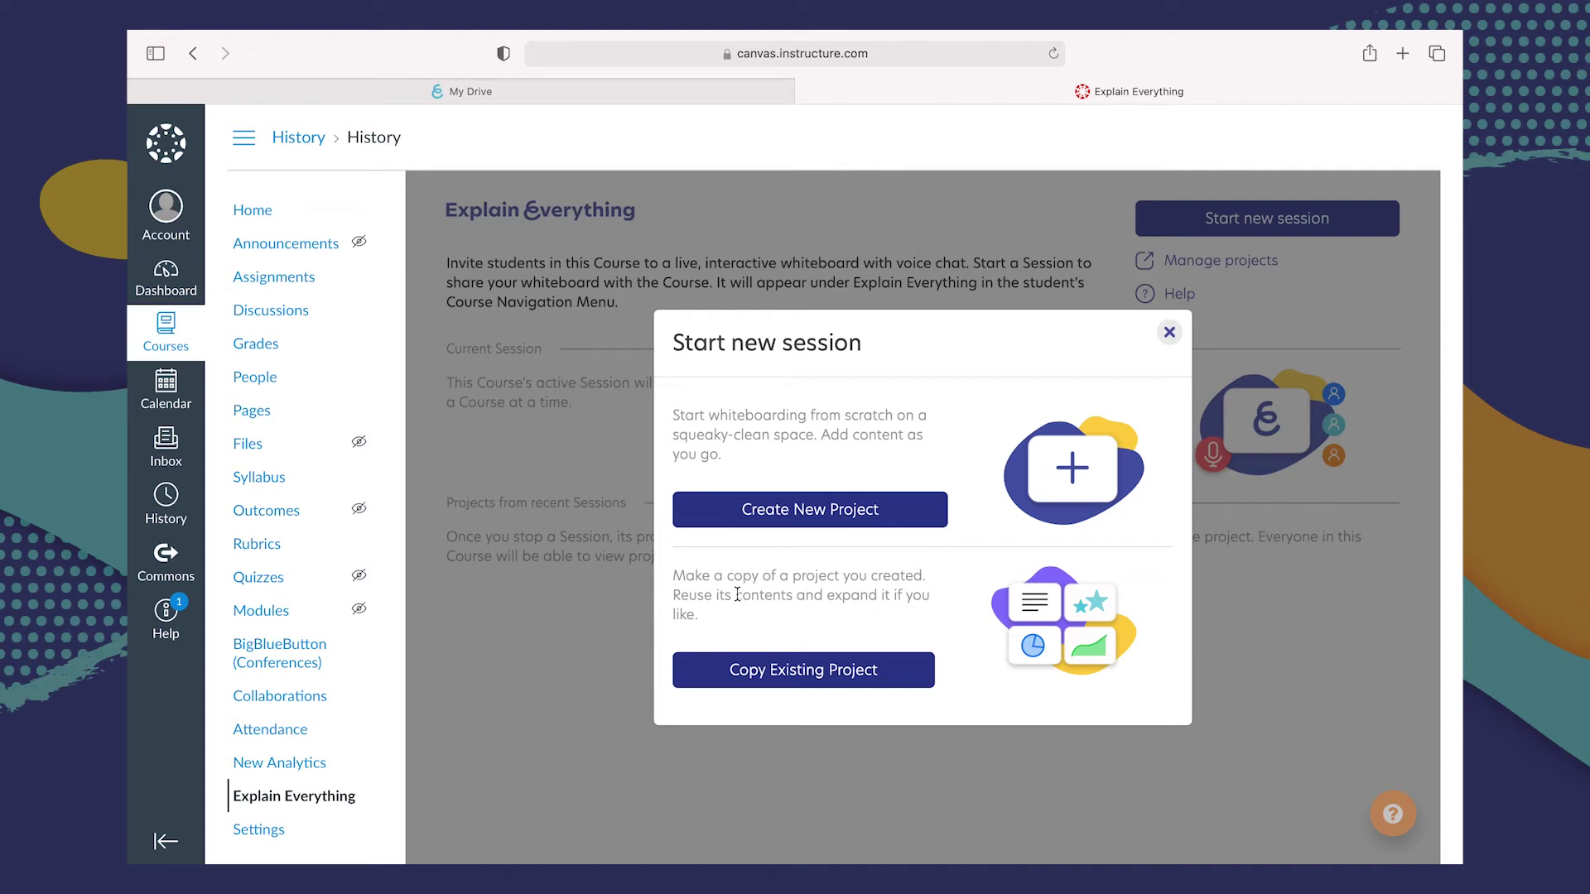
click(838, 511)
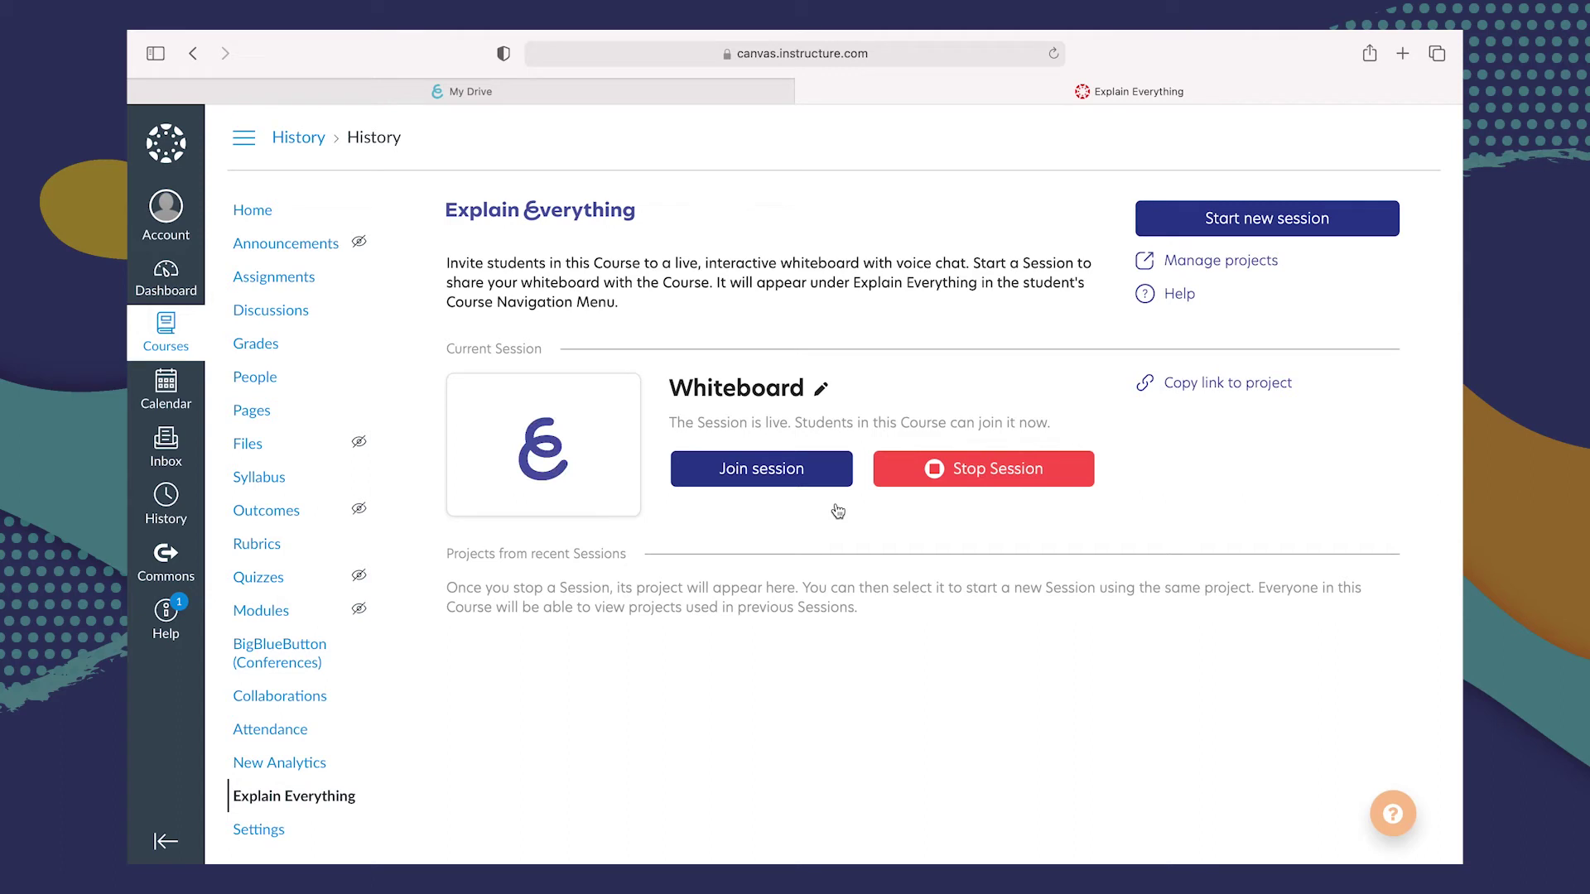
click(824, 395)
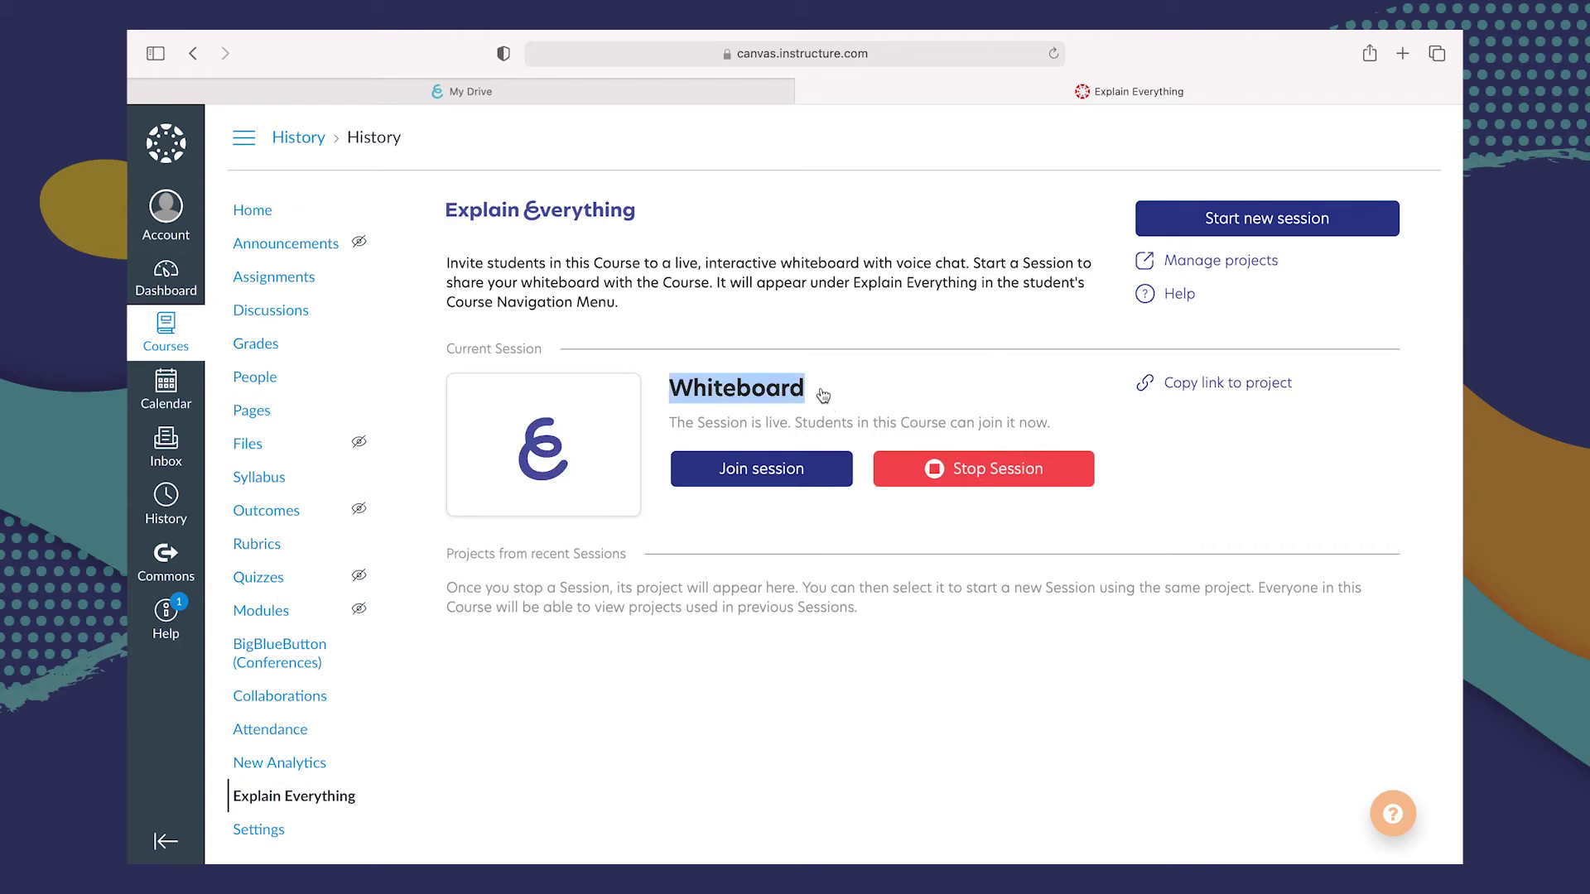
click(859, 515)
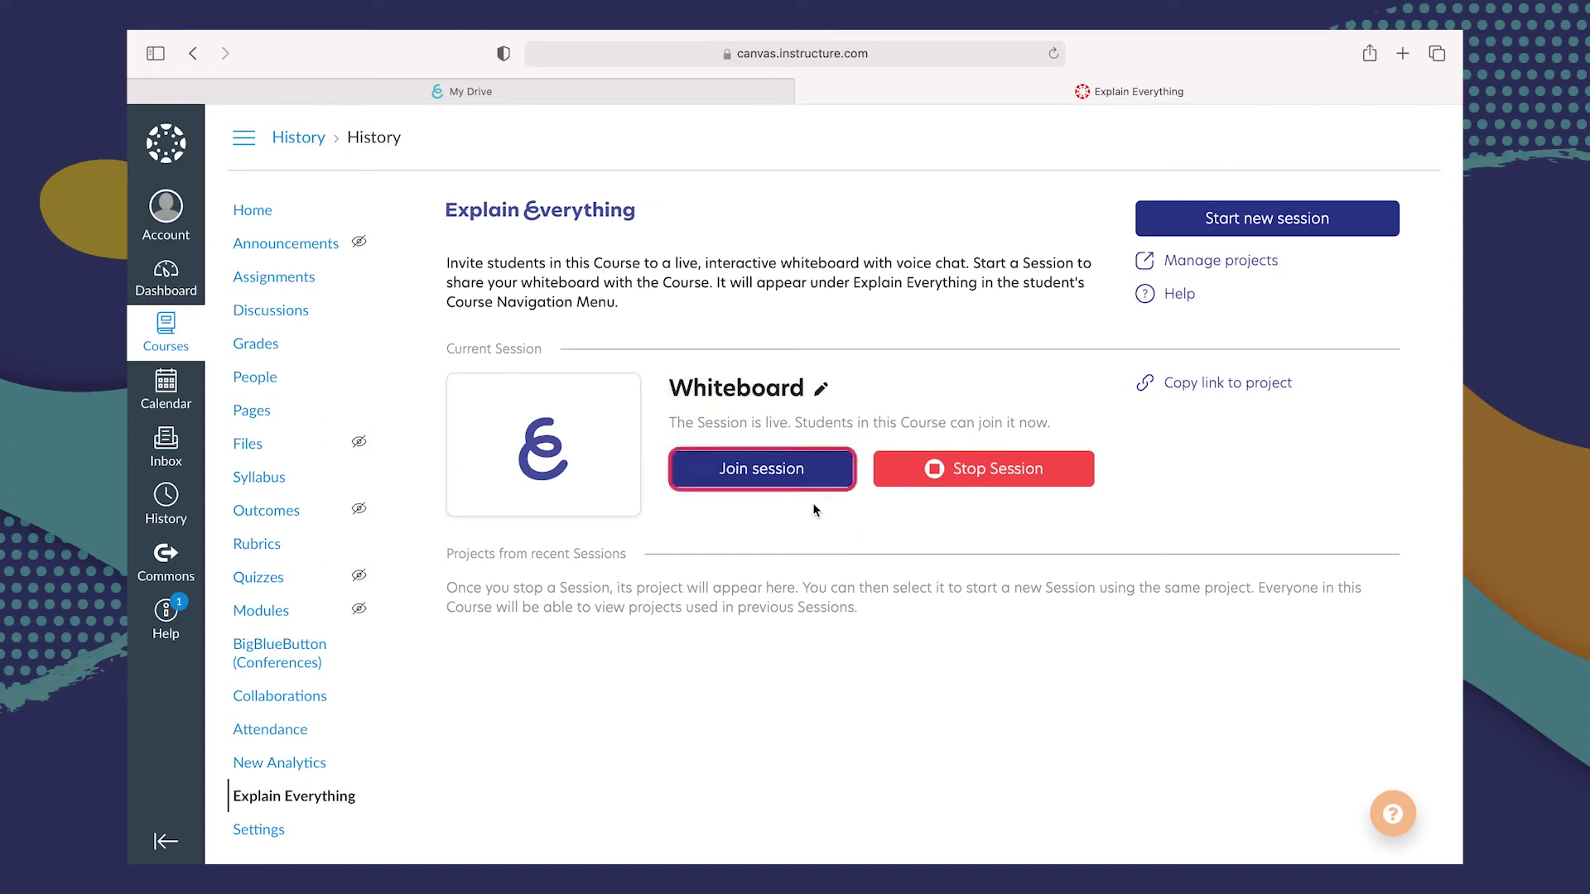
Join the live Whiteboard session, allow microphone access for the site, and enter with the microphone muted
click(745, 470)
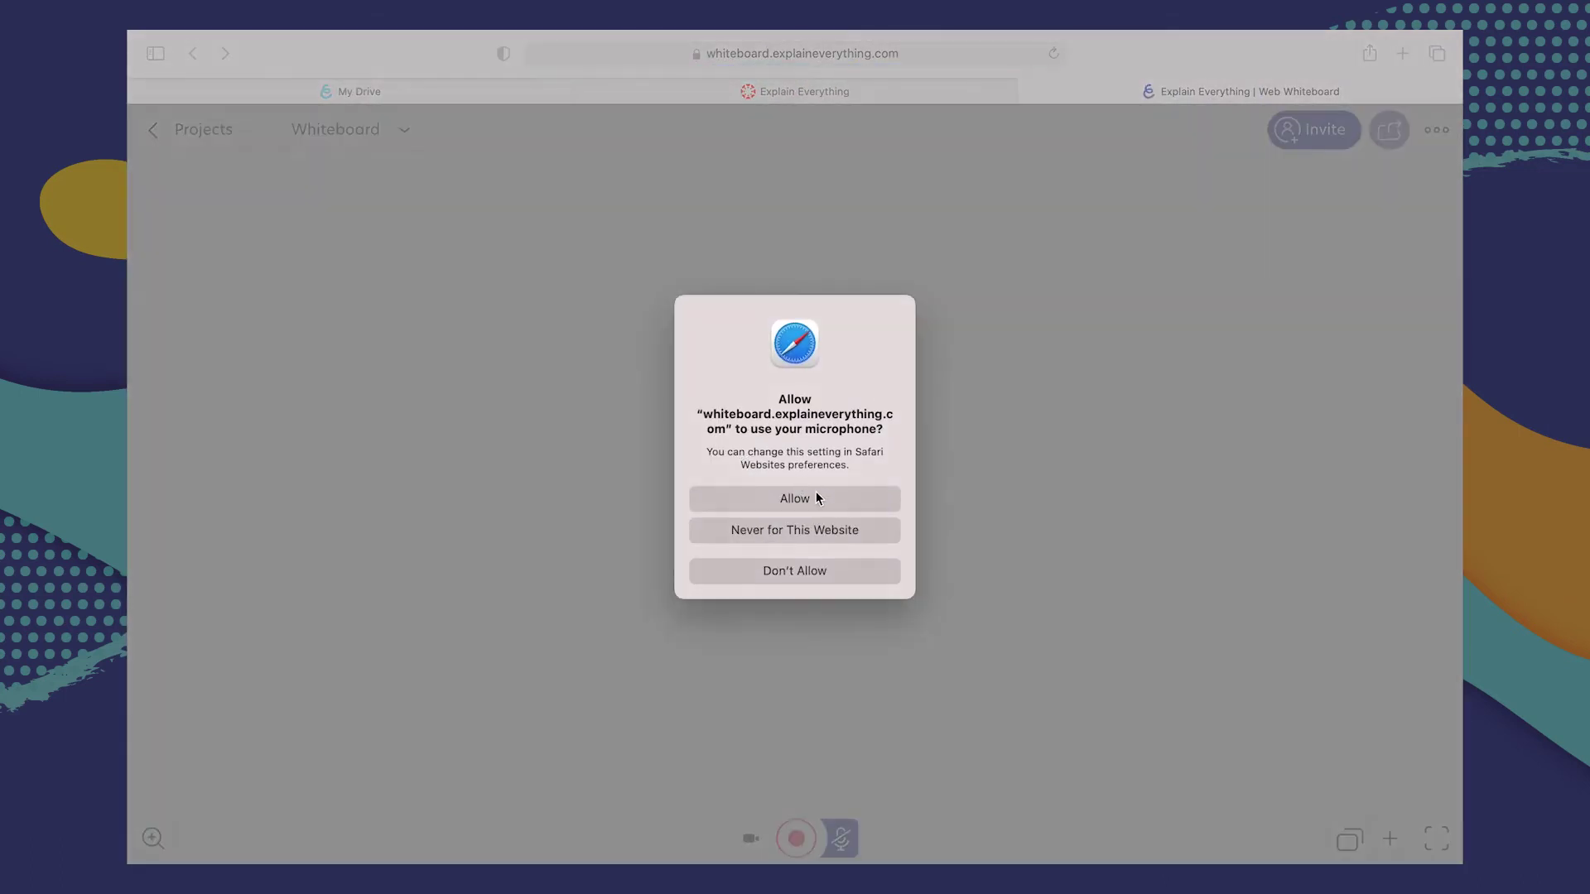
click(816, 494)
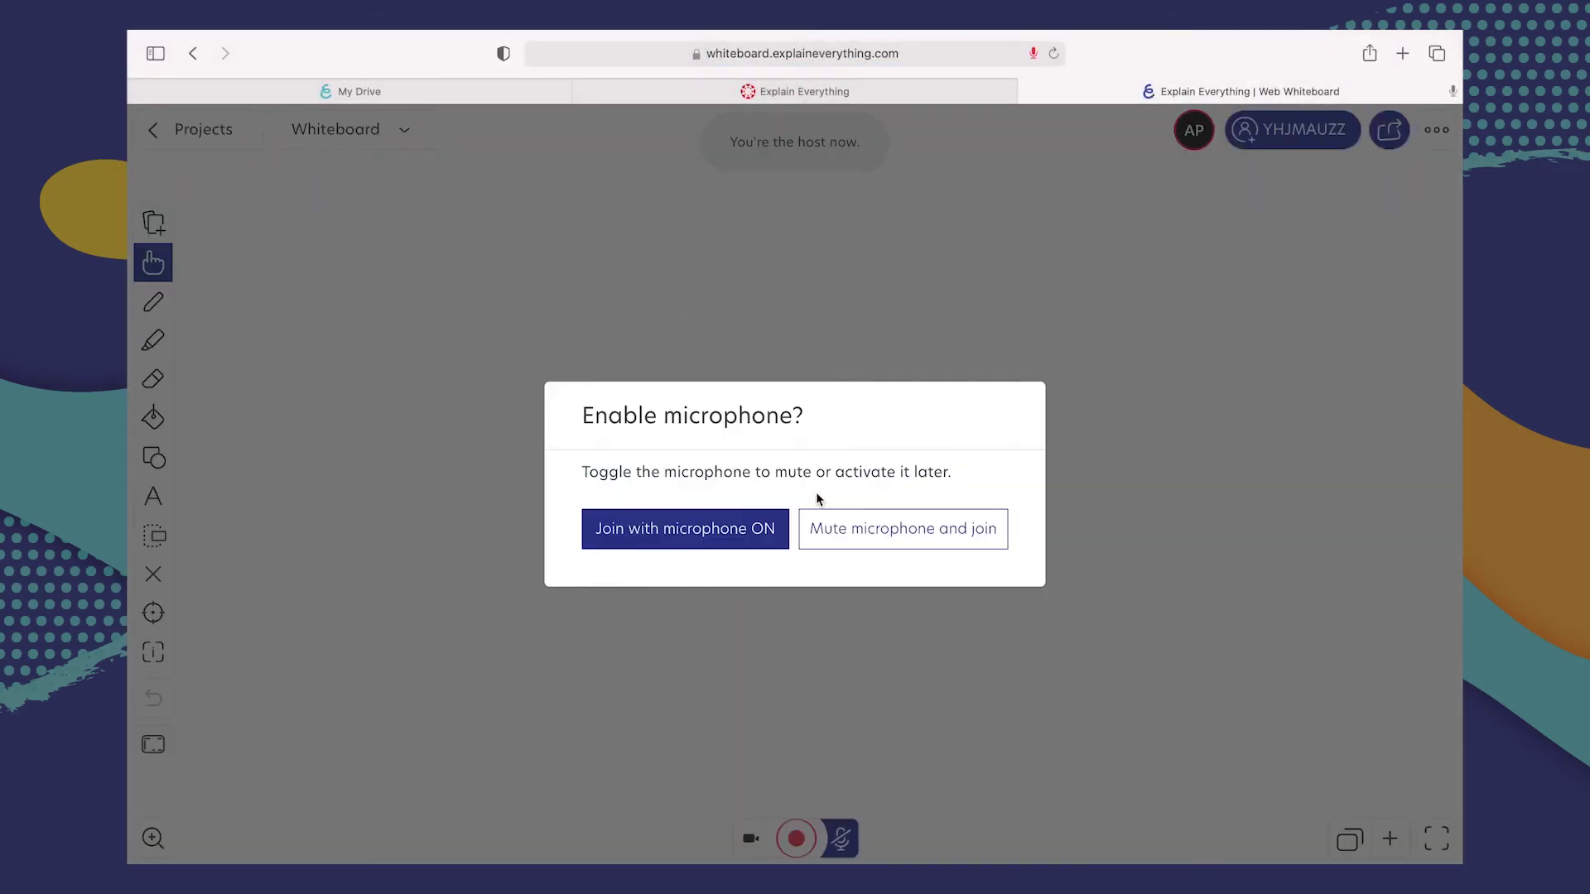
click(895, 528)
Return to the History course's Explain Everything page in Canvas and stop the current Whiteboard session
click(1028, 92)
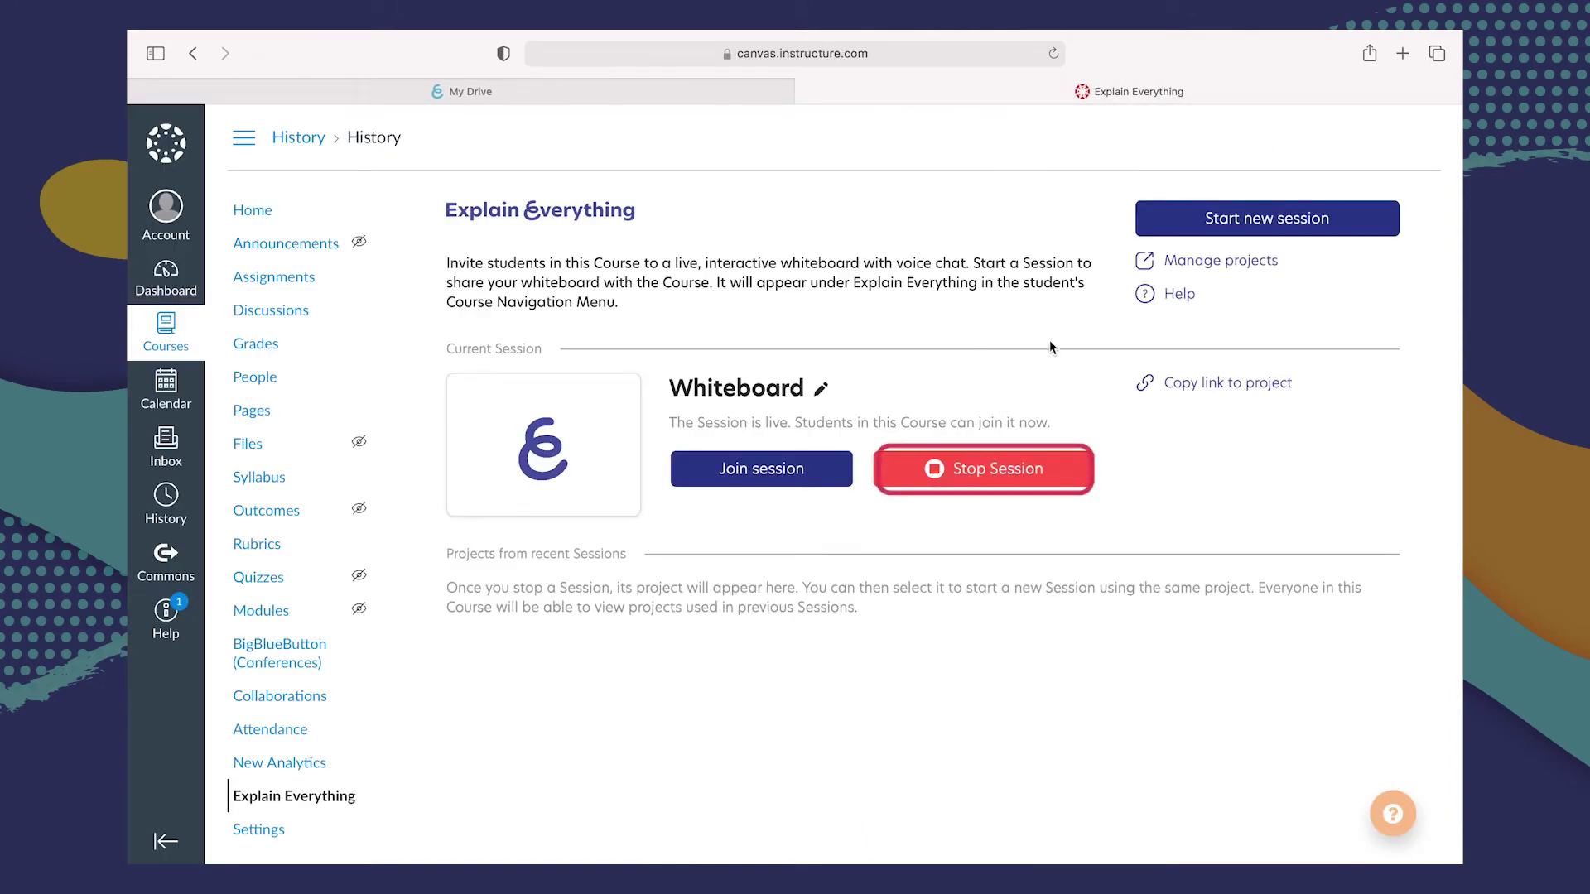
click(980, 477)
click(1037, 575)
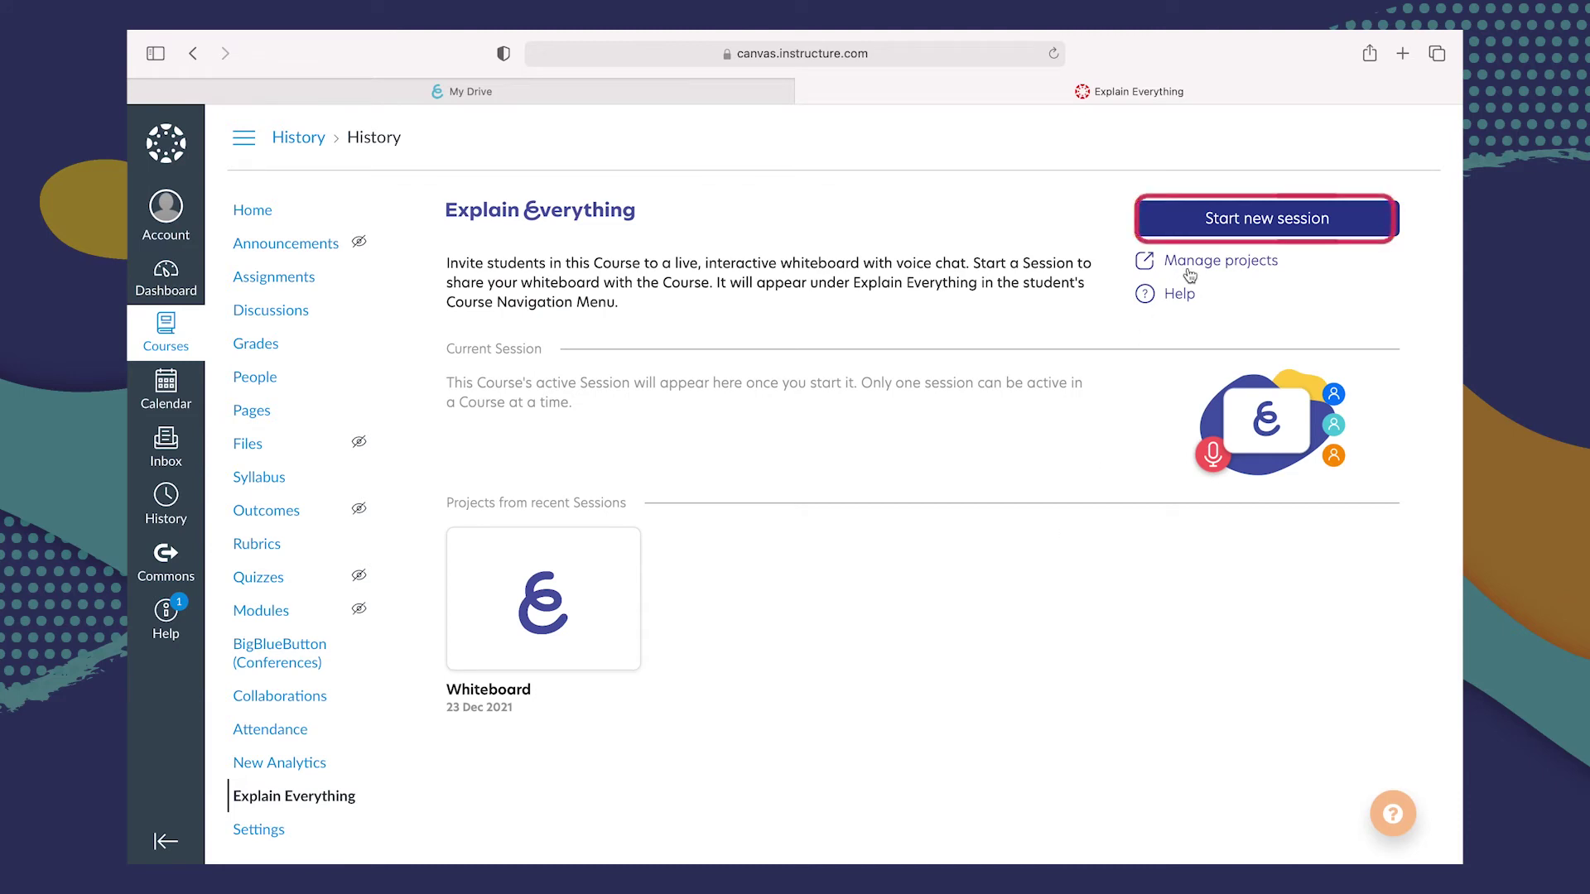
Start a new session from a copy of the existing "da Vinci mind map" project dated 23 Dec 2021, searching for "da vinci"
click(1249, 219)
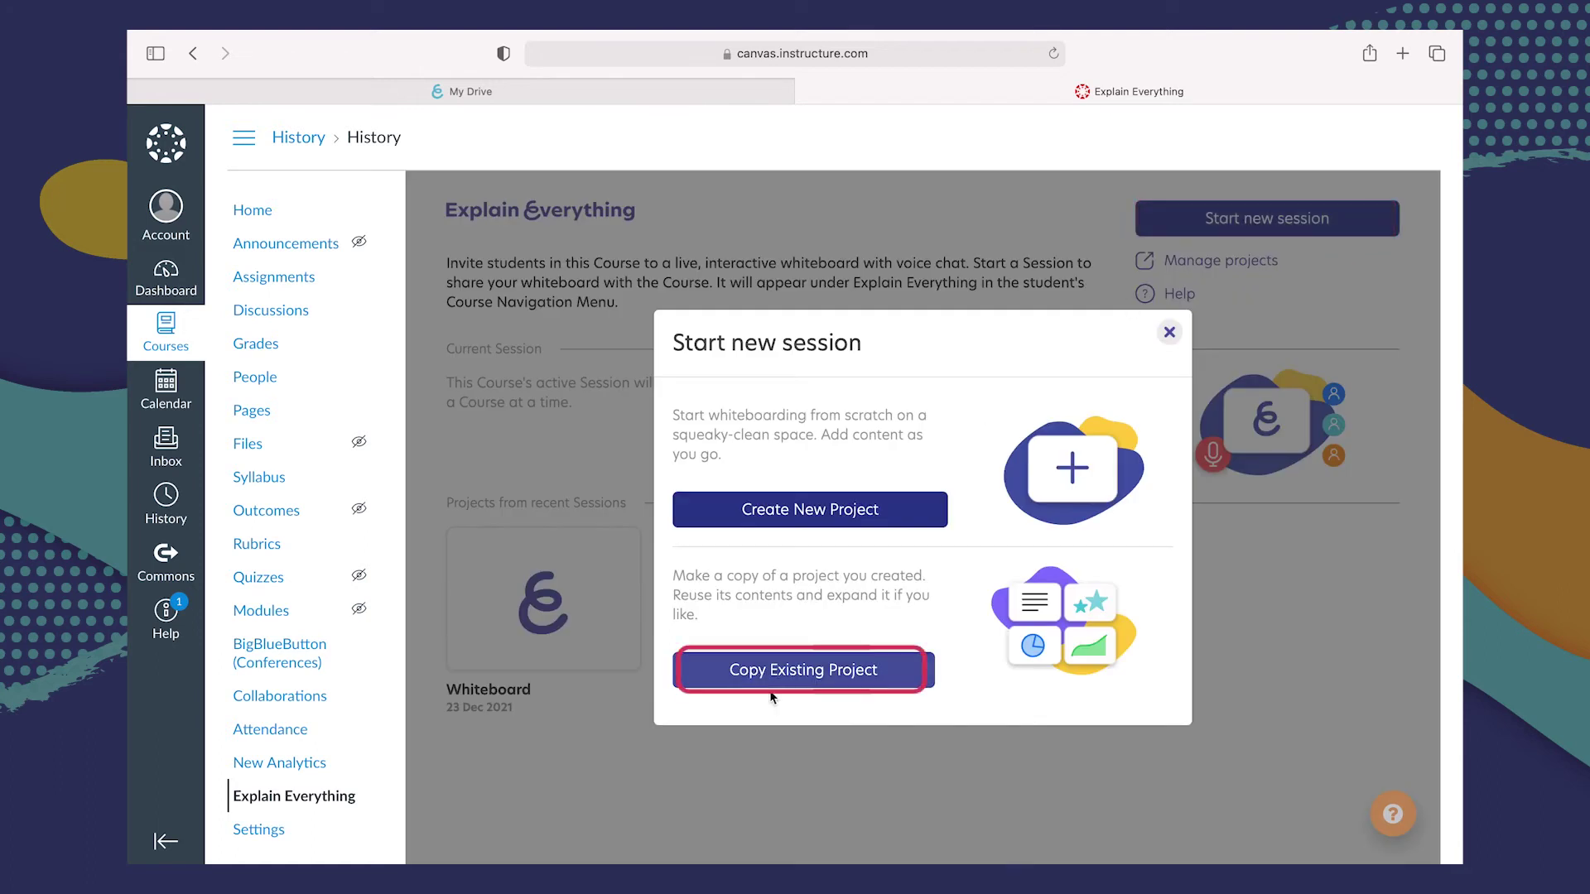
click(796, 672)
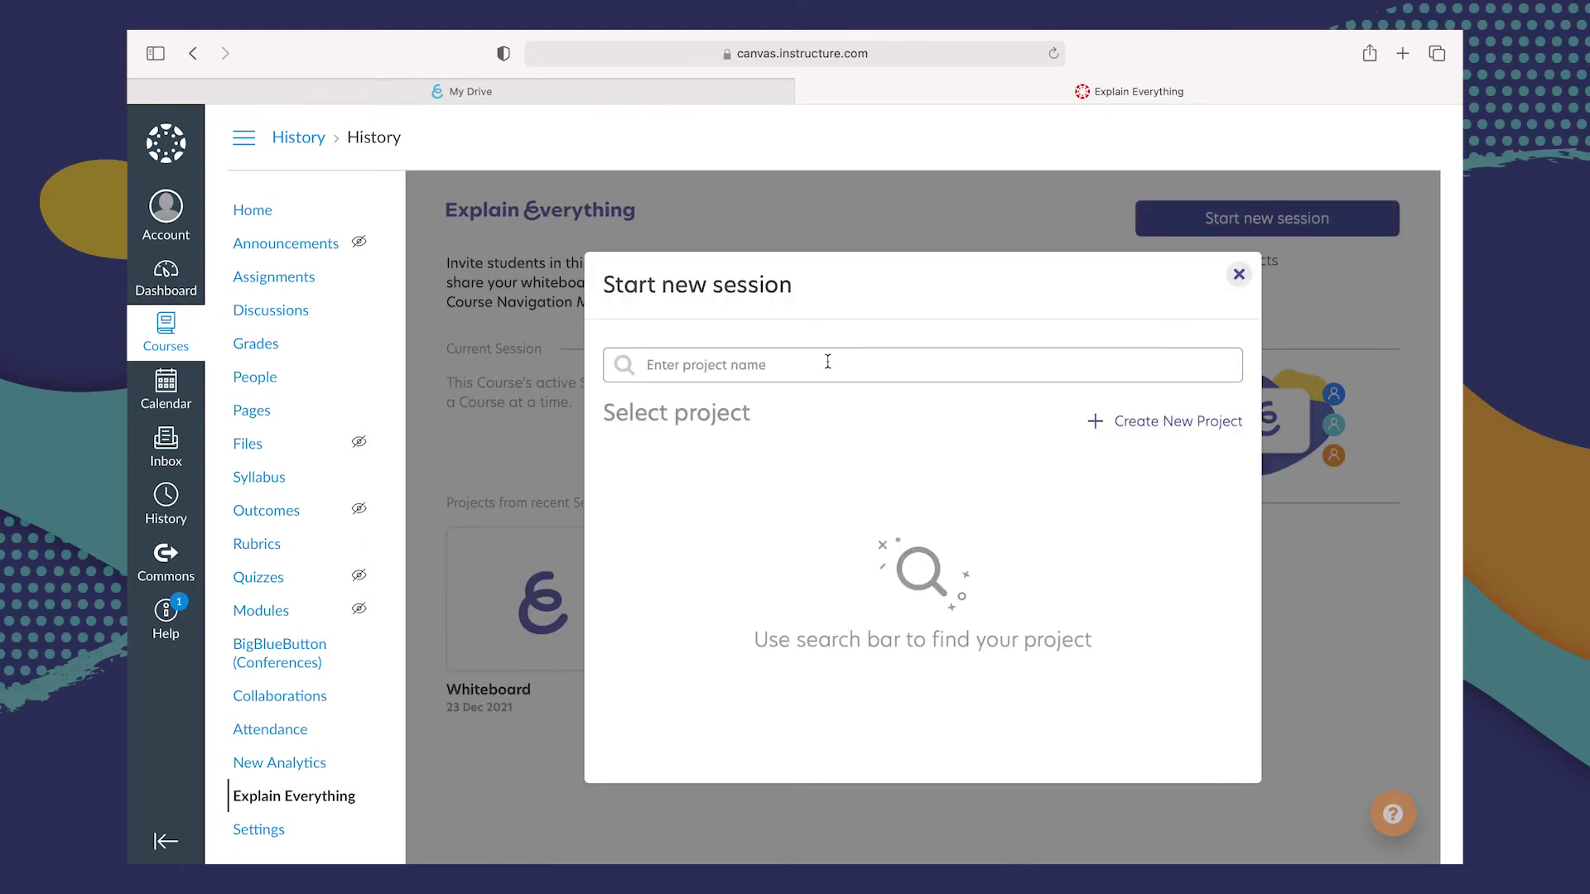
text(da vinci)
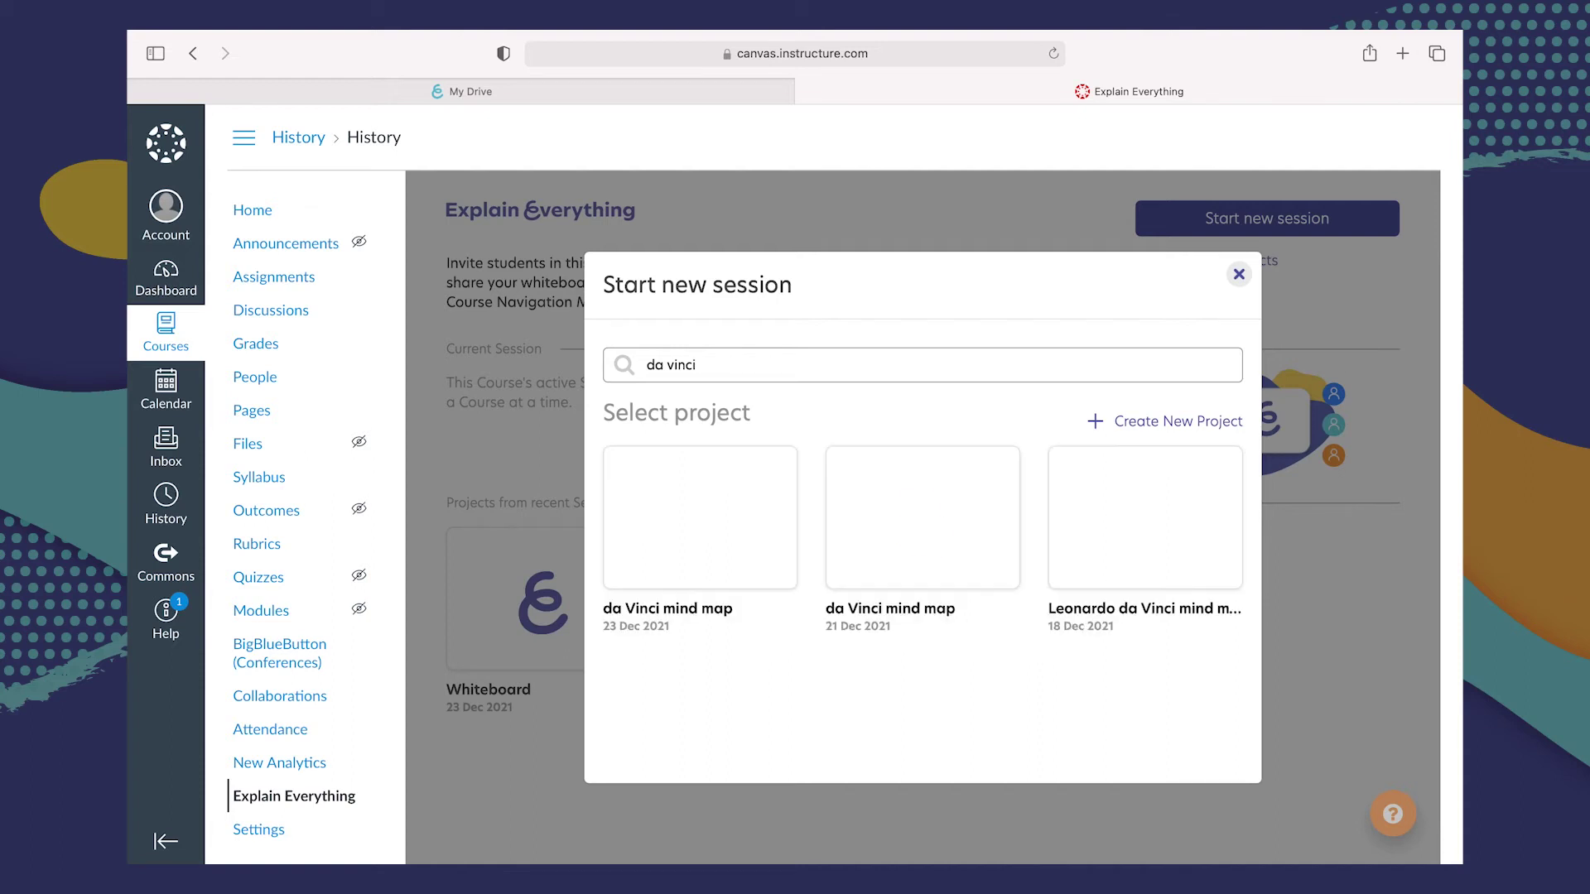
mouse_move(697, 540)
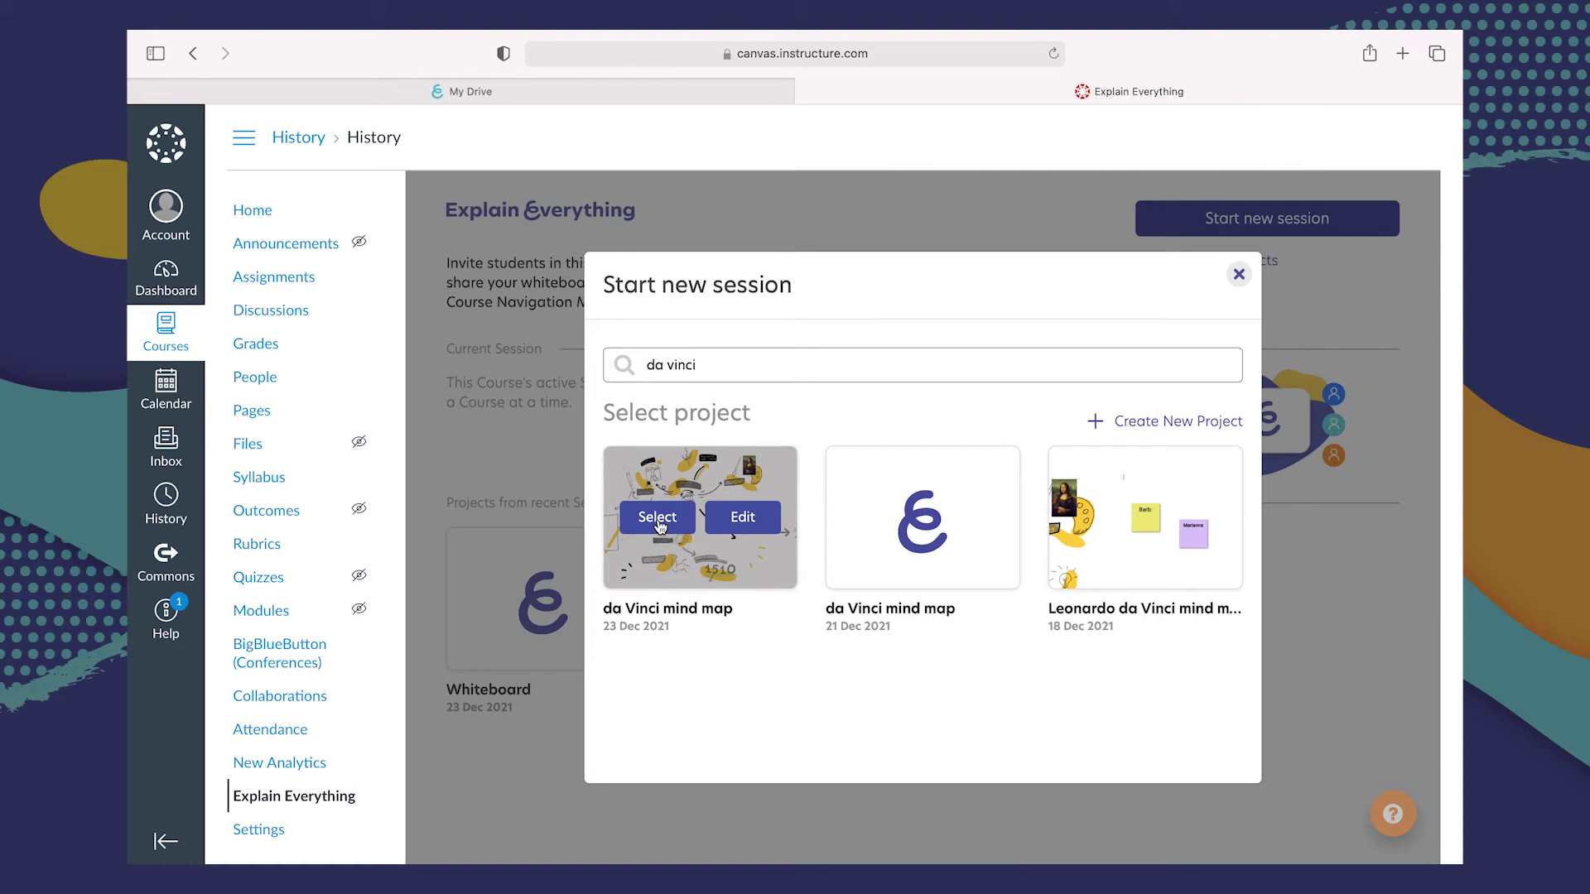
click(658, 518)
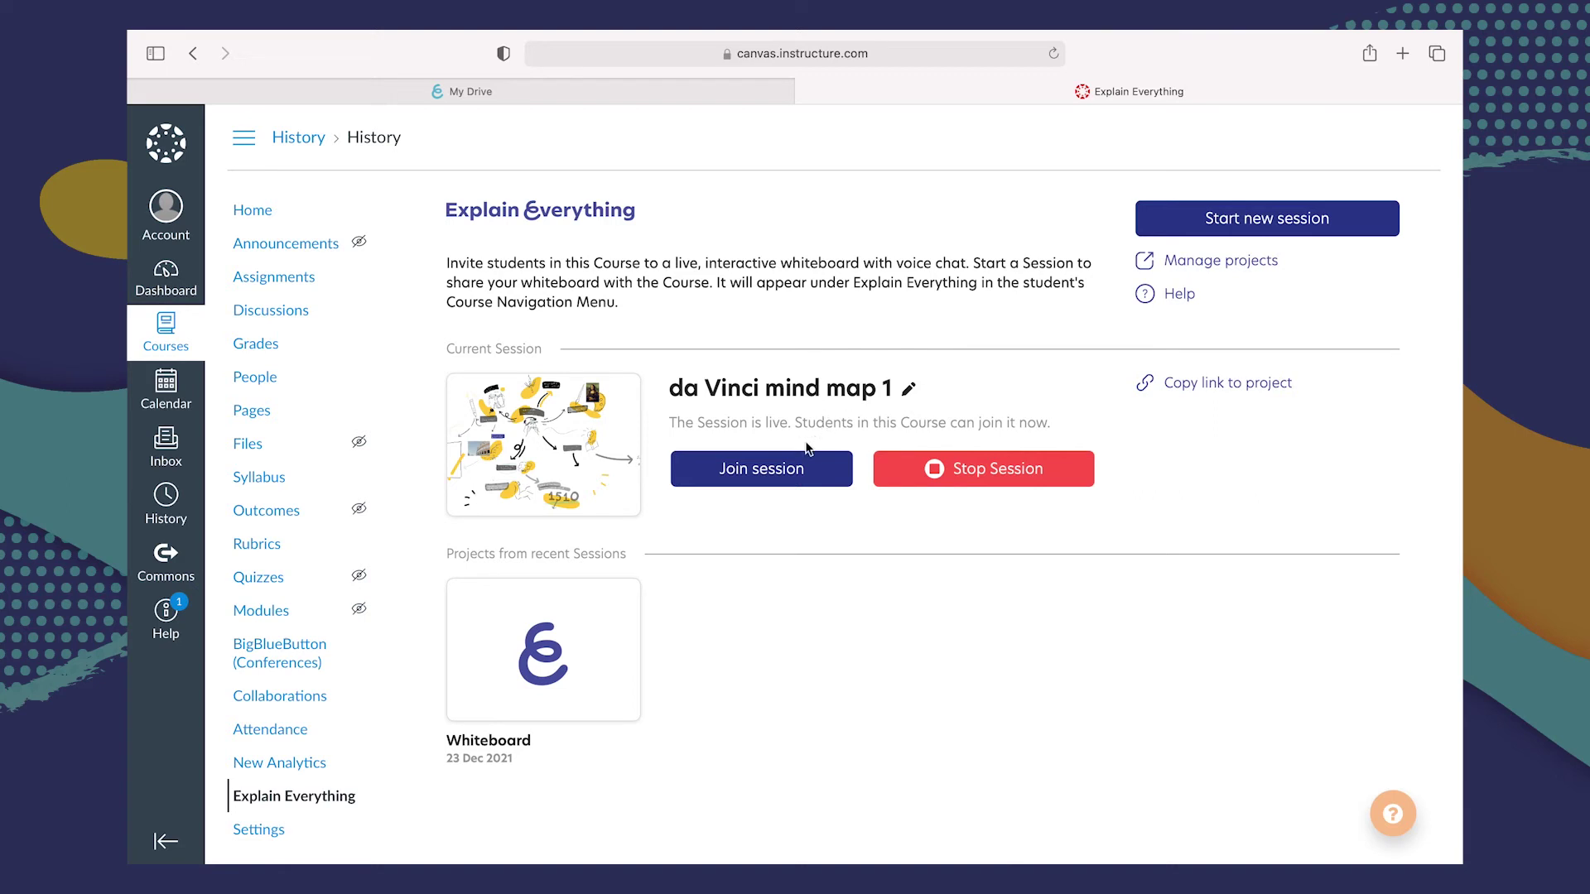
Join the da Vinci mind map 1 session, allowing microphone access and entering with the microphone muted
click(765, 474)
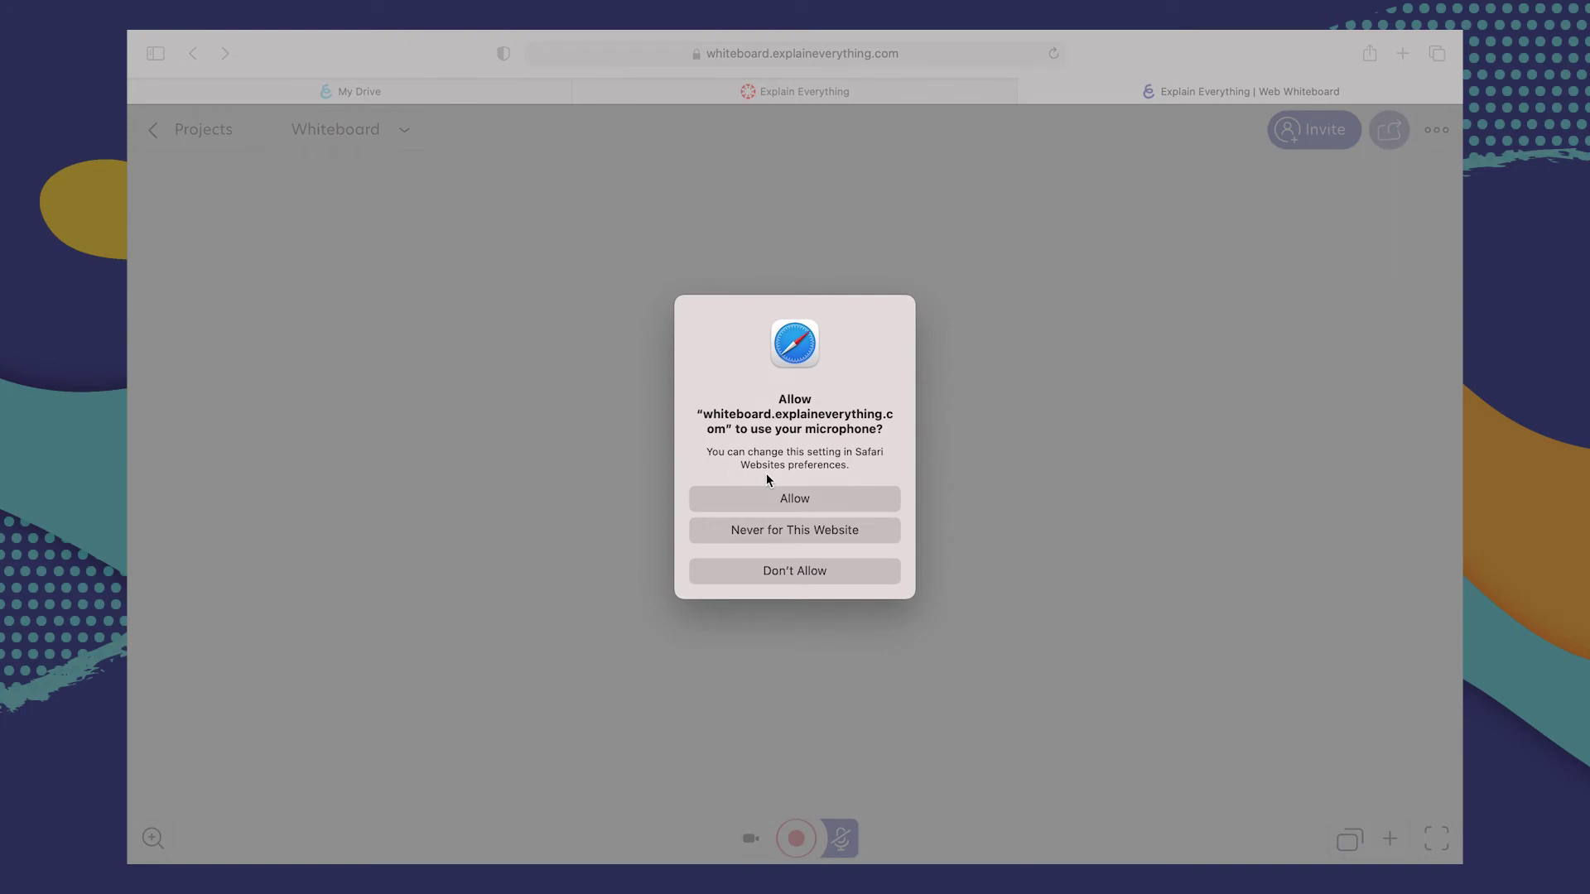
click(780, 498)
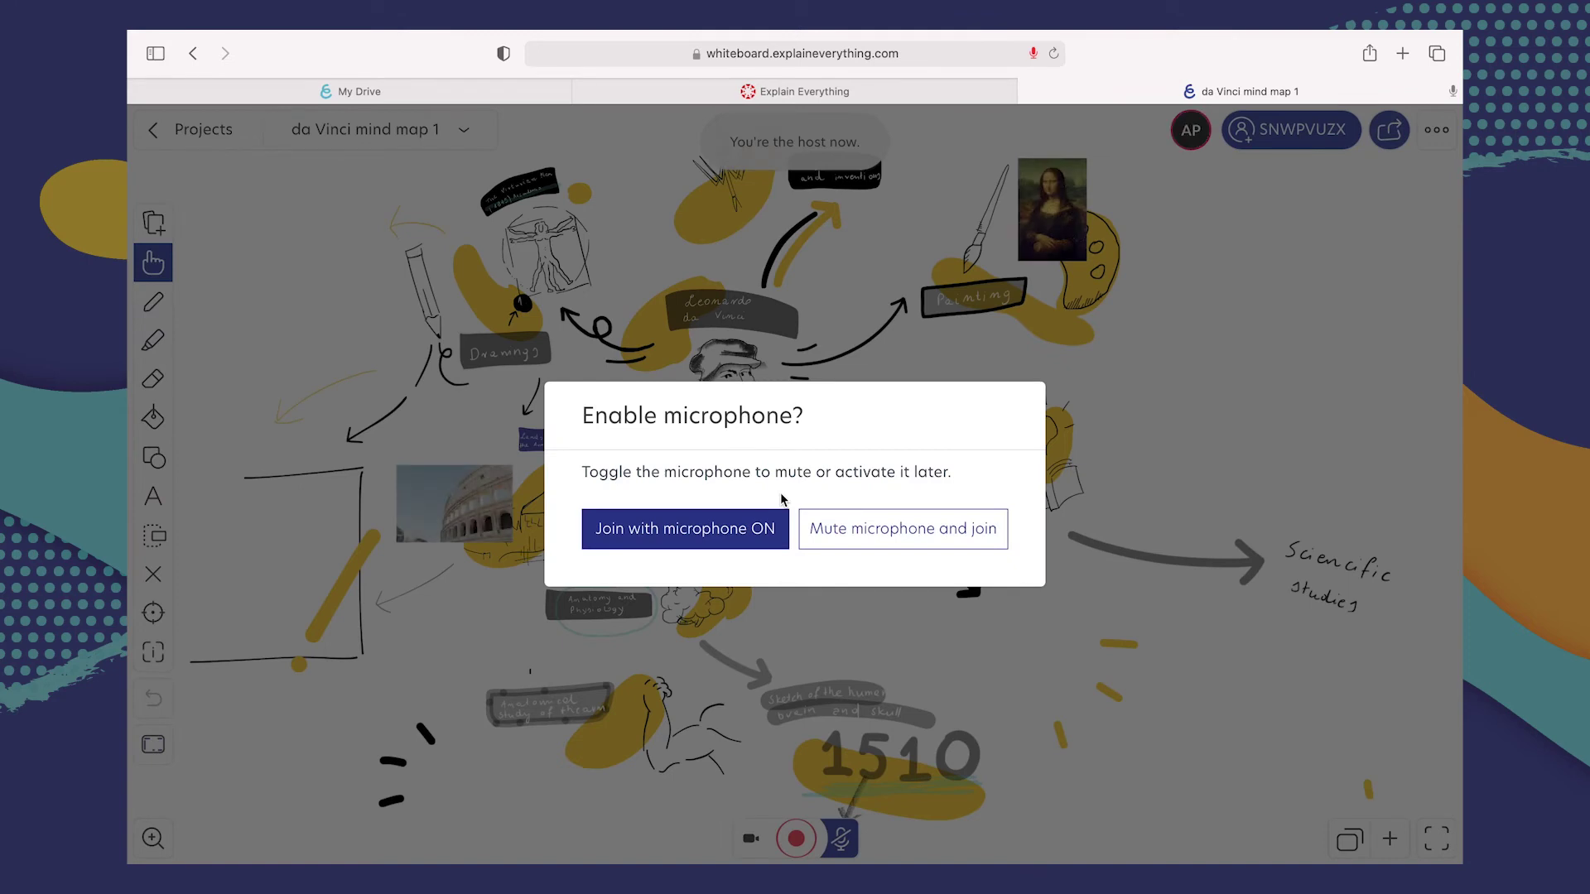
click(922, 544)
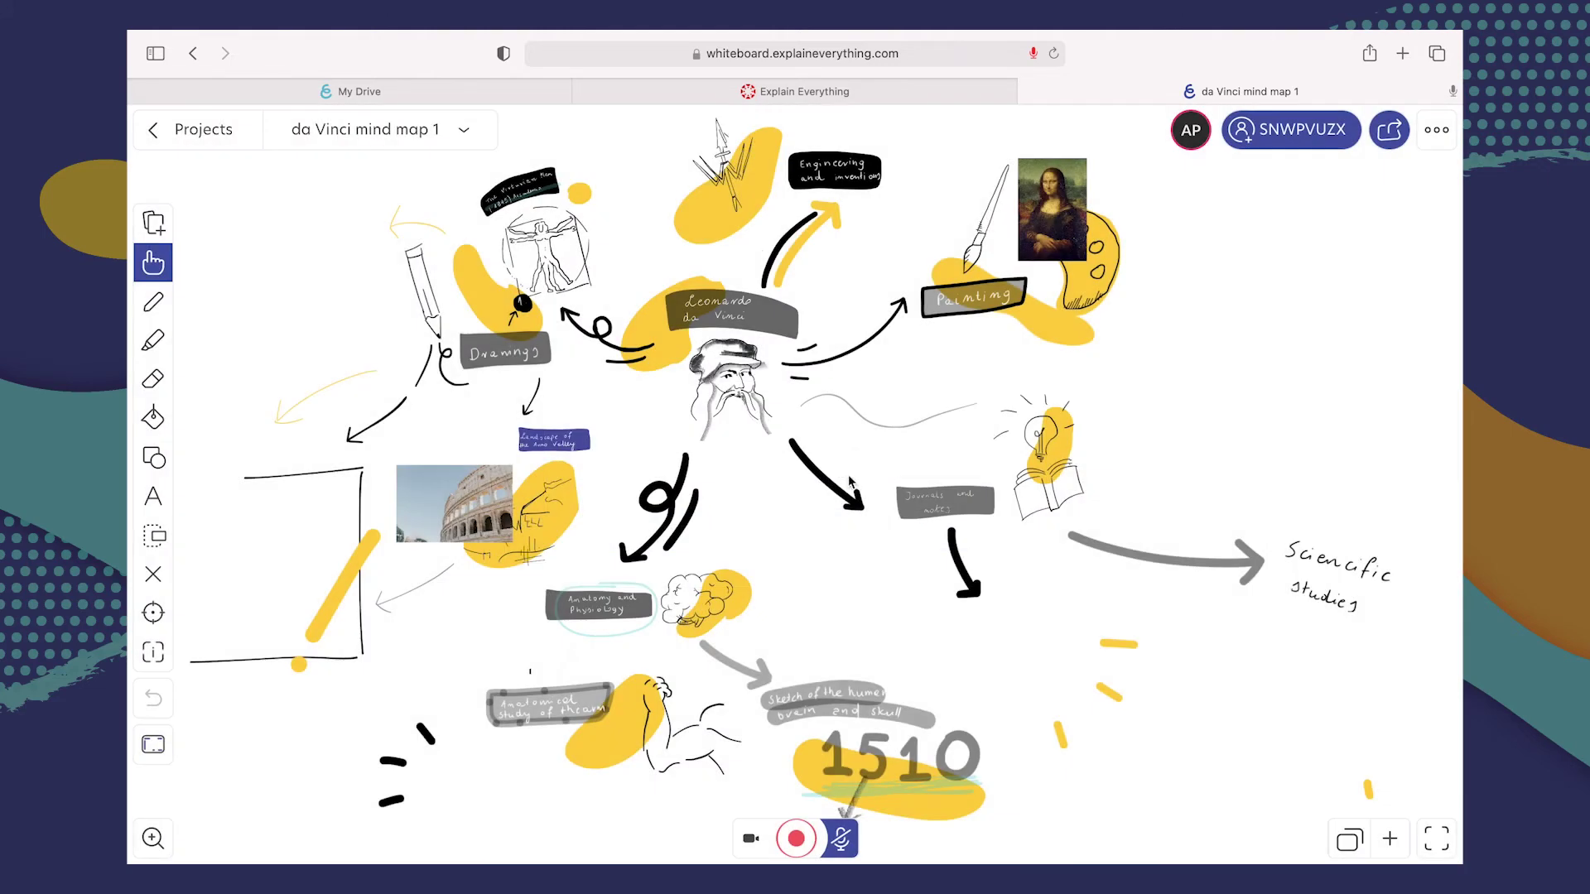
Copy the session's project link in Canvas and create a History announcement titled "Please join me here:" followed by the copied link
click(849, 92)
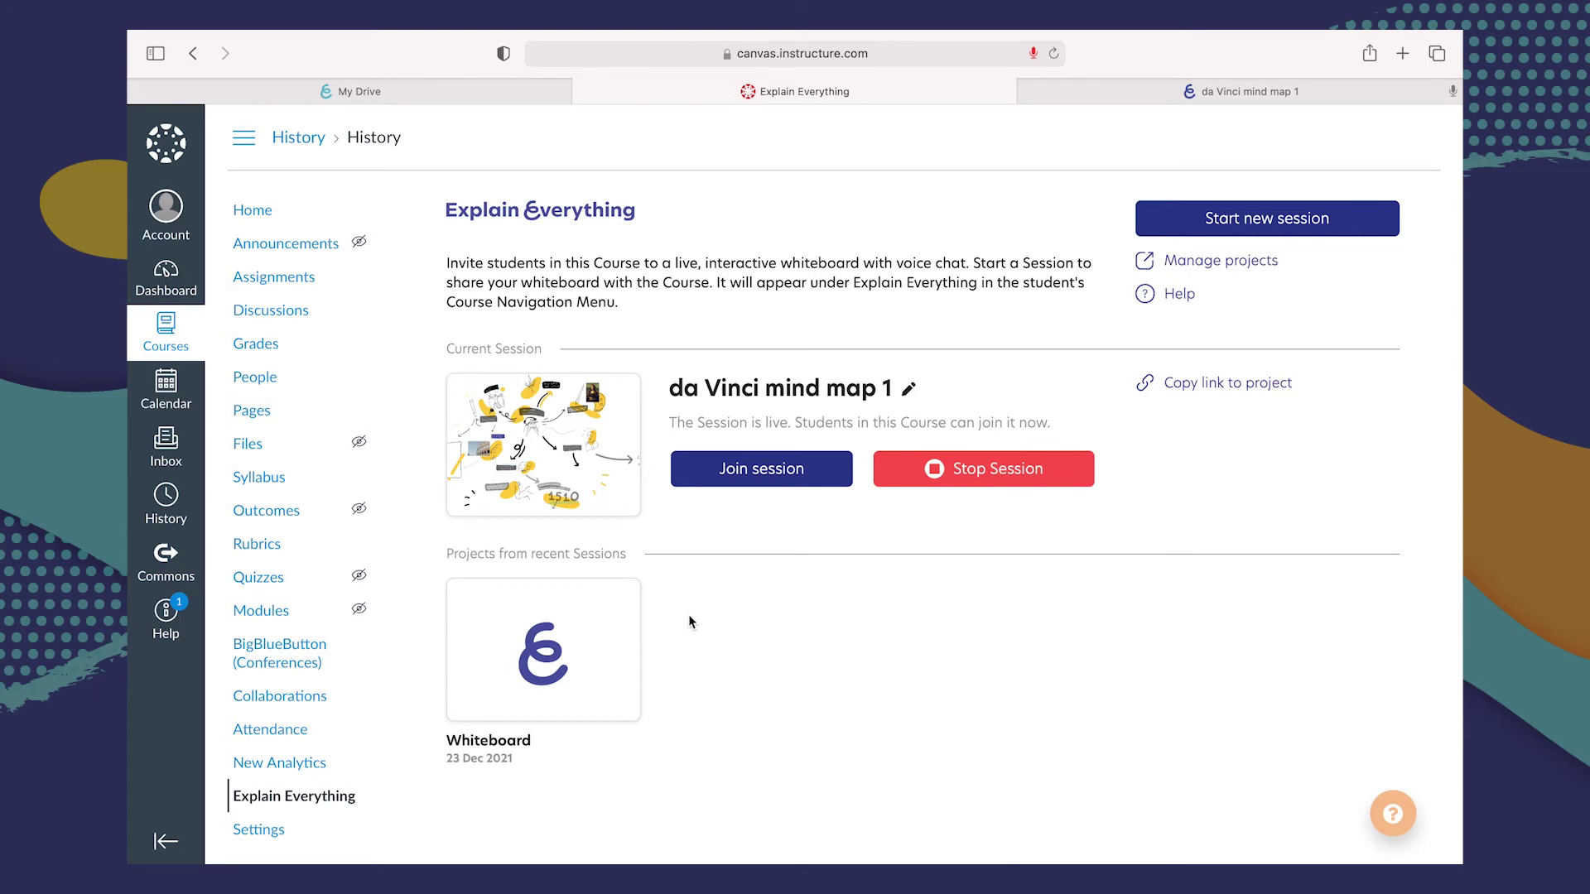
click(1261, 386)
click(291, 248)
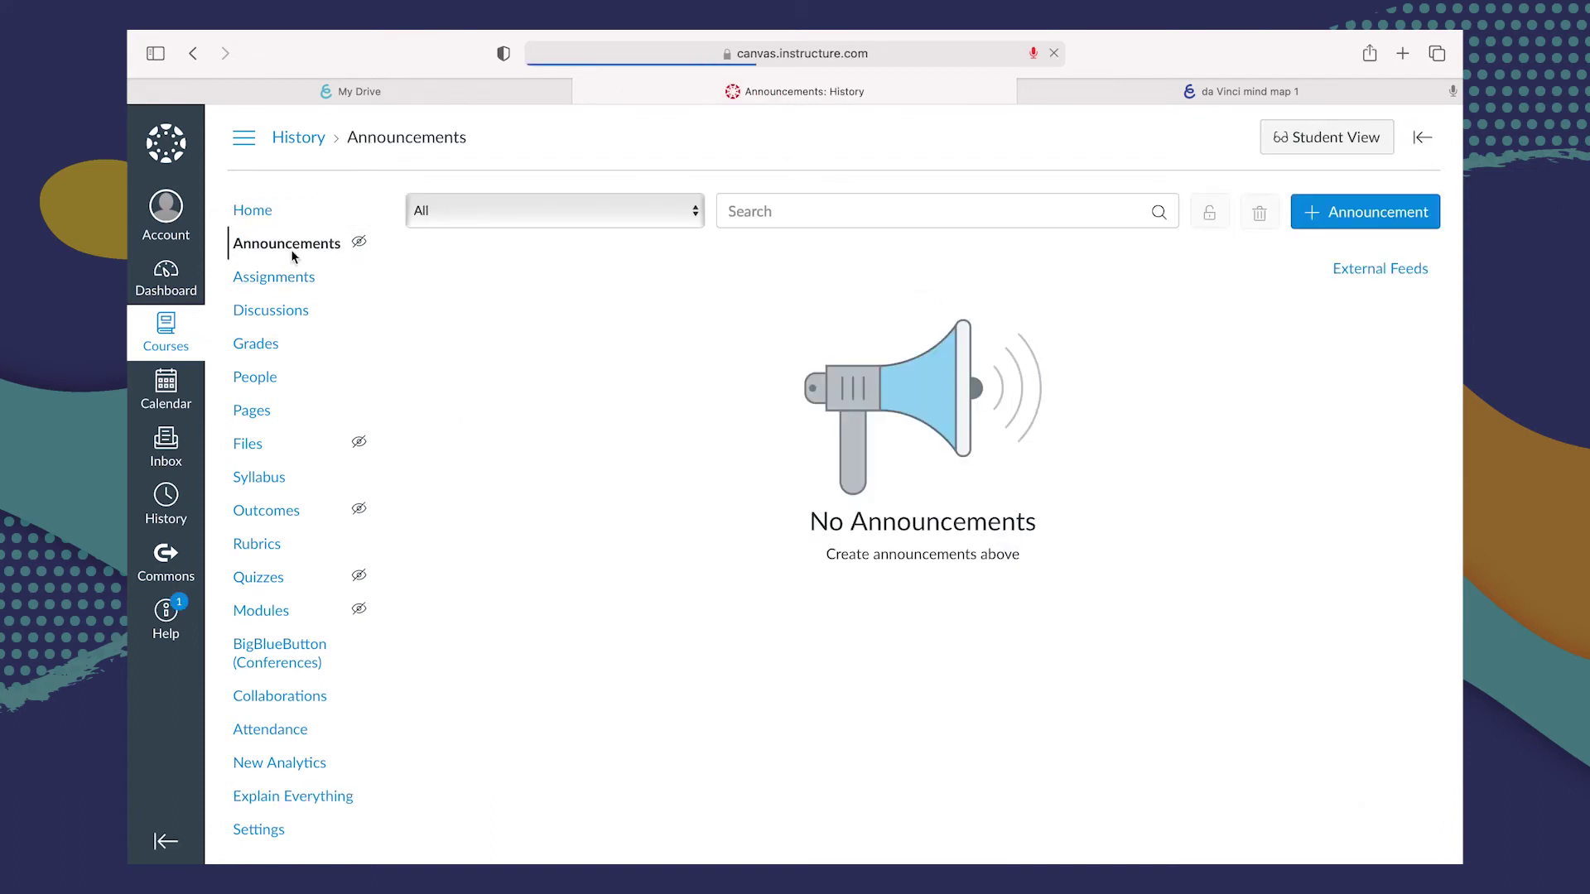
click(1378, 212)
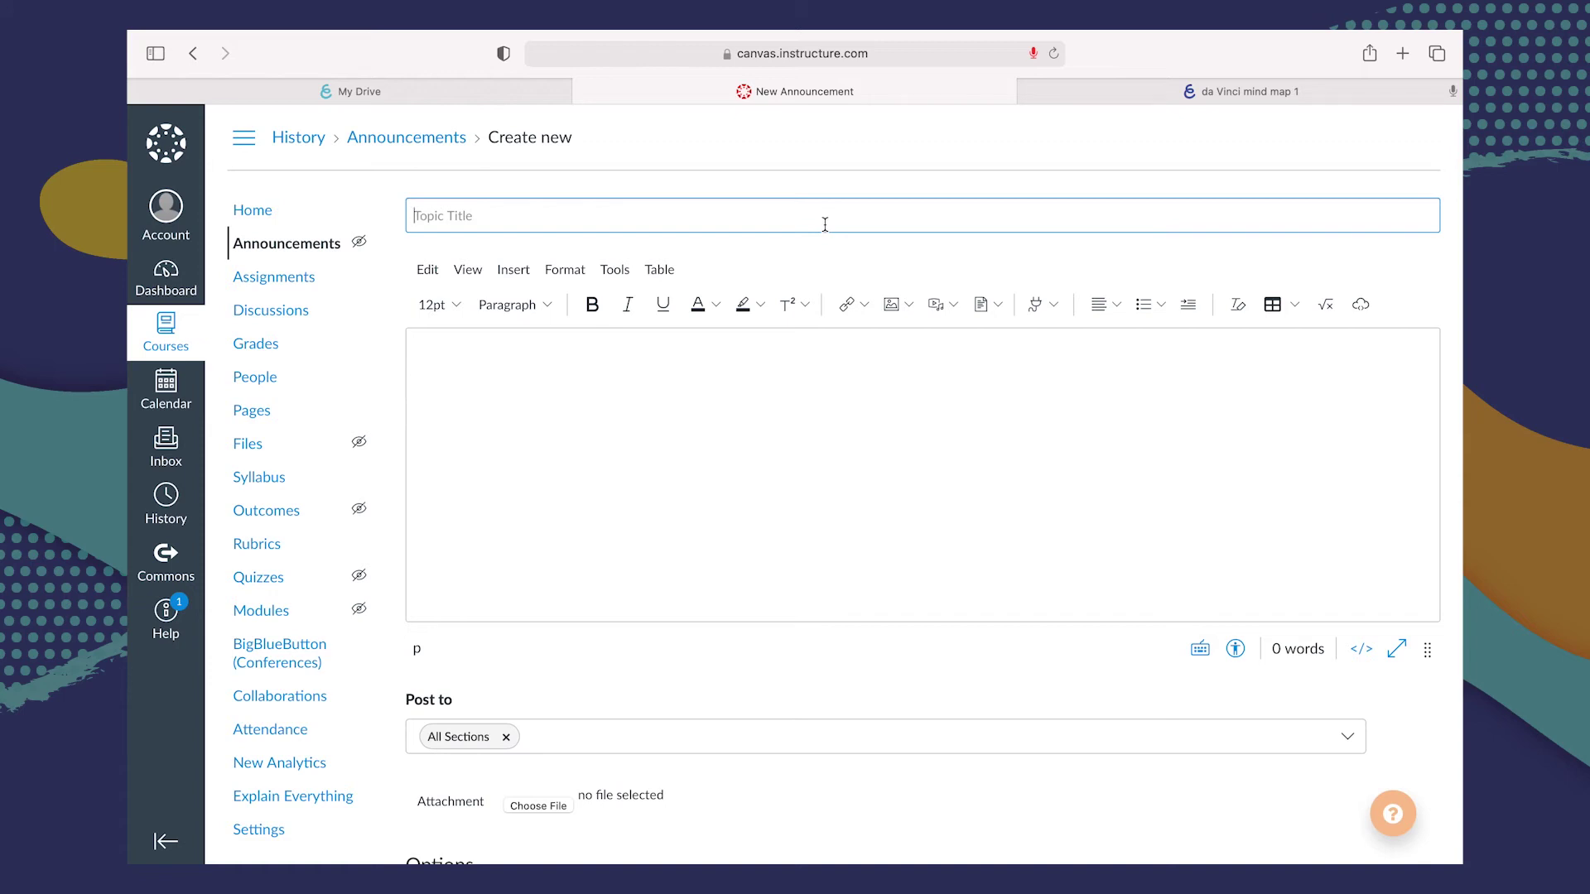
text(Please join me here:)
key(super+v)
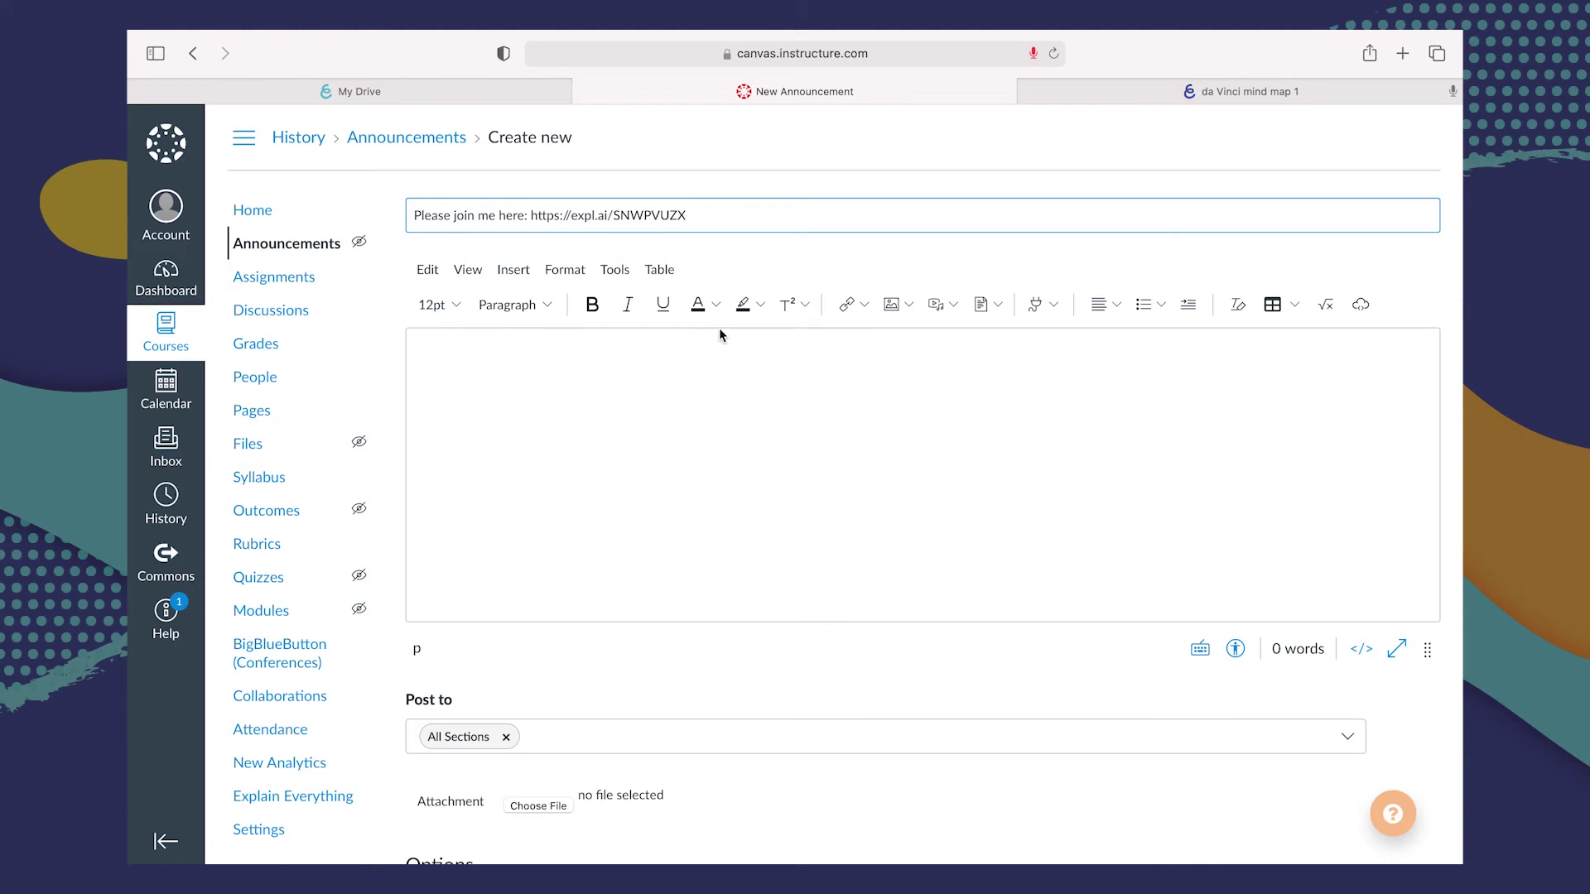
Paste the project link into the announcement's message and save the announcement for All Sections
click(1001, 425)
key(super+v)
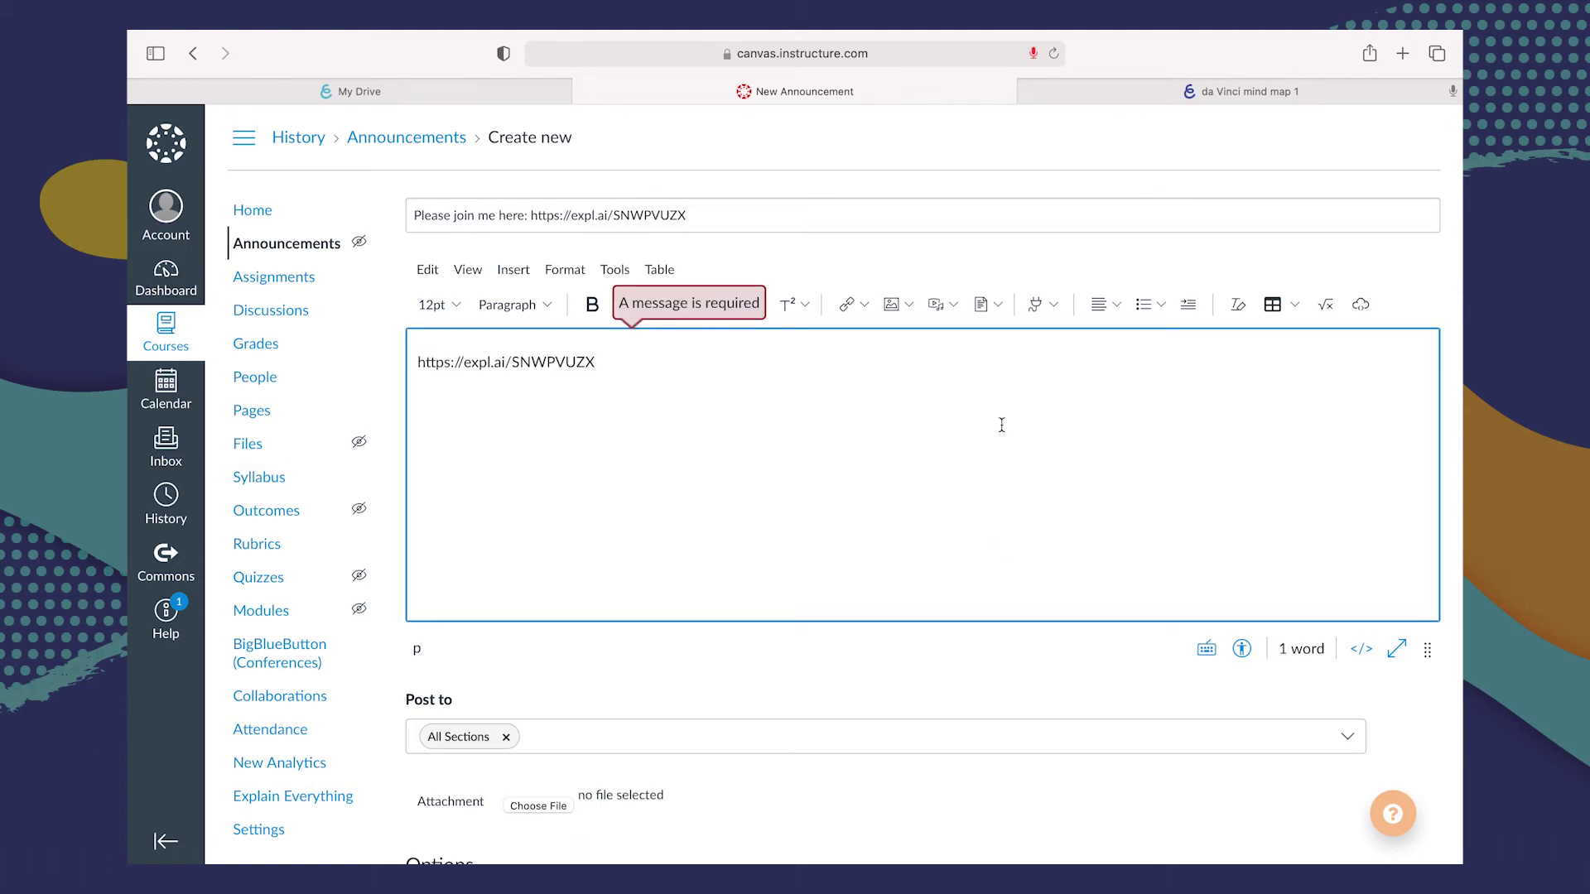
scroll(1001, 425, down, 5)
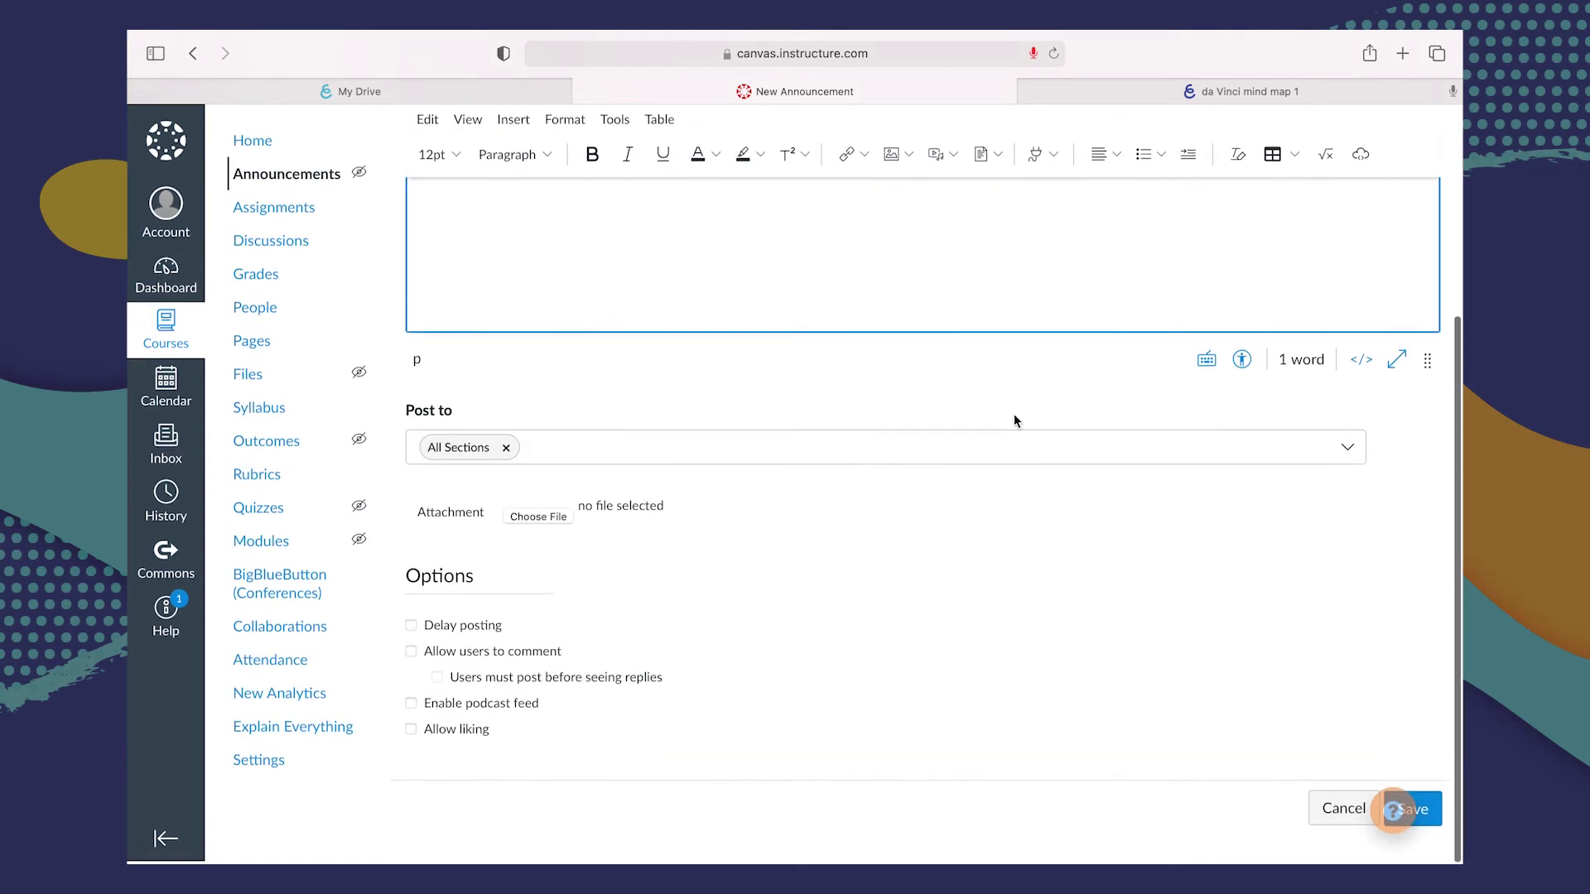
click(1423, 812)
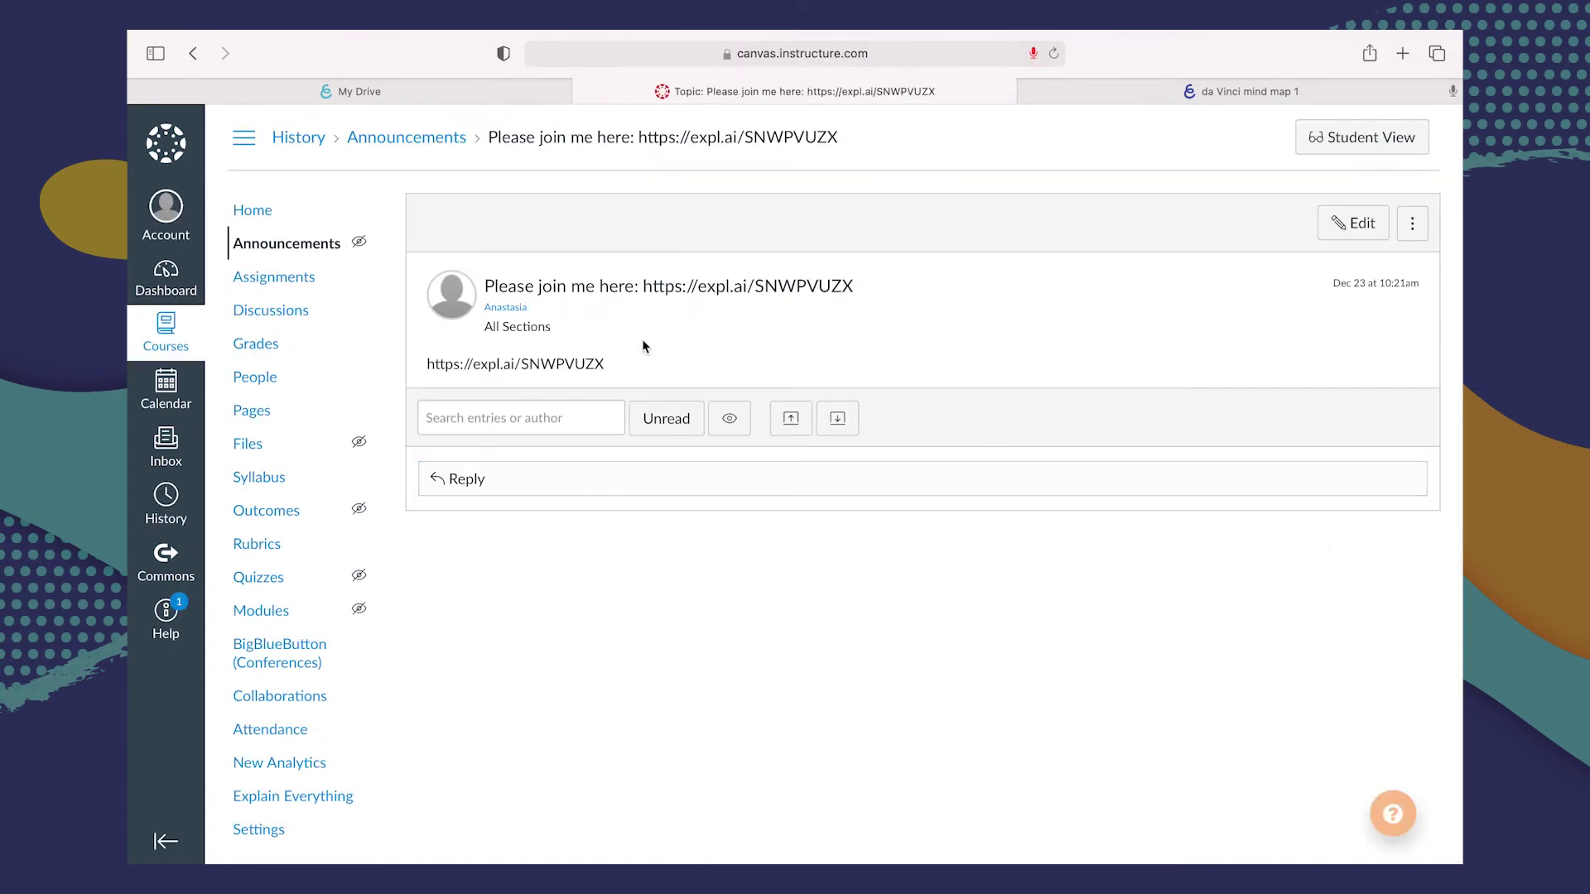
Switch back to the da Vinci mind map 1 whiteboard and set its collaboration scenario to Open Collaboration
click(1272, 90)
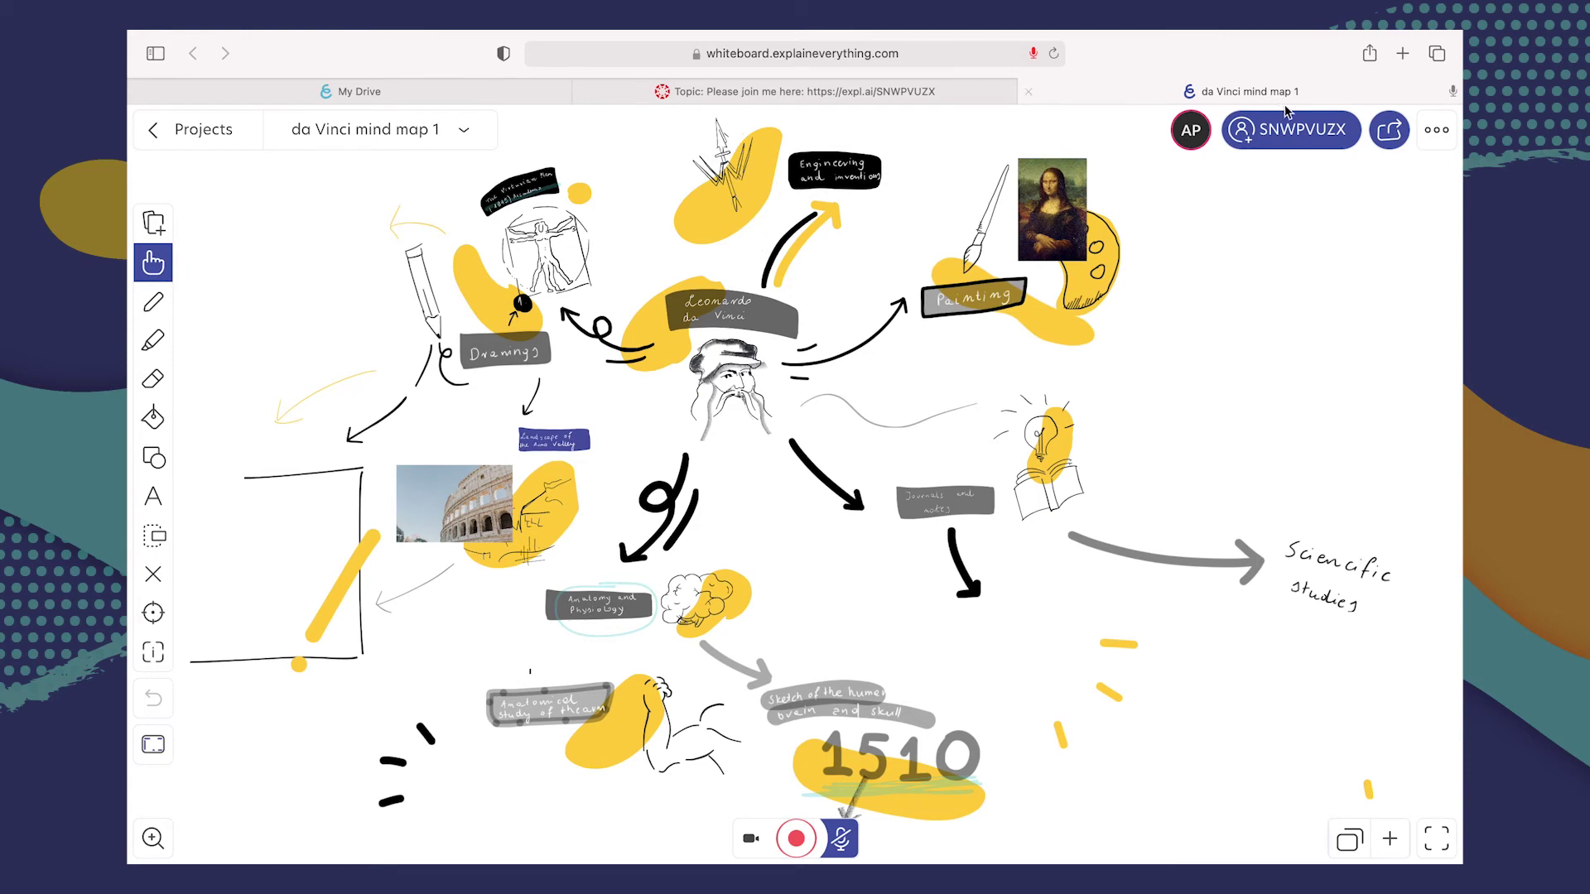
click(1313, 148)
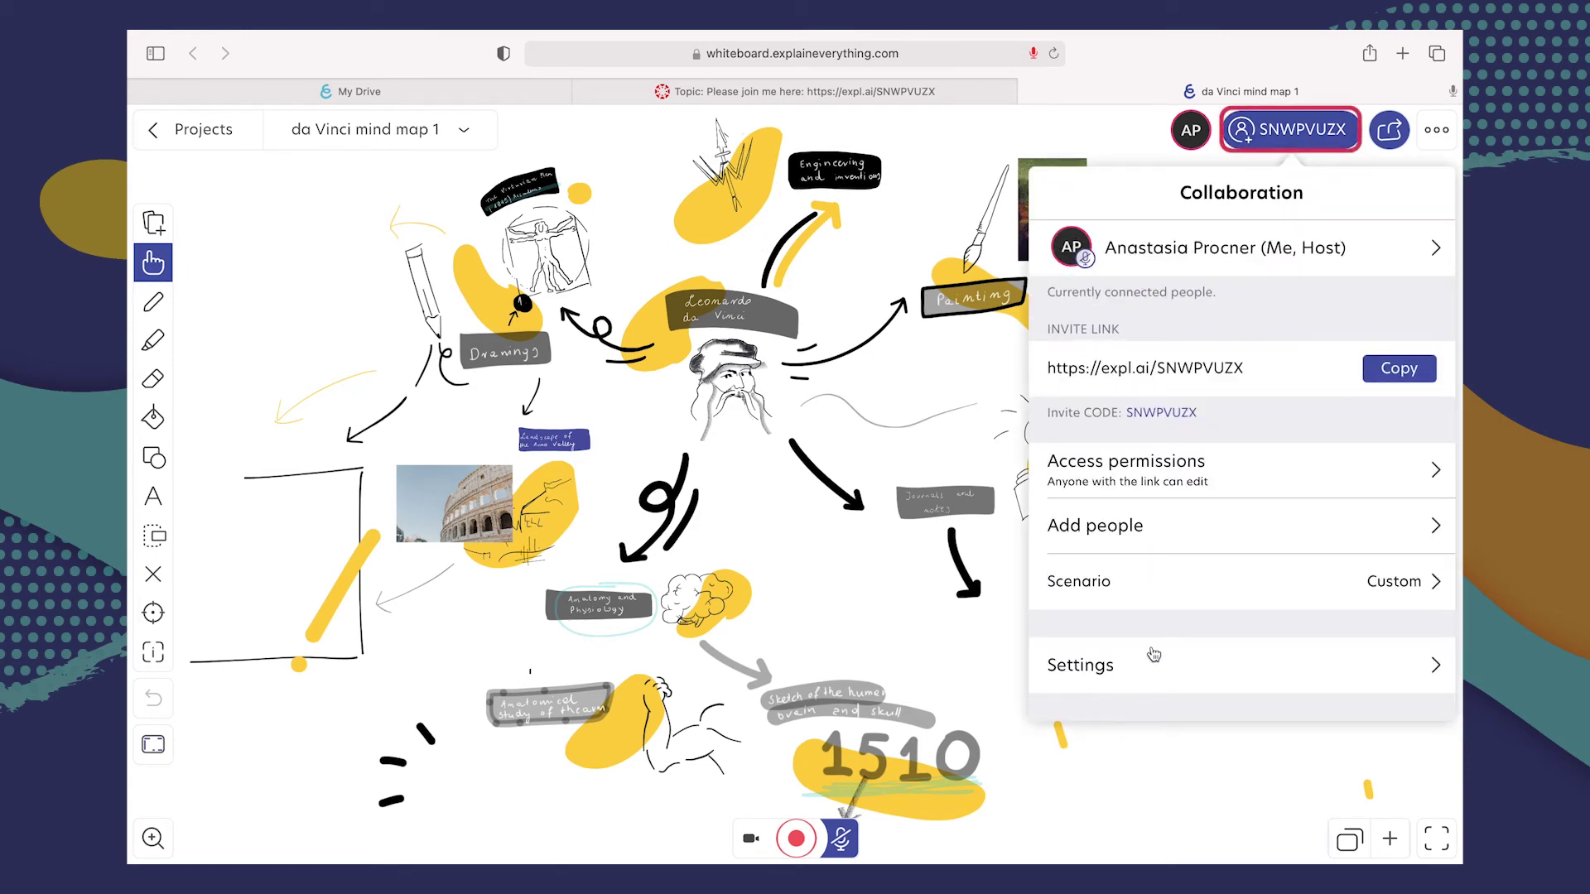
click(1131, 596)
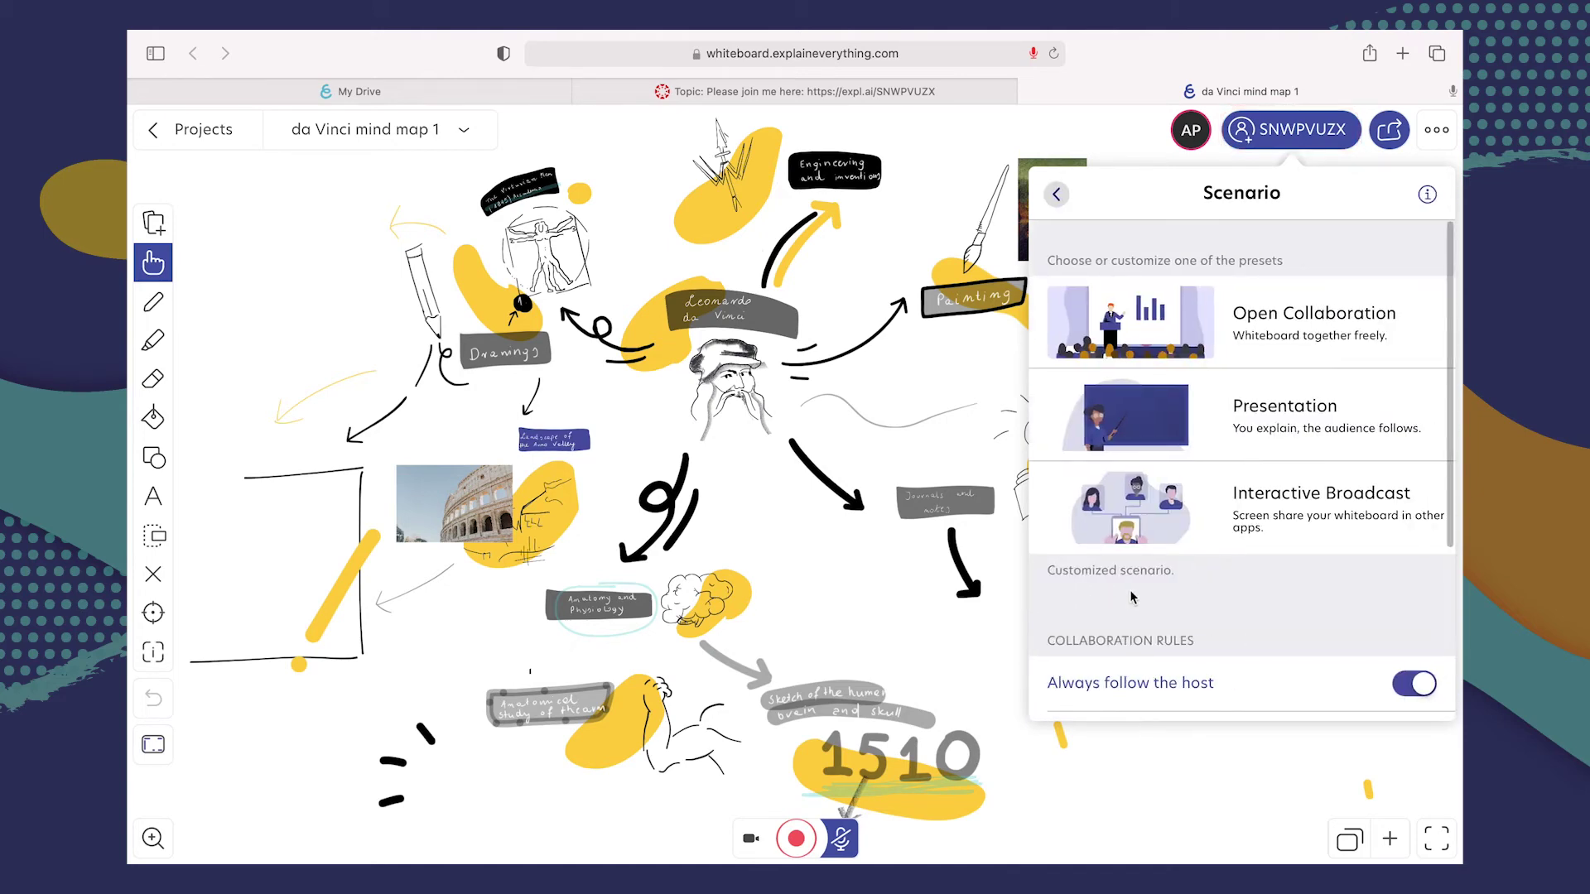
click(1319, 322)
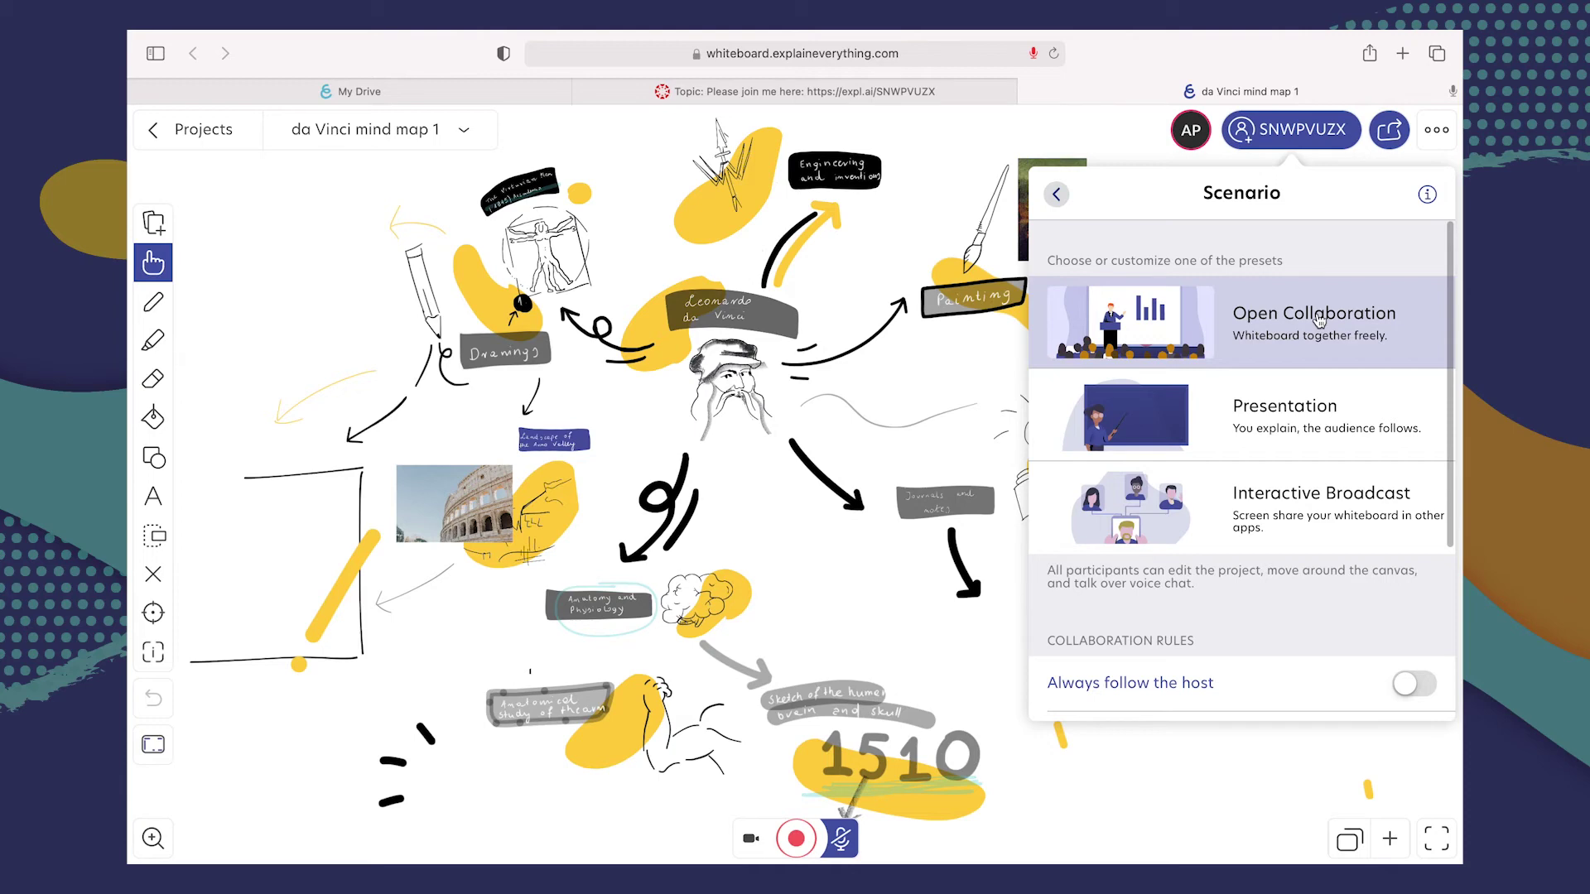
click(1308, 143)
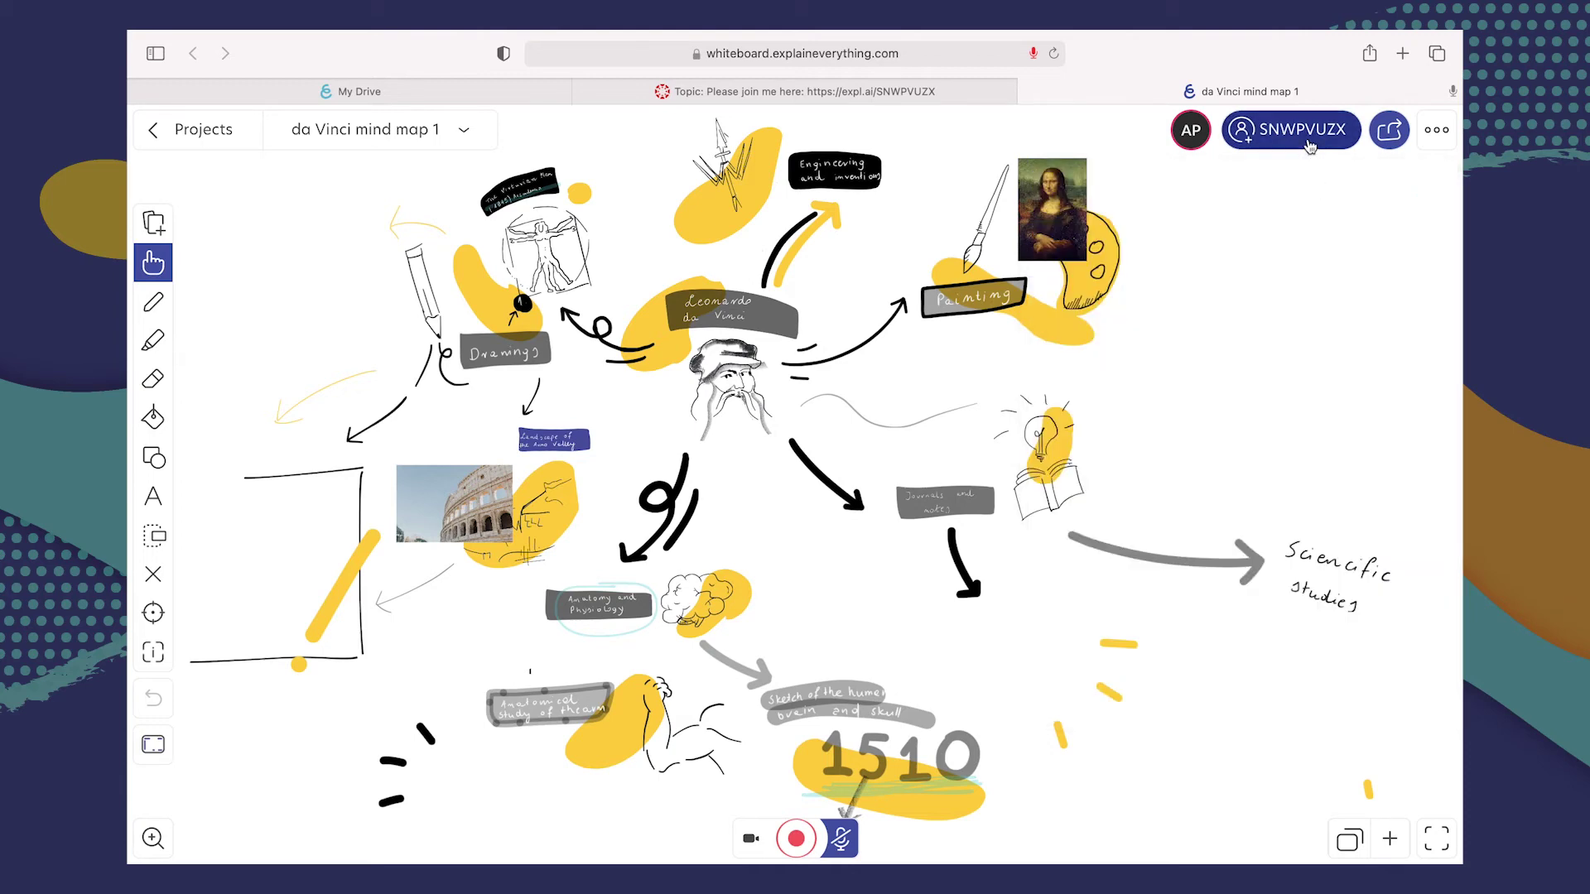
Return to the History course's Explain Everything page in Canvas and stop the da Vinci mind map 1 session
click(890, 97)
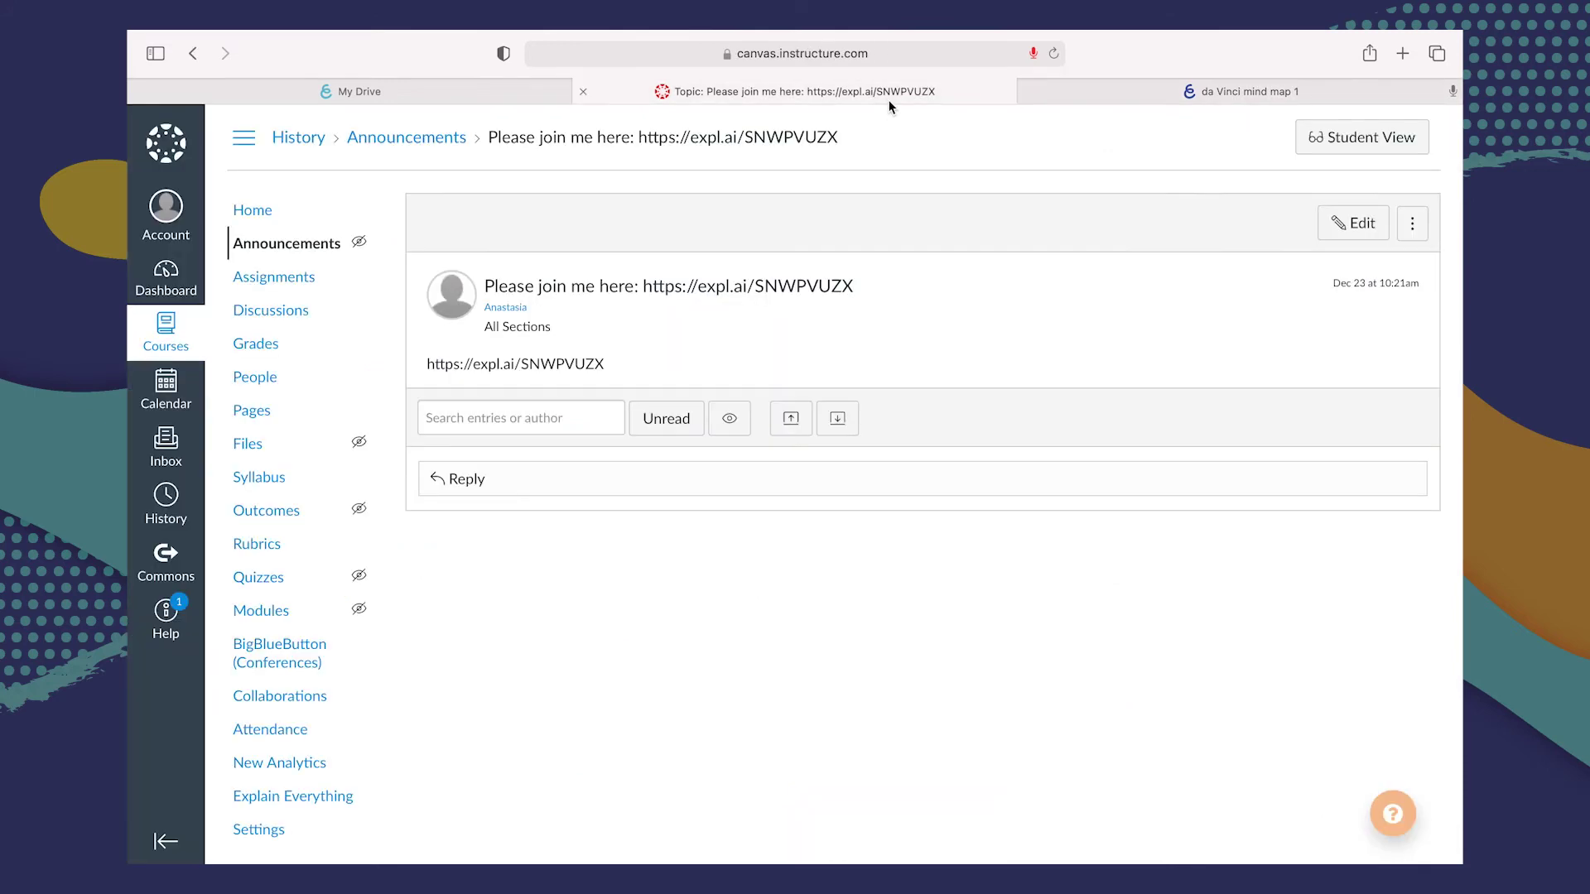
click(312, 802)
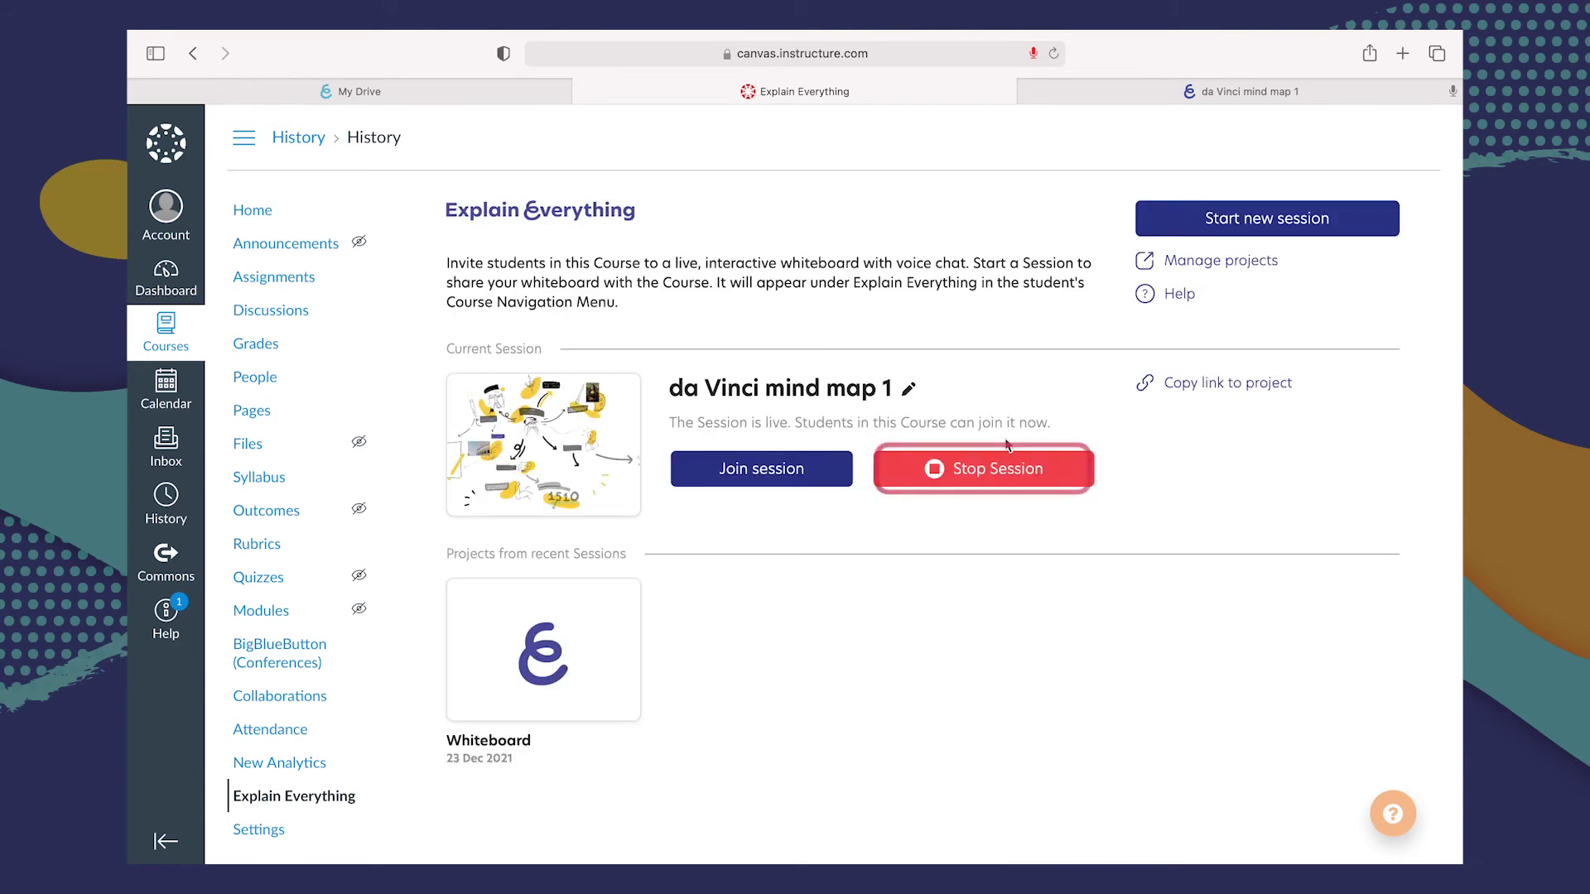
click(991, 471)
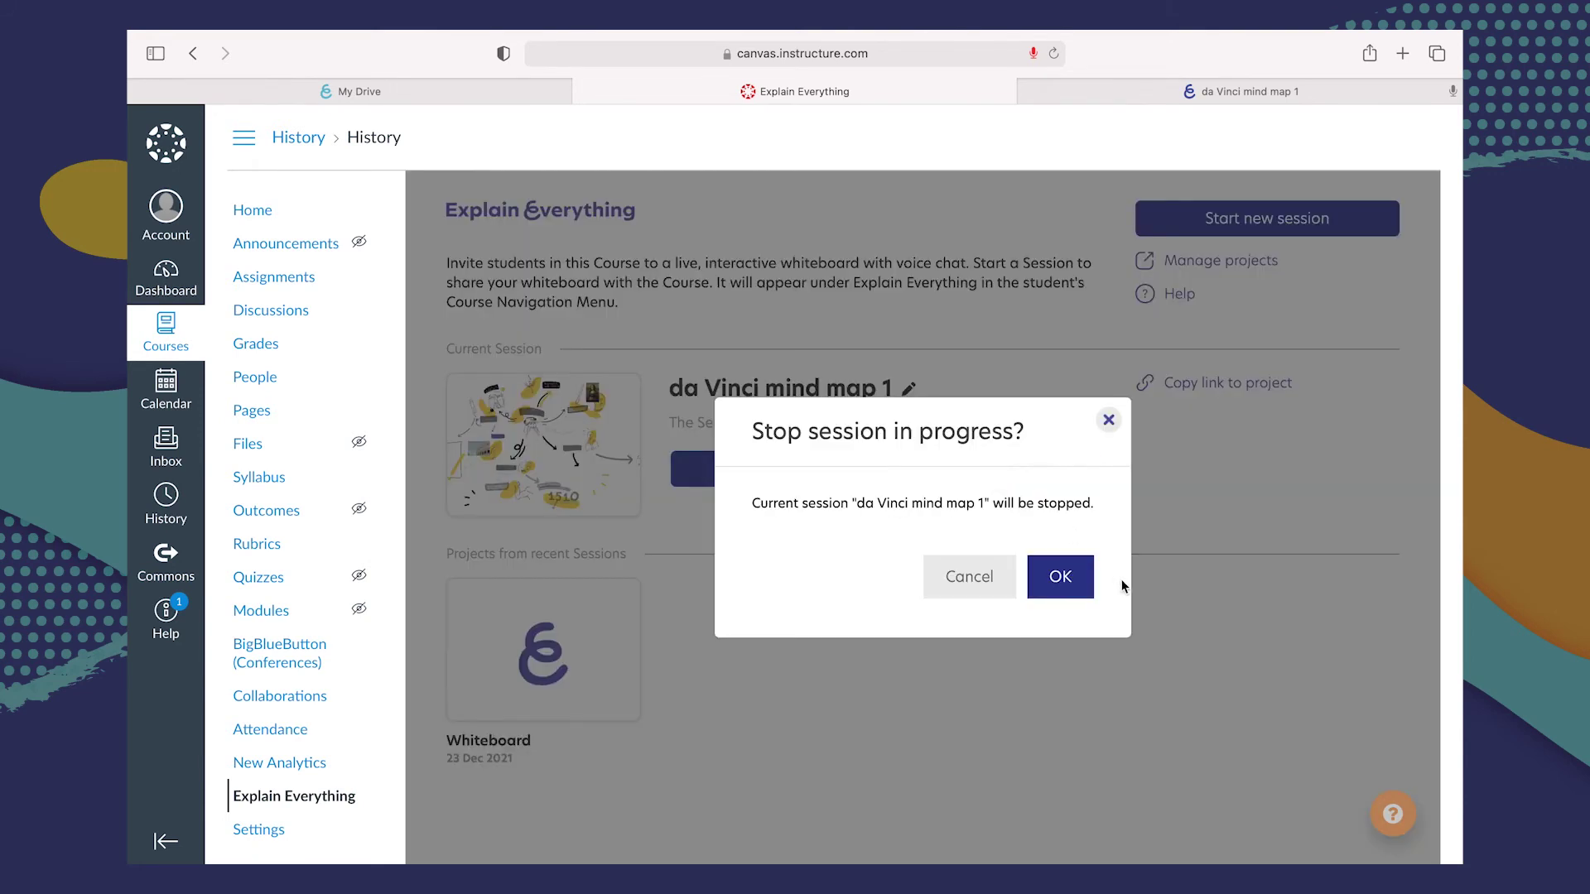
click(1076, 583)
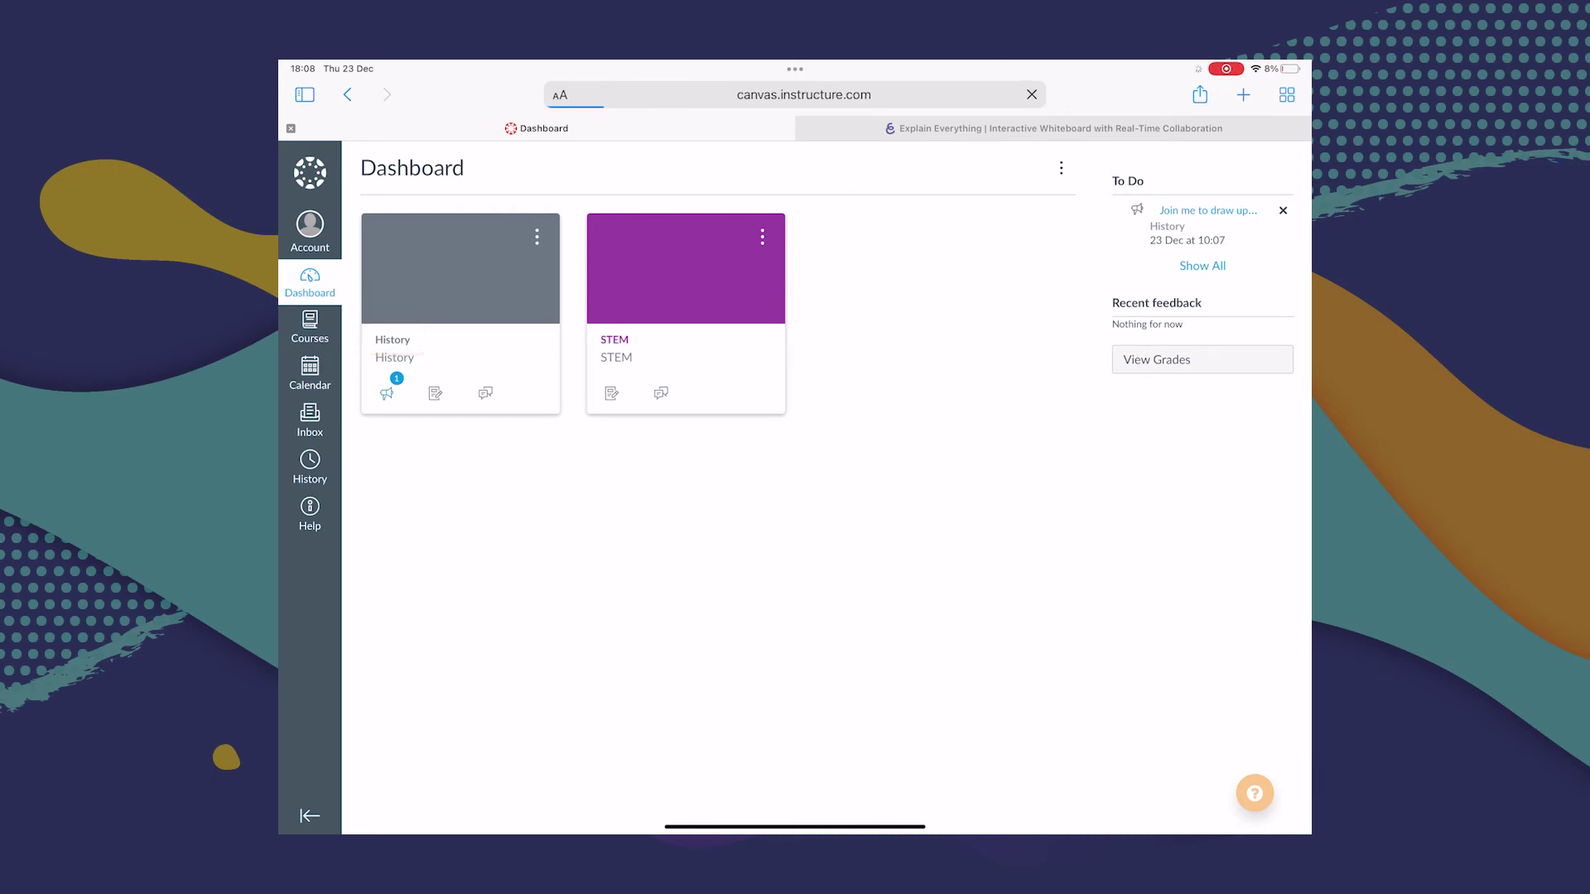
As a student, view the History announcements and join the live da Vinci mind map 1 session in the Explain Everything app for editing
click(387, 394)
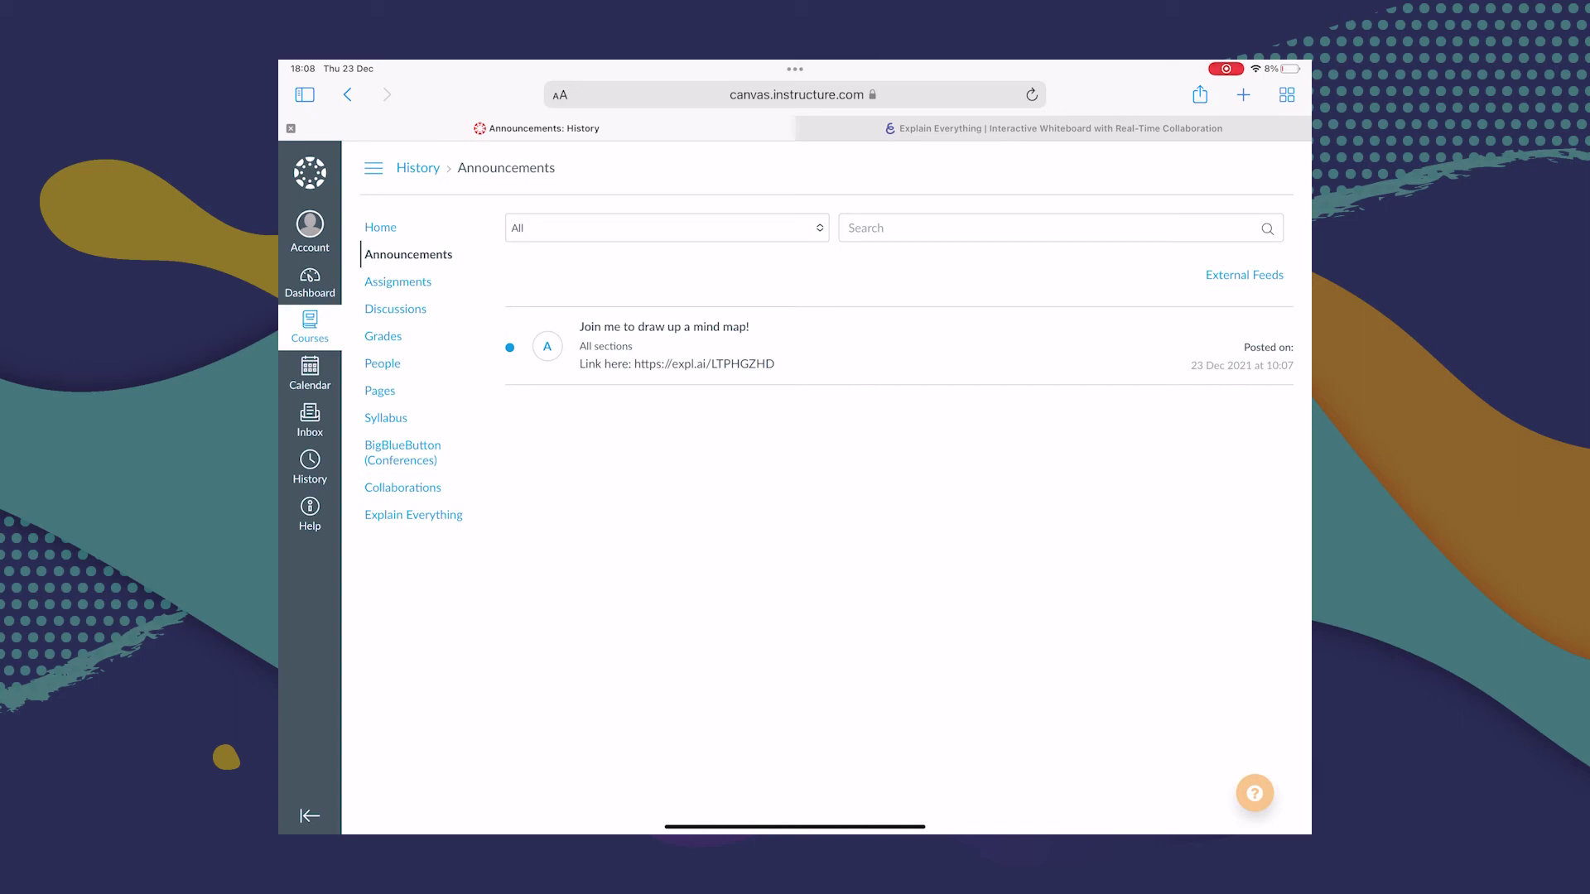
click(413, 514)
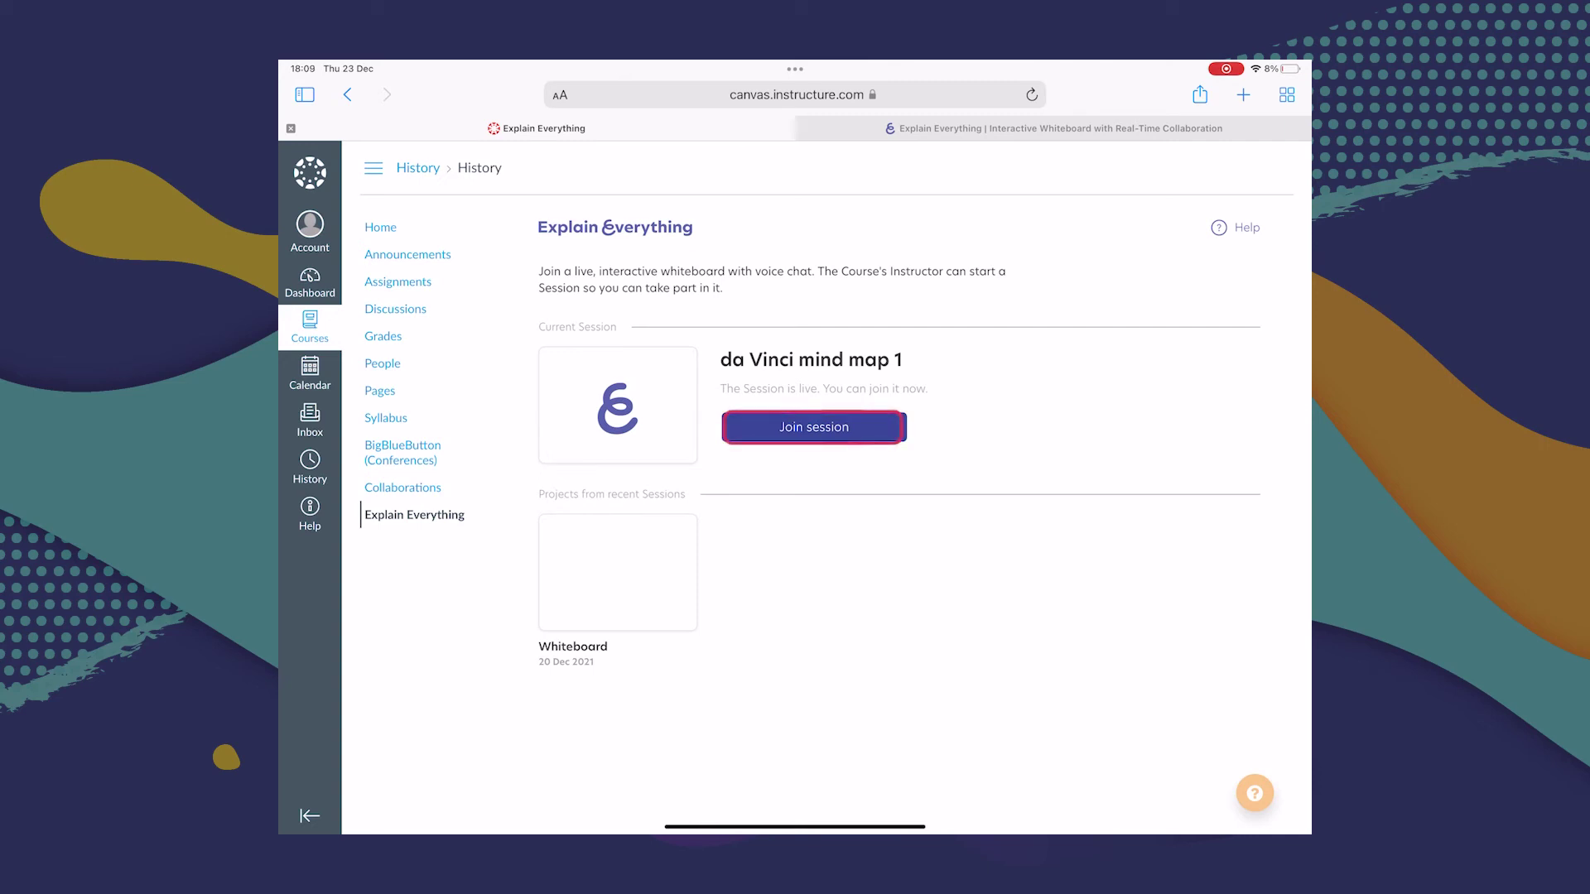
click(814, 426)
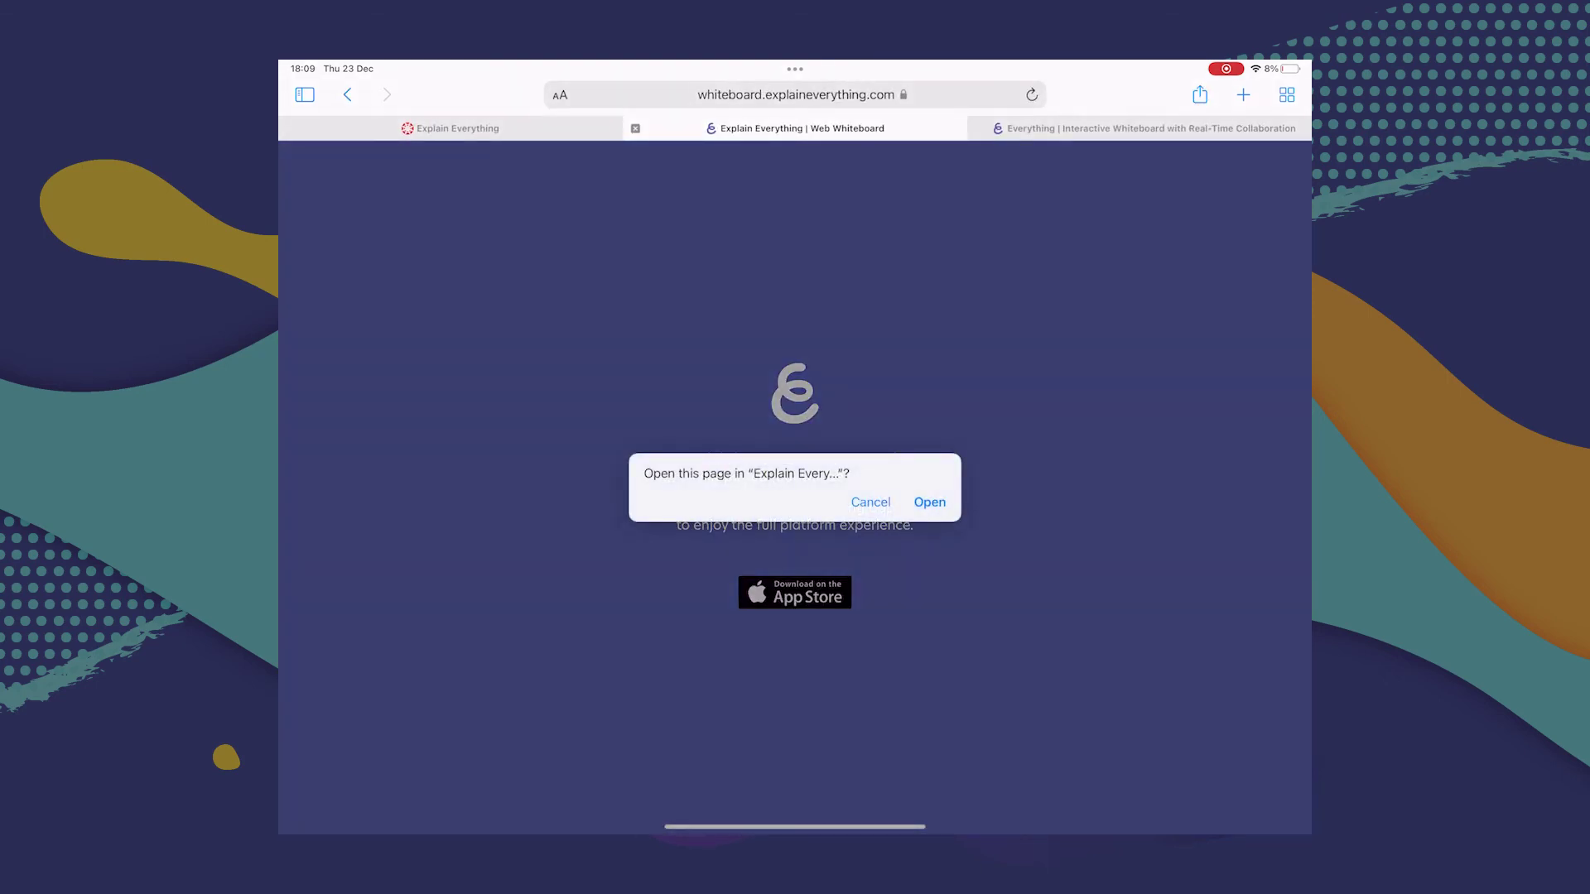
click(929, 502)
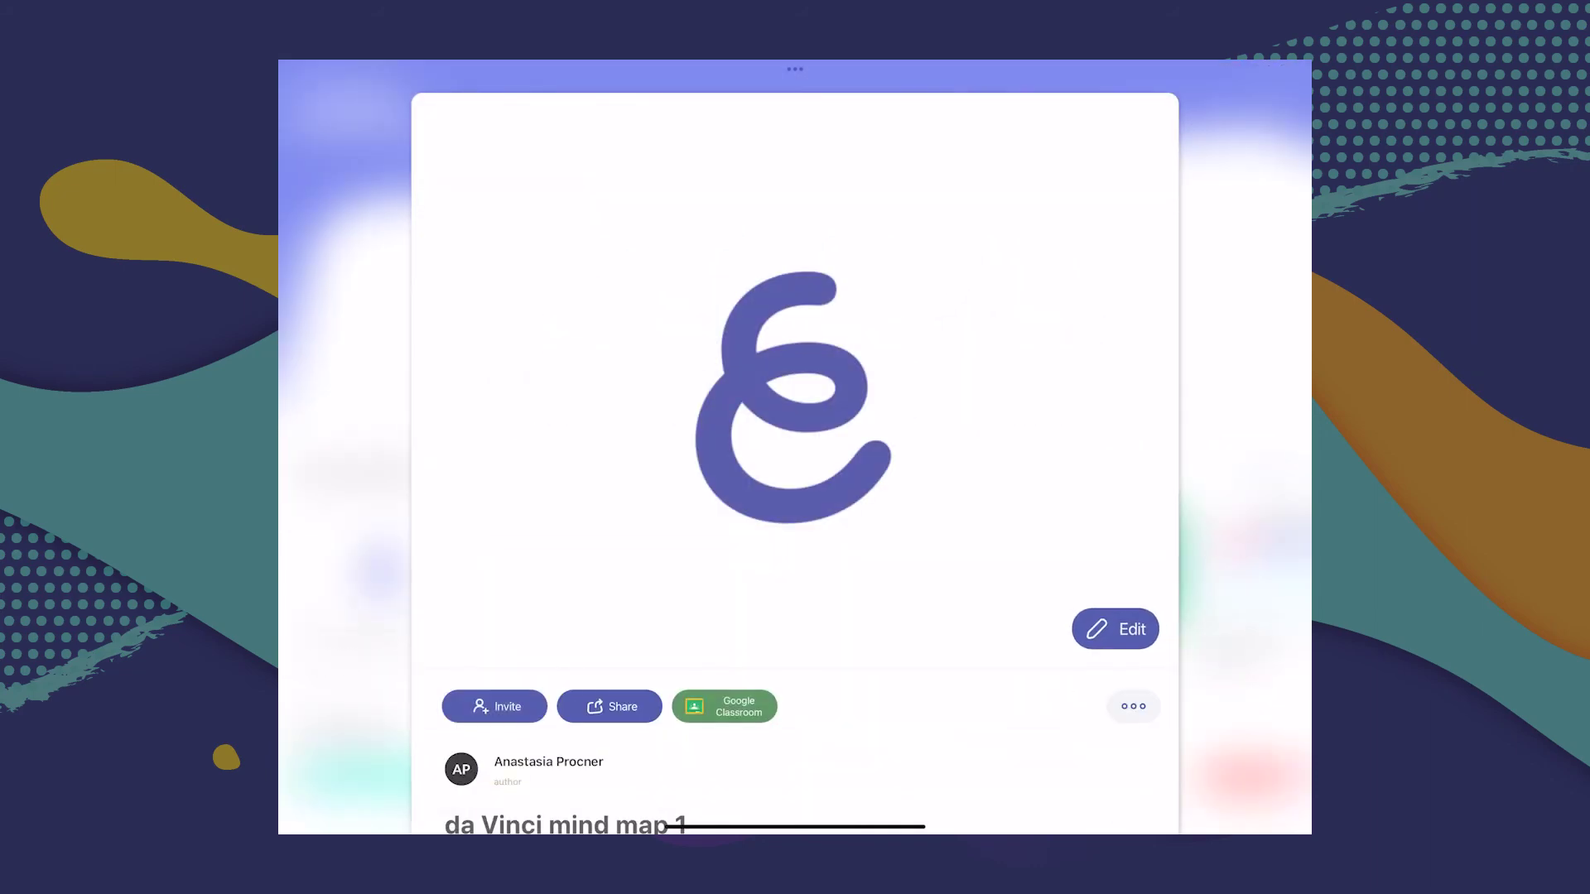
click(1131, 629)
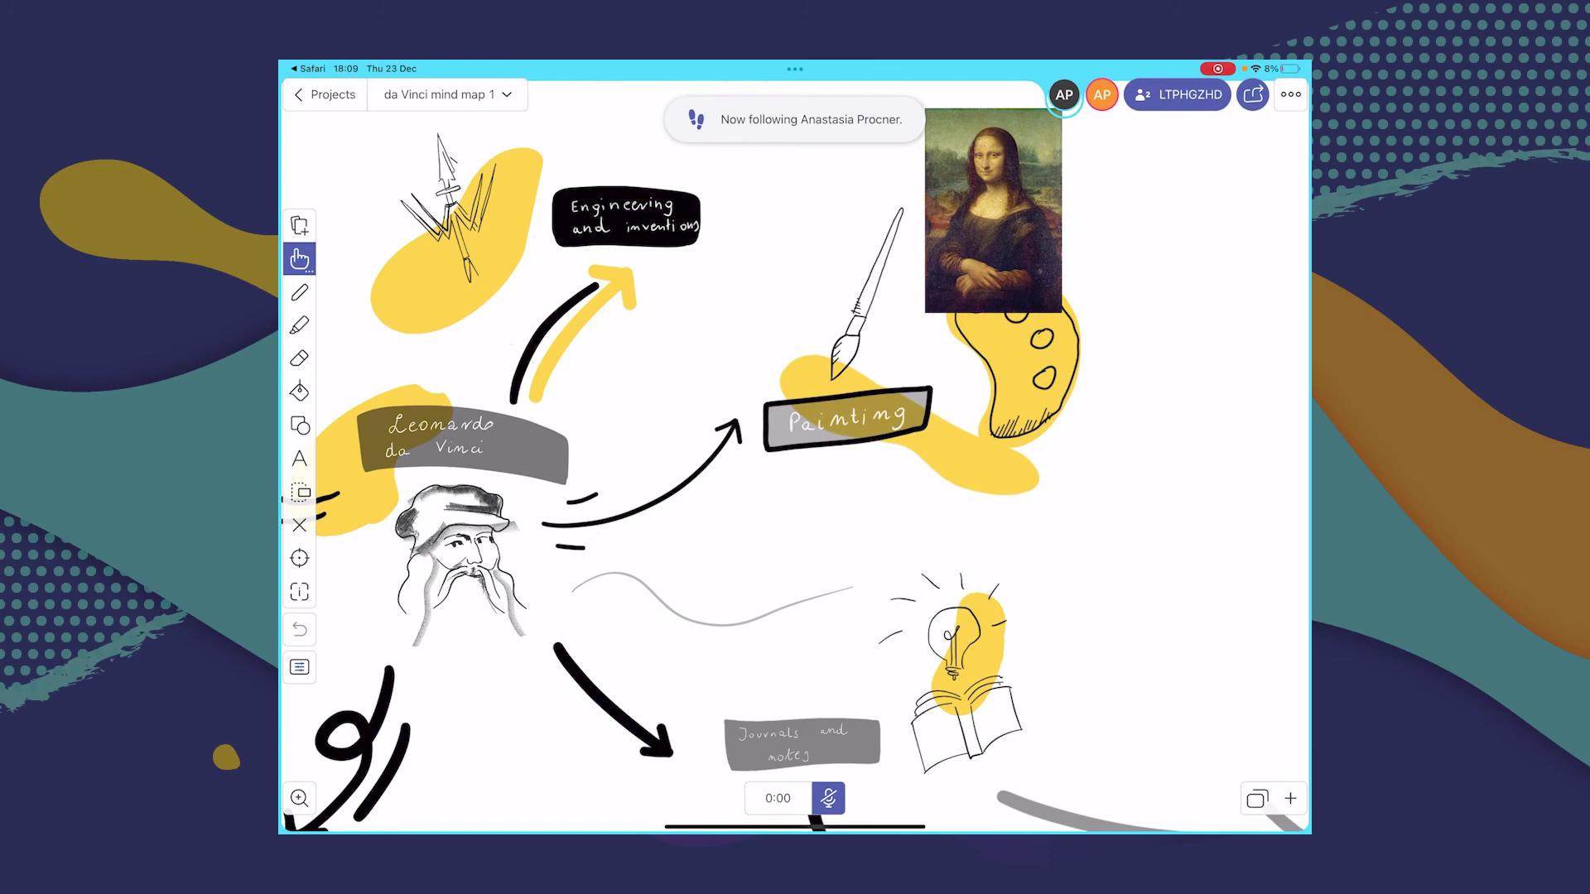
Check the collaboration details and connected participants of the joined whiteboard session
click(1177, 94)
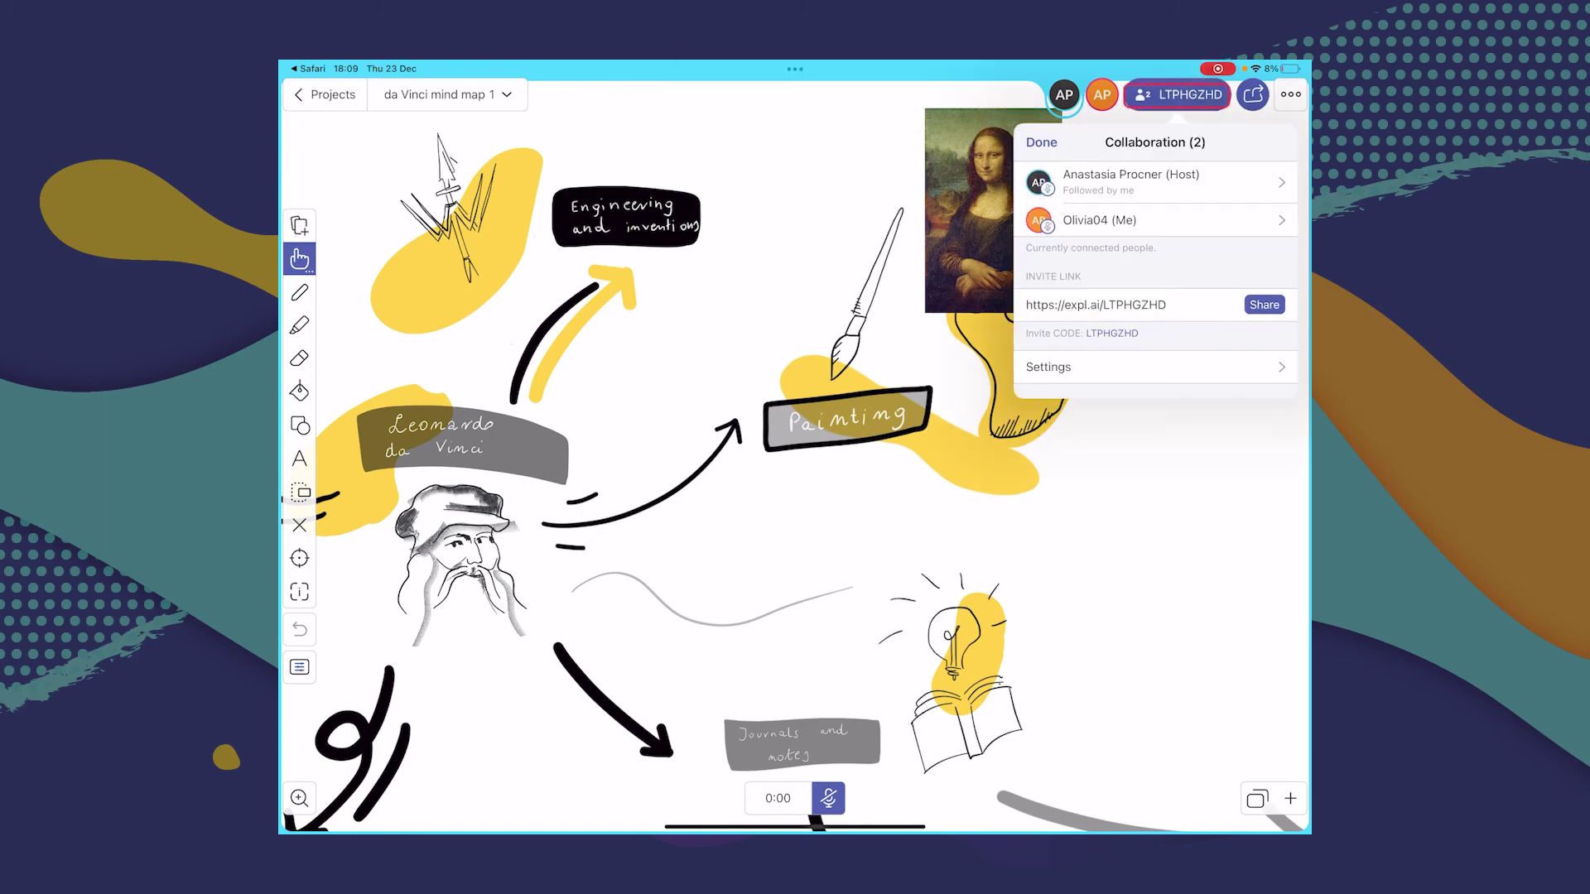
click(1189, 95)
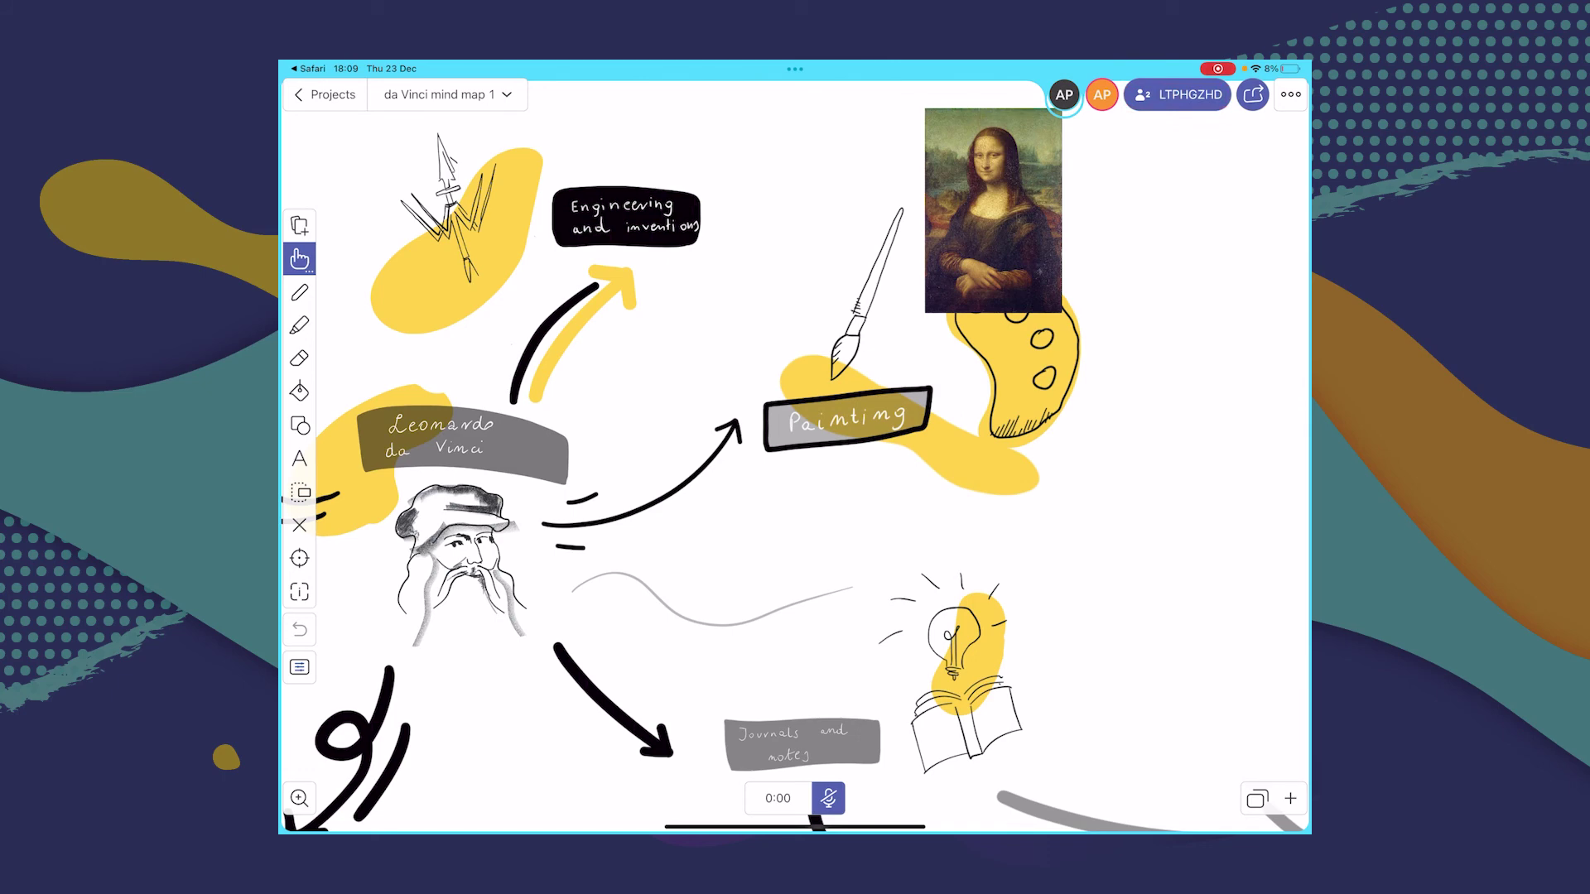
click(300, 798)
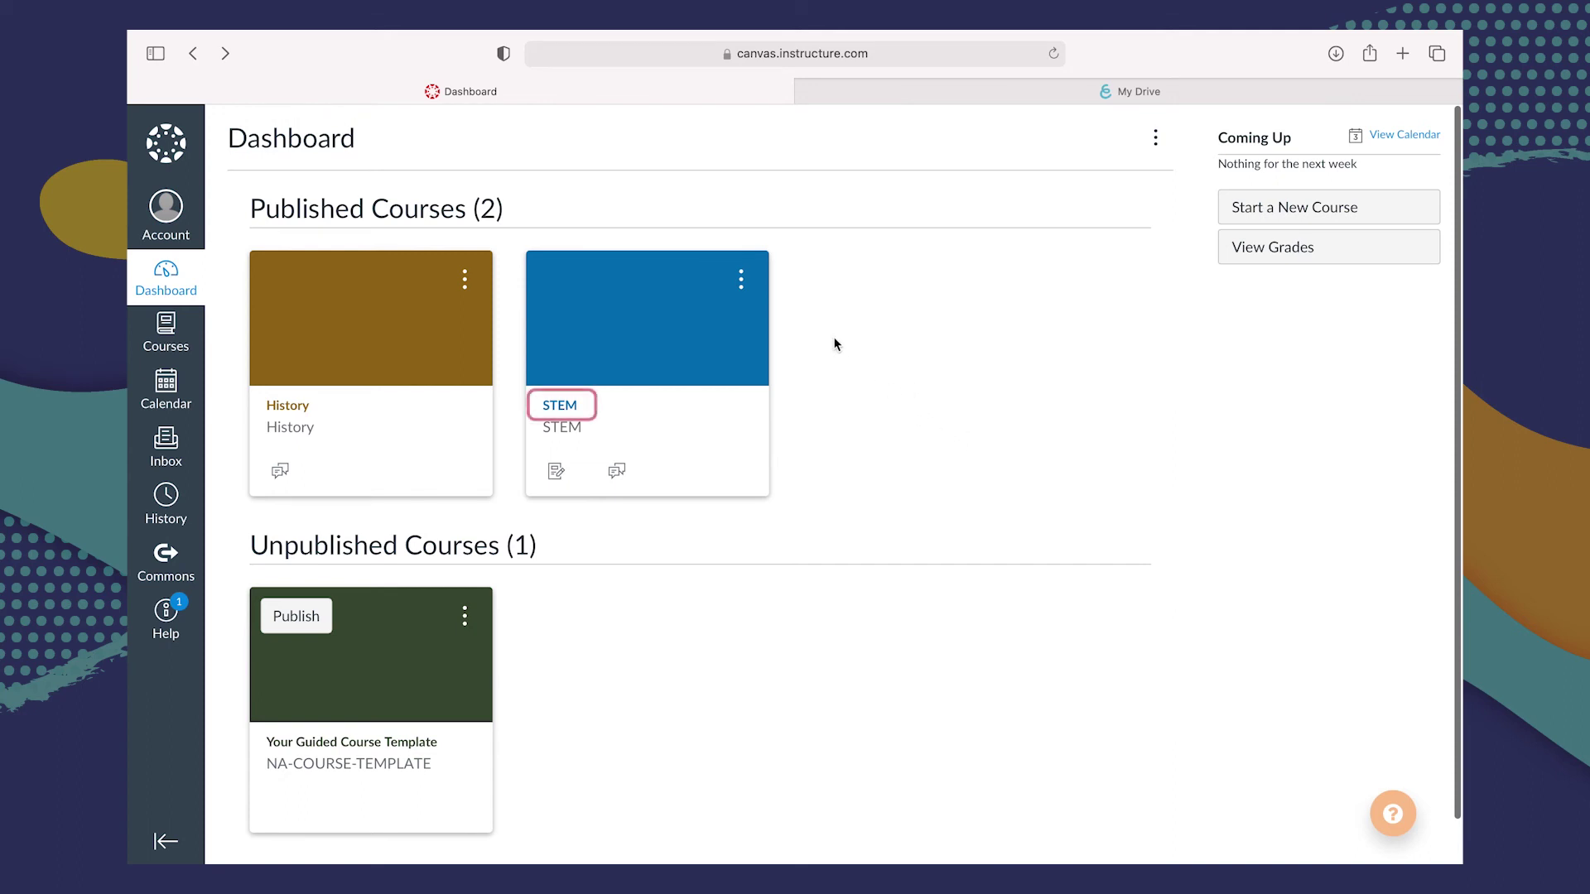
Create a new assignment in the STEM course and name it "Make your own video"
click(574, 400)
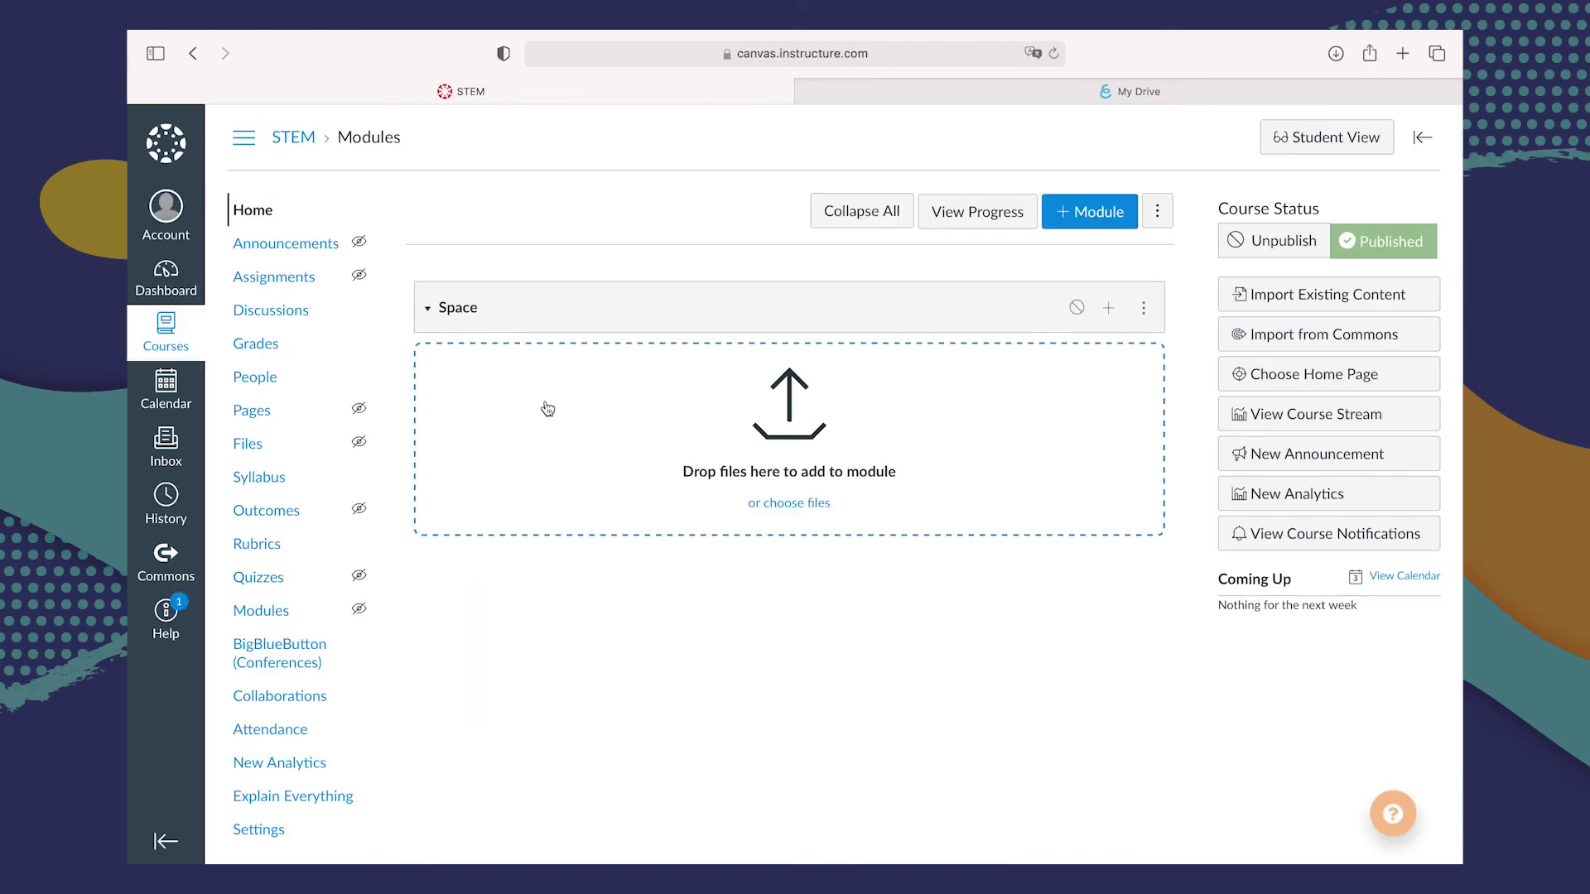
click(294, 281)
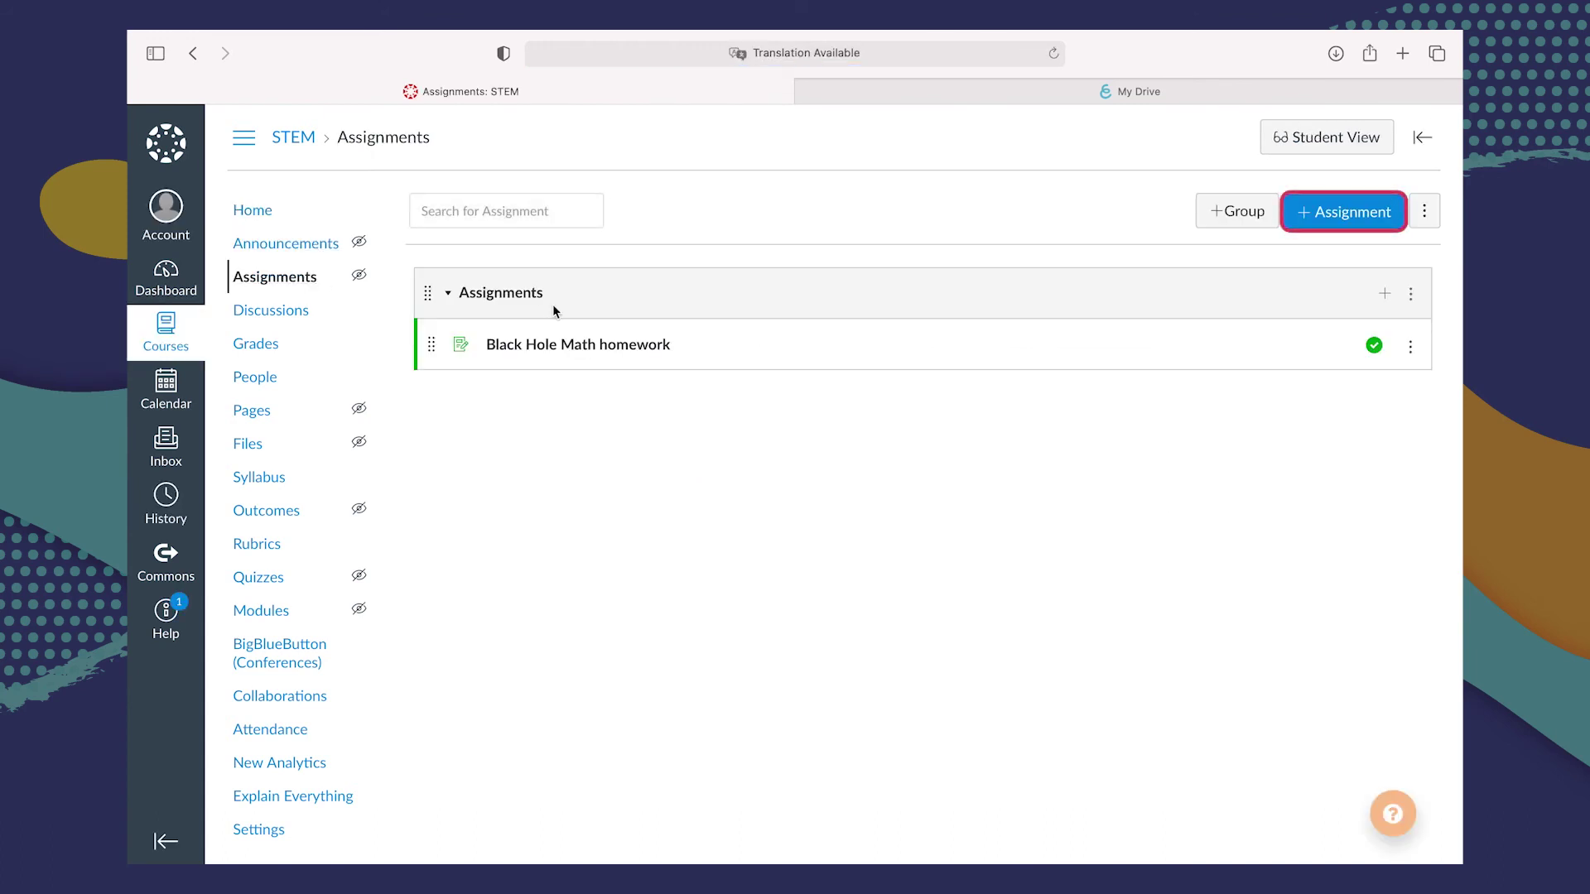
click(1324, 217)
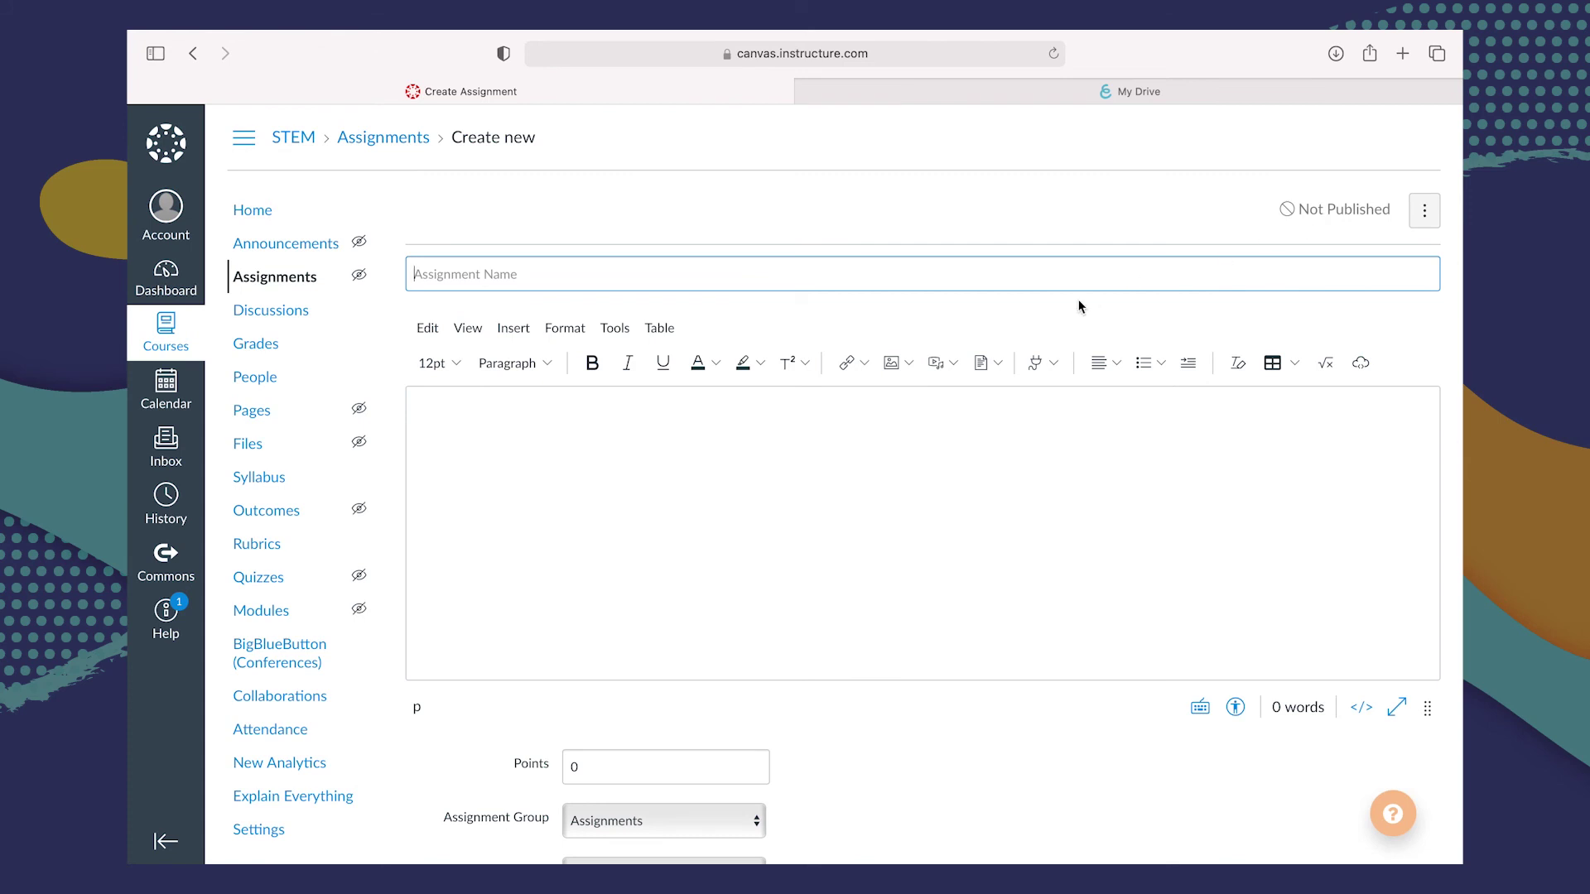
text(Make your own video)
Keep External Tool as the assignment's submission type and enter explaineverything.com as the external tool URL
scroll(1051, 750, down, 6)
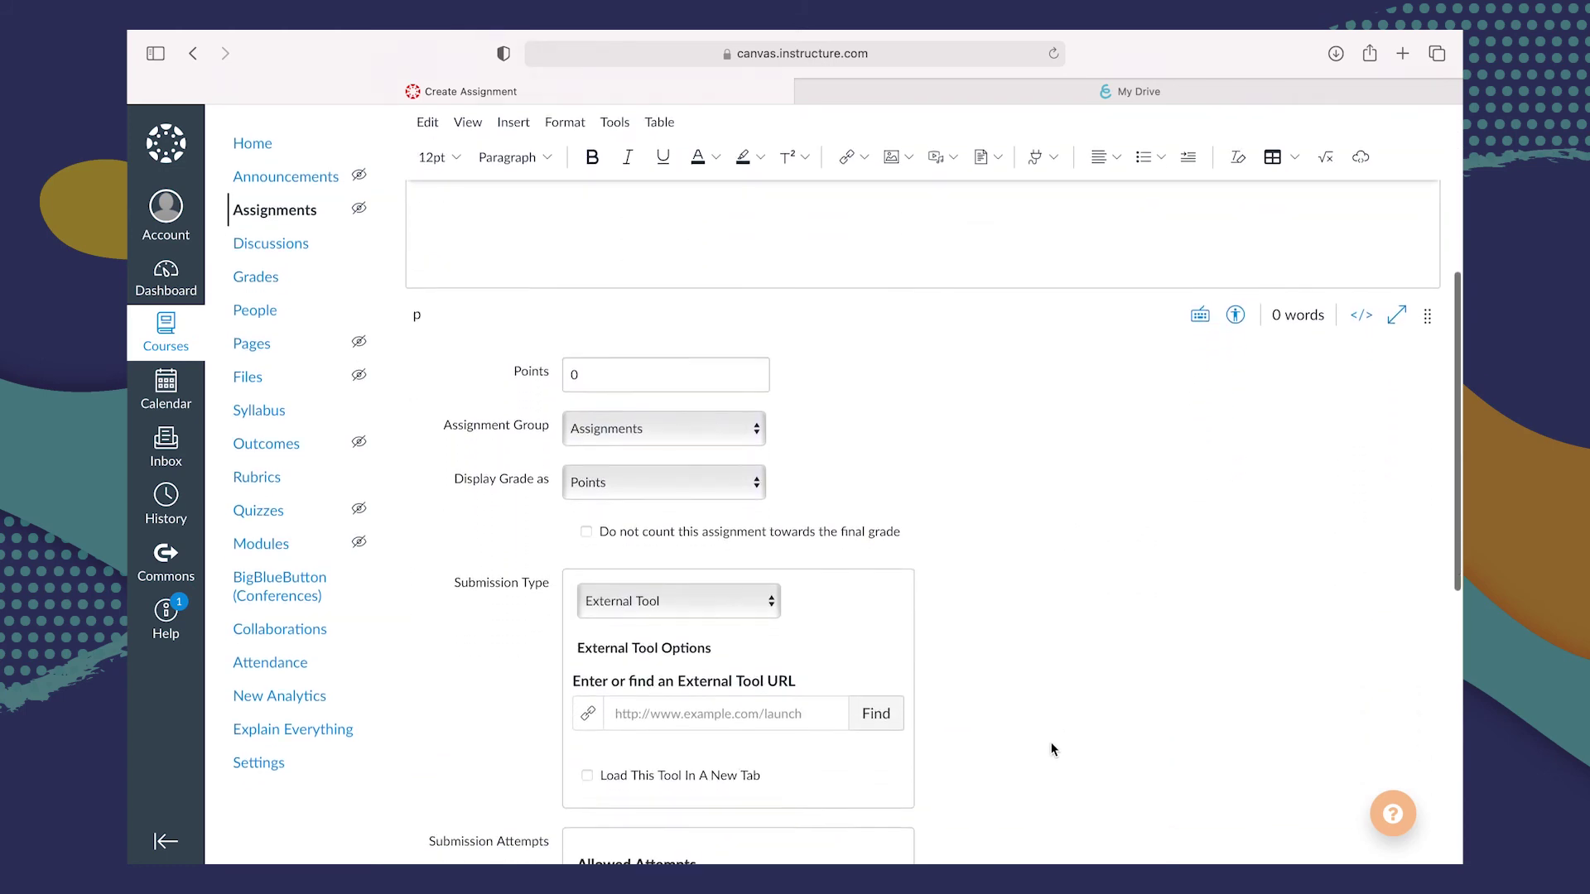
scroll(825, 604, down, 1)
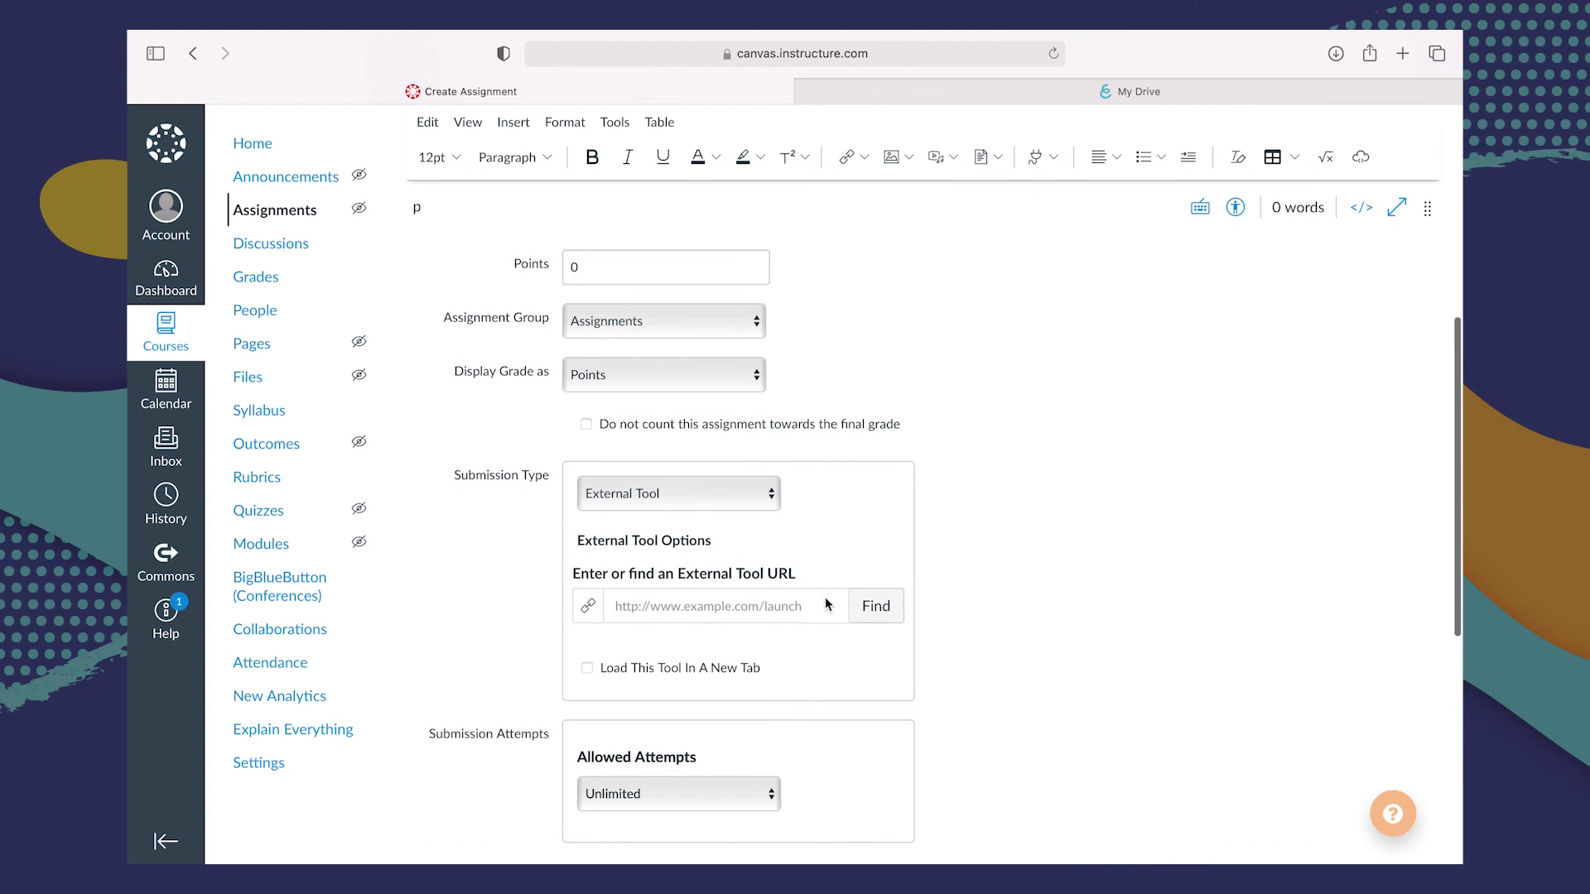
click(766, 487)
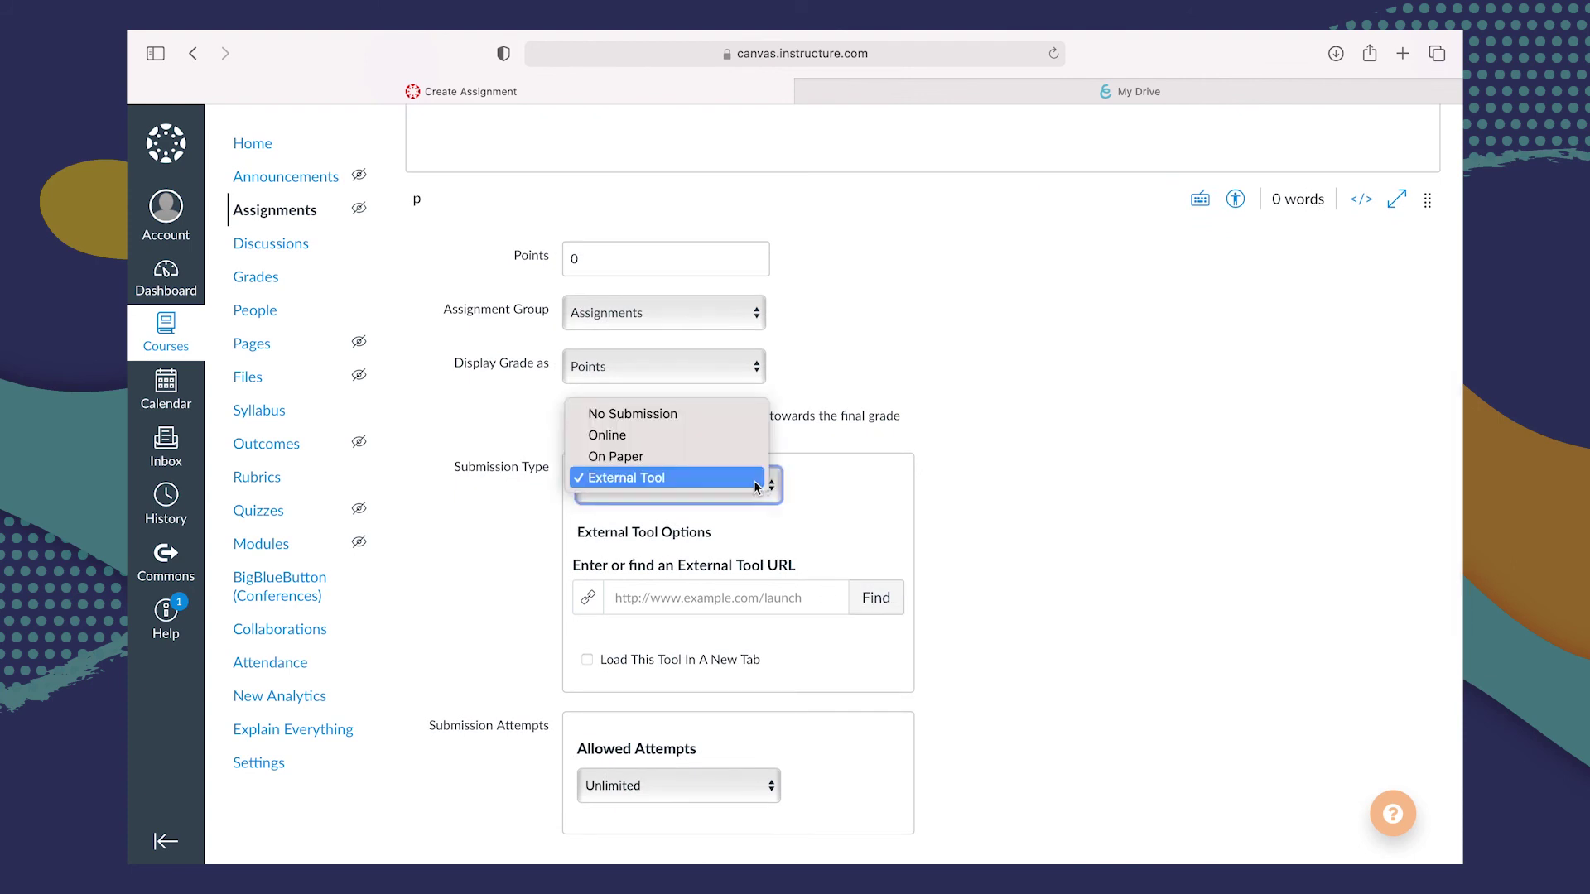
click(756, 487)
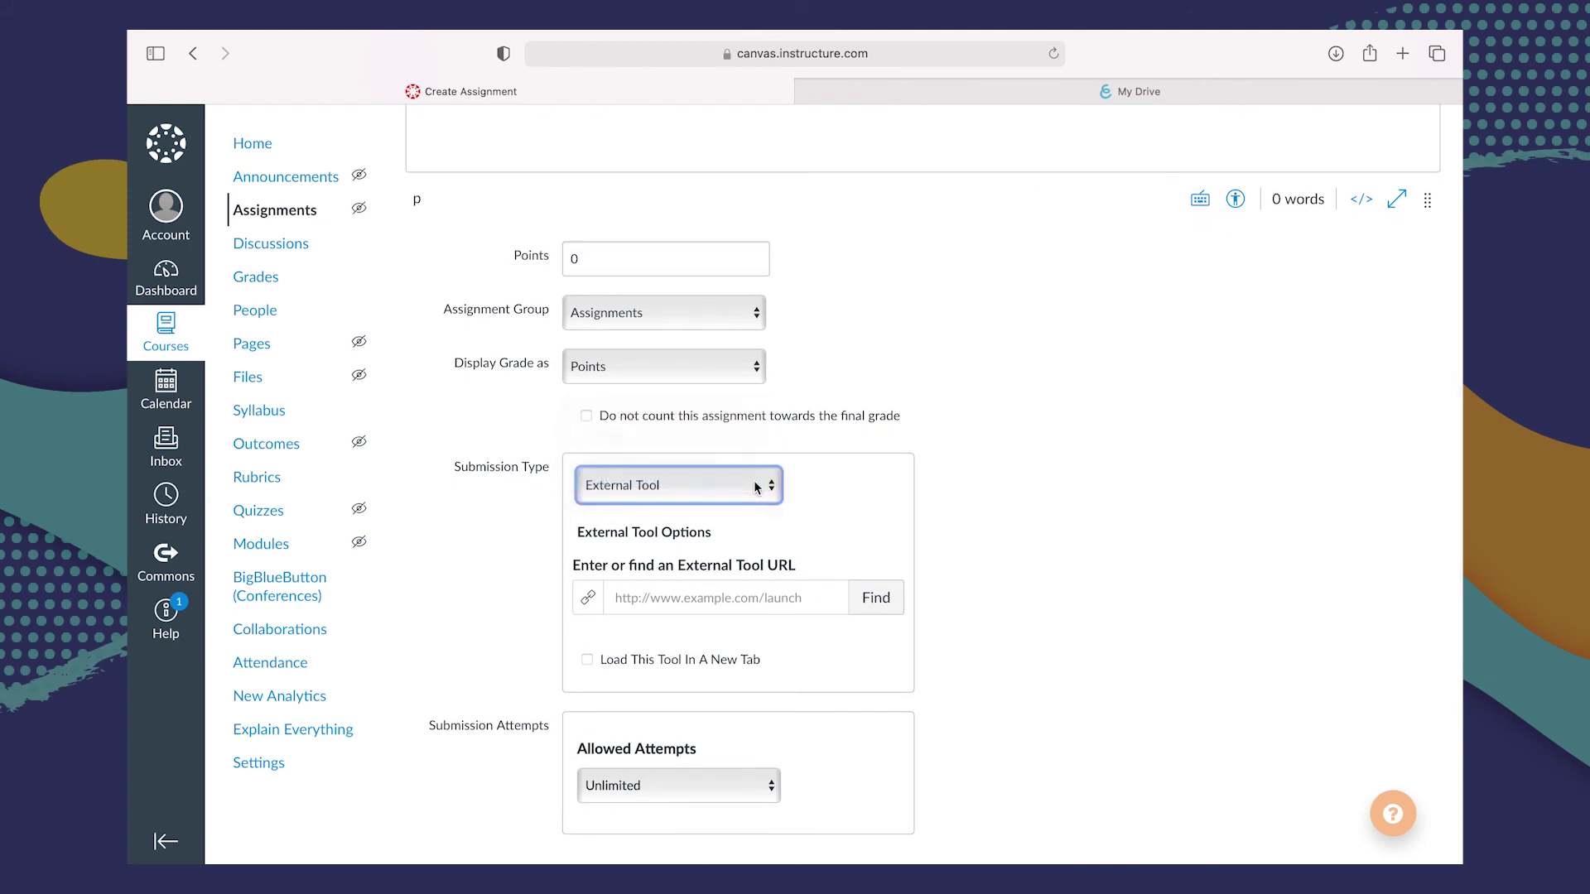
click(720, 599)
text(explain )
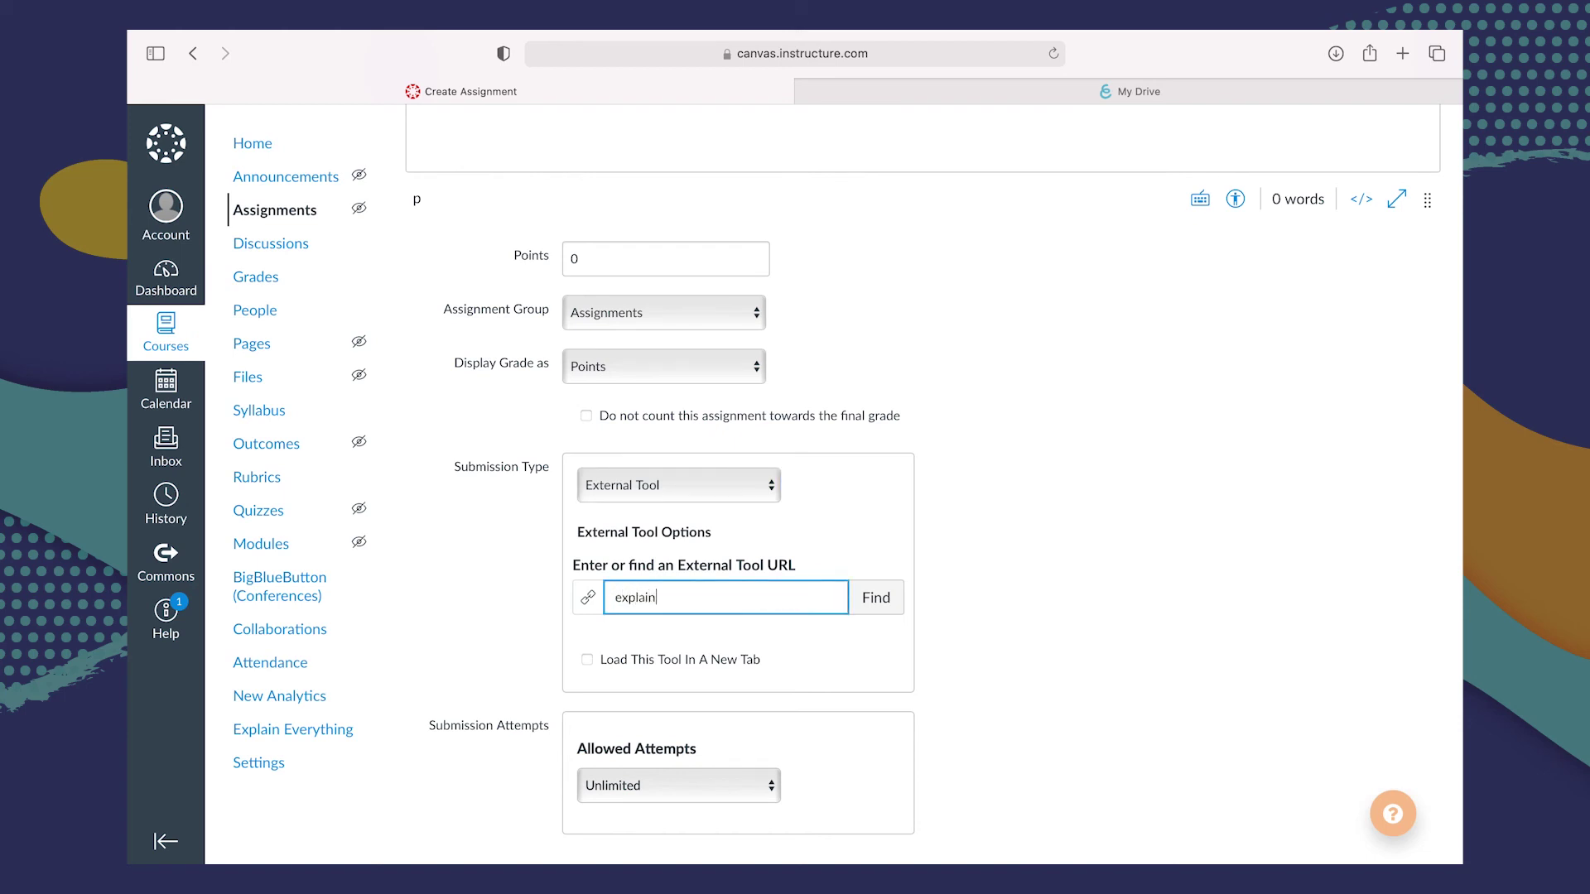
text(everything.com)
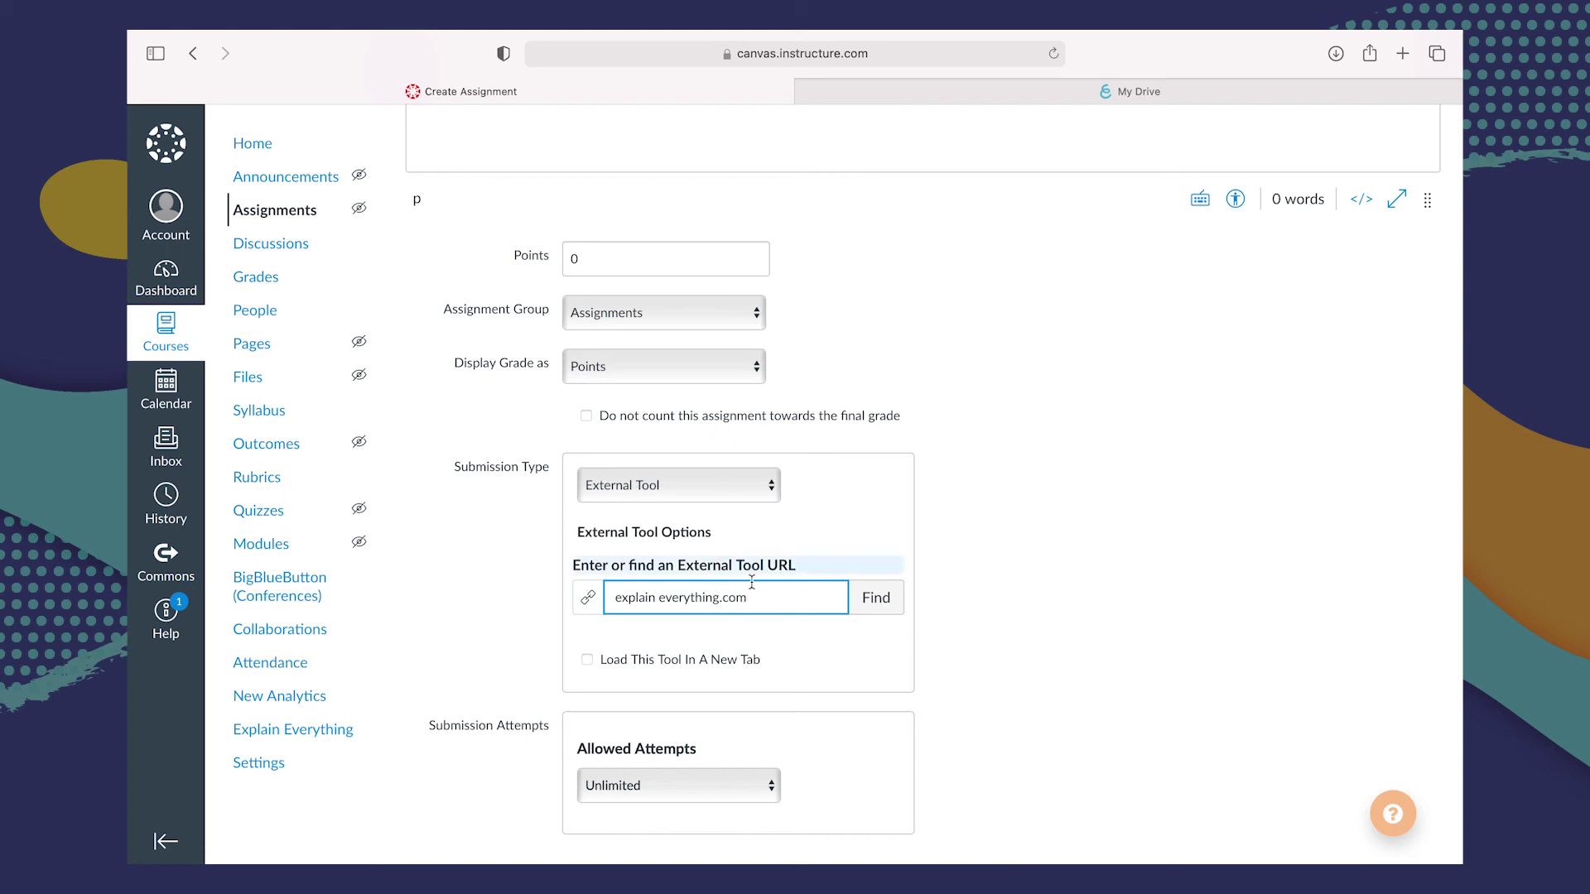
click(661, 598)
key(BackSpace)
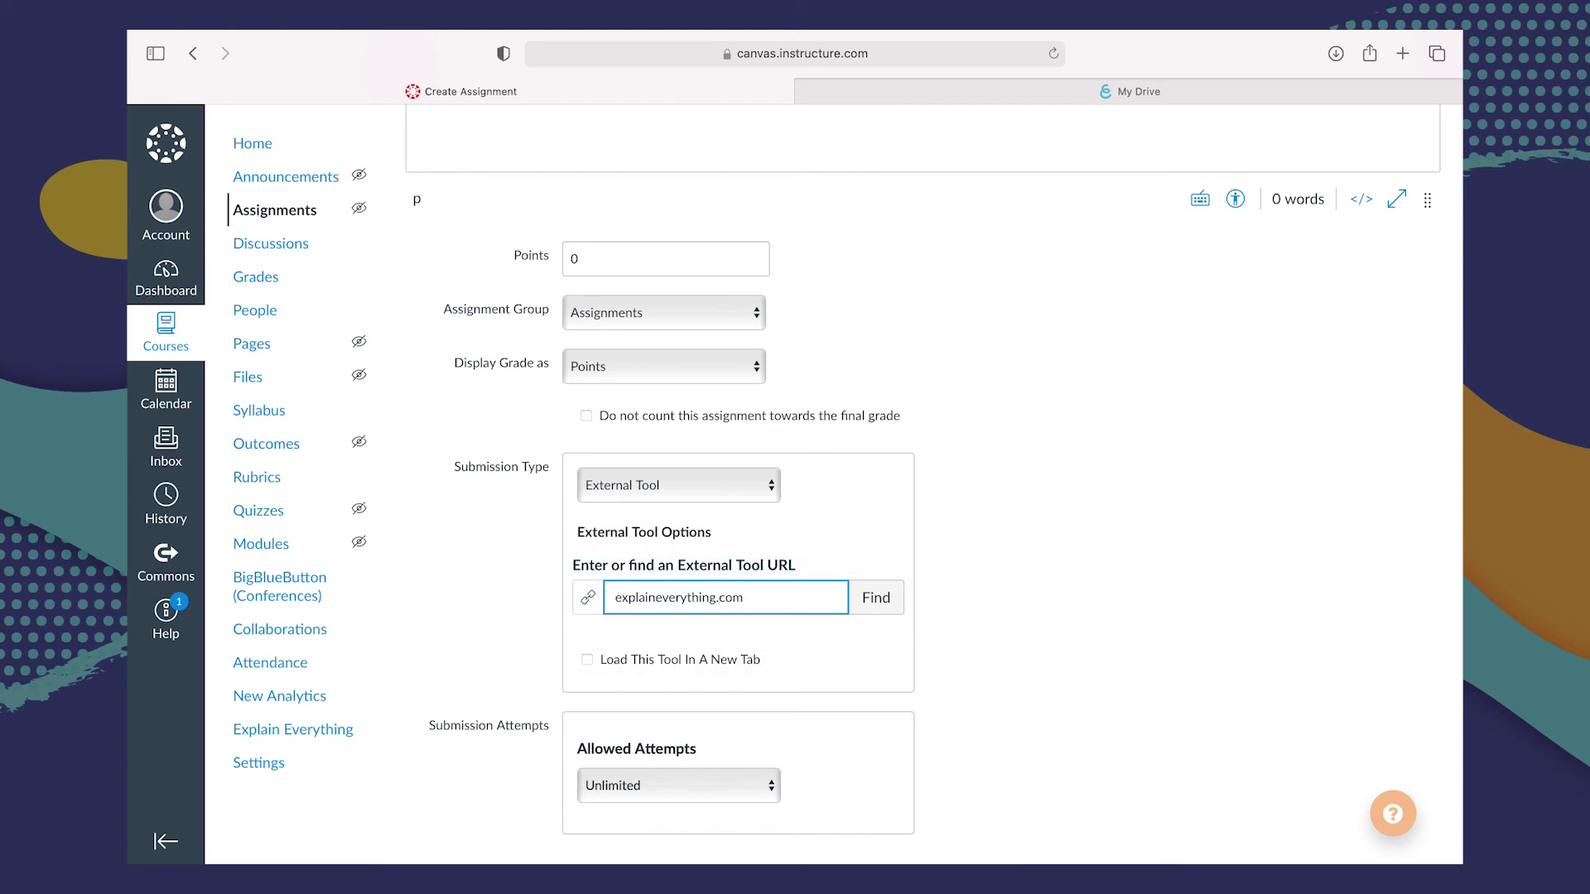
Find Explain Everything as the external tool and choose to assign a project template of the Record a video type
click(878, 600)
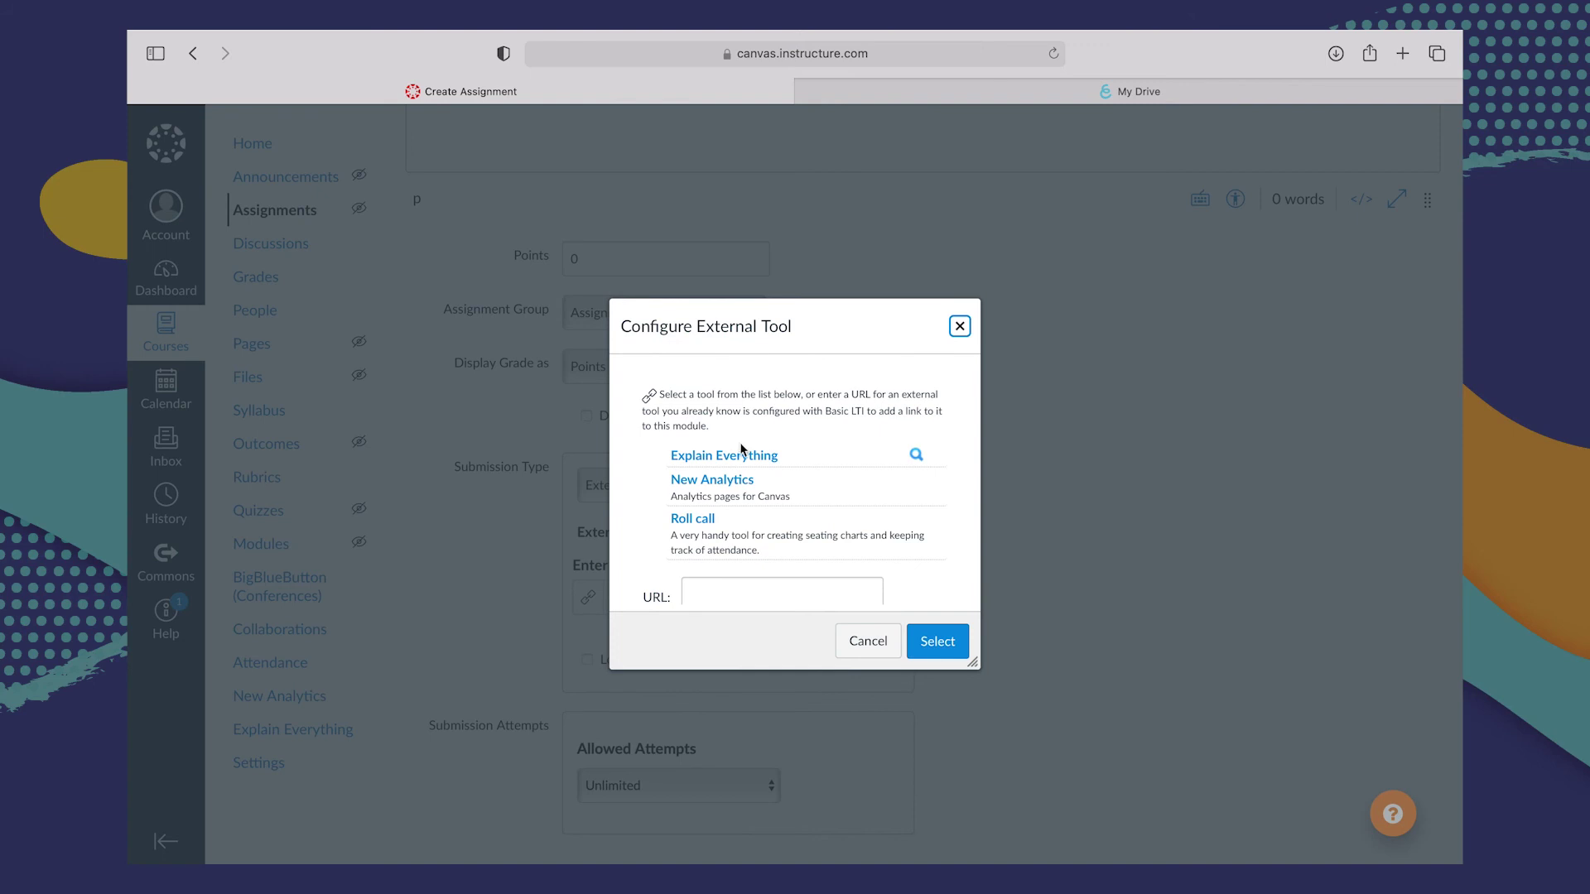
click(743, 456)
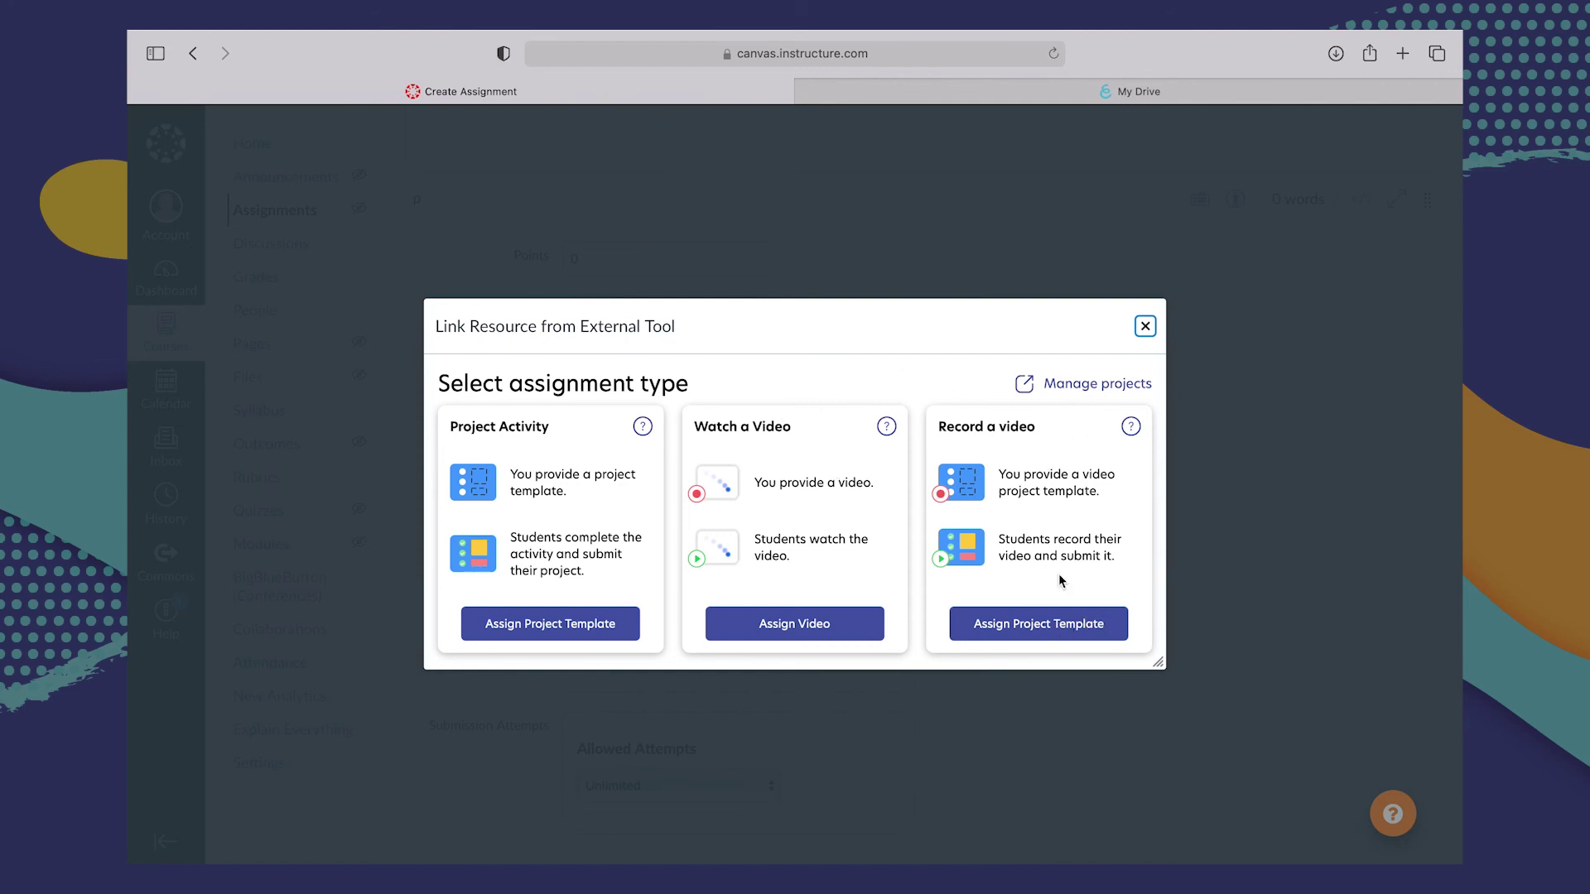
click(1052, 634)
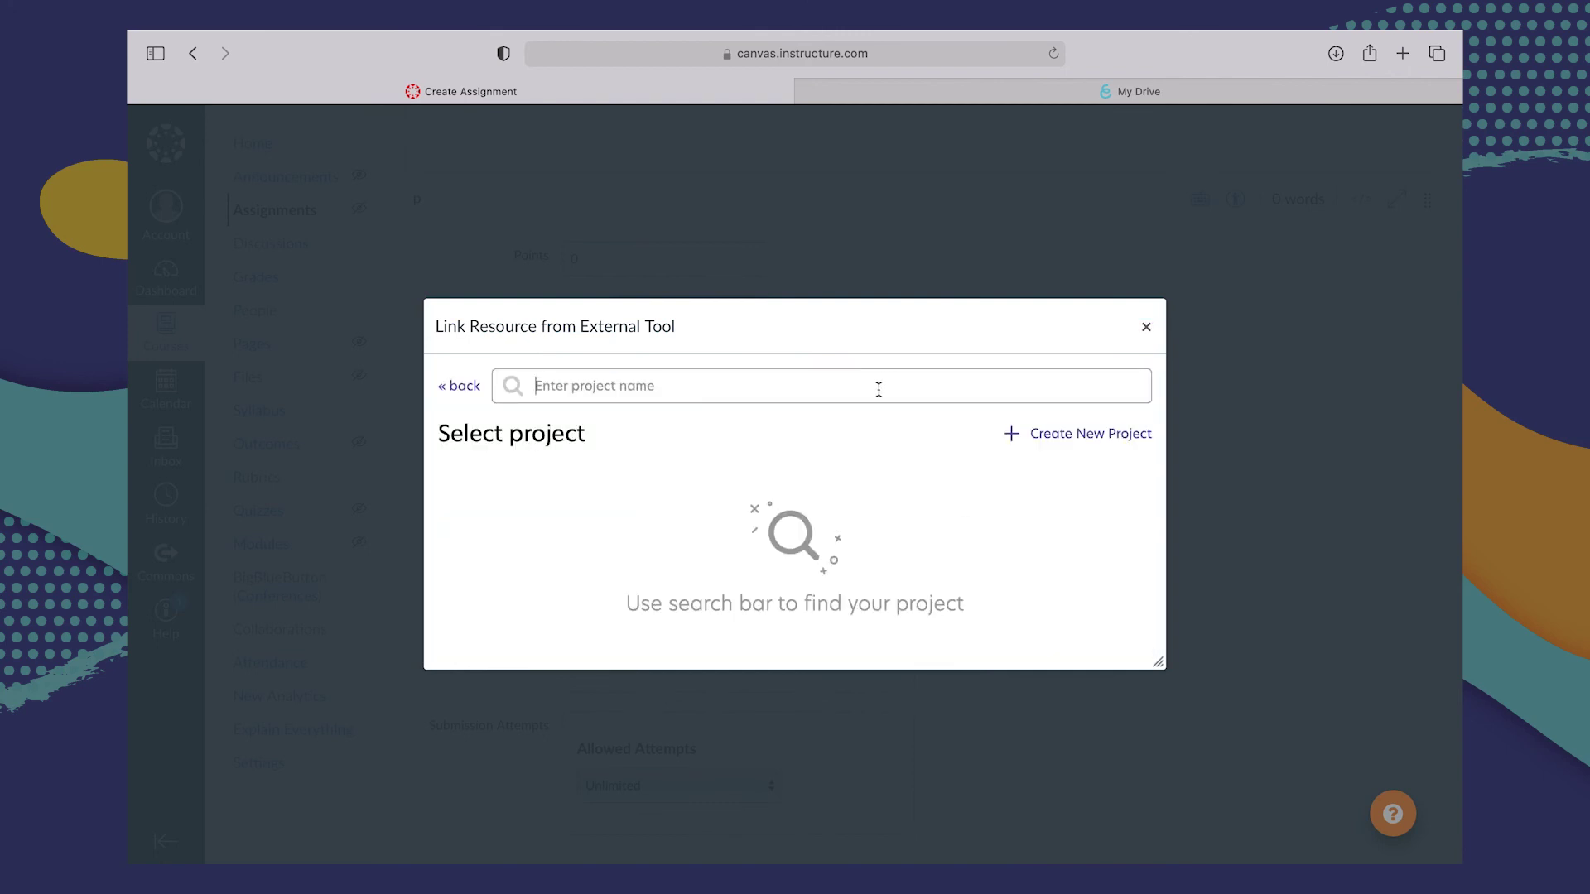
Check the projects in My Drive, search for "explanation" in the project selector, and link the Video Explanation project to the assignment
mouse_move(1012, 54)
click(1017, 114)
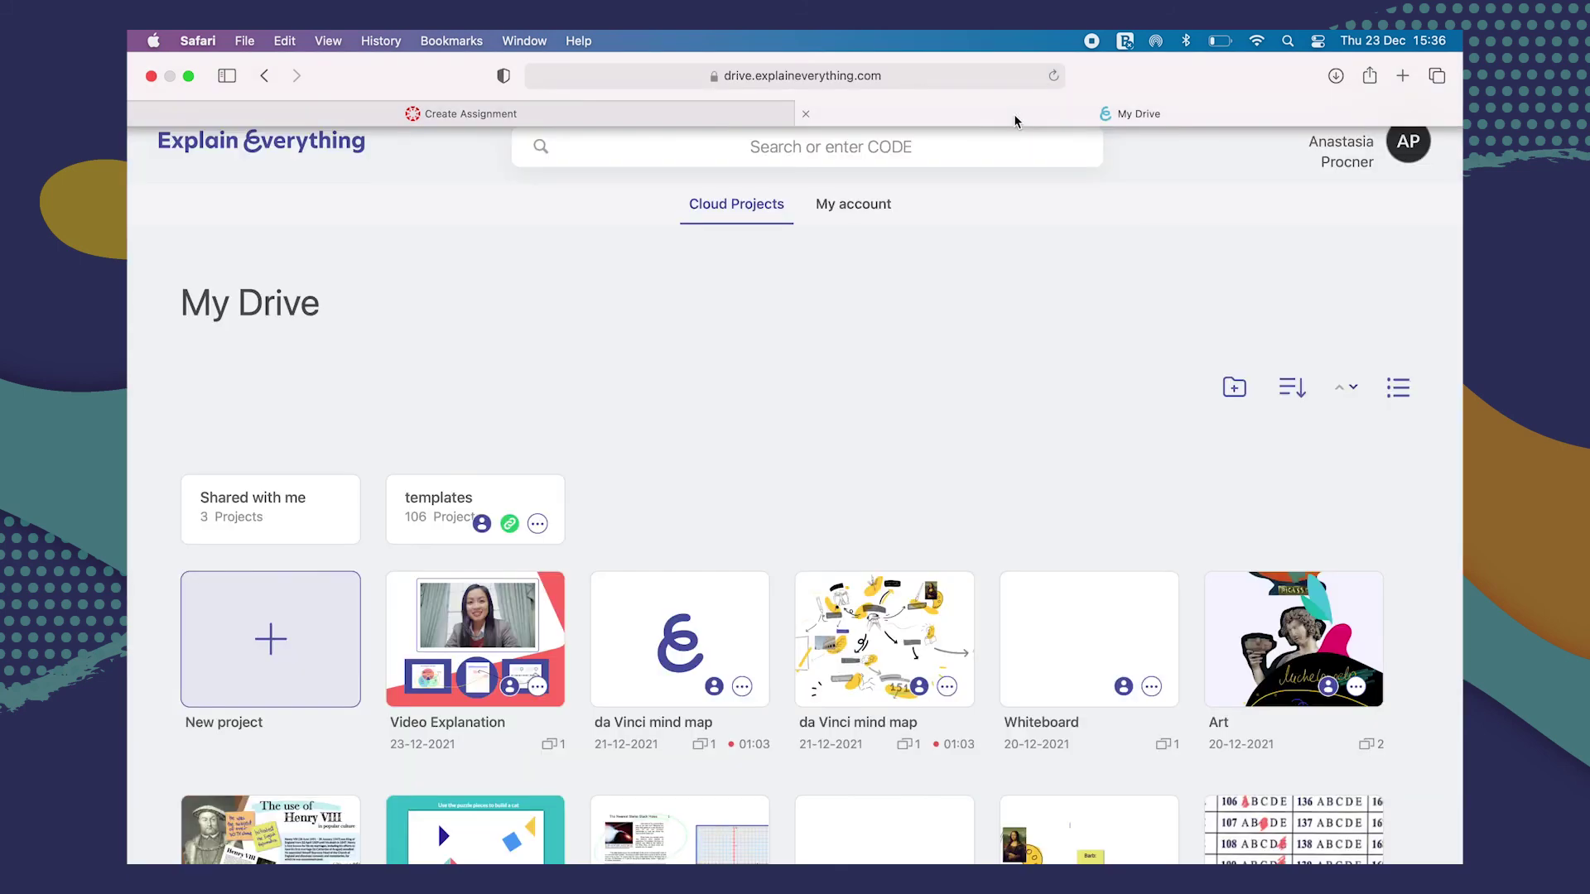
click(672, 107)
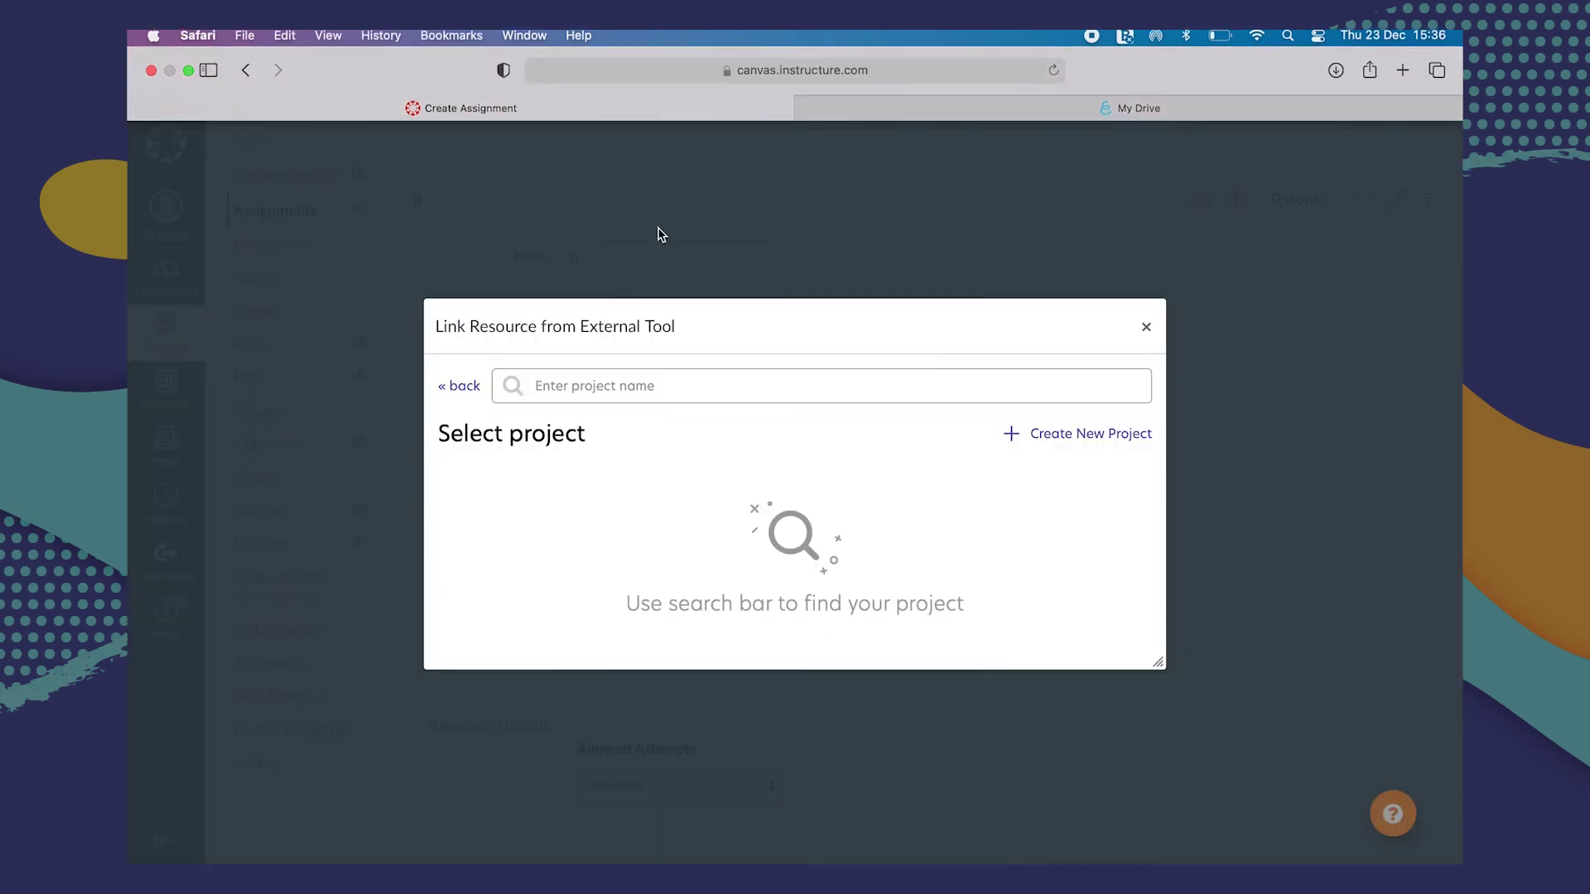
text(explanation)
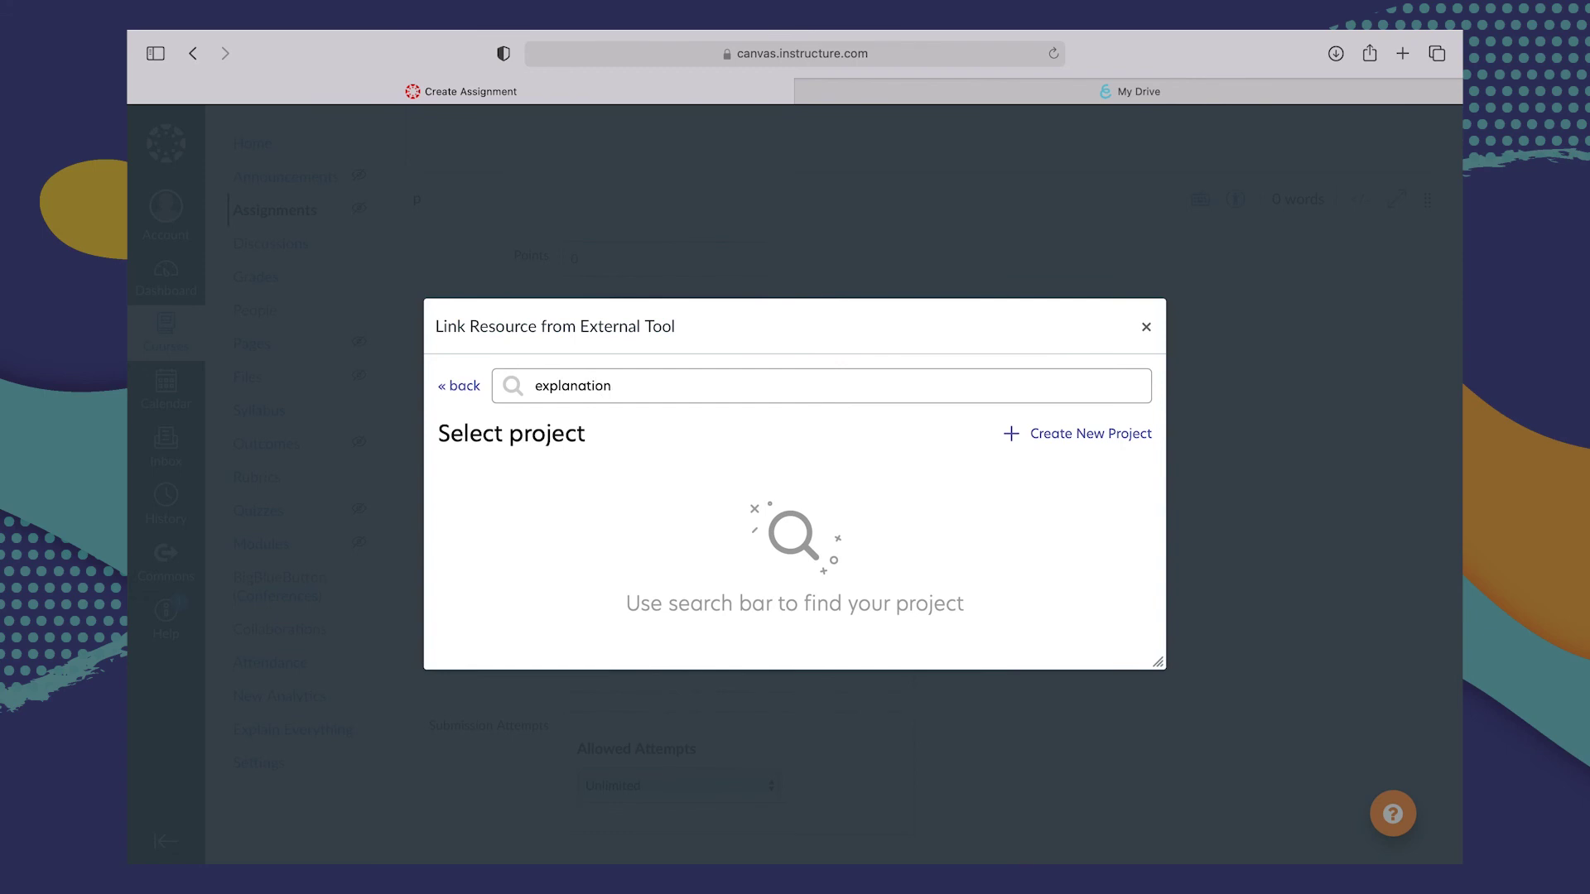
key(Return)
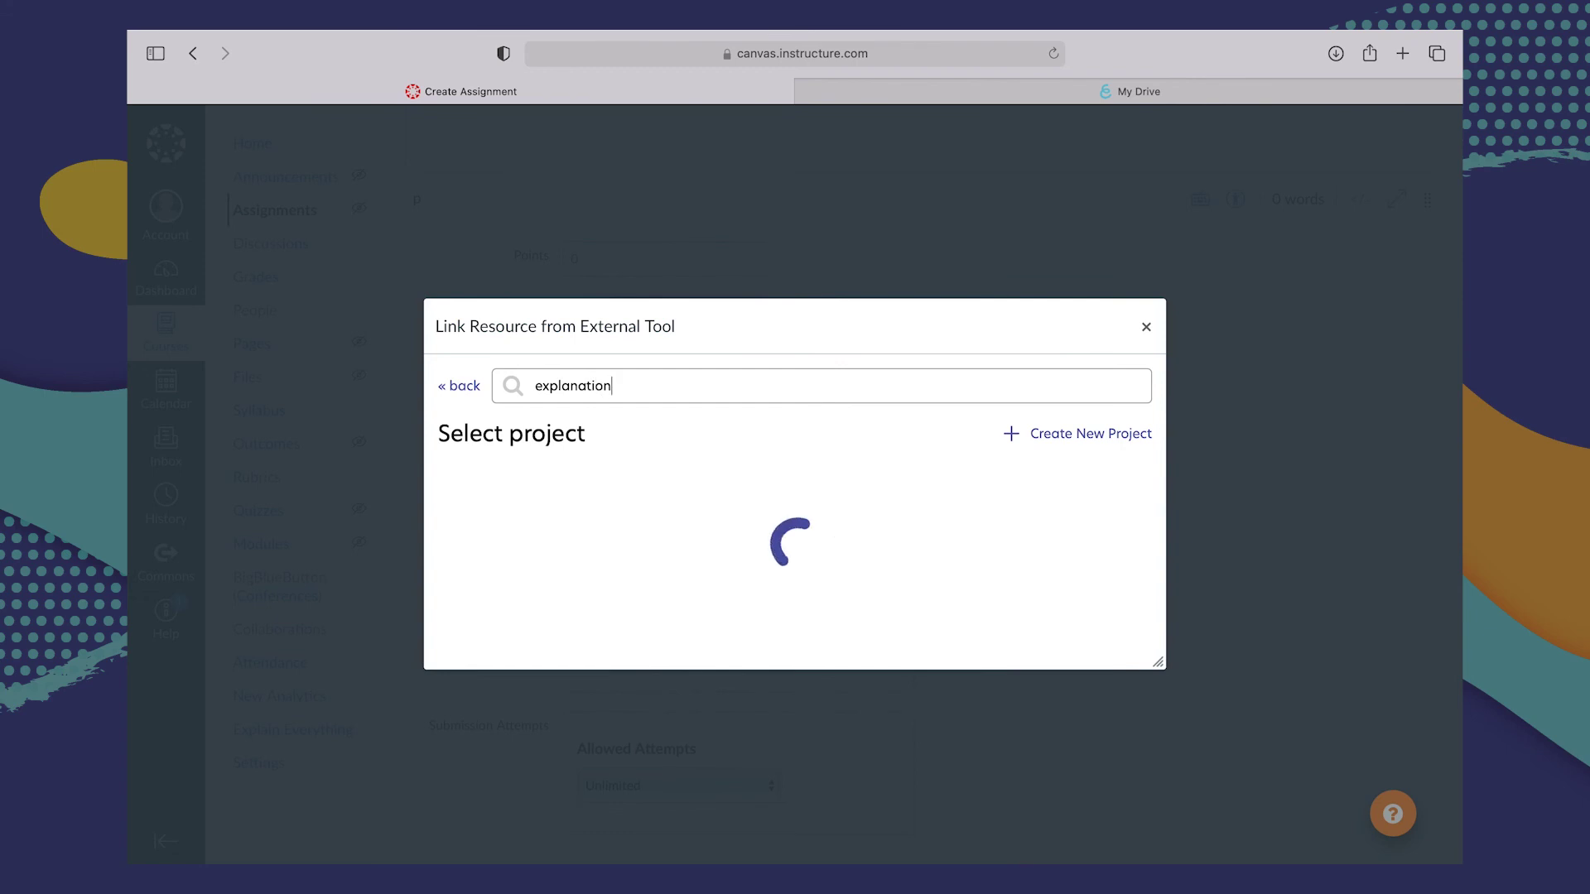
mouse_move(460, 522)
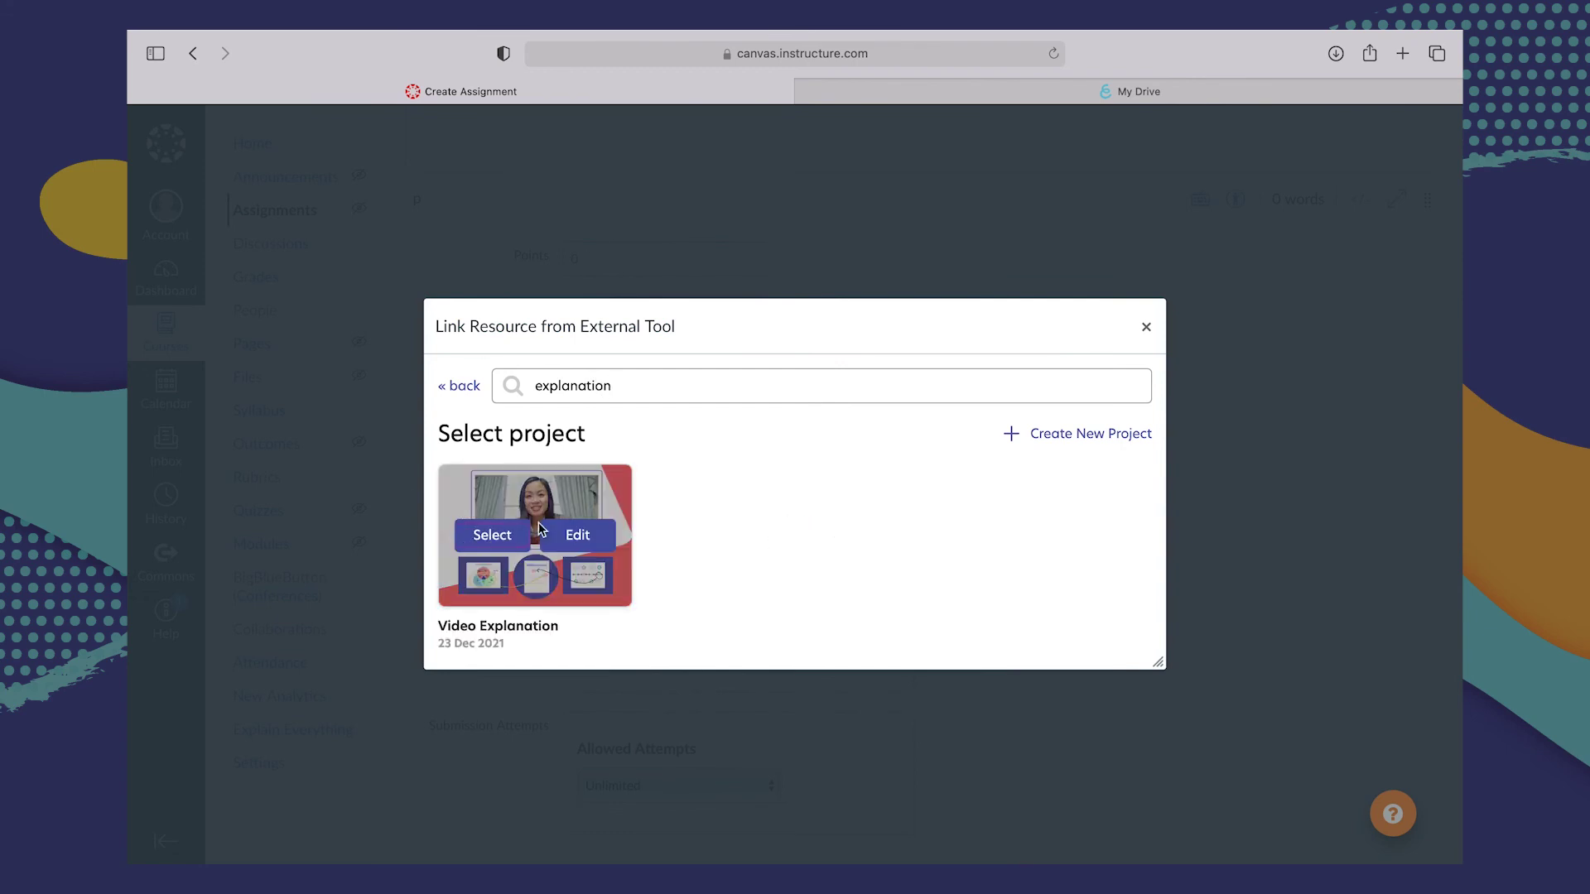
click(501, 538)
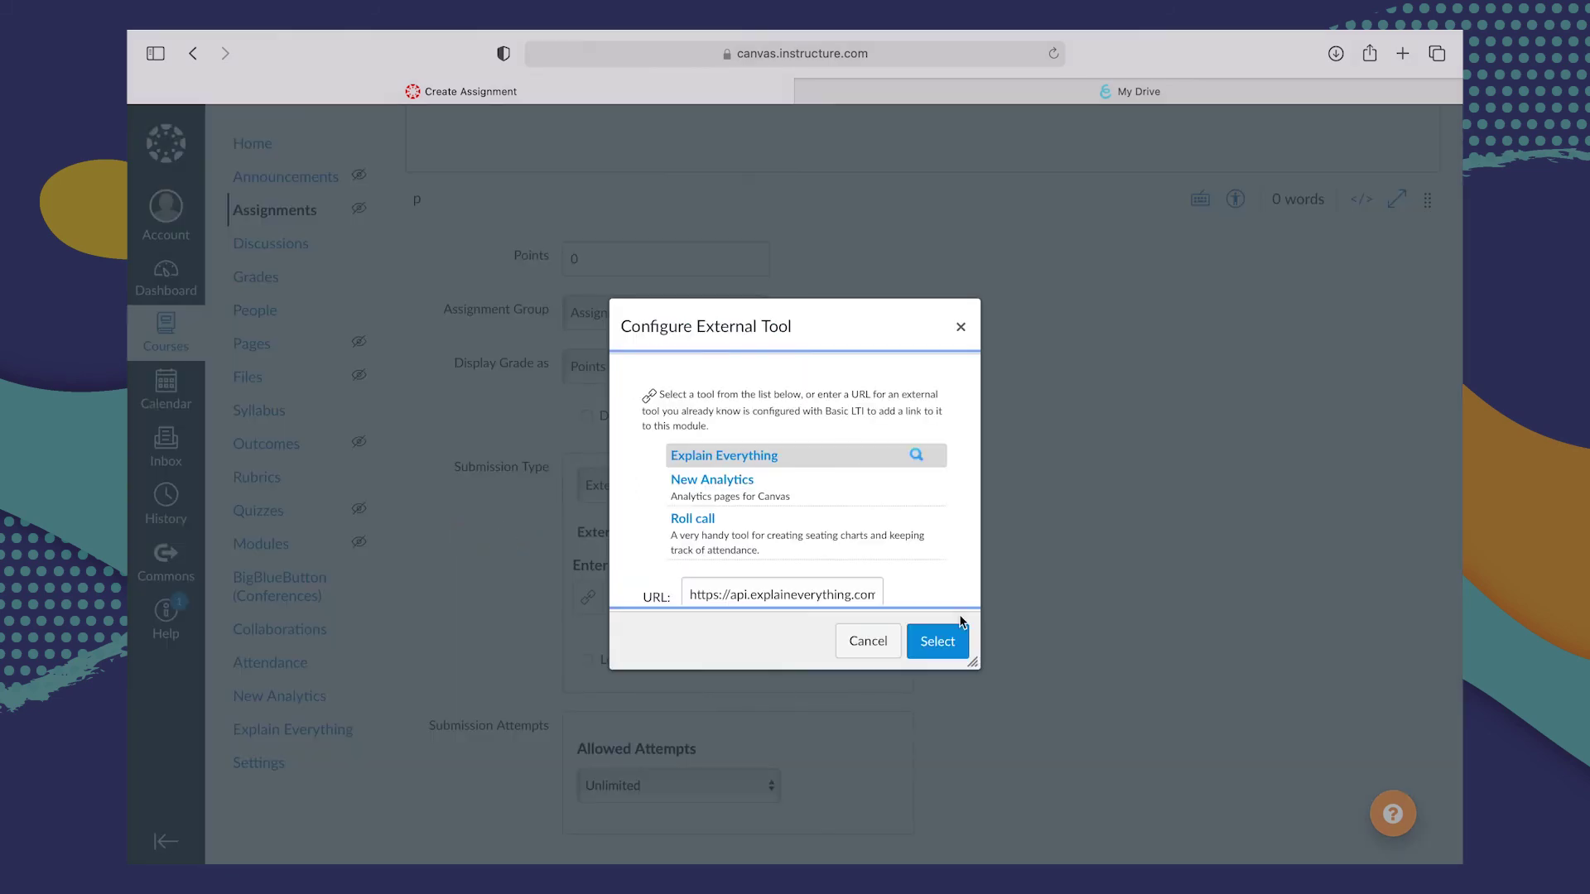
click(944, 647)
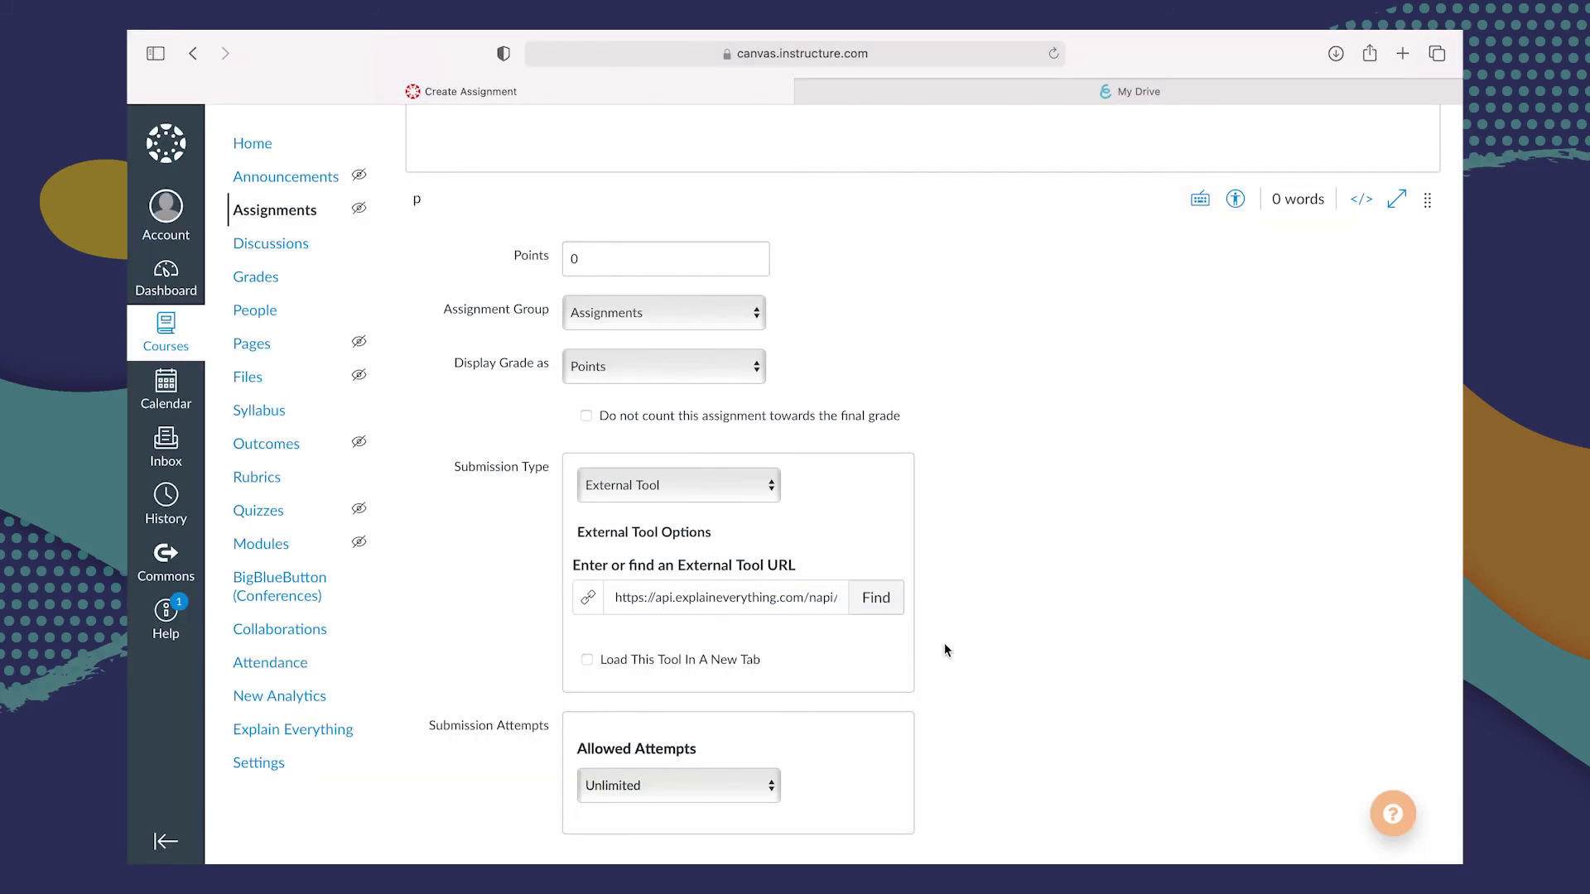
Review the remaining assignment settings, then save and publish the "Make your own video" assignment for Everyone
scroll(944, 643, down, 5)
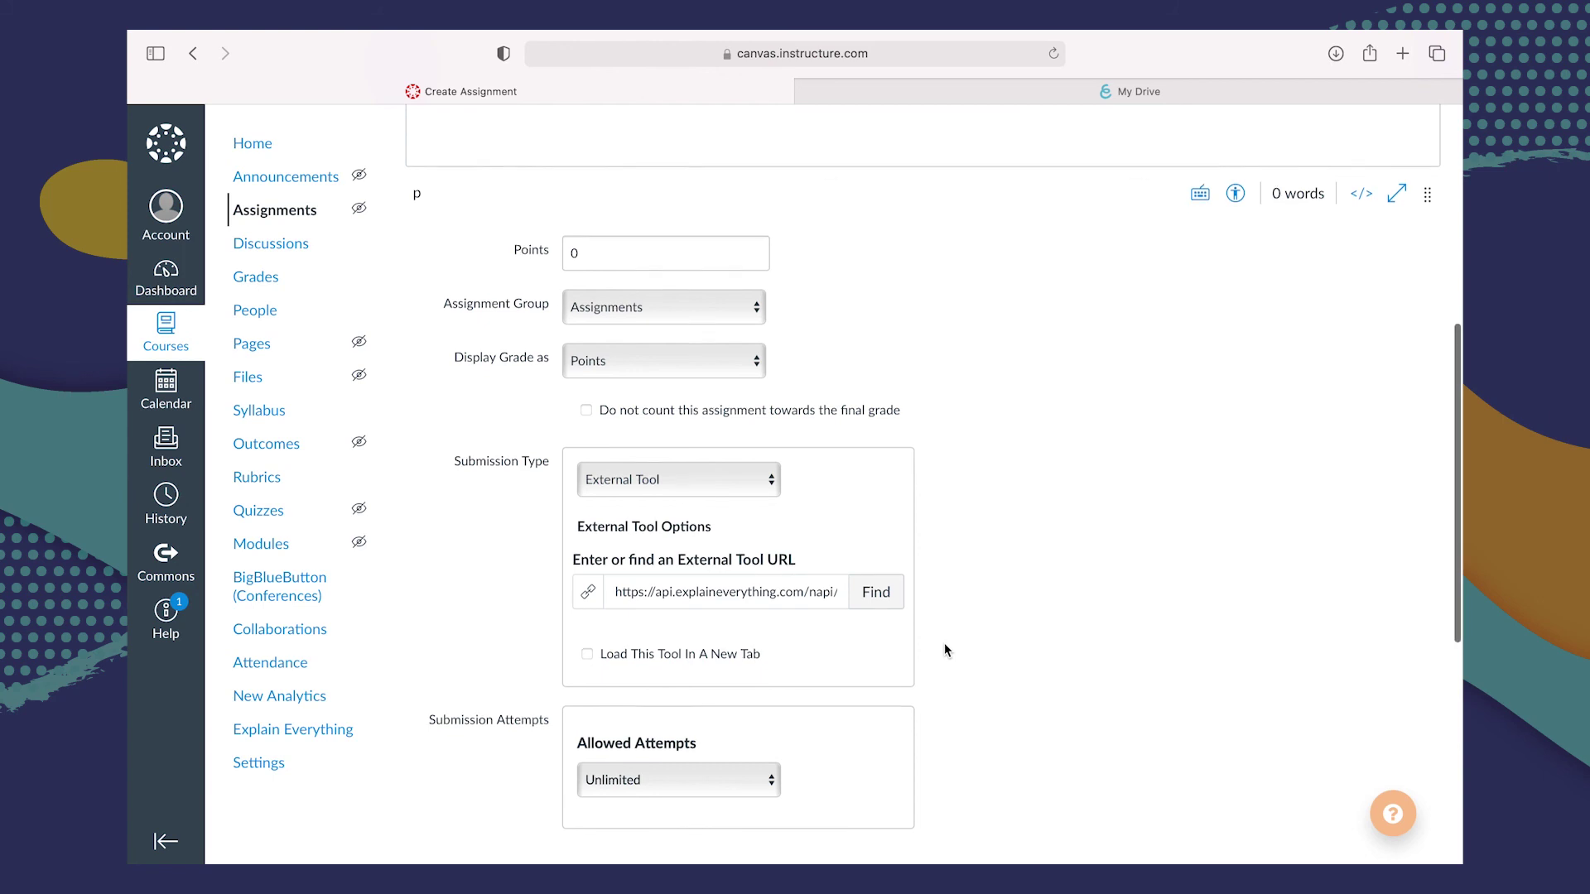
scroll(944, 643, down, 2)
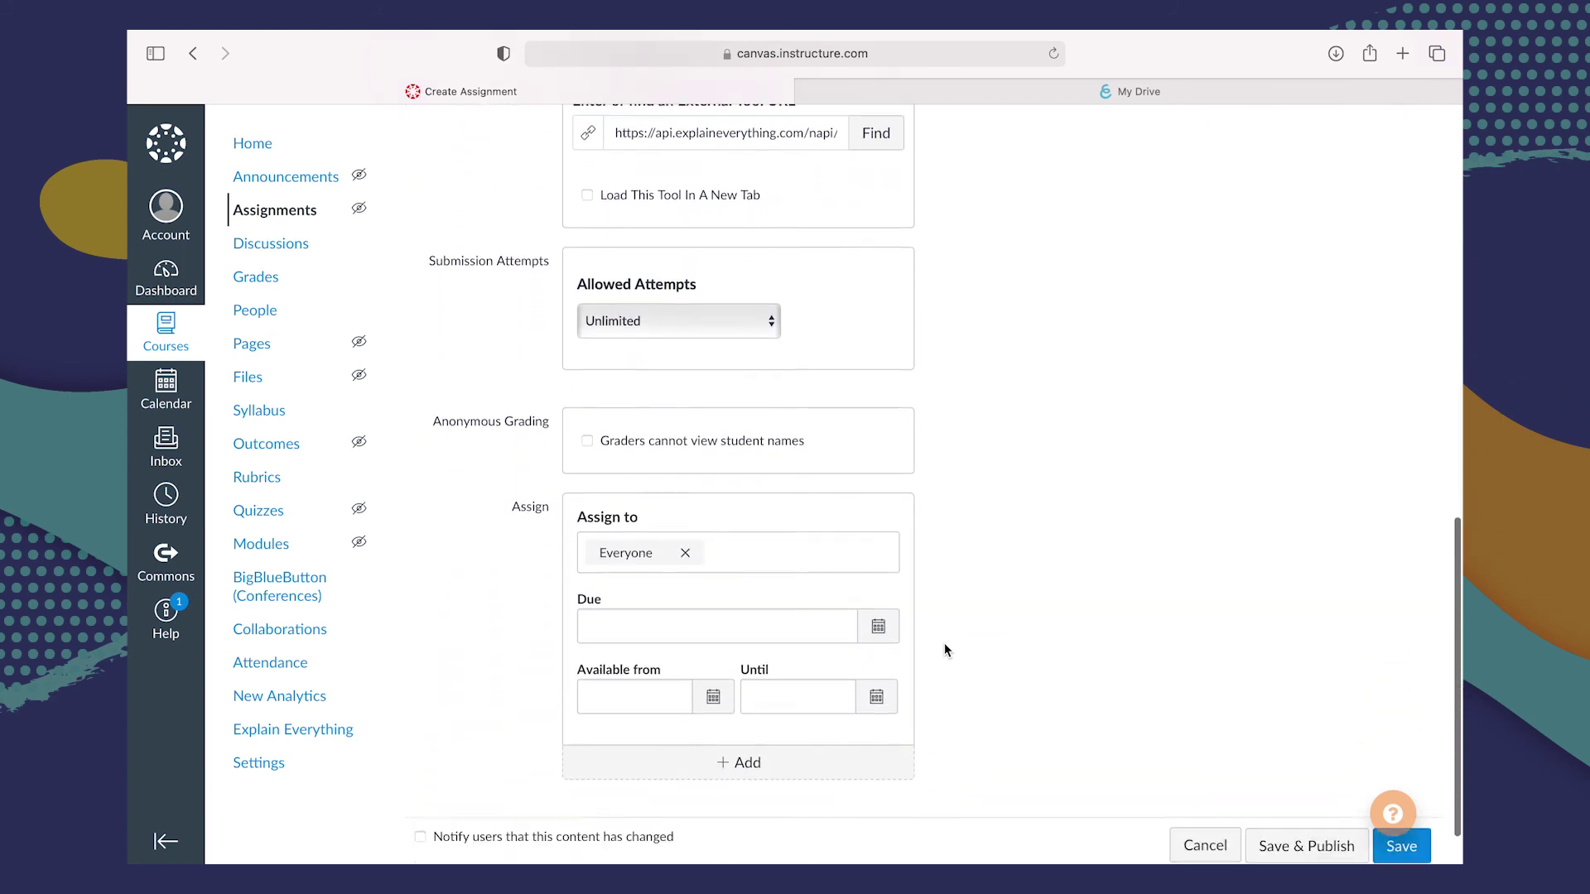
scroll(944, 643, up, 4)
scroll(944, 643, up, 1)
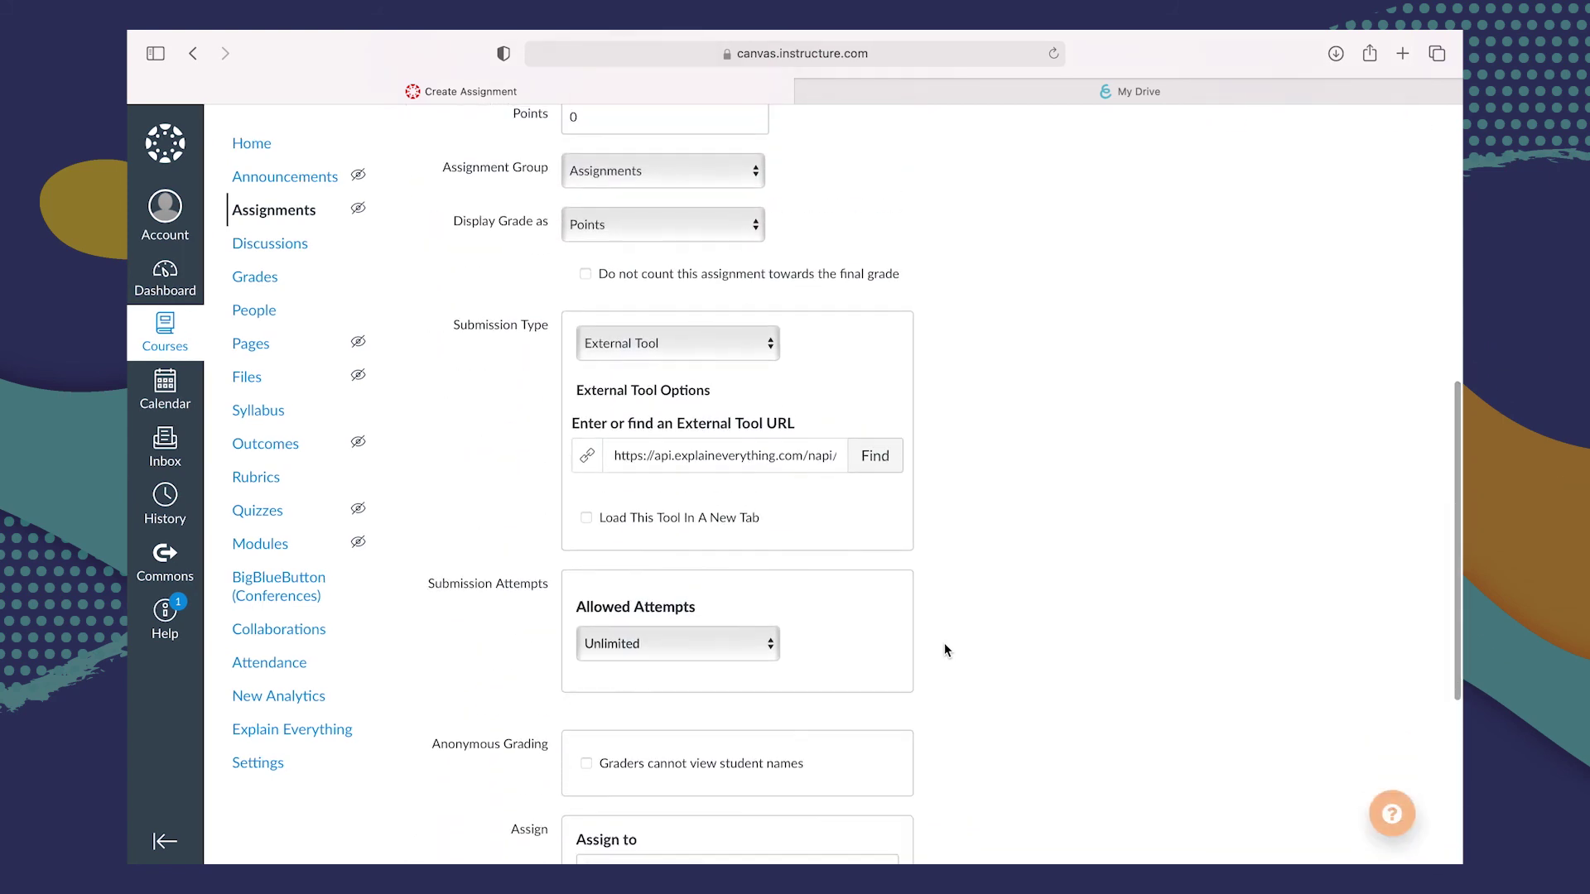
scroll(944, 643, down, 3)
scroll(944, 643, down, 2)
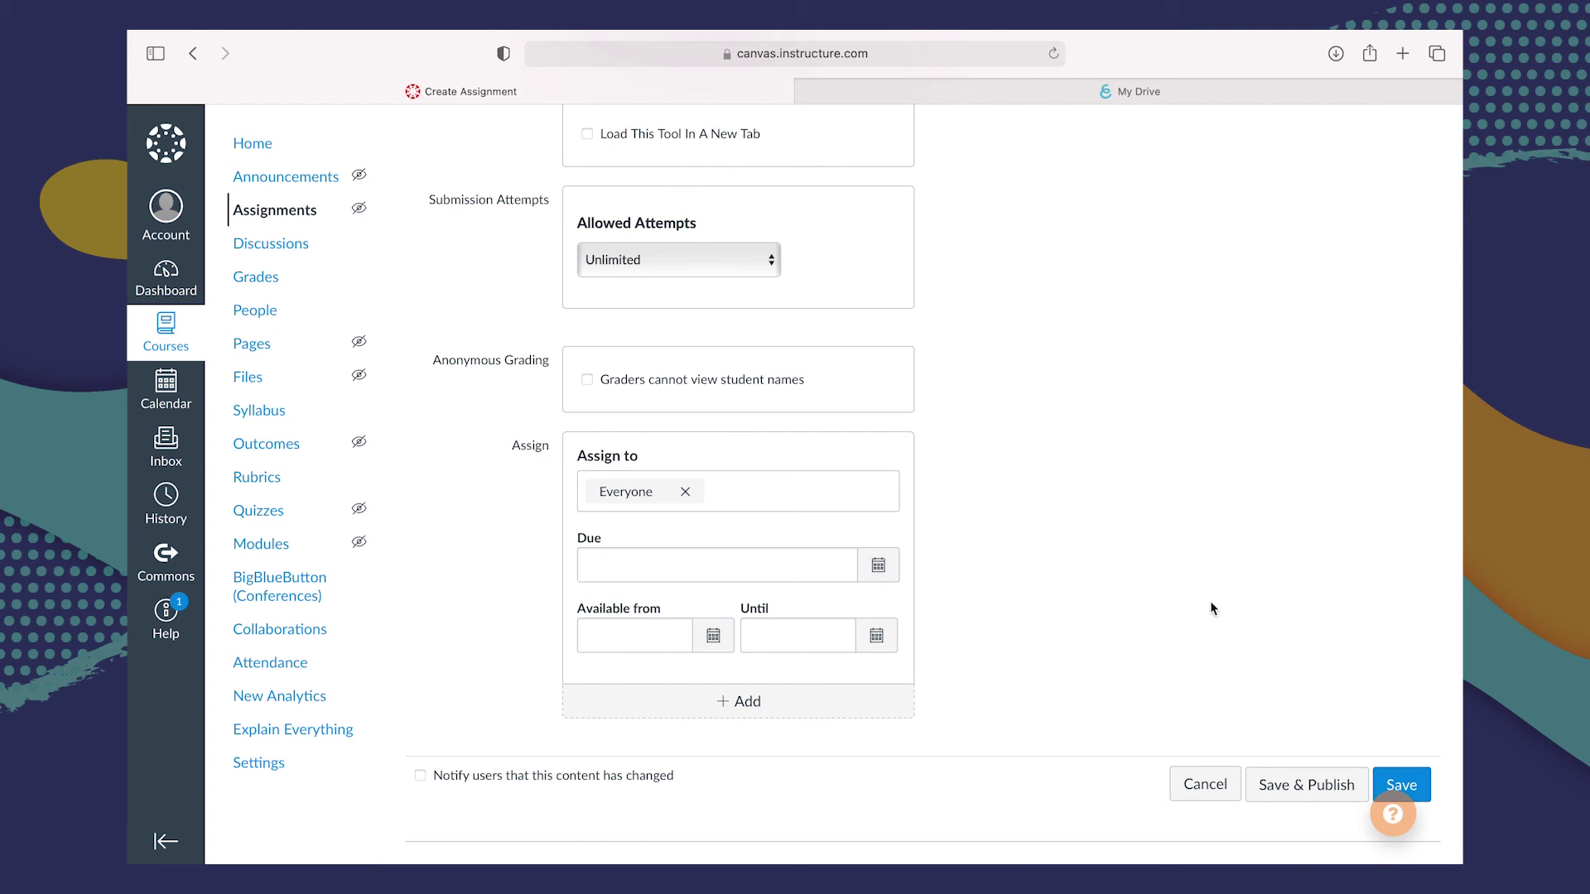
click(1304, 785)
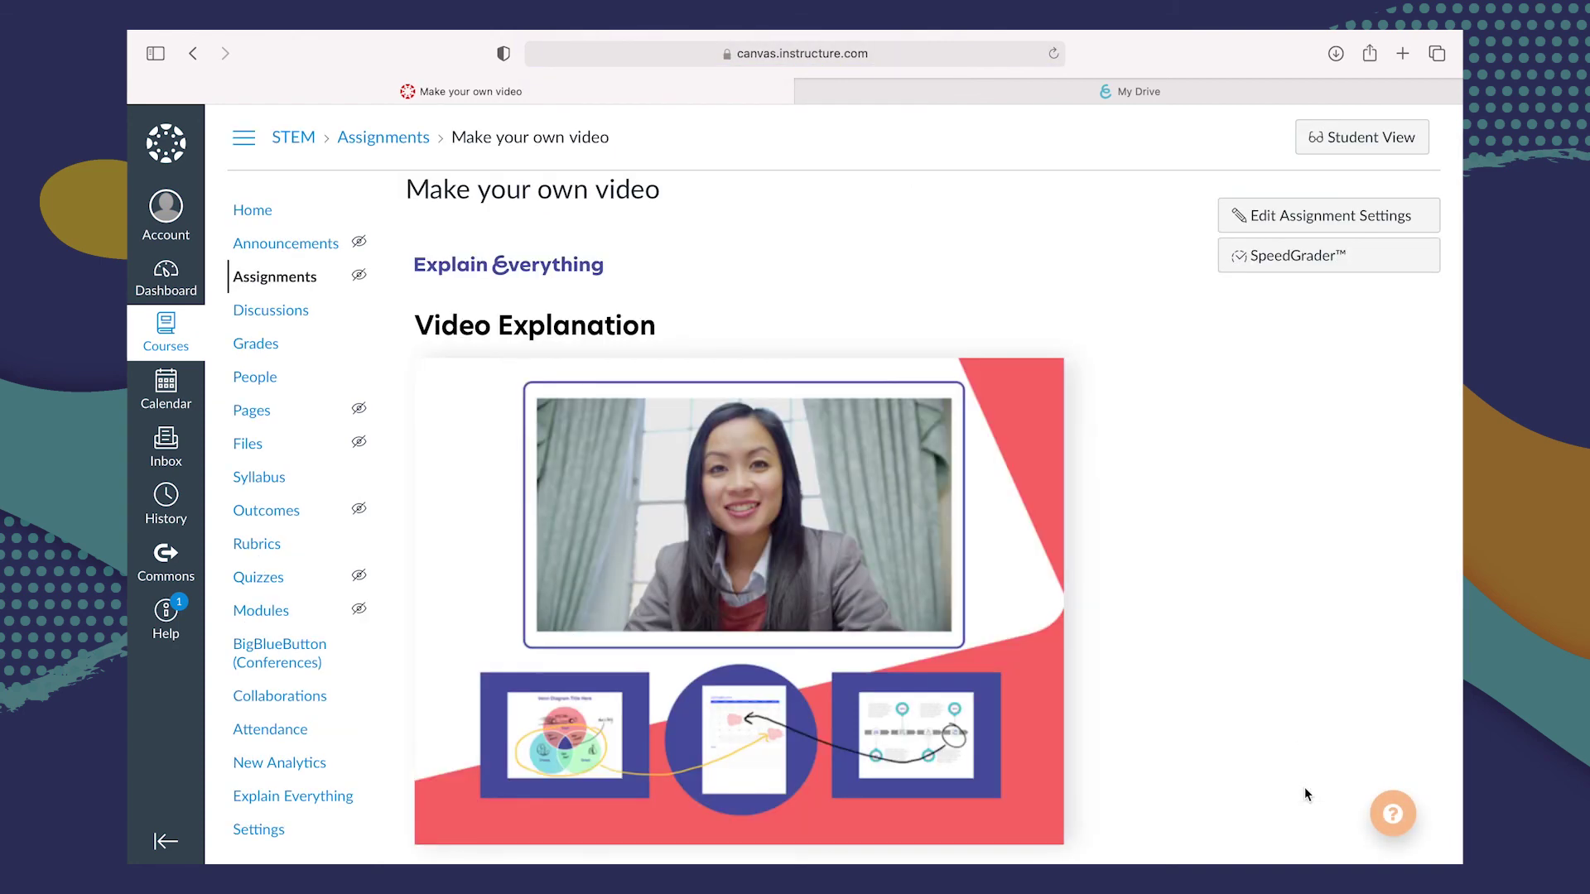
scroll(1305, 793, down, 1)
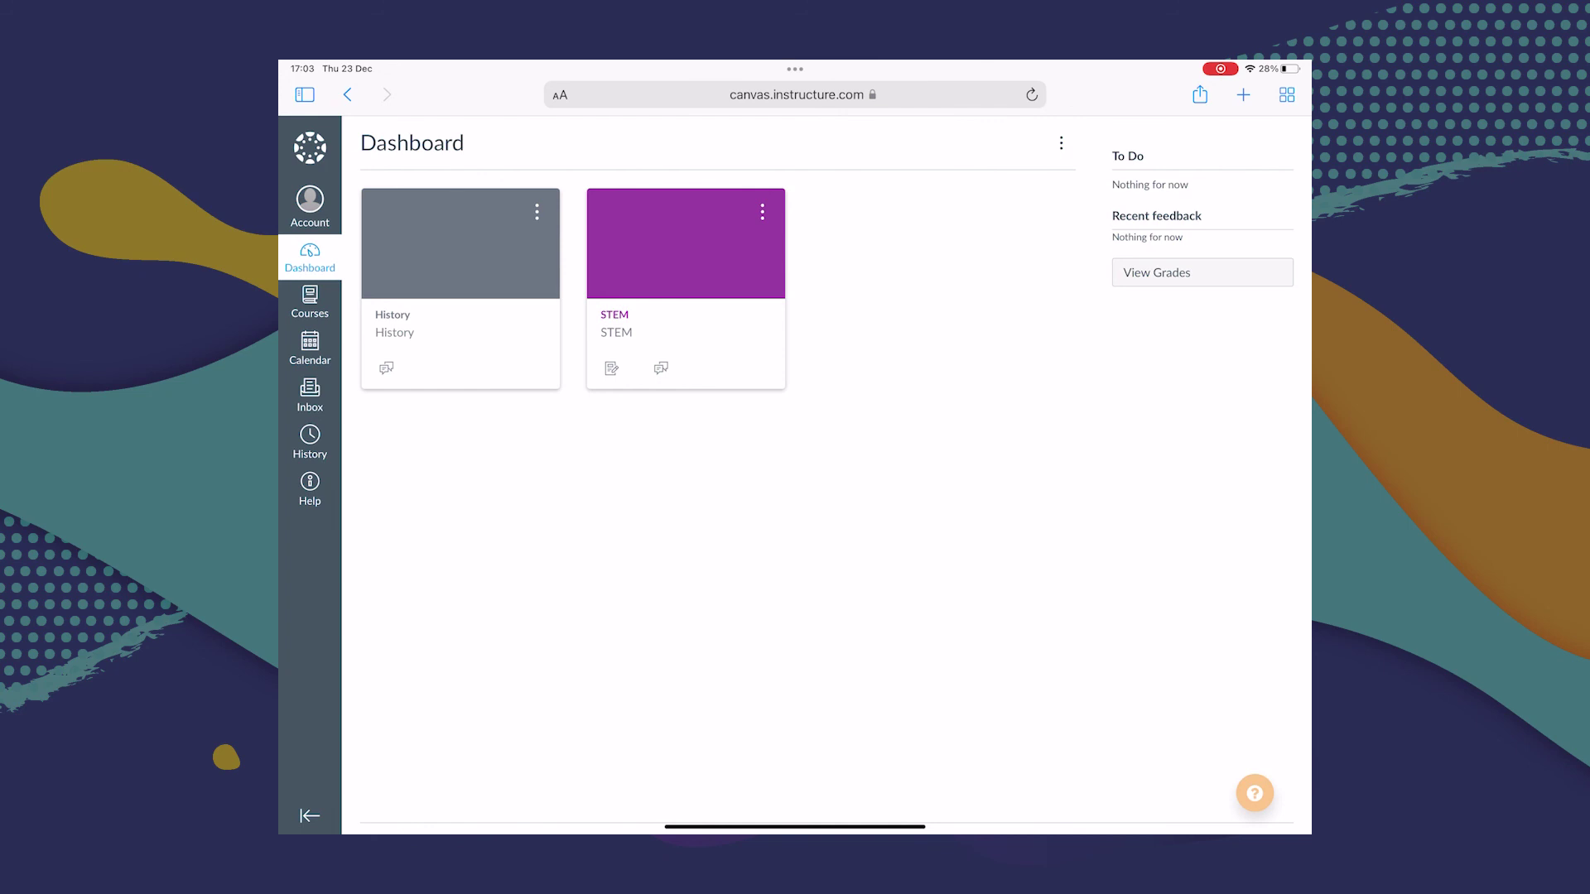
As a student, open the "Make your own video" assignment from the STEM course's recent activity and start its project
click(614, 315)
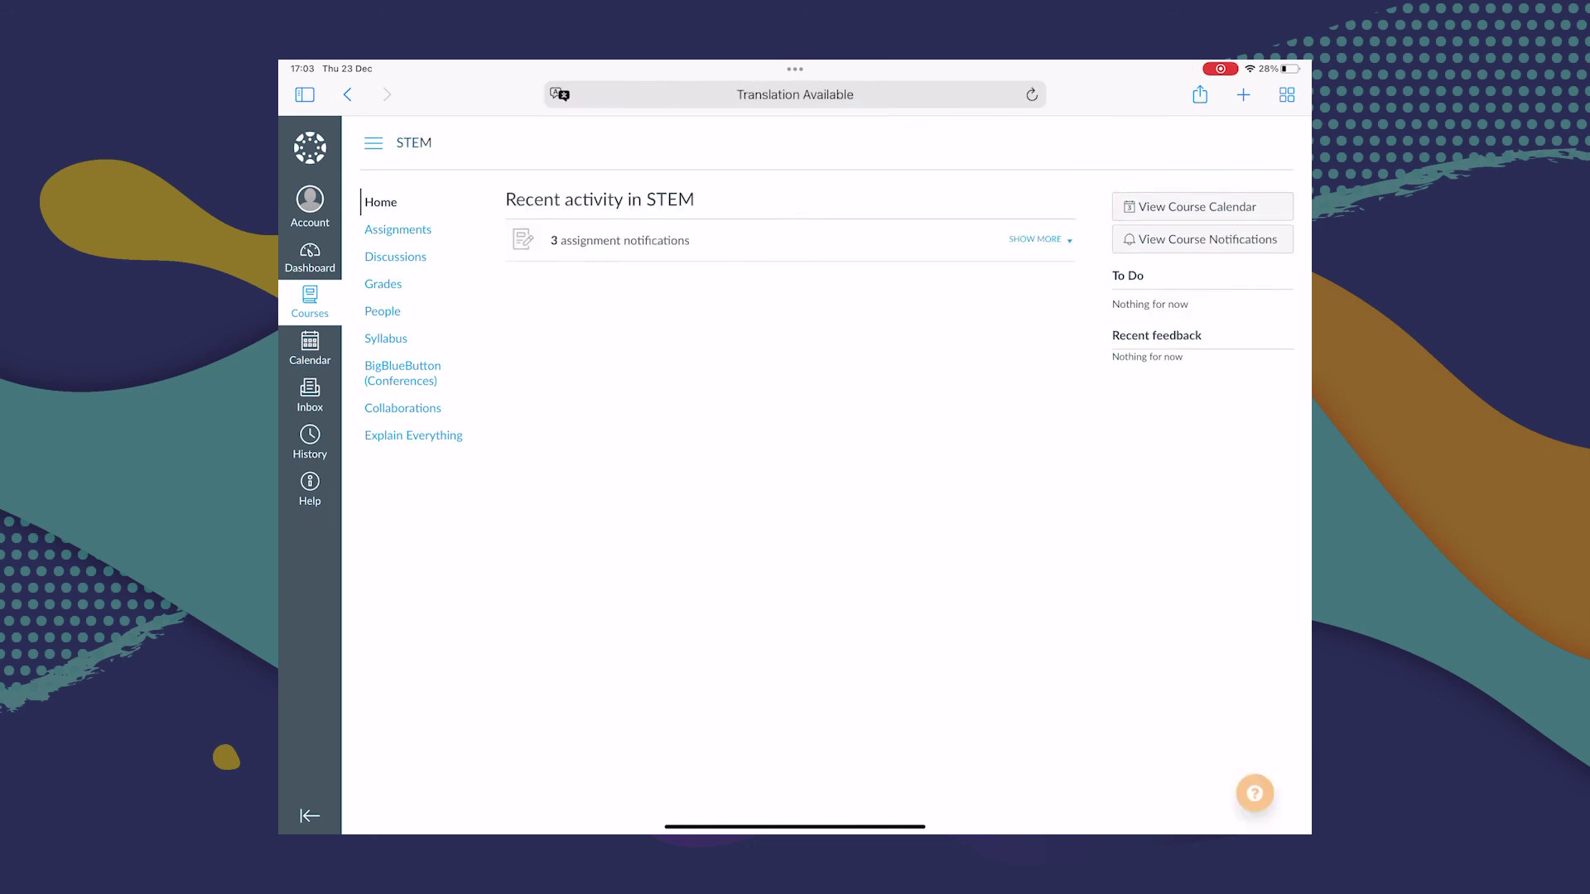
click(1036, 240)
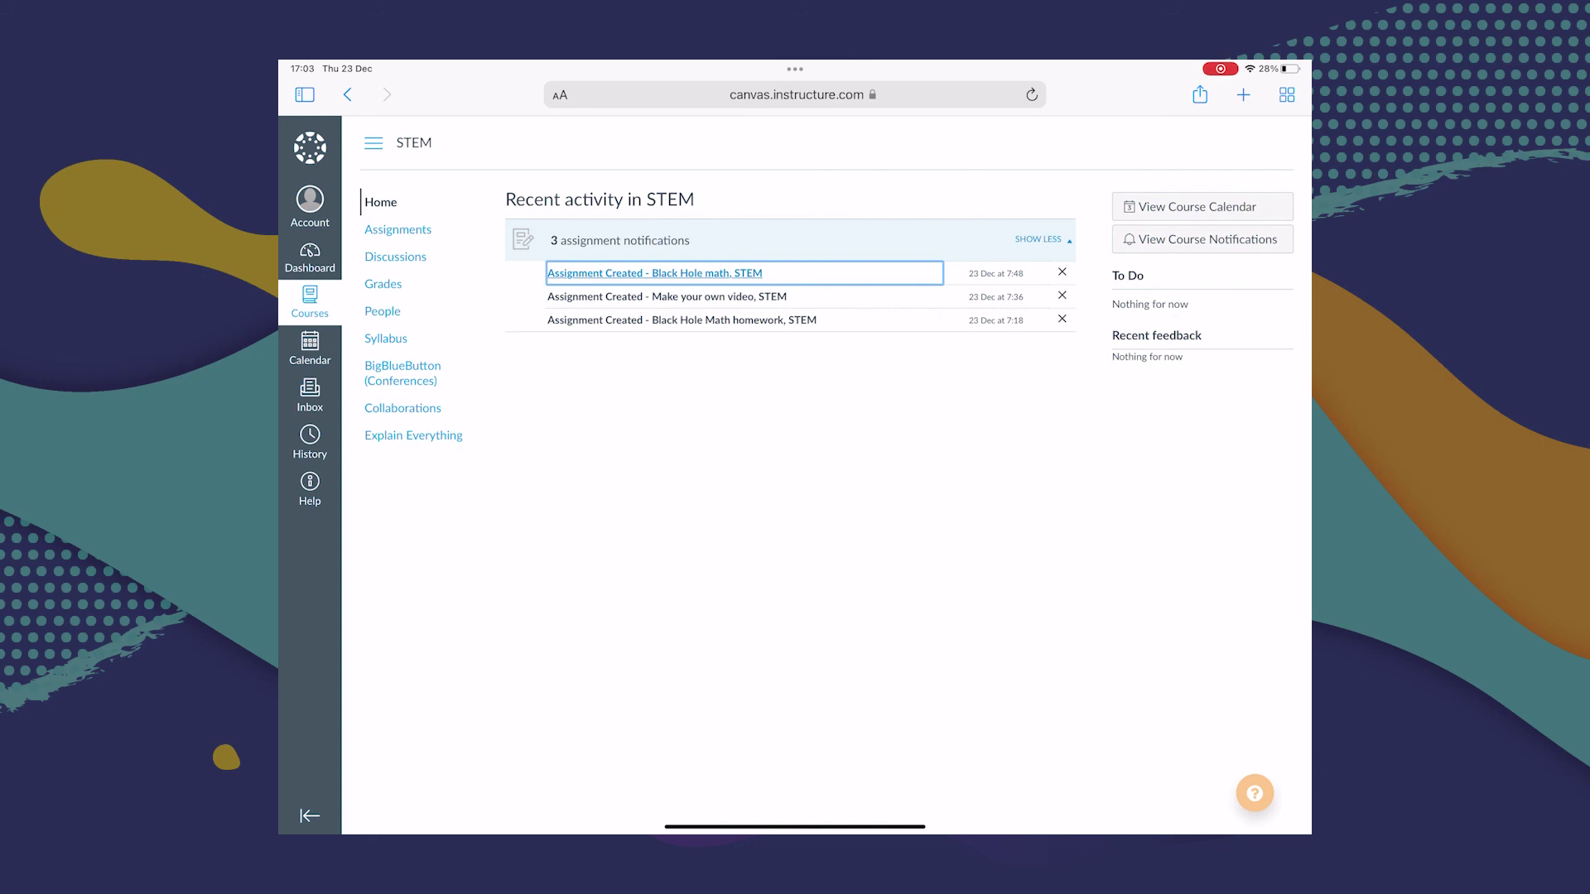
click(666, 296)
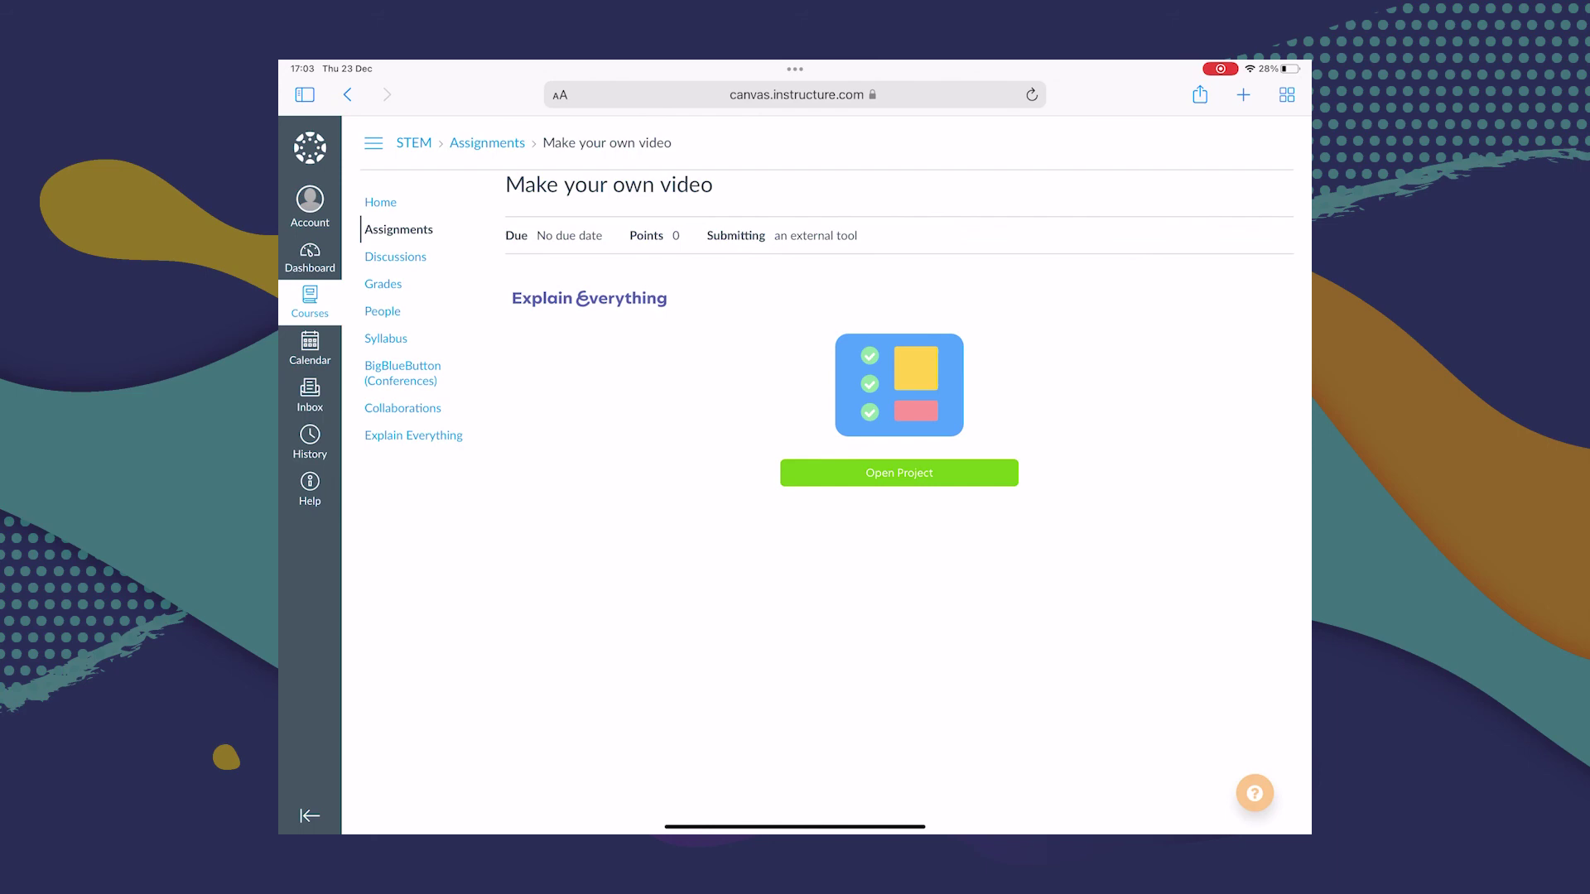
click(899, 472)
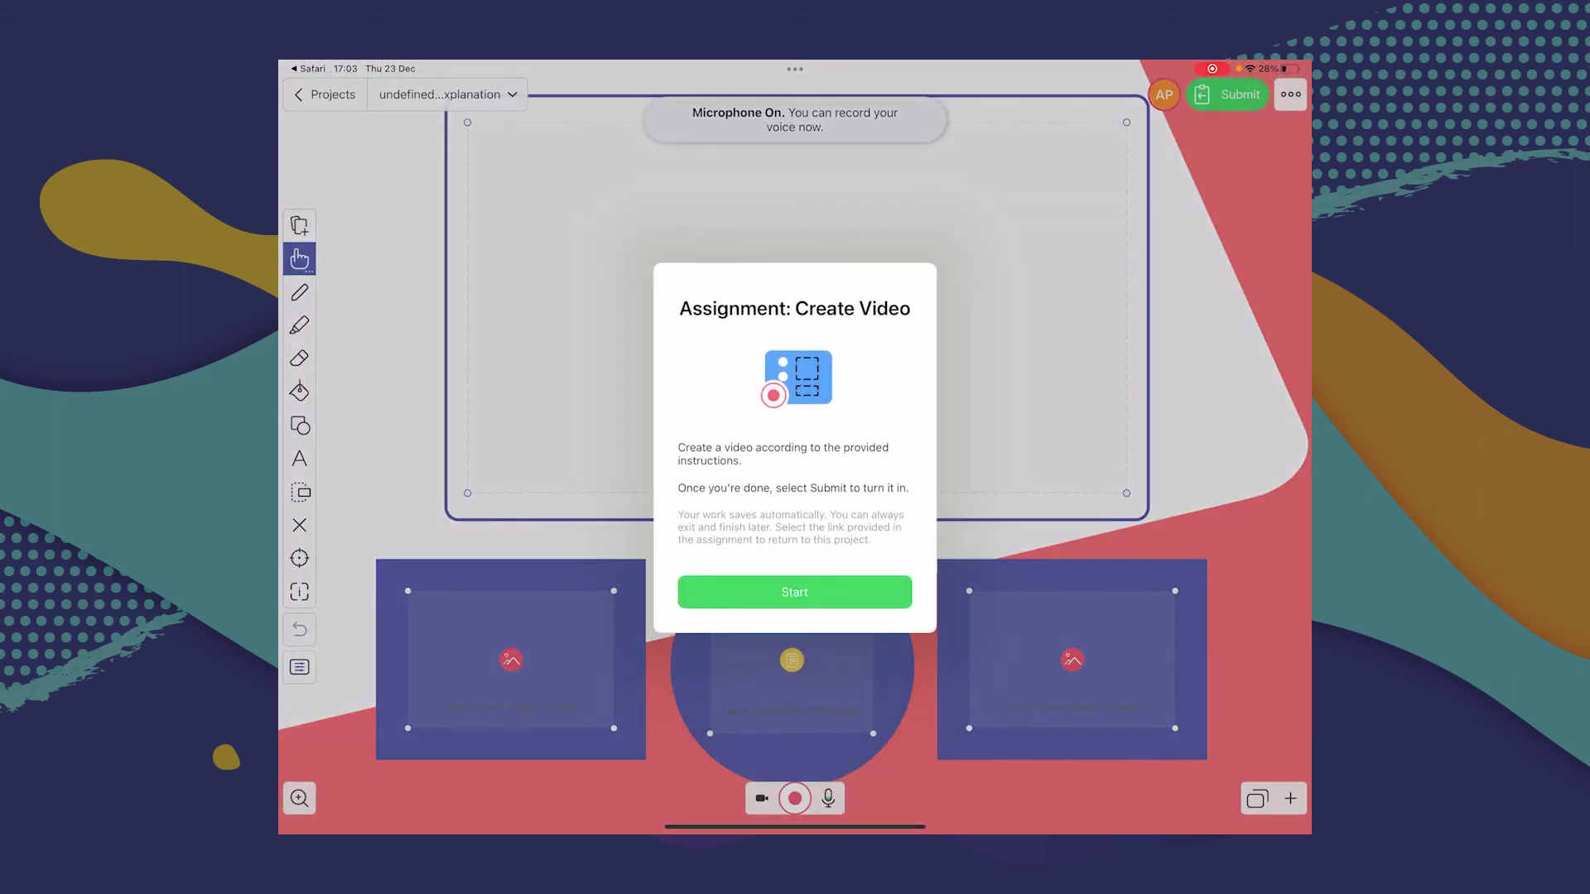
click(794, 591)
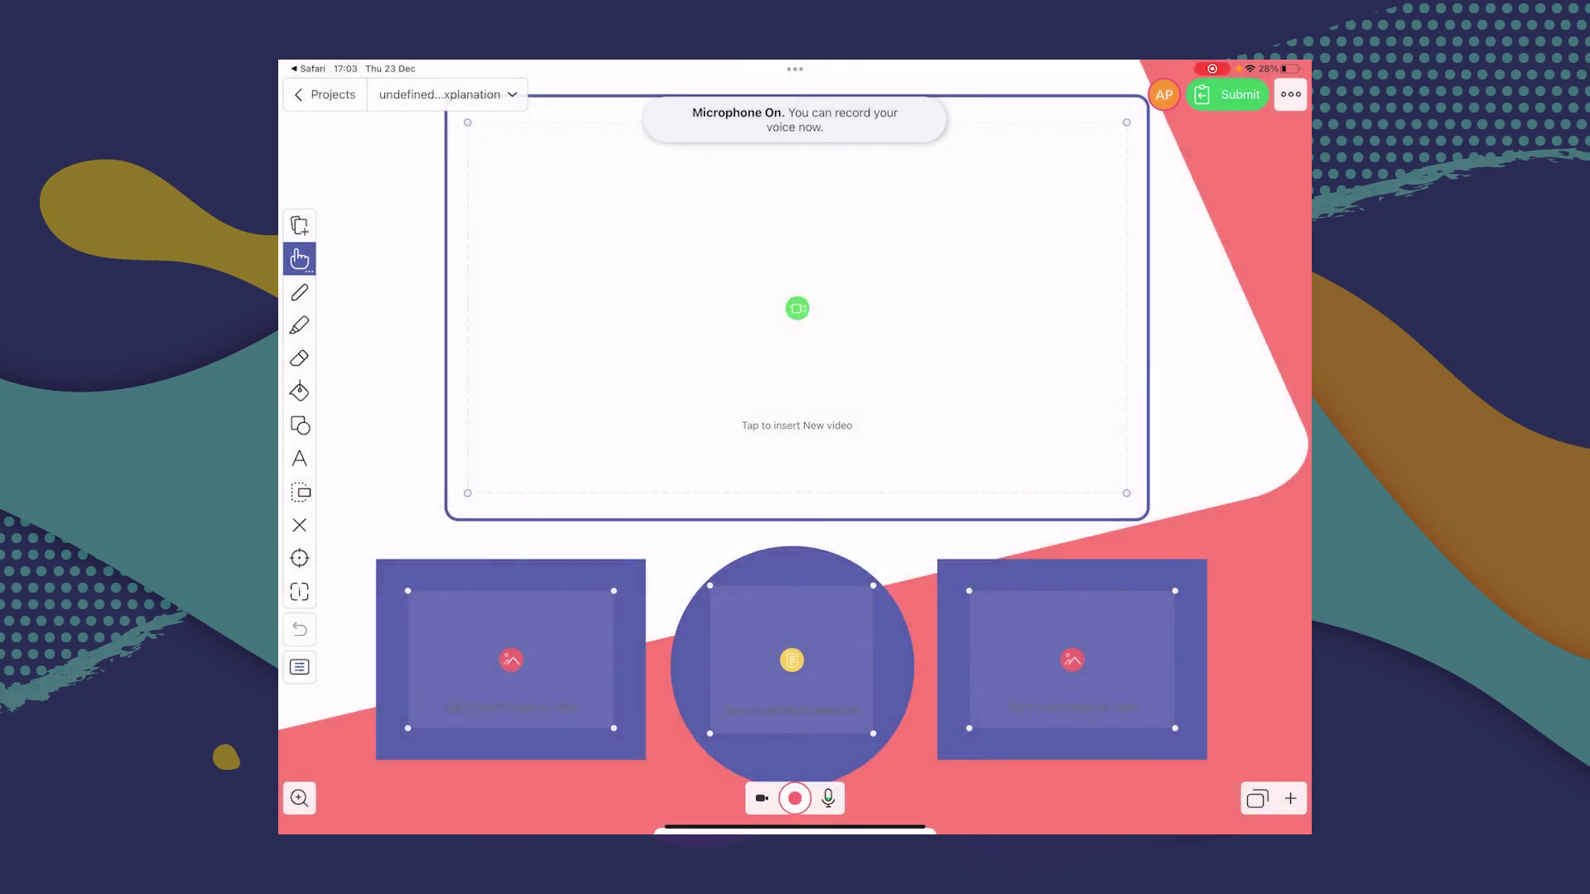
Choose the light red arrow as the laser pointer and point out the video placeholder, the lower media placeholders and the Submit option
click(299, 558)
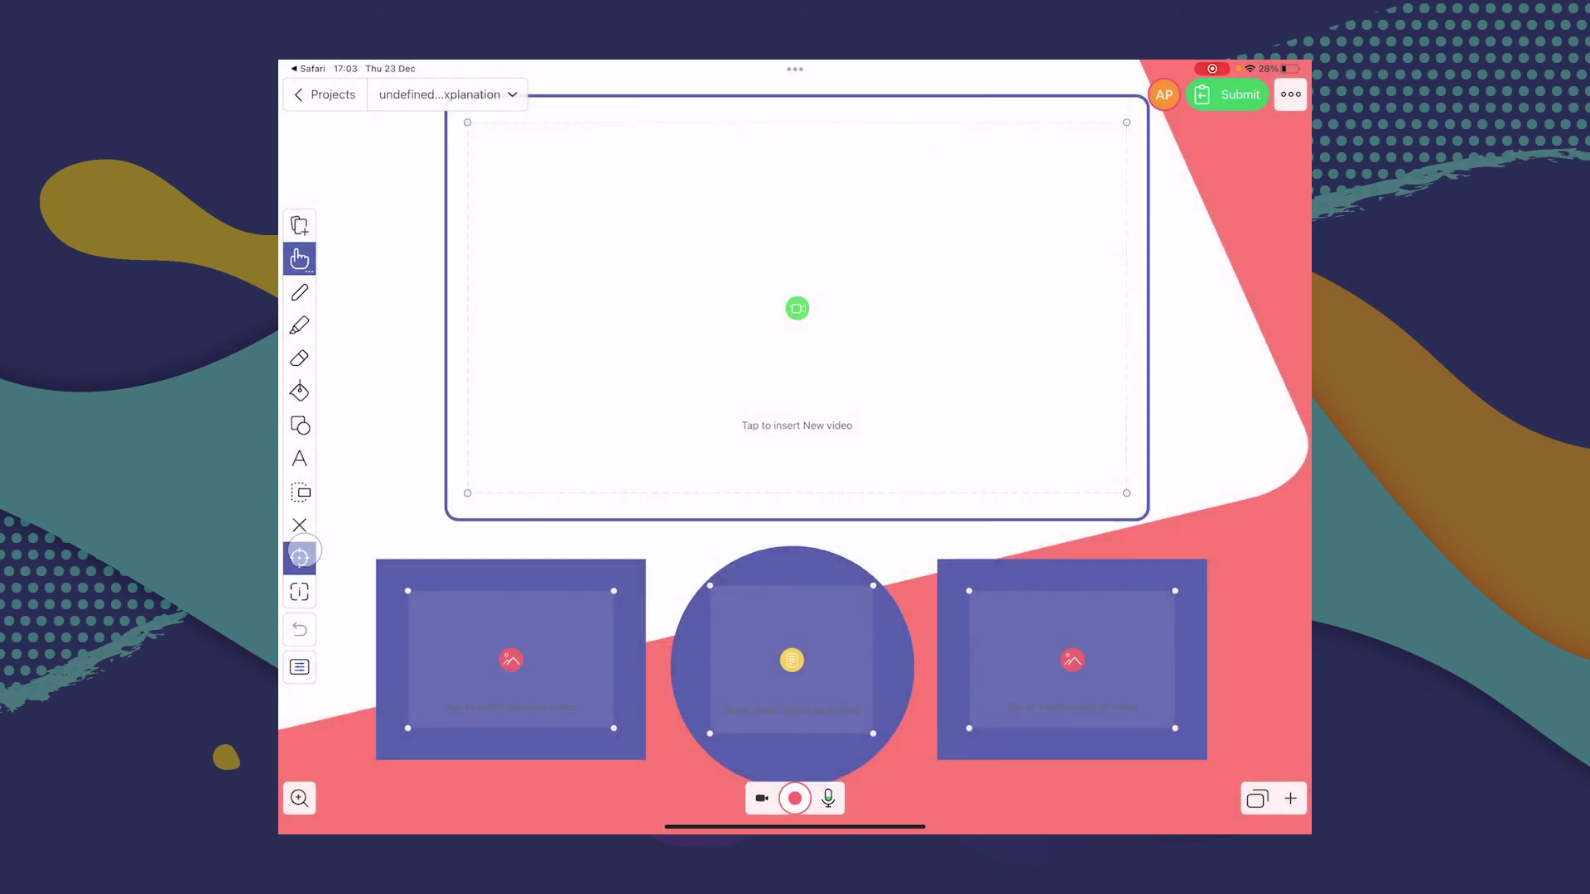
click(299, 559)
click(454, 489)
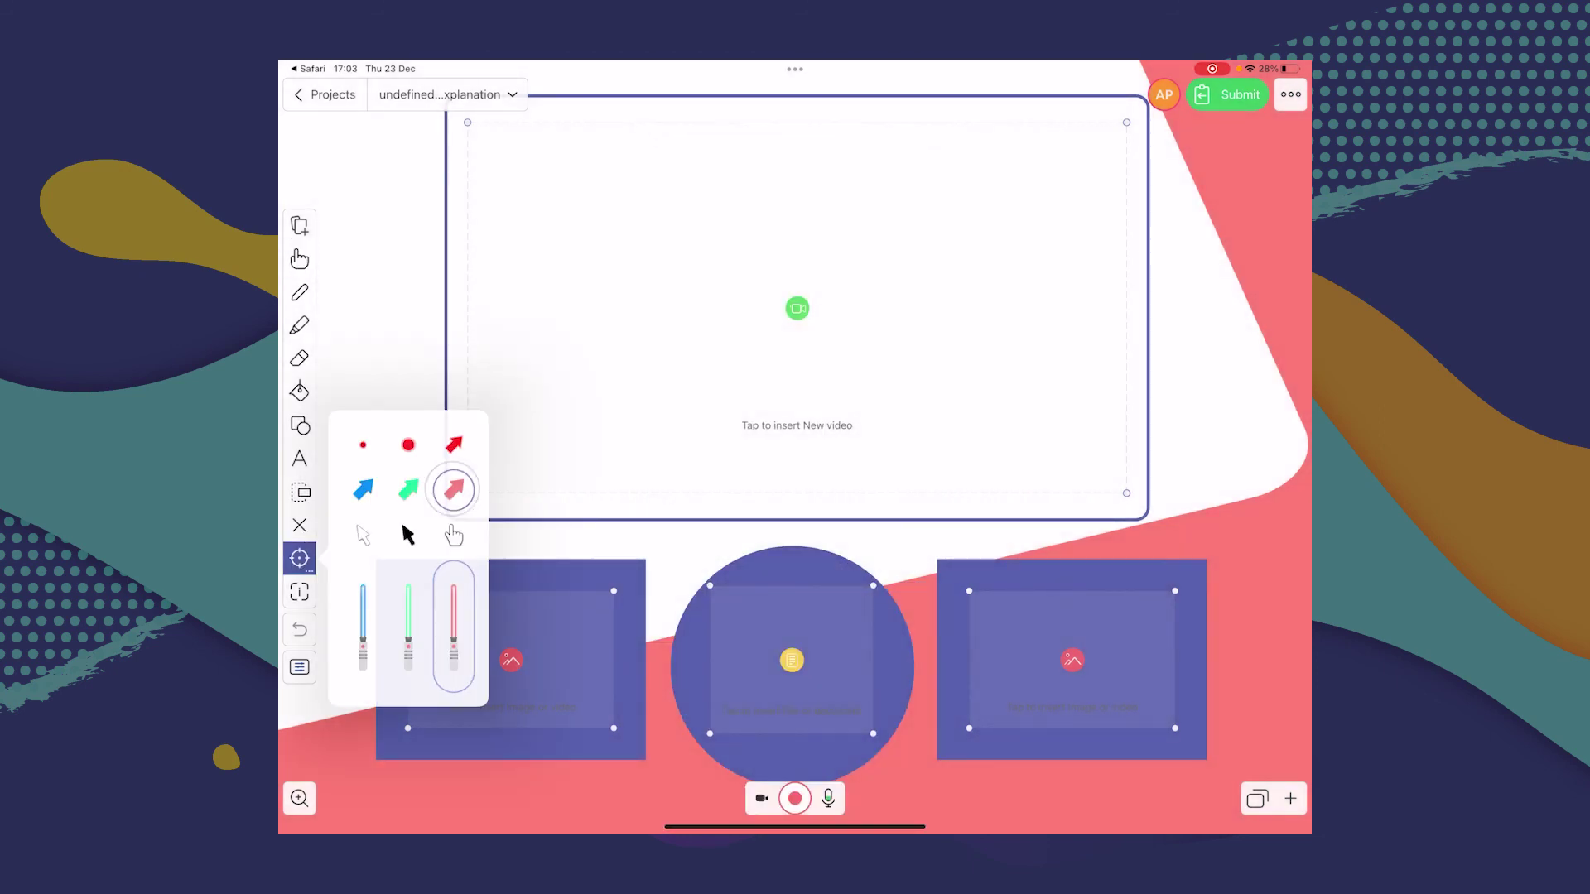
mouse_move(796, 501)
mouse_down()
mouse_move(858, 474)
mouse_move(808, 381)
mouse_up()
drag(539, 675, 536, 717)
click(815, 766)
click(778, 667)
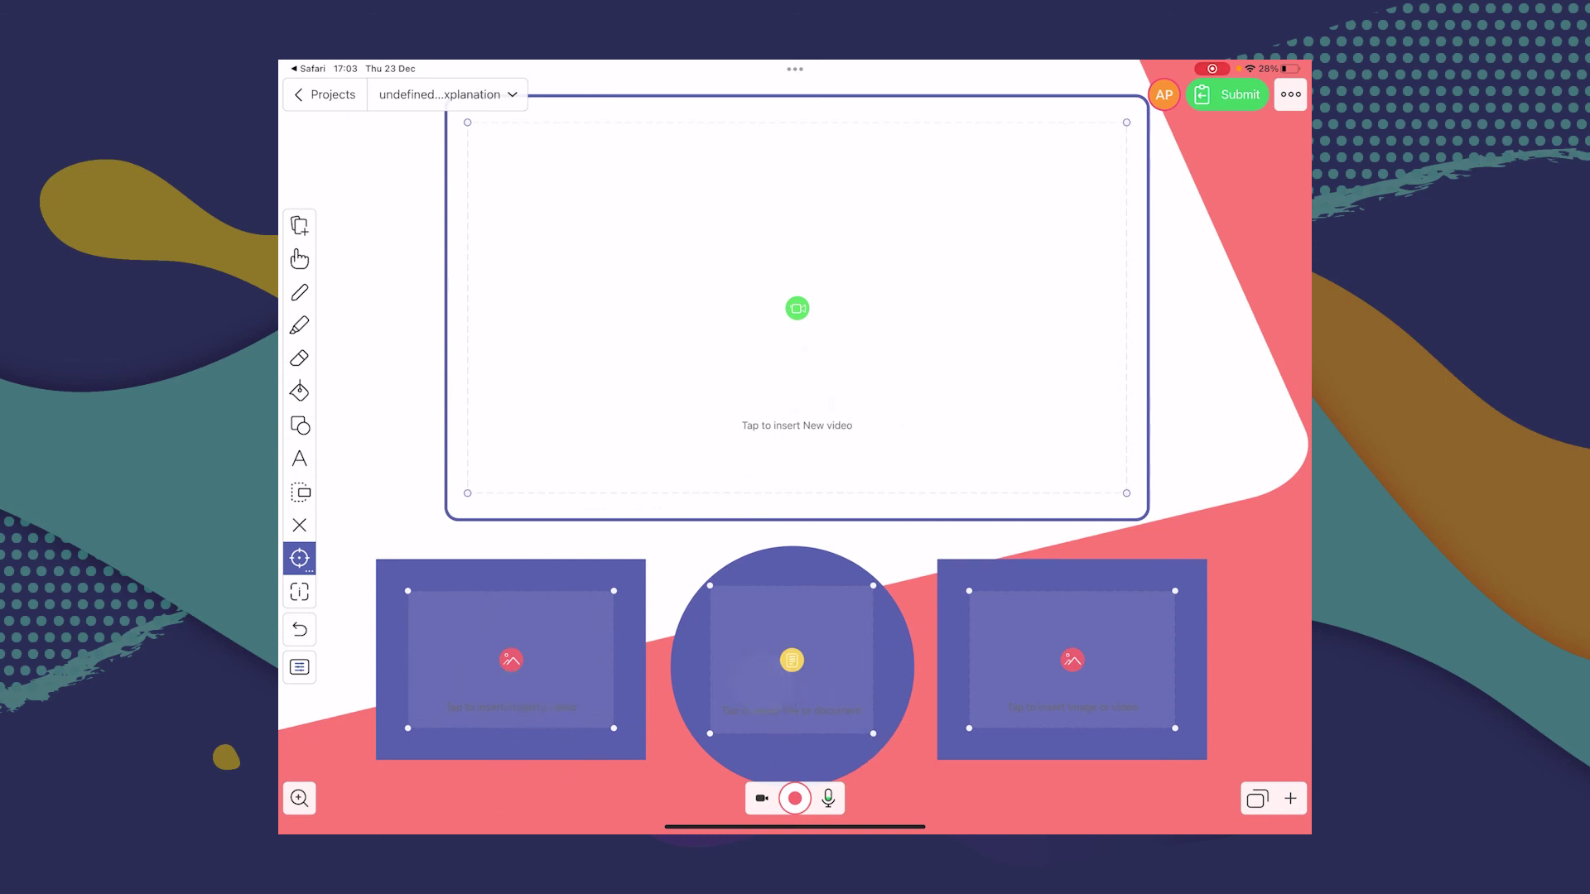
click(1091, 817)
click(1039, 659)
click(1228, 95)
drag(1195, 185, 1200, 137)
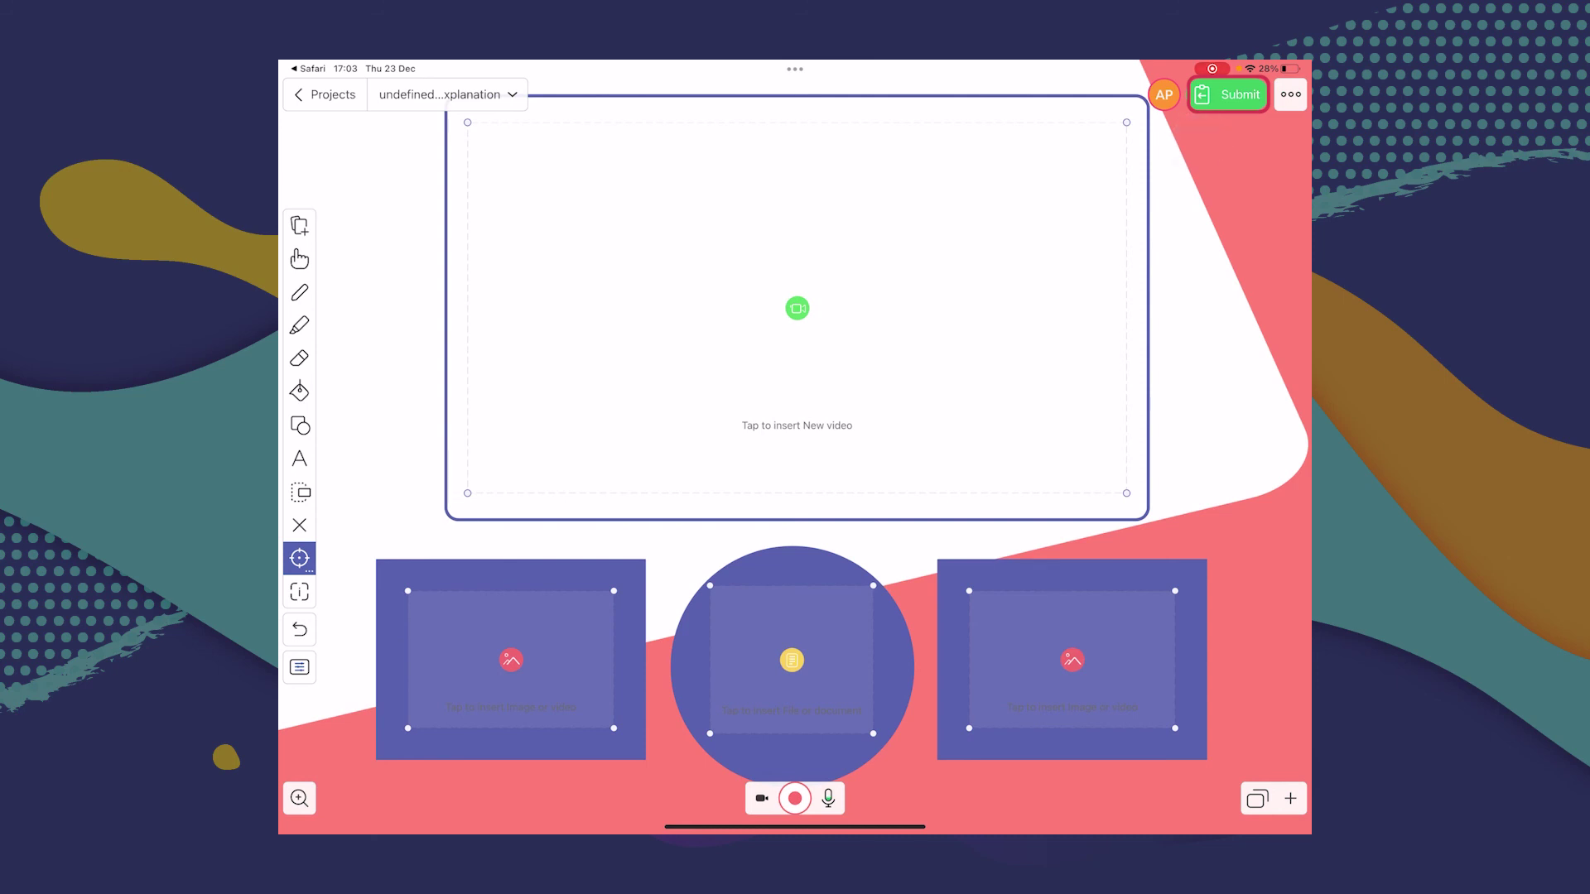